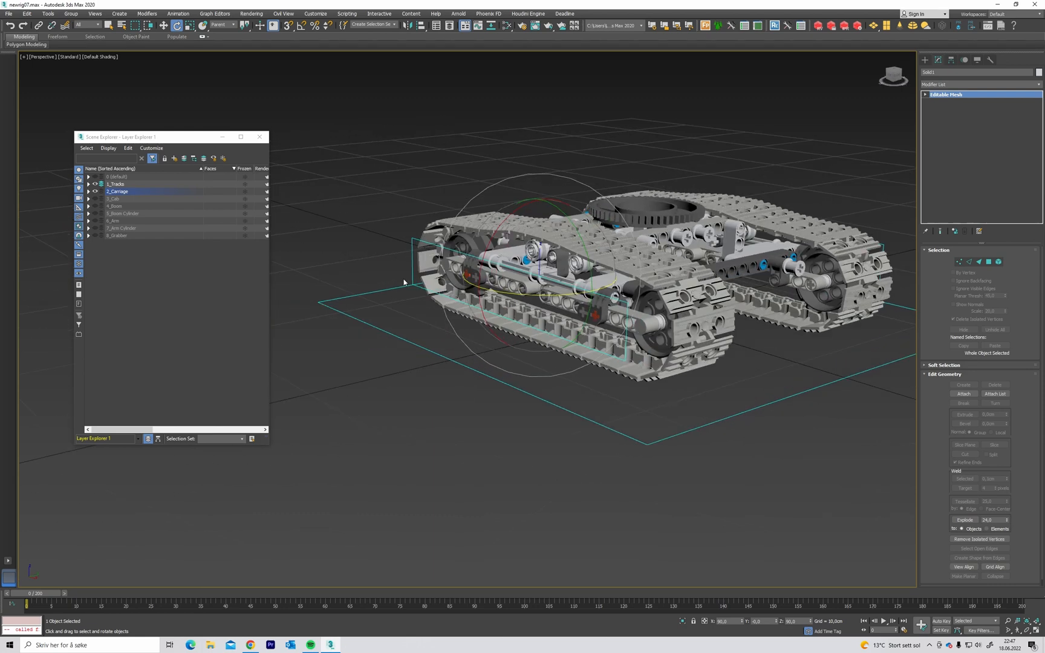
Select the Track CTRL rectangle beside the wheels and test how its Distance attribute drives the track, leaving the value unchanged.
left_click(410, 243)
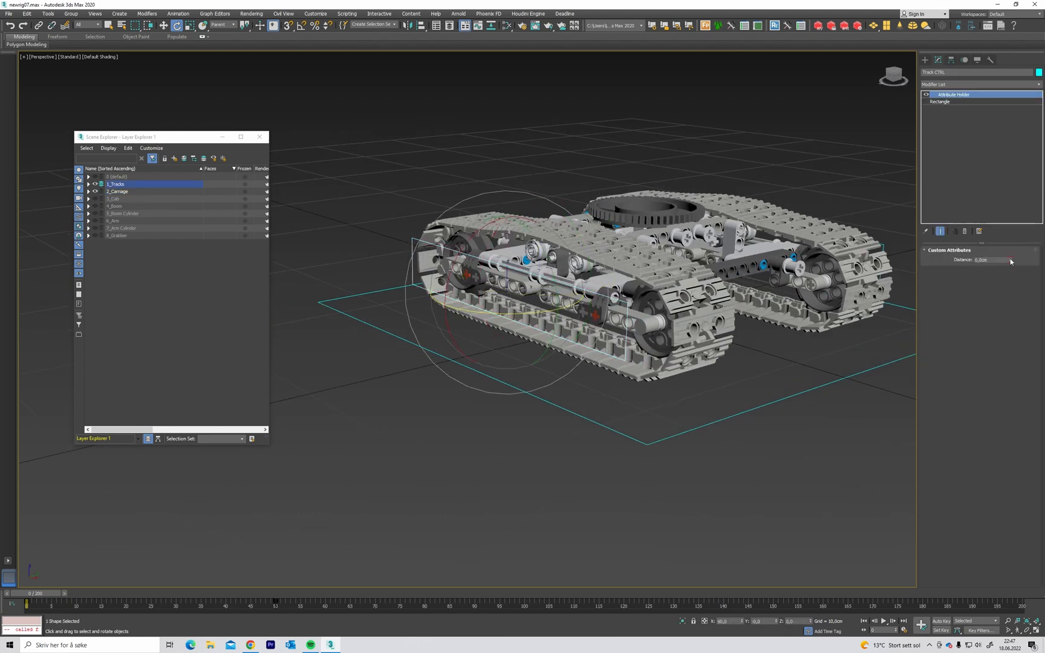
middle_click_drag(756, 251, 804, 247, "alt")
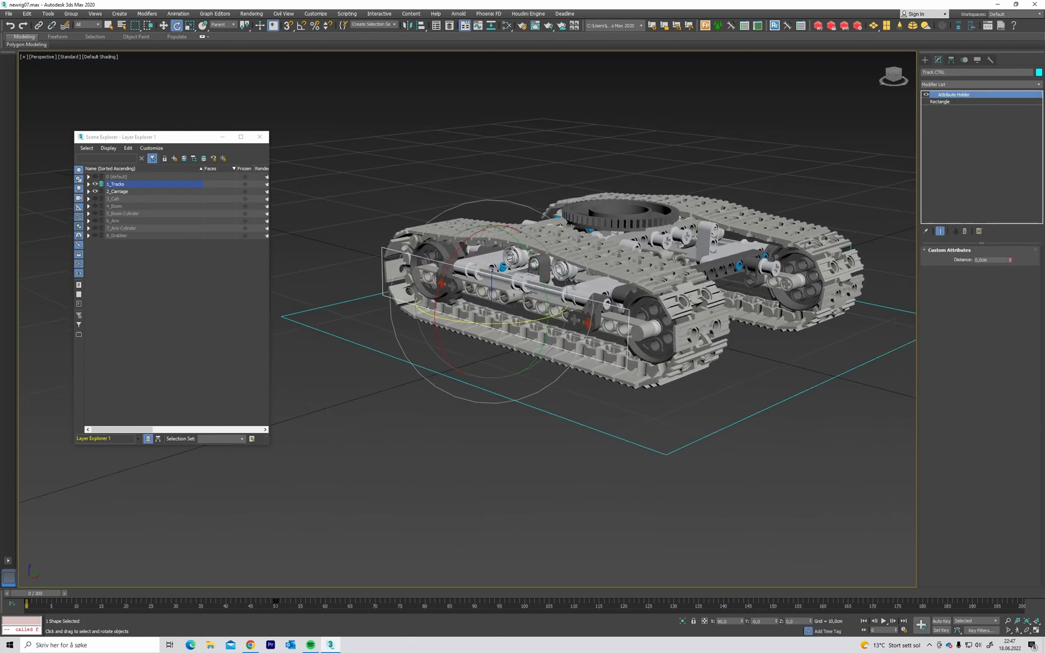
mouse_move(1009, 260)
left_mouse_down()
mouse_move(1015, 243)
mouse_move(1019, 253)
left_mouse_up()
right_click(1019, 255)
Preview the rig's movement up to frame 50 with Position CTRL selected, and inspect Track CTRL's Distance attribute at that frame.
middle_click_drag(846, 356, 883, 351, "alt")
left_click(820, 348)
middle_click_drag(798, 363, 774, 300)
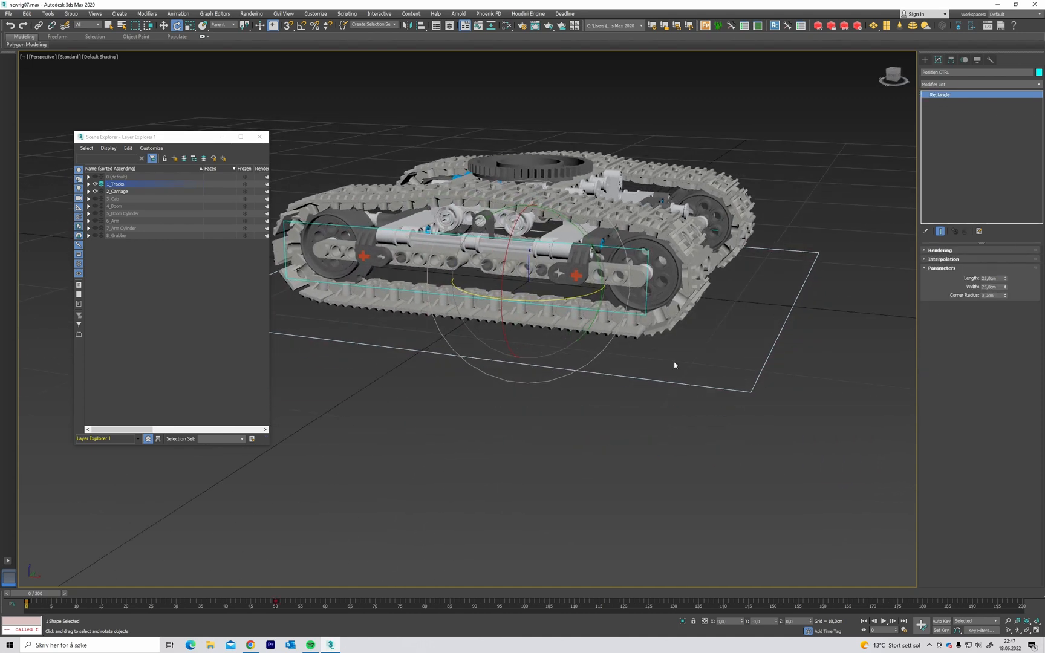
key("w")
left_click_drag(38, 597, 282, 603)
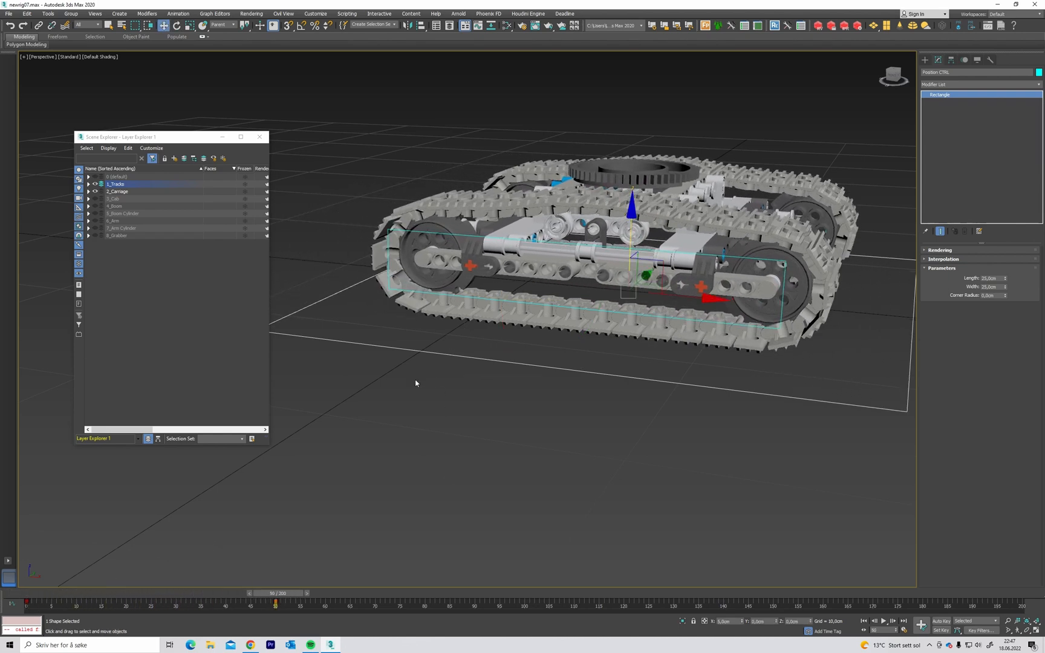
left_click(388, 257)
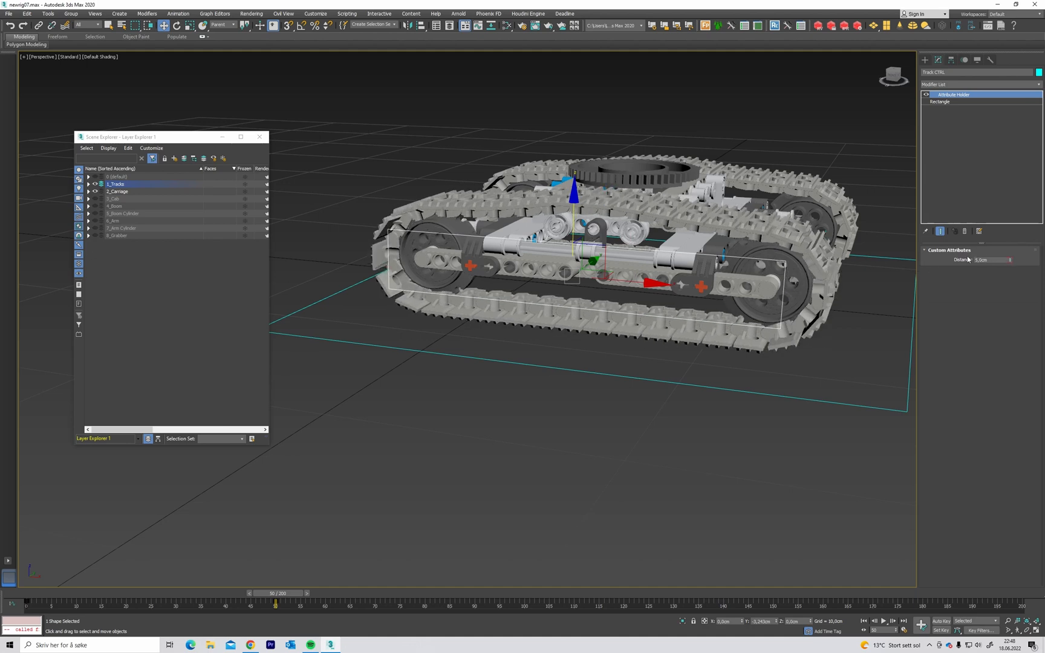
middle_click_drag(743, 254, 812, 301, "alt")
Select the large Position CTRL rectangle and test rotating it to preview the tracks' response, cancelling the rotation.
left_click(833, 300)
left_click_drag(812, 301, 866, 327)
scroll(780, 290, "down", 4)
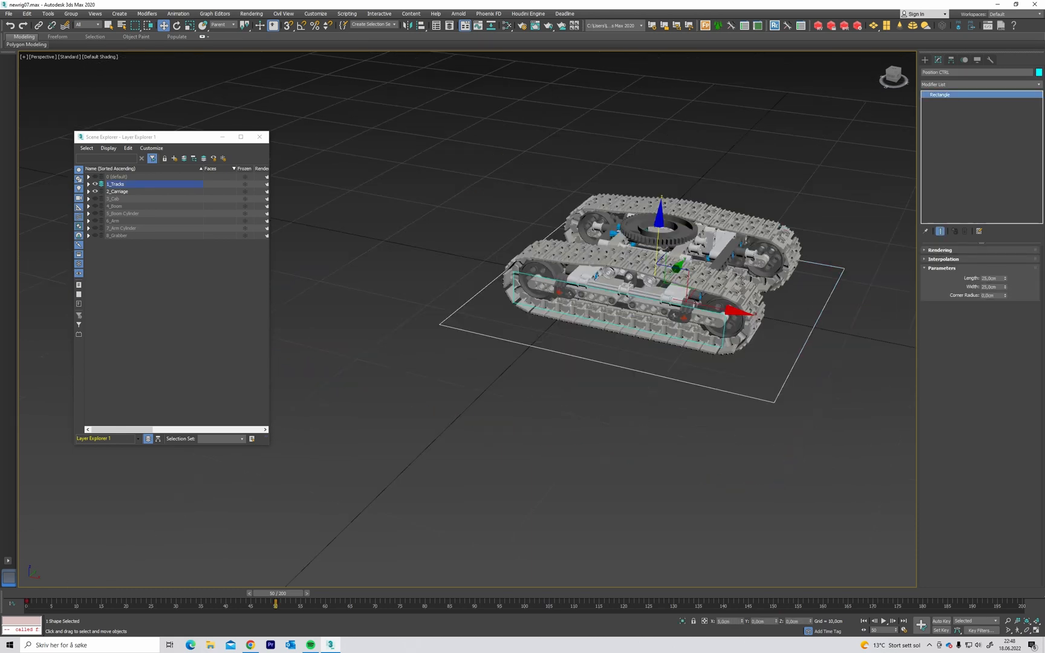
middle_click_drag(729, 281, 664, 328)
key("e")
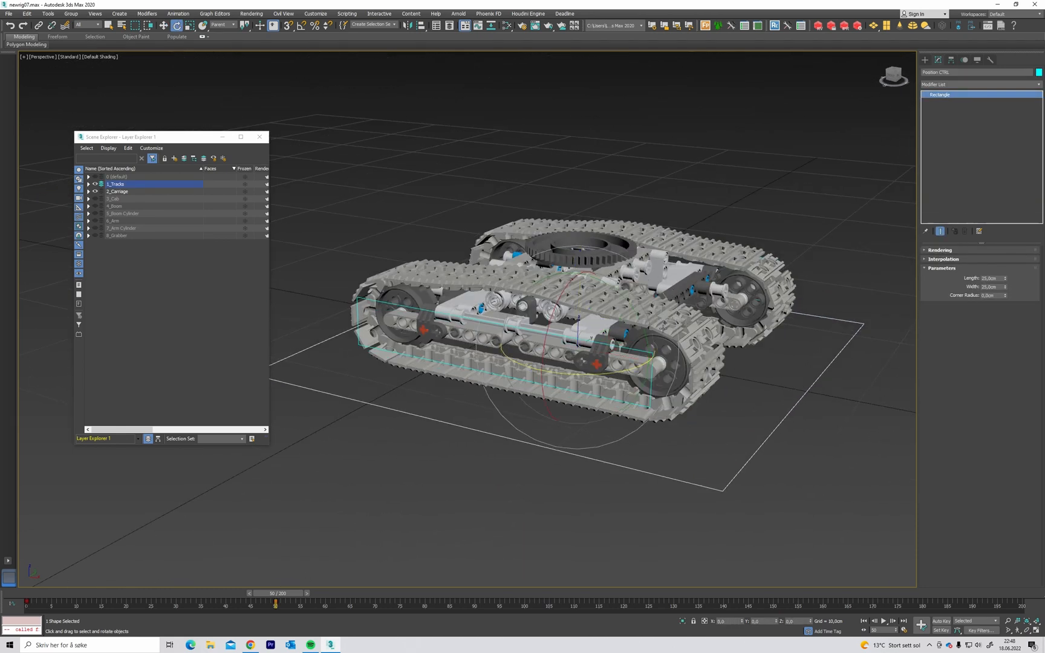
mouse_move(631, 366)
left_mouse_down()
mouse_move(582, 370)
mouse_move(630, 345)
left_mouse_up()
right_click(630, 344)
Examine the track and wheel up close while test-rotating Position CTRL slightly, cancel the rotation, and view the carriage from other sides.
scroll(572, 334, "up", 6)
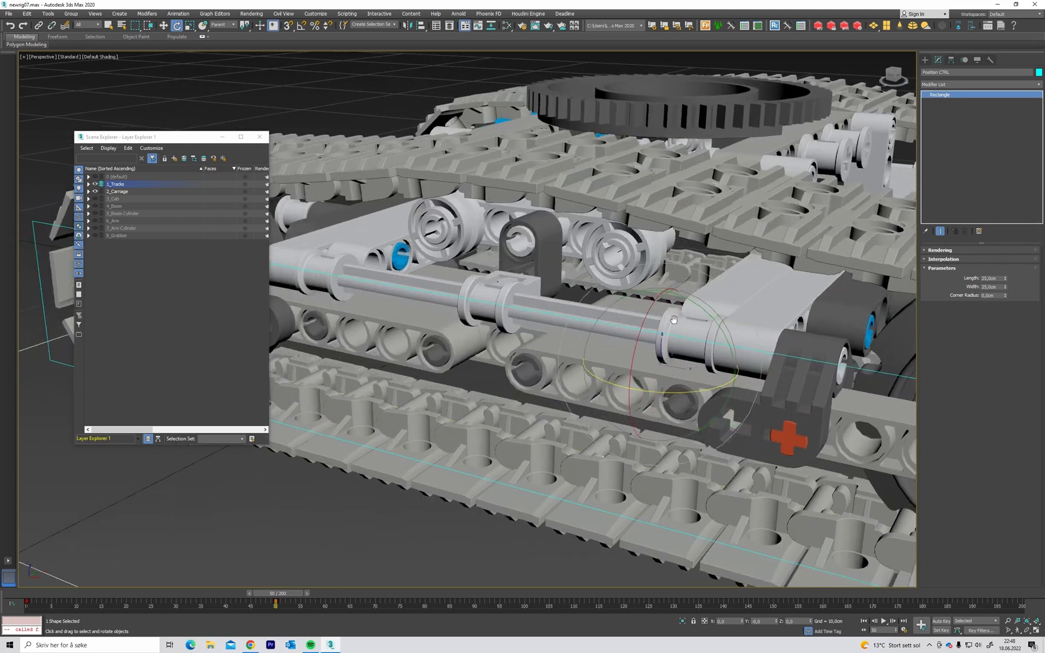
middle_click_drag(575, 334, 562, 290, "alt")
scroll(562, 290, "down", 2)
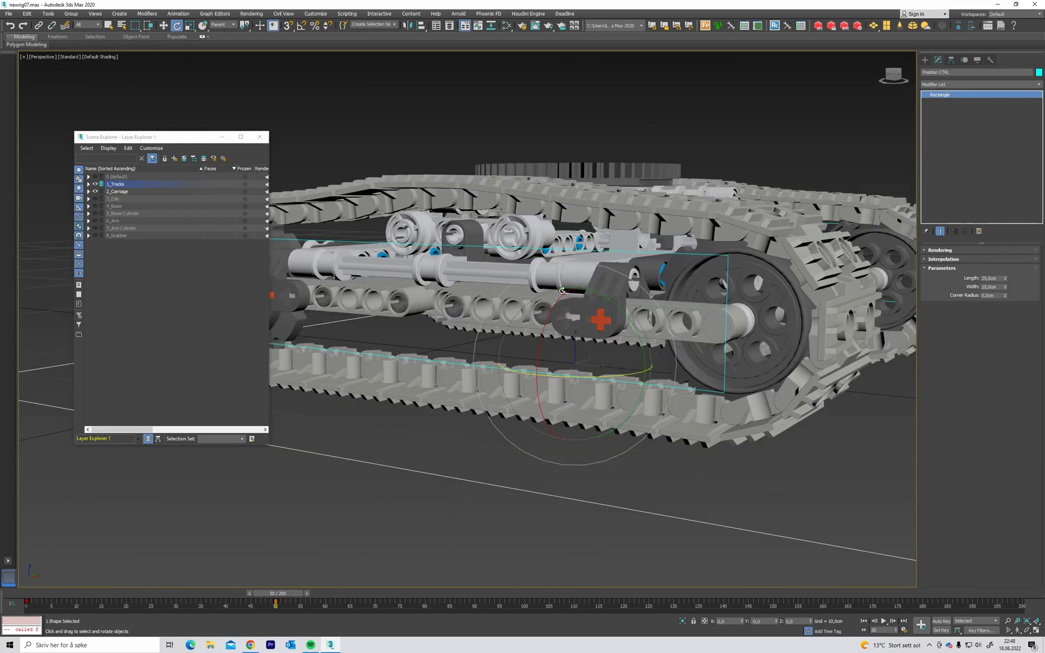
mouse_move(579, 376)
left_mouse_down()
mouse_move(621, 375)
mouse_move(570, 368)
mouse_move(583, 369)
left_mouse_up()
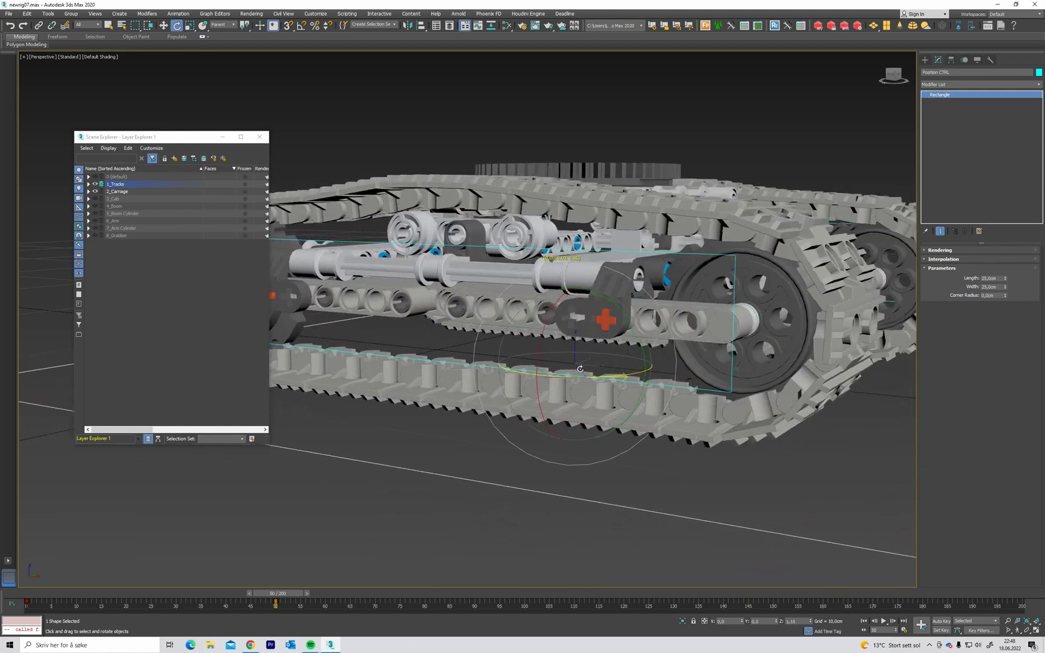
right_click(583, 369)
middle_click_drag(640, 305, 687, 373, "alt")
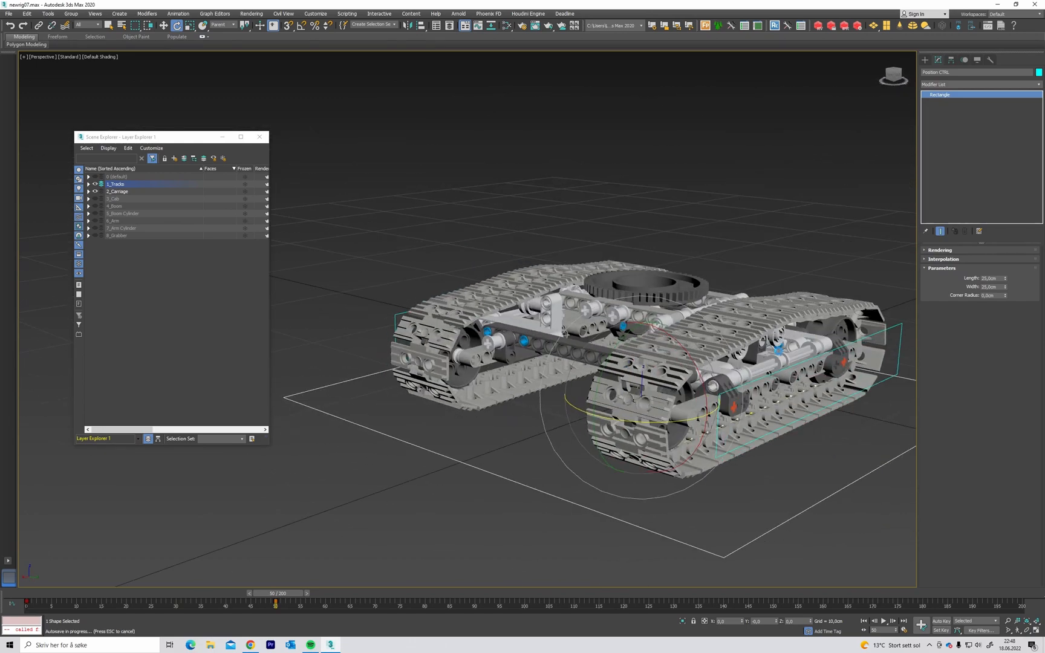
middle_click_drag(592, 354, 650, 308, "alt")
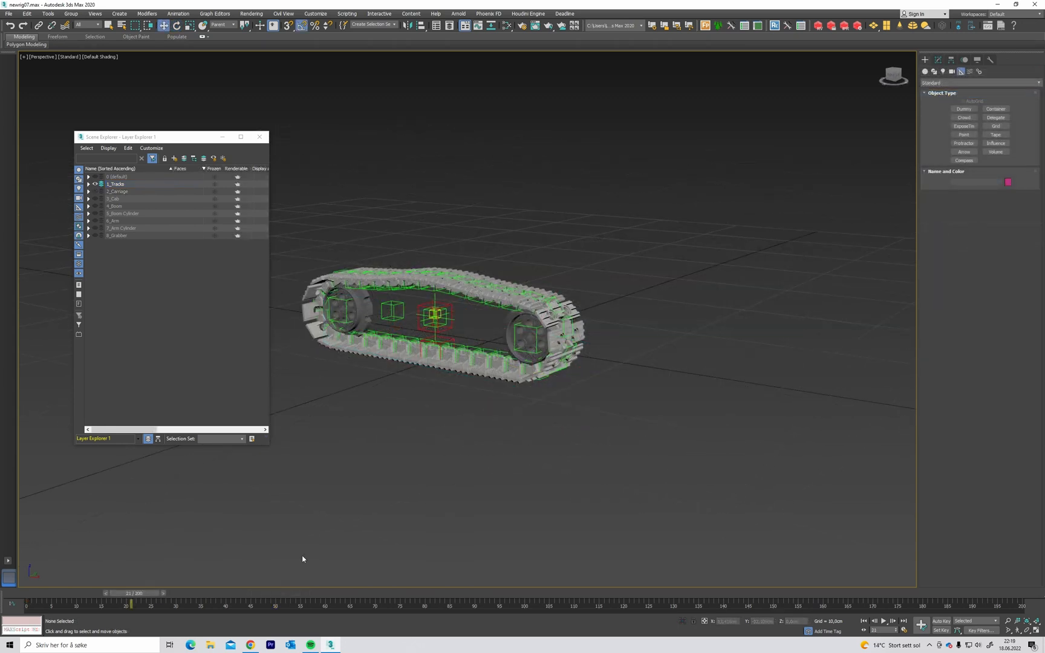
Preview the single track's animation up to frame 44 and test moving the master track-links point helper, cancelling the move.
left_click_drag(130, 602, 246, 603)
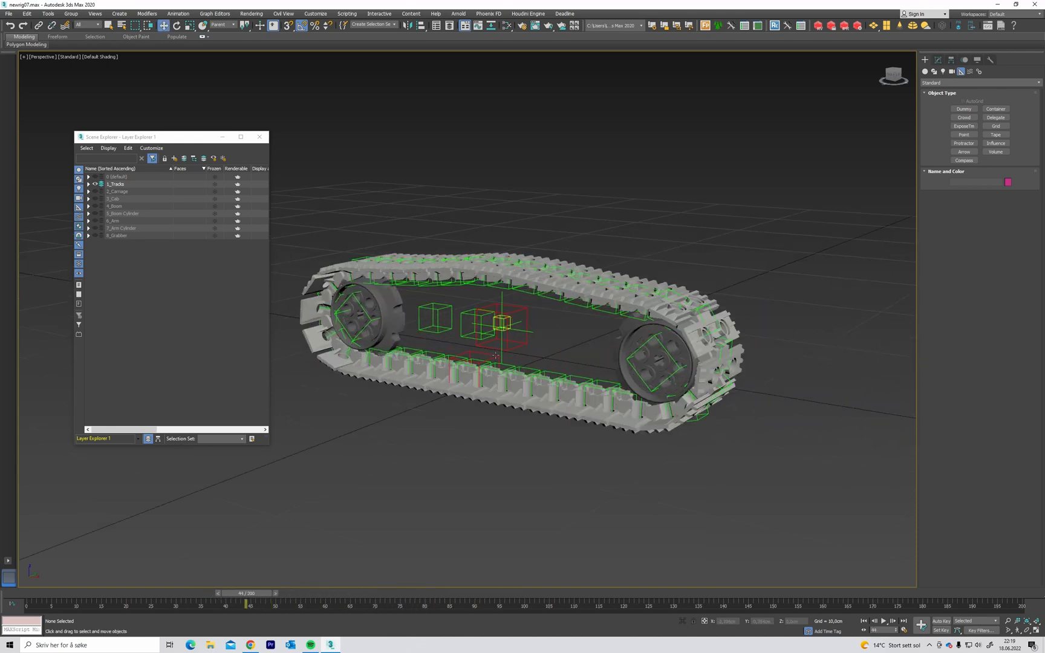
left_click(496, 347)
scroll(547, 377, "up", 3)
left_click(549, 385)
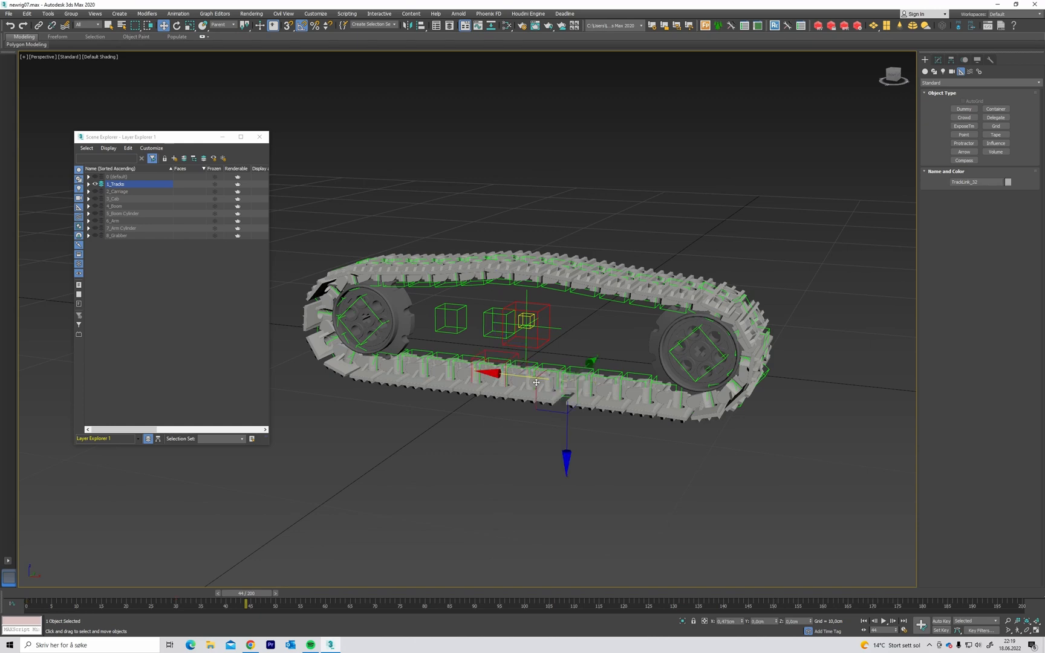
left_click(511, 363)
left_click_drag(538, 378, 480, 399)
right_click(480, 399)
middle_click_drag(480, 399, 457, 325, "alt")
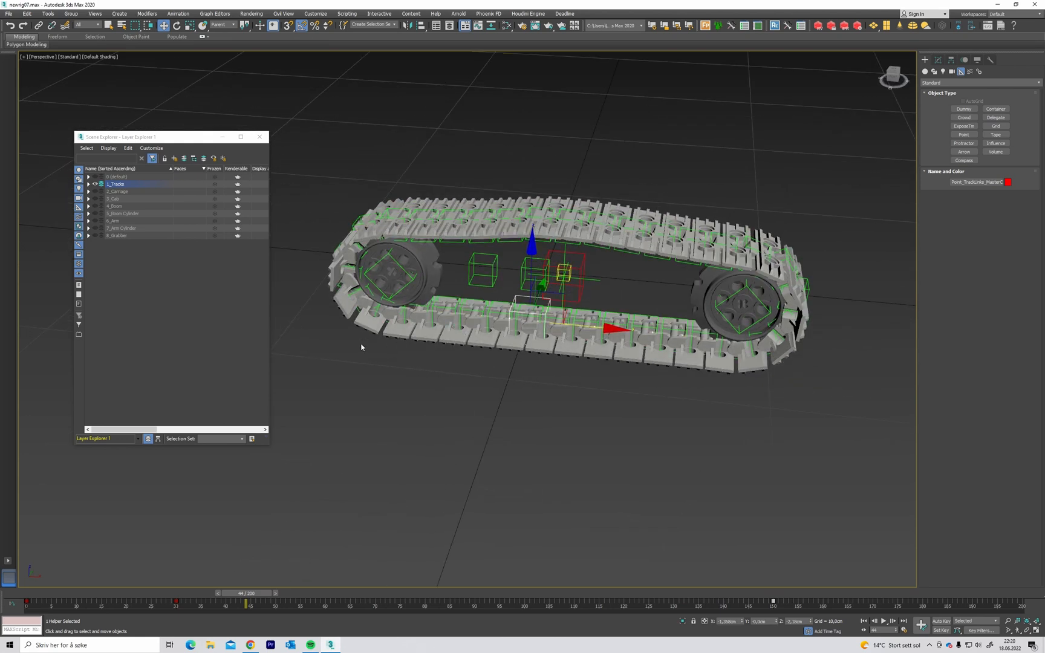
Clear the selection and draw a Rectangle spline about 16 cm wide on the ground in front of the track.
middle_click_drag(361, 342, 370, 344, "alt")
middle_click_drag(440, 365, 424, 385)
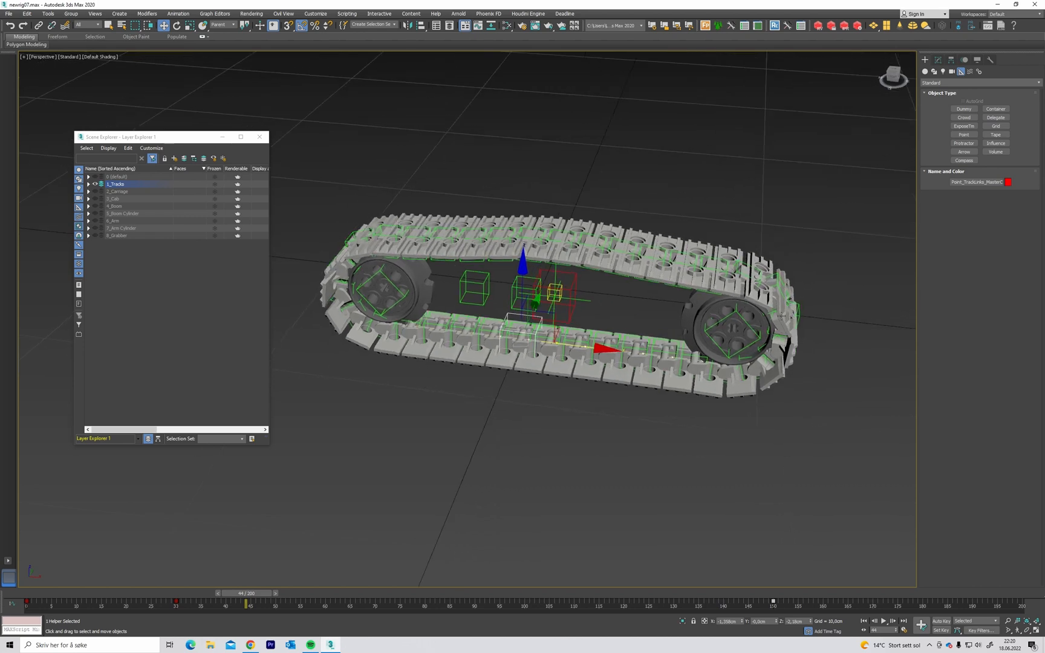
middle_click_drag(728, 285, 695, 239)
scroll(816, 174, "down", 3)
left_click(819, 171)
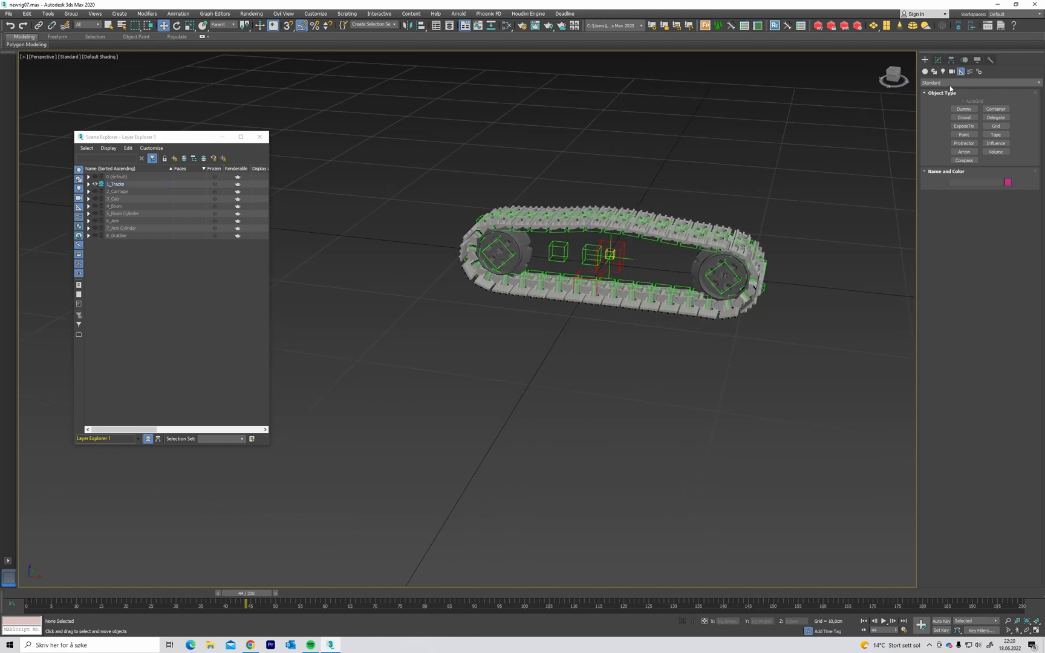
left_click(933, 72)
left_click(996, 115)
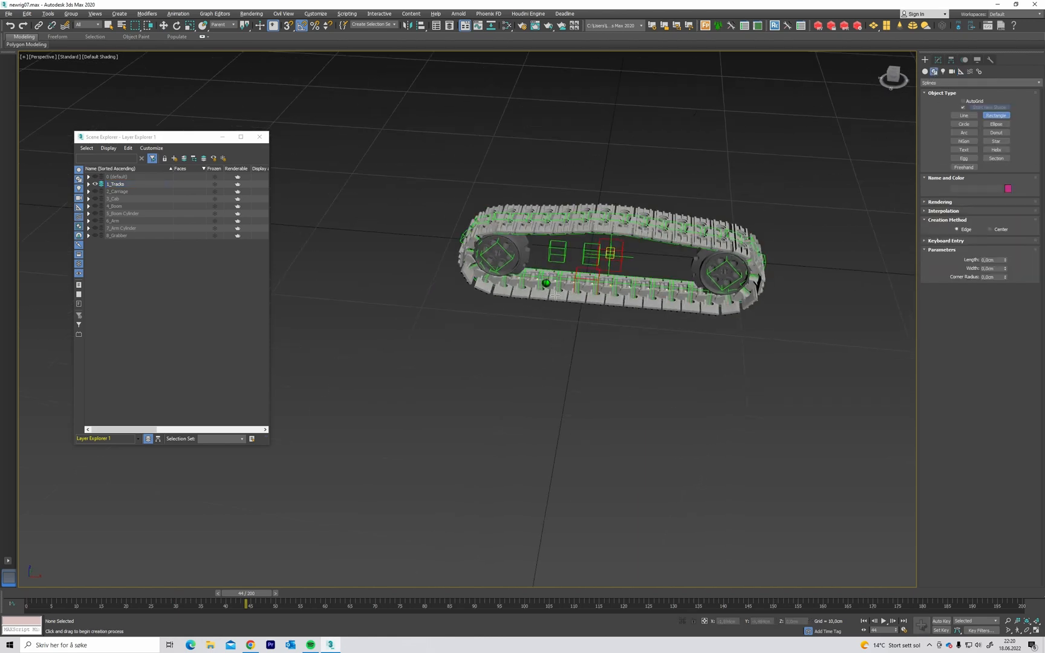
left_click_drag(477, 340, 736, 352)
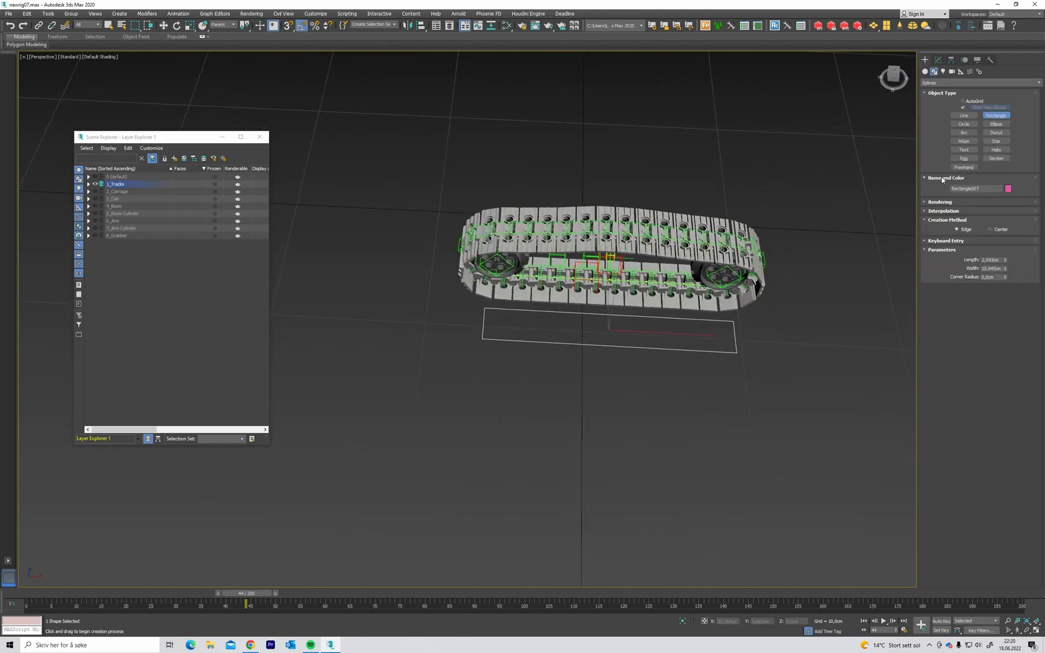
Finish rectangle creation and rename the new rectangle as Track CTRL.
right_click(943, 181)
left_click(938, 59)
key("w")
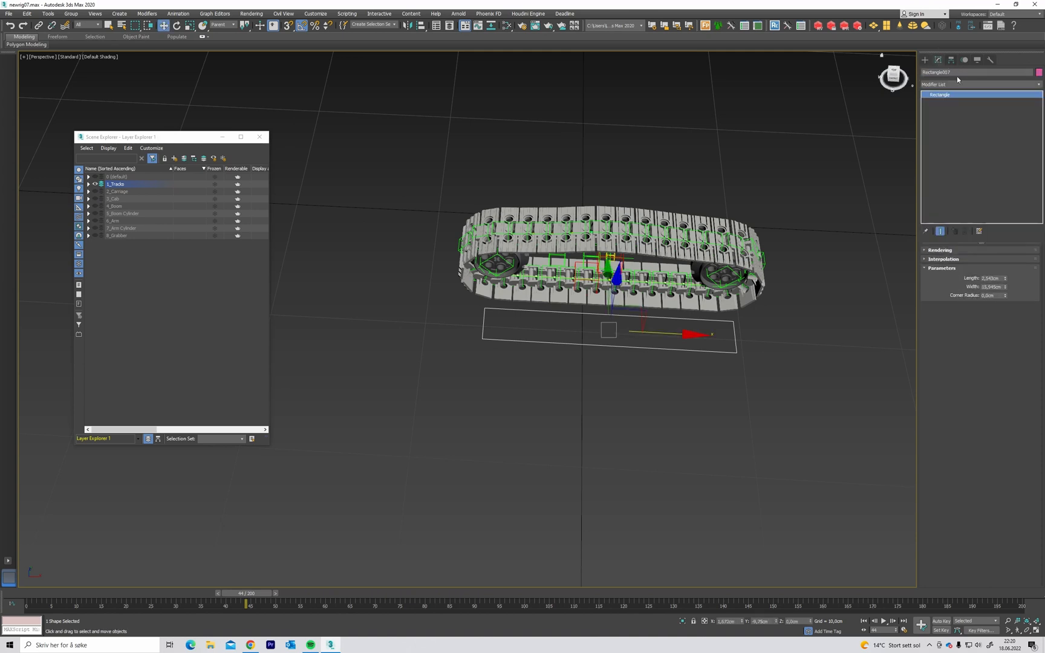
type("Trai")
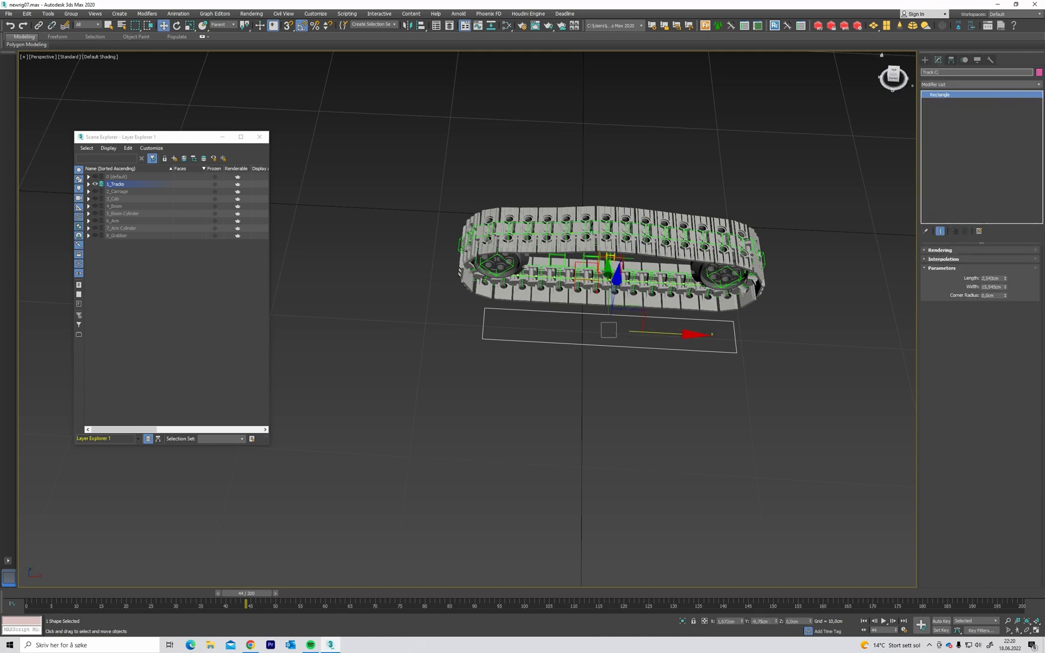
key("Return")
Rotate the Track CTRL rectangle 90 degrees about X so it stands upright alongside the track.
middle_click_drag(574, 432, 513, 330, "alt")
key("e")
left_click_drag(528, 361, 523, 393)
Link Track CTRL as a child to the small yellow point helper at the track's centre.
scroll(592, 289, "up", 5)
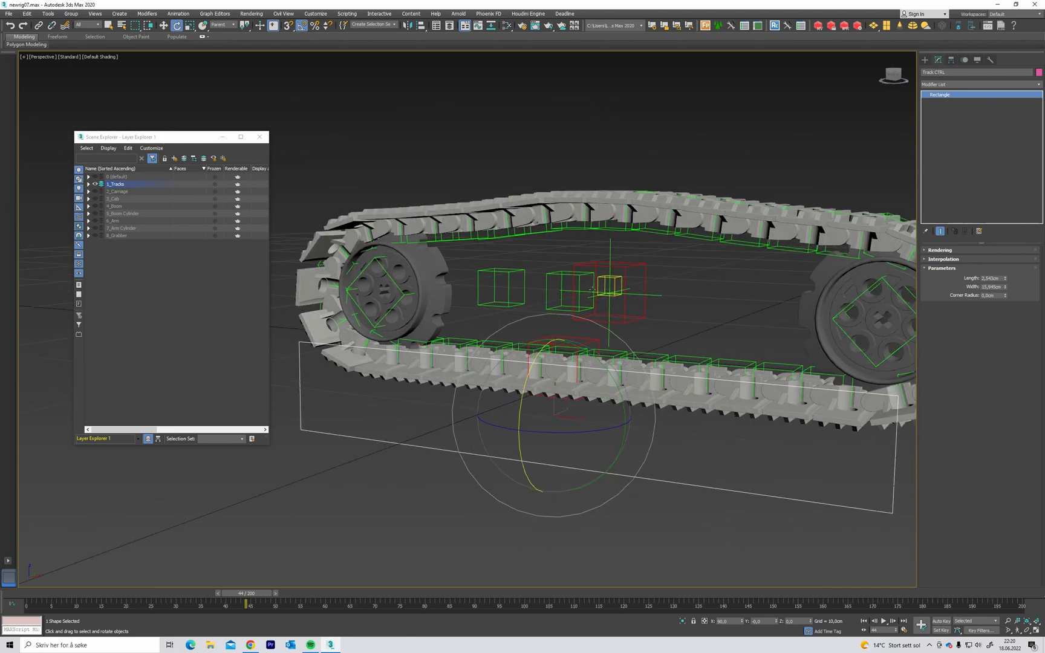
key("l")
left_click(613, 254)
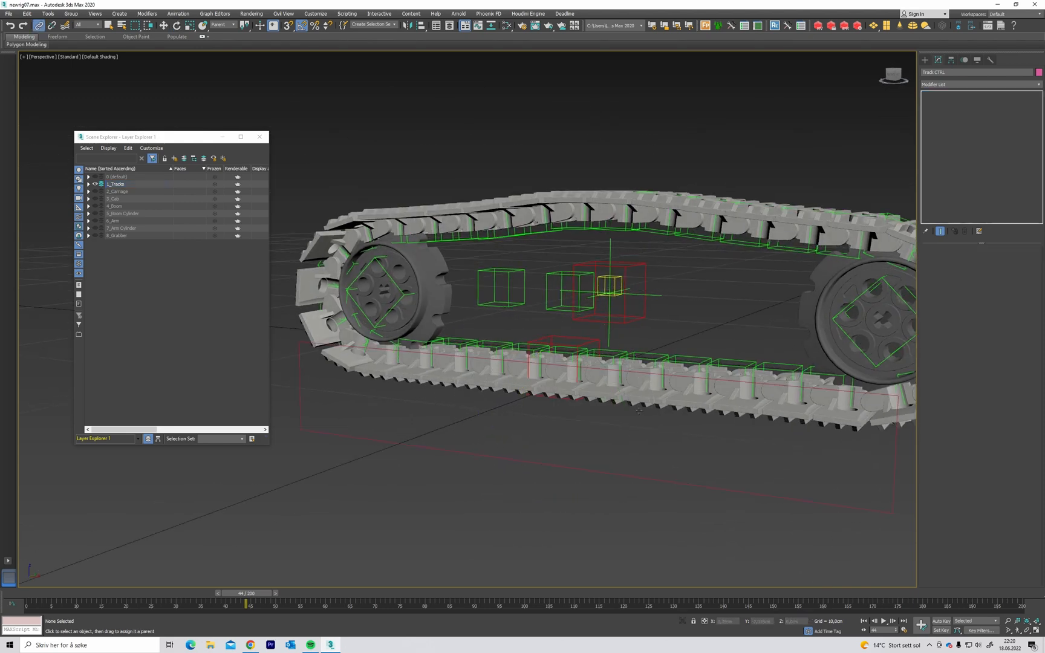
left_click(568, 469)
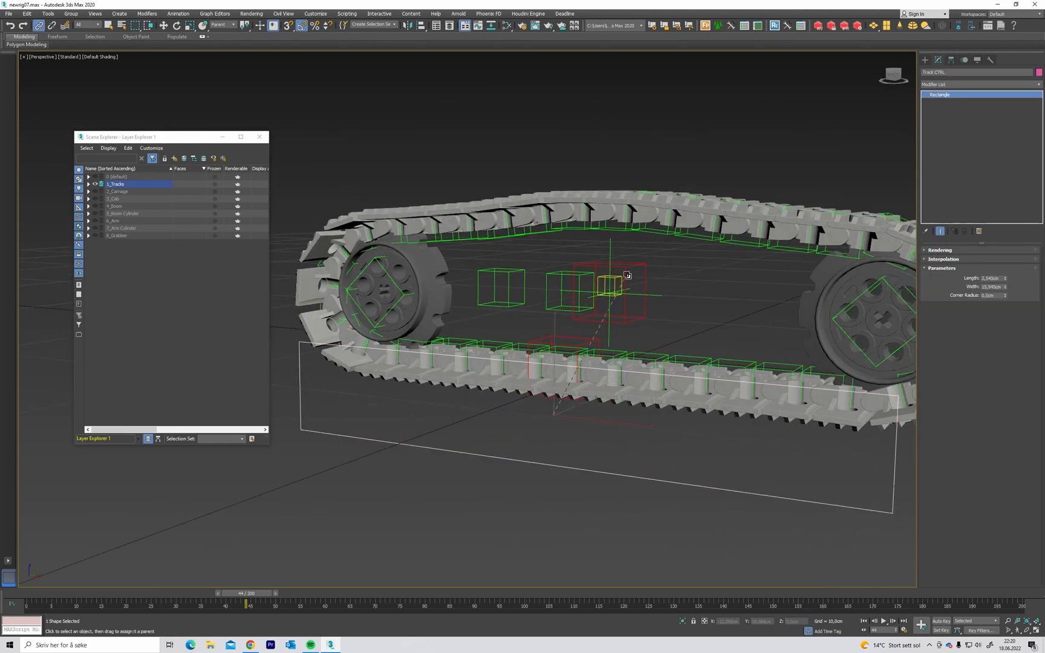
Reset Track CTRL's X, Y and Z position to 0 relative to its parent, and move it outward along Y in front of the wheels.
key("w")
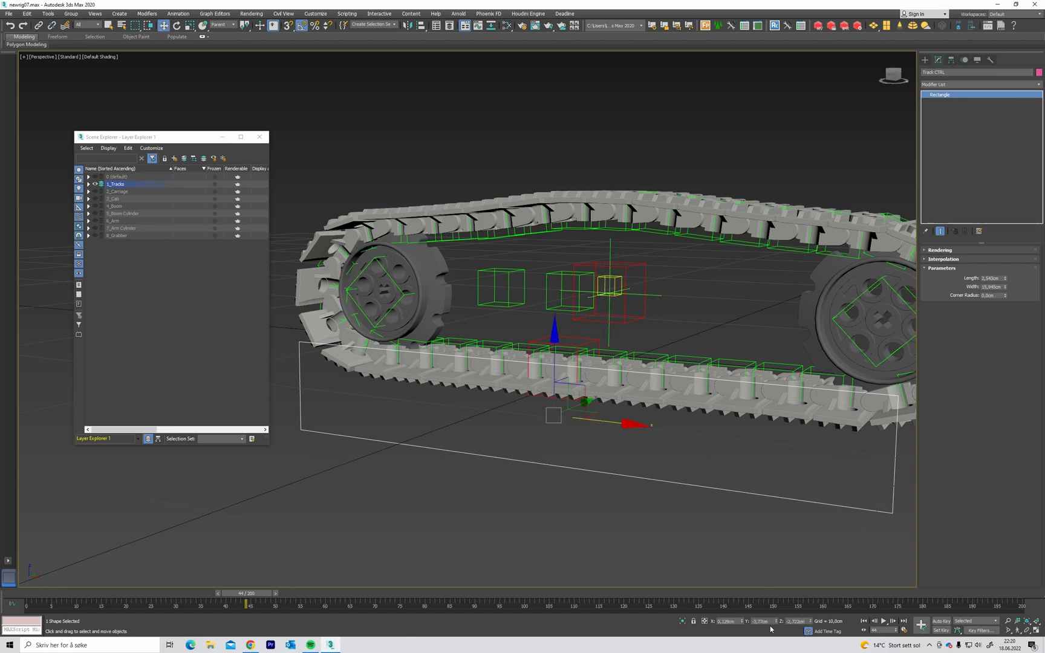
right_click(776, 622)
right_click(810, 621)
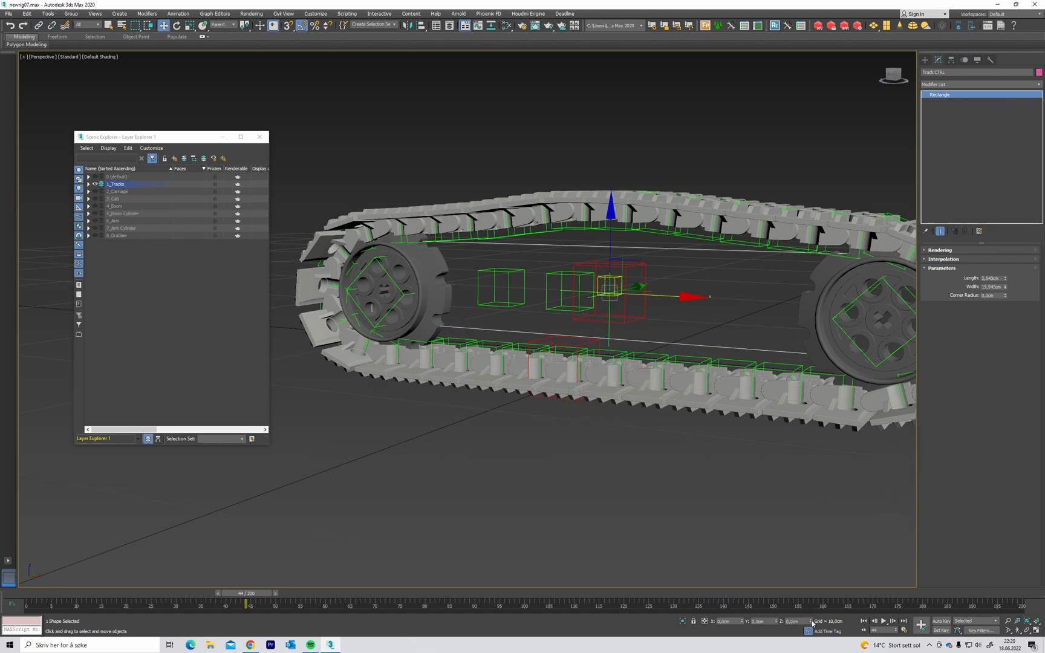
middle_click_drag(612, 337, 647, 248, "alt")
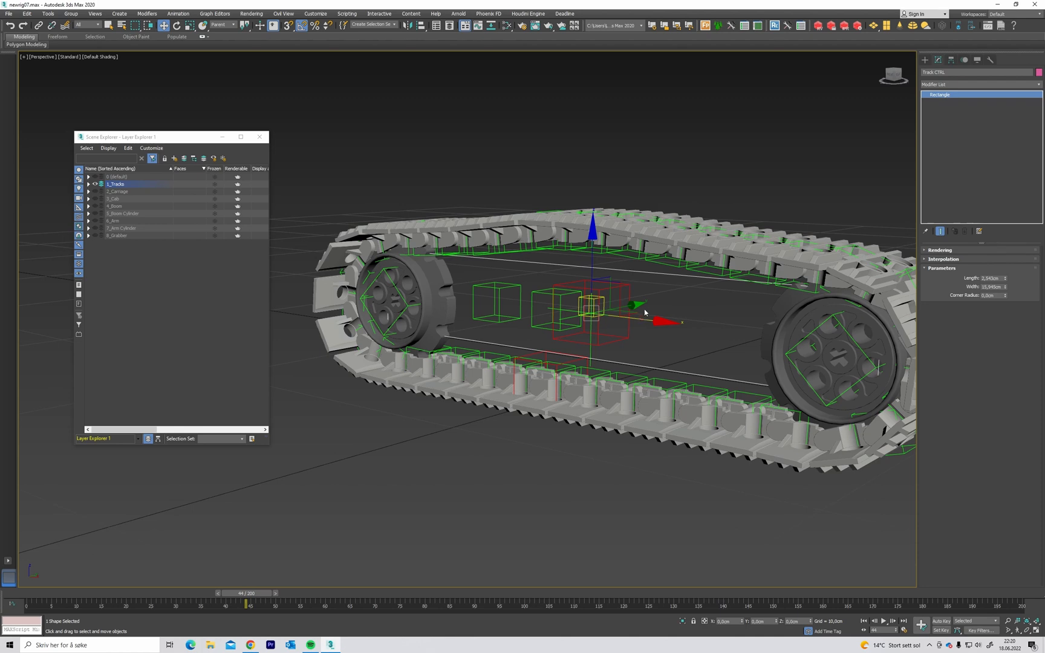
left_click_drag(633, 304, 557, 318)
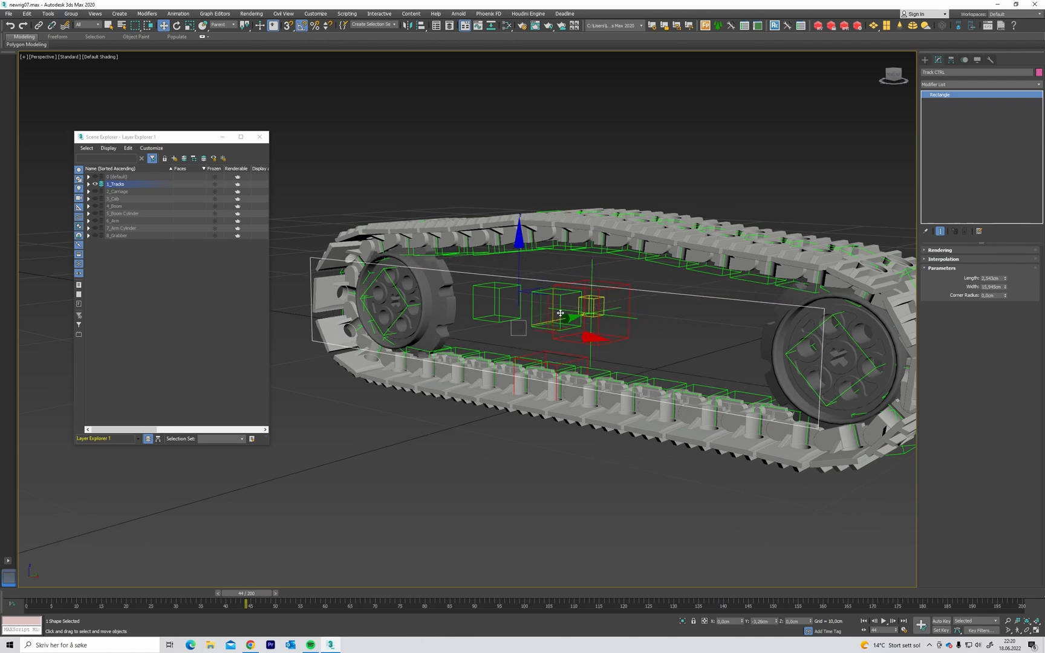
middle_click_drag(557, 318, 907, 204, "alt")
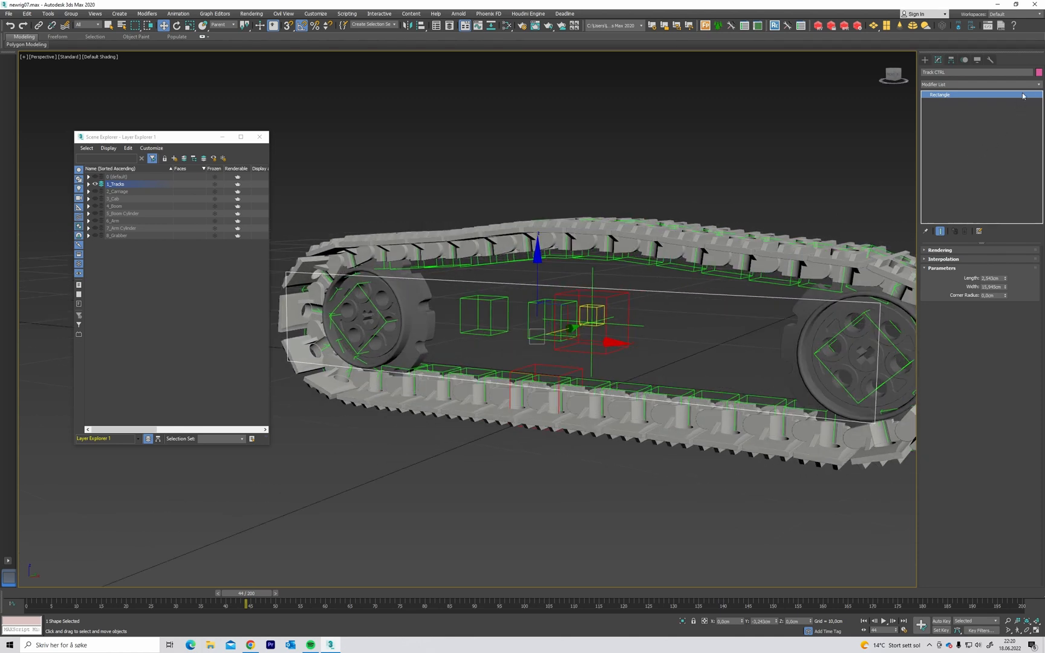
Add an Attribute Holder modifier to the Track CTRL rectangle.
left_click(1039, 85)
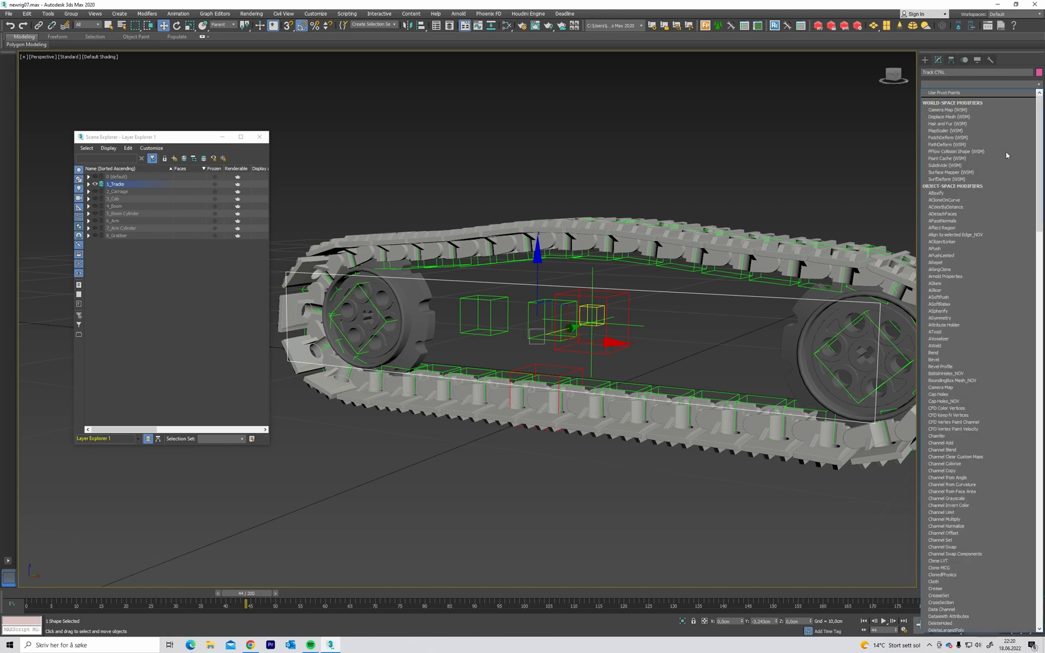
type("at")
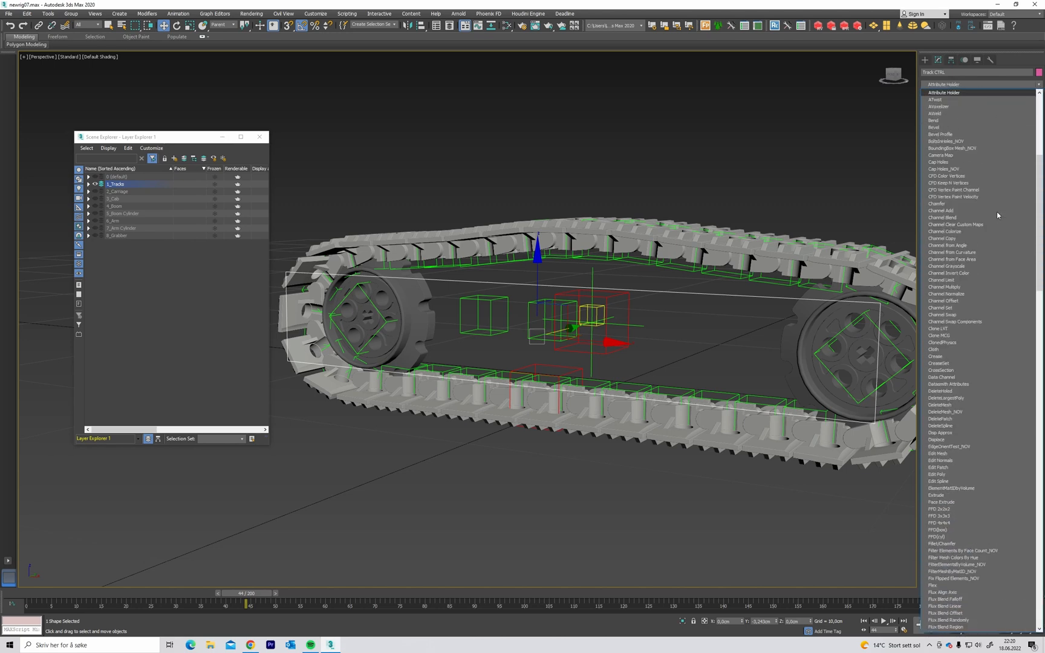
left_click(960, 92)
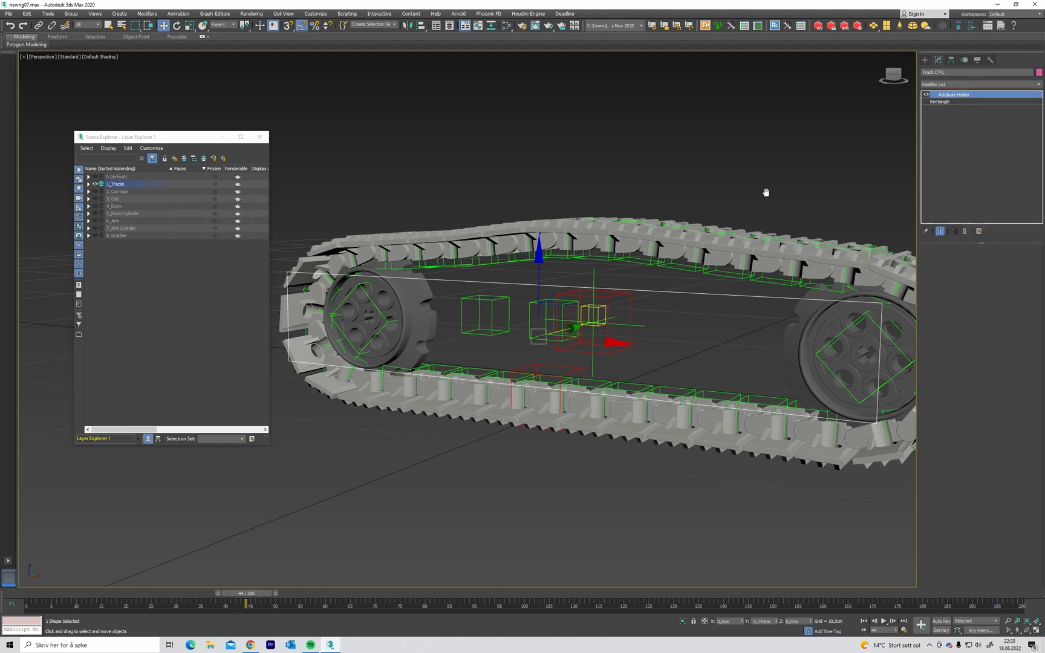
Open the Parameter Editor for Track CTRL's Attribute Holder and place its window clear of the track.
middle_click_drag(766, 193, 788, 197)
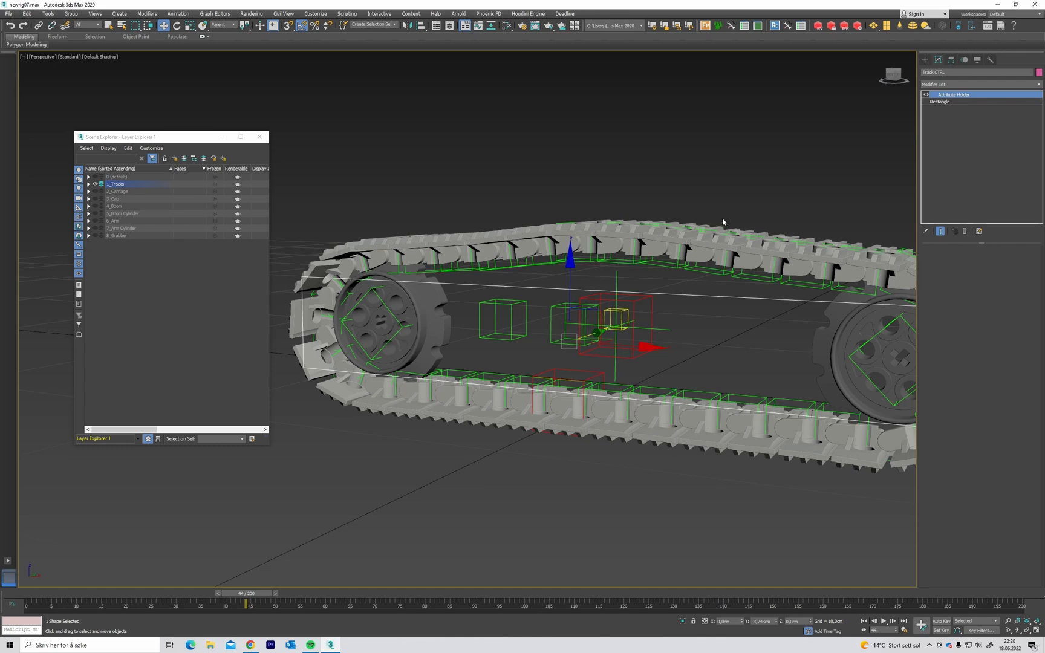
scroll(723, 222, "down", 5)
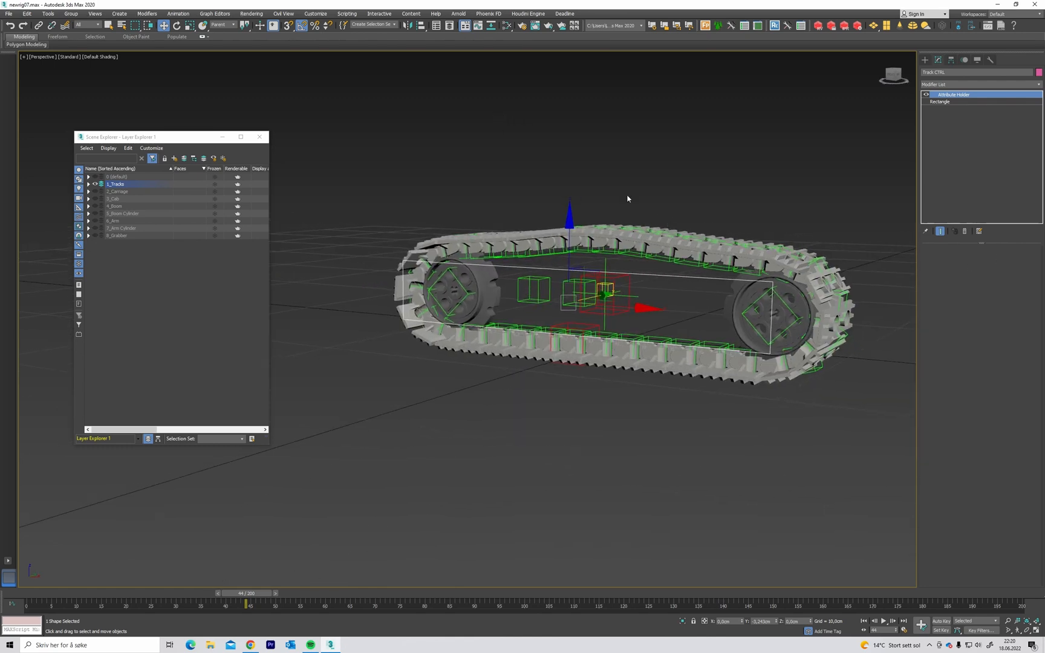
left_click(178, 13)
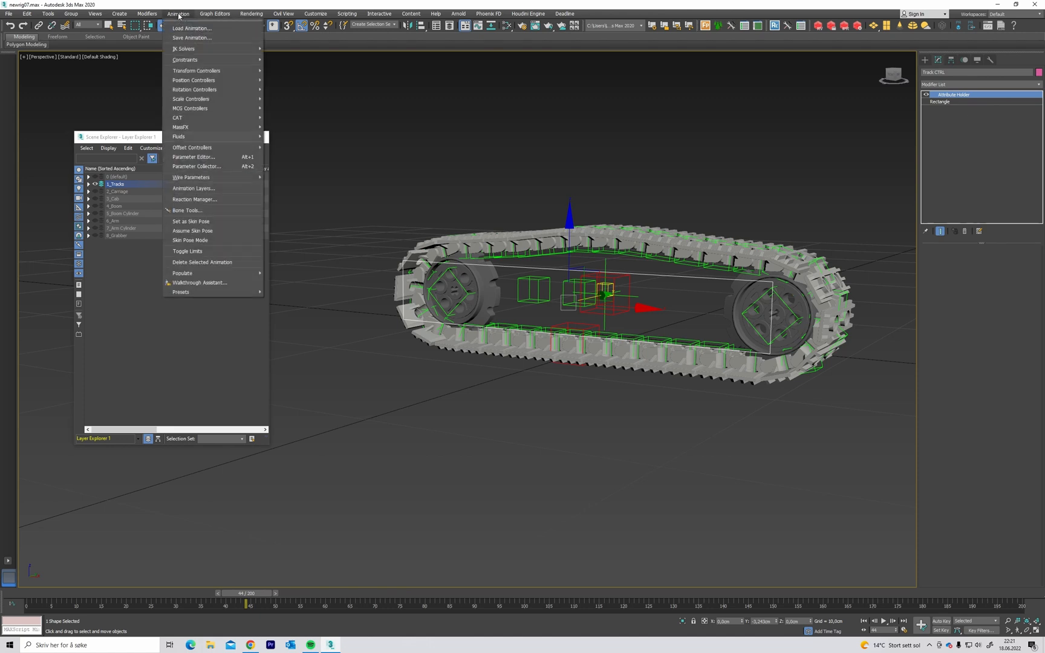
left_click(224, 158)
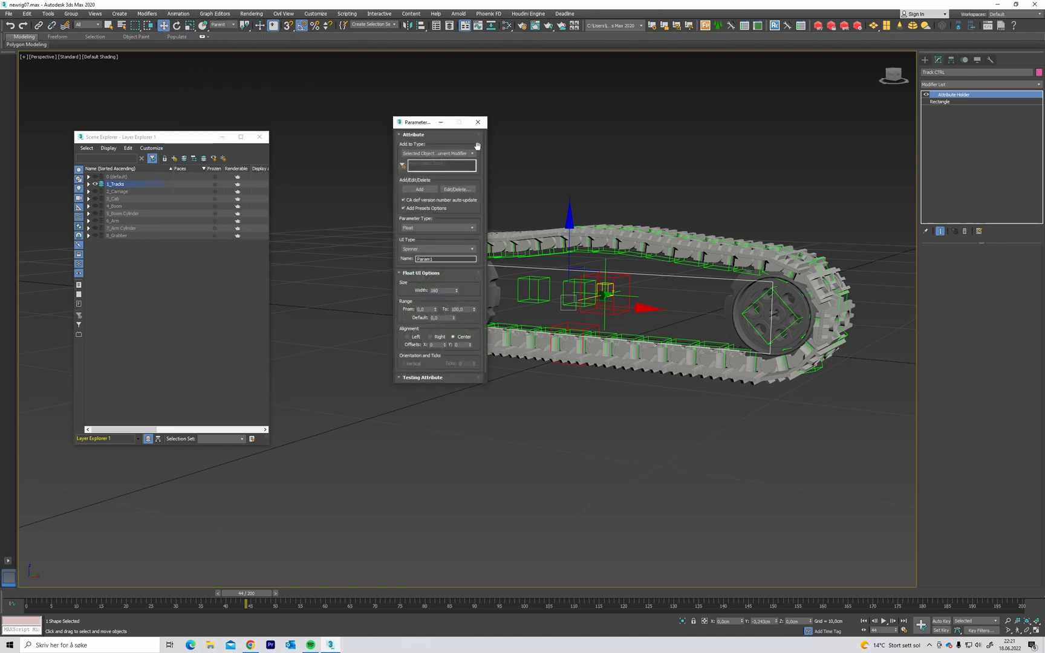
left_click_drag(414, 123, 597, 119)
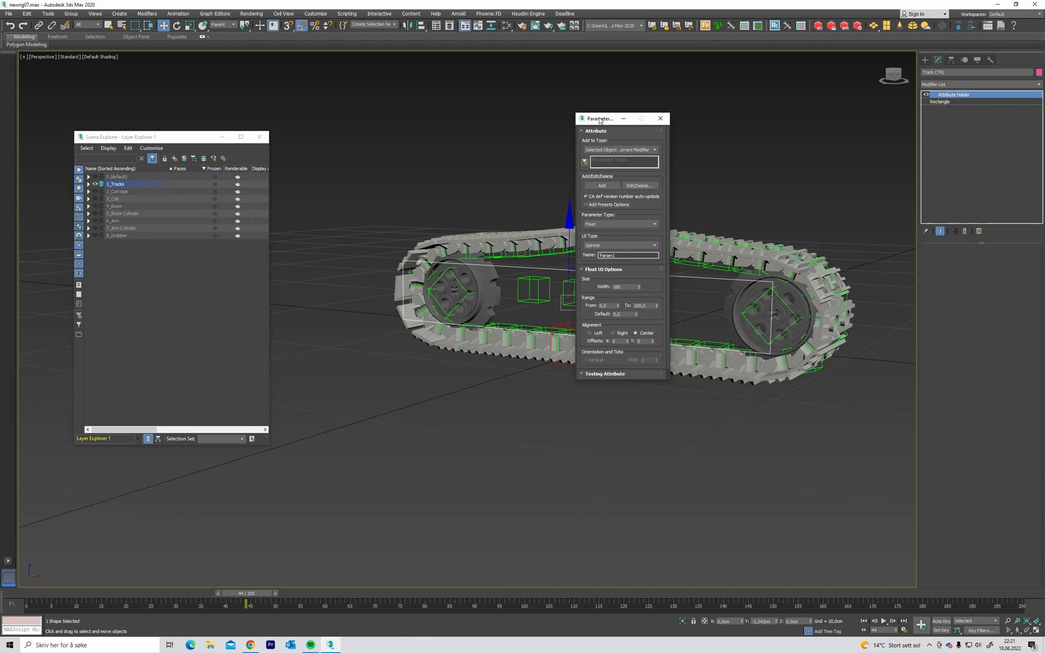
left_click_drag(599, 121, 337, 146)
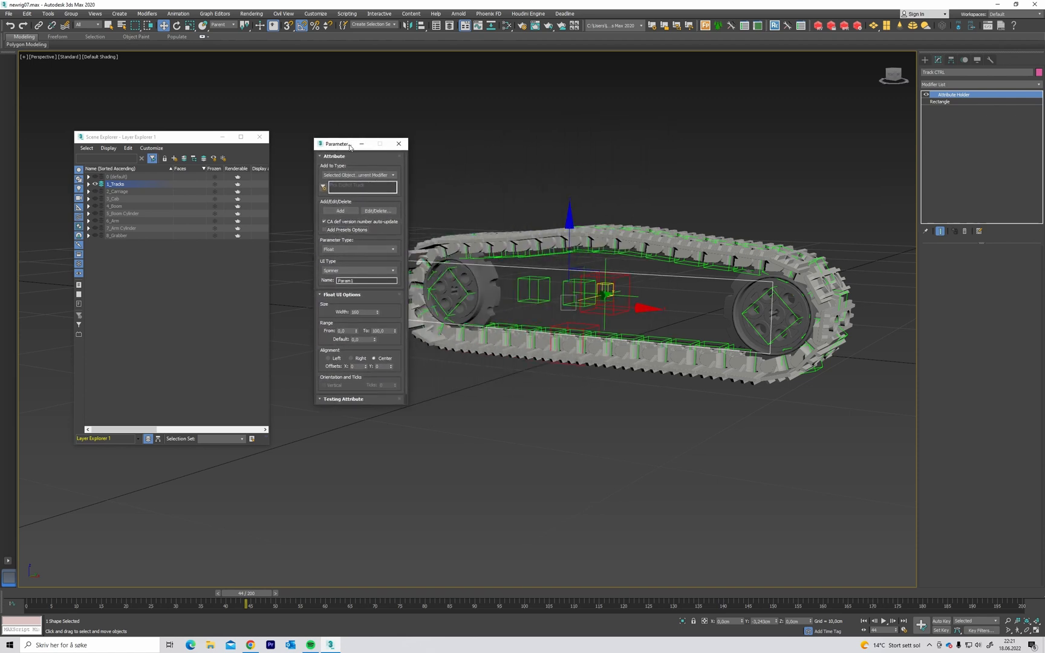
middle_click_drag(518, 161, 526, 166)
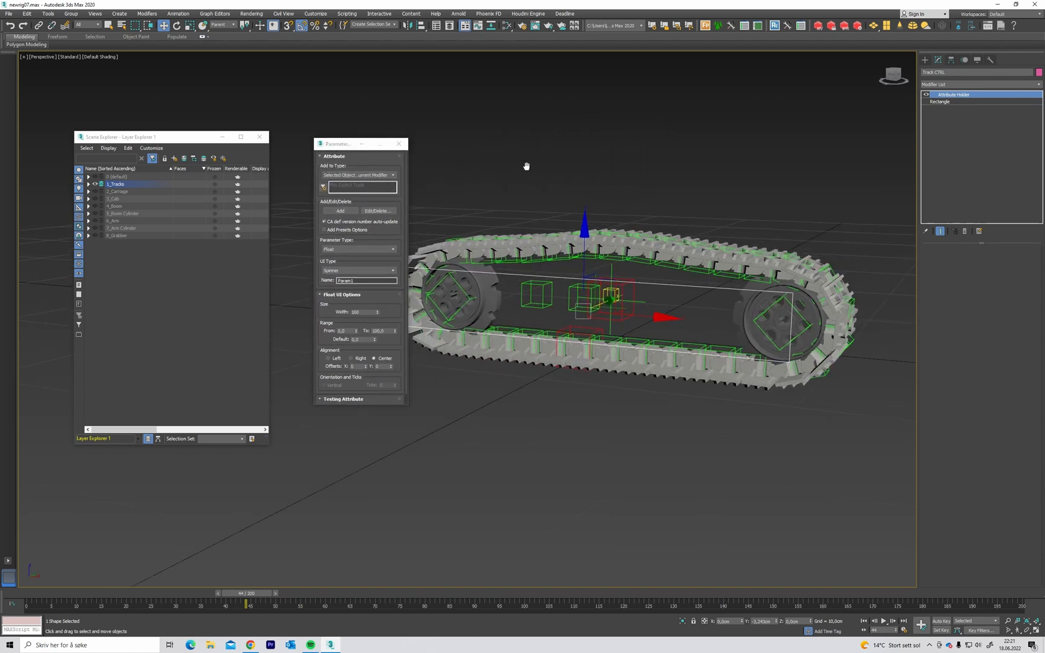
Set the new parameter's type to WorldUnits and its range to start from -9999999.
left_click(348, 249)
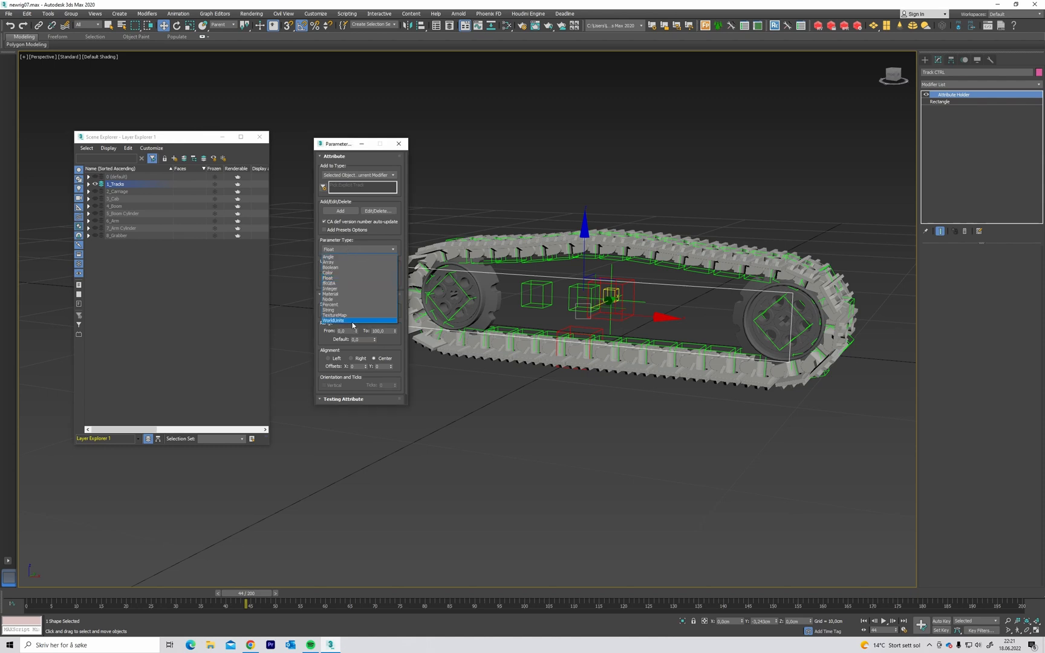
left_click(353, 322)
middle_click_drag(516, 216, 529, 235)
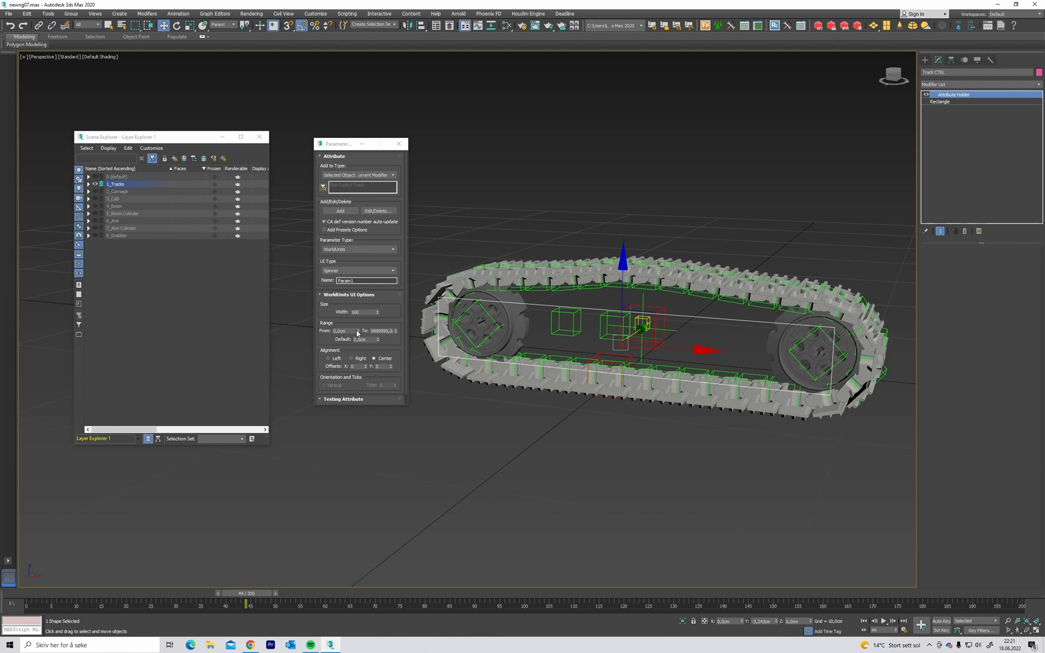
double_click(344, 331)
left_click(368, 248)
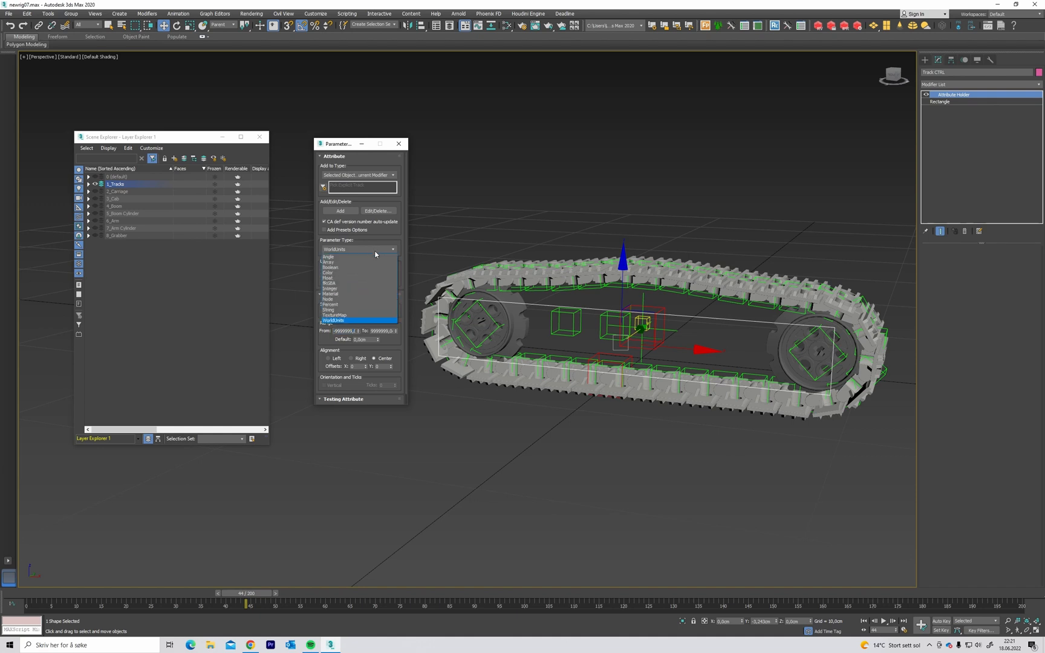
left_click(369, 236)
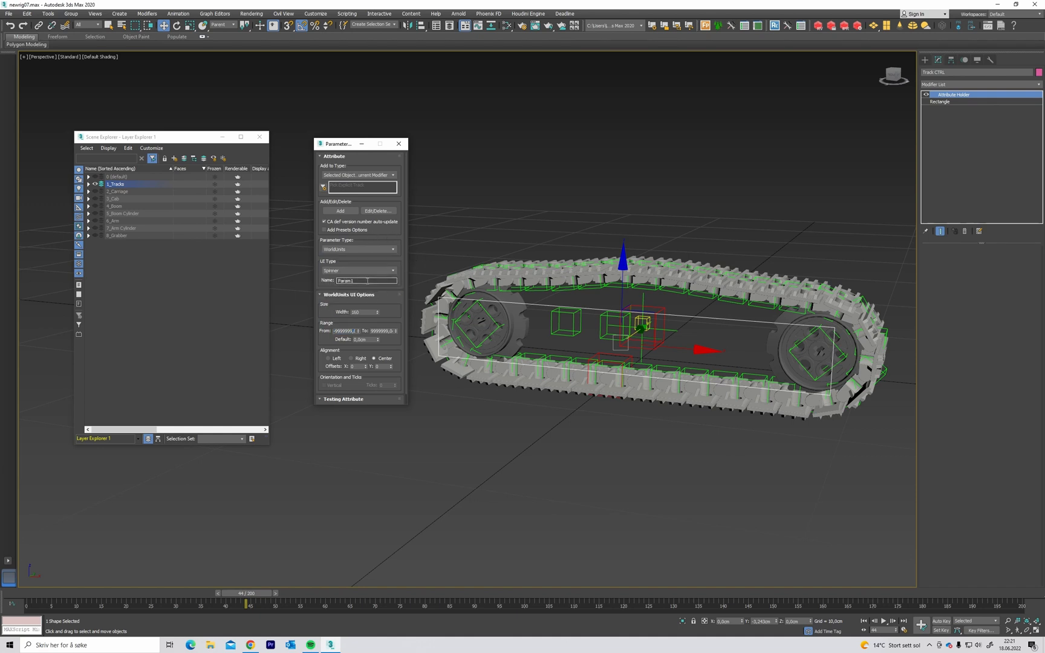
Name the parameter Distance, add it to Track CTRL's Attribute Holder, and close the Parameter Editor.
double_click(373, 280)
left_click_drag(369, 193, 372, 167)
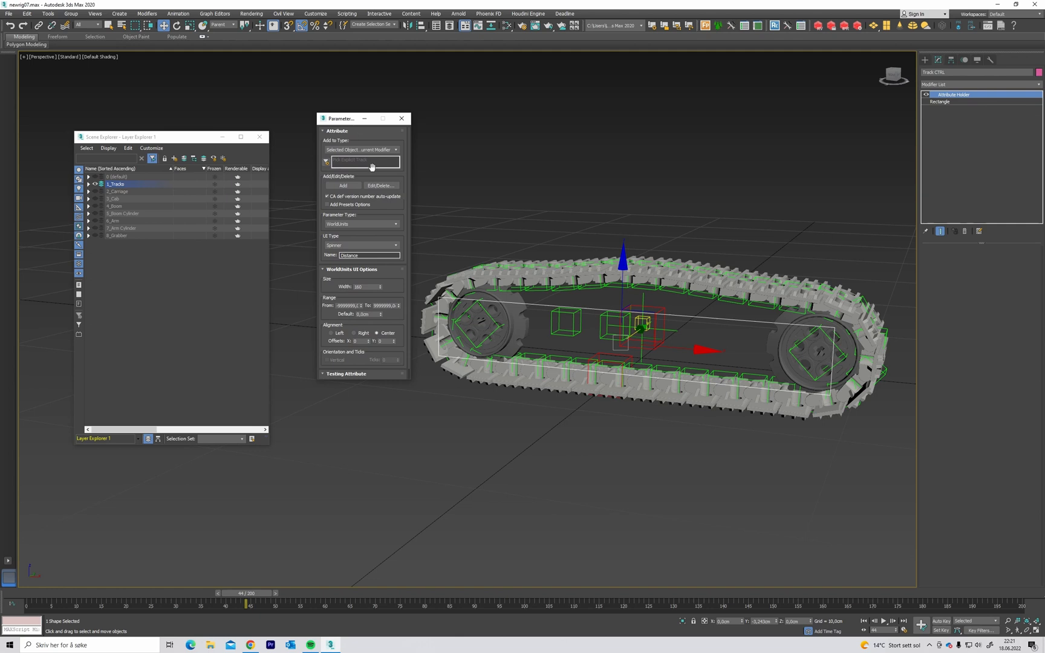
left_click(347, 186)
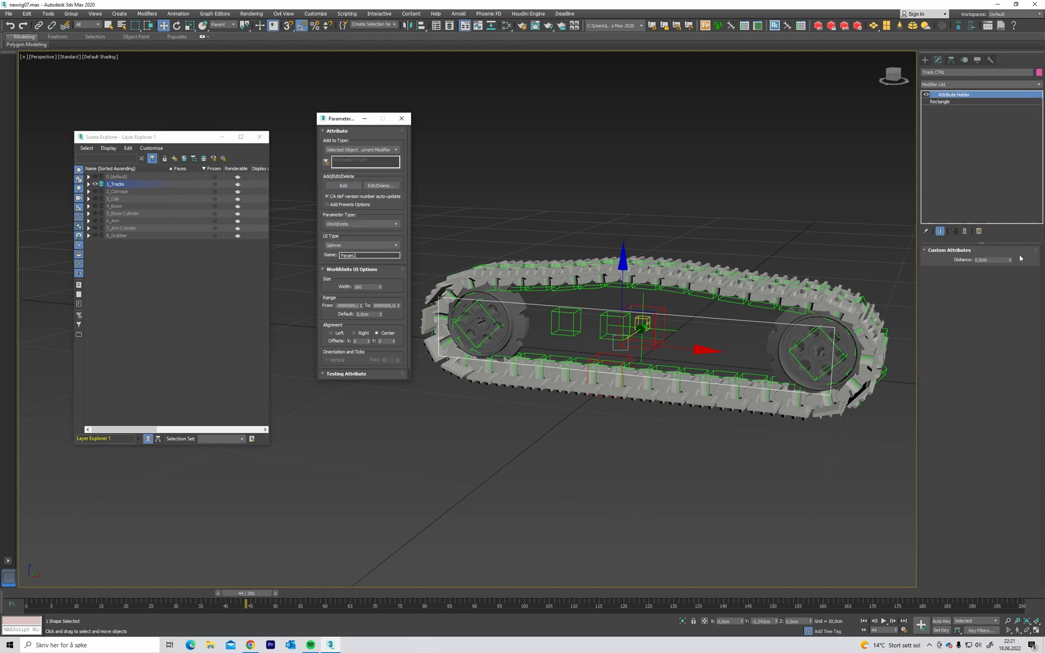
left_click_drag(1010, 260, 1009, 384)
middle_click_drag(656, 199, 637, 192)
left_click(403, 121)
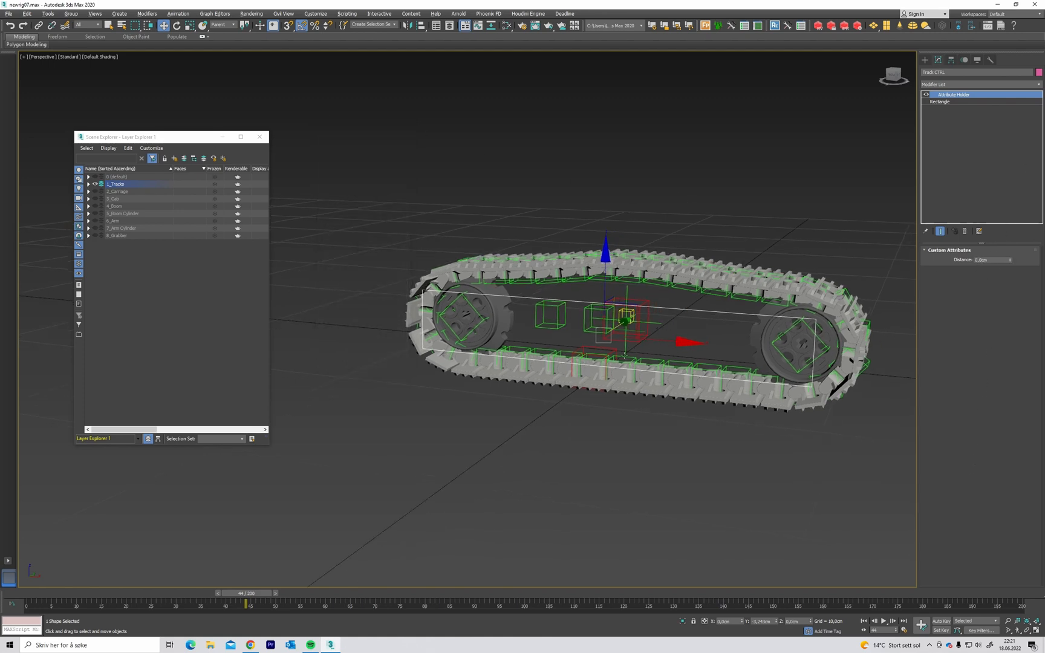
Assign a Float Script controller to the path constraint's Percent track on the Point_TrackLinks_MasterCtrl helper.
scroll(570, 343, "up", 4)
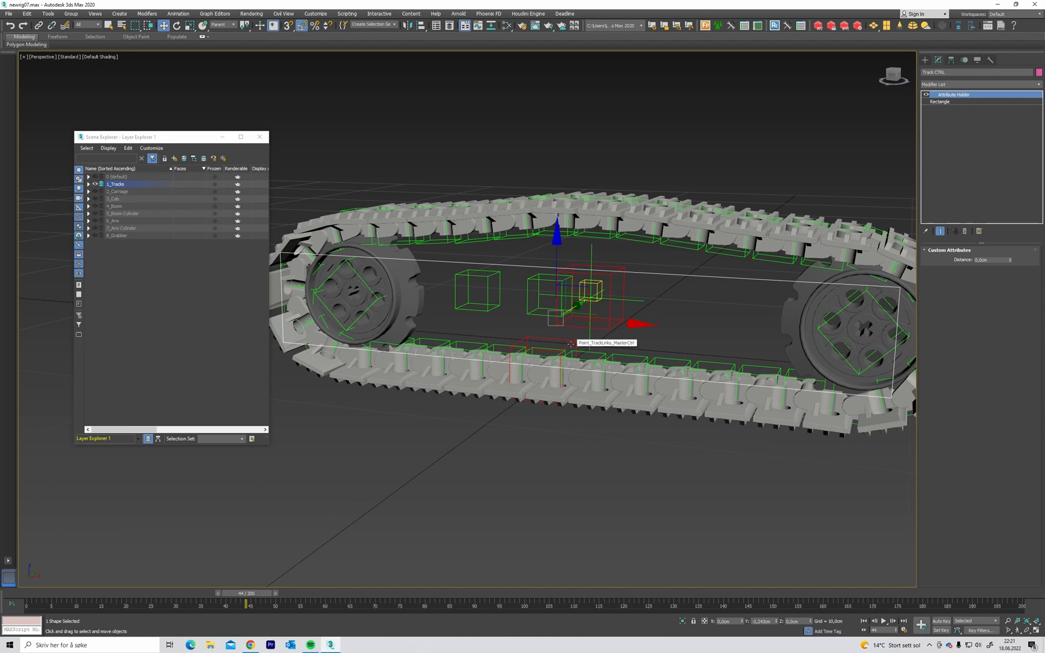
left_click(570, 343)
left_click(966, 60)
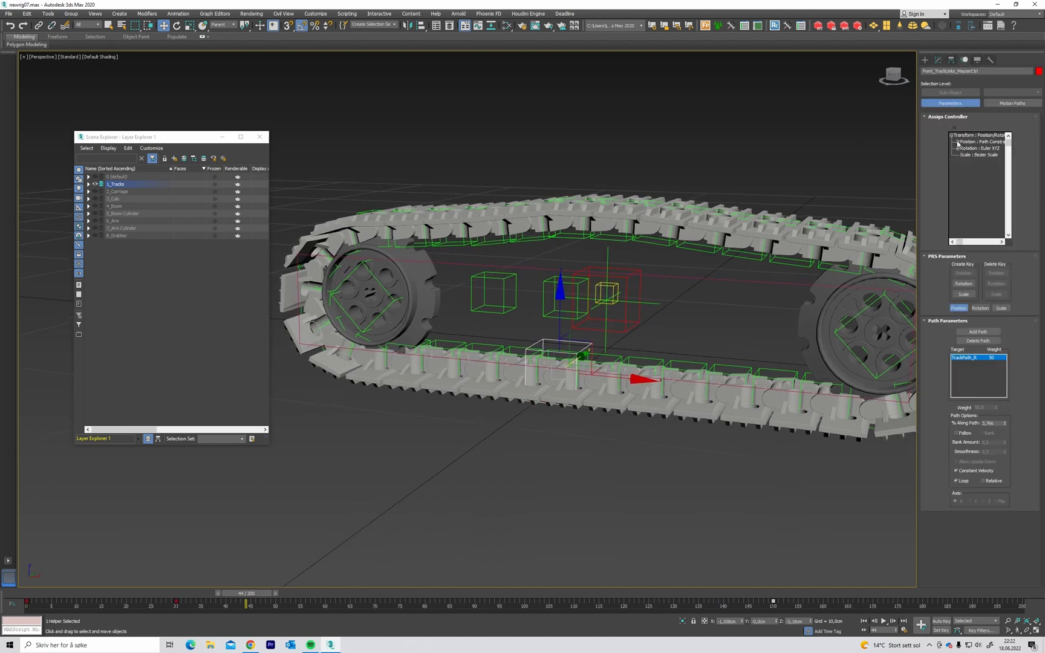
left_click(957, 141)
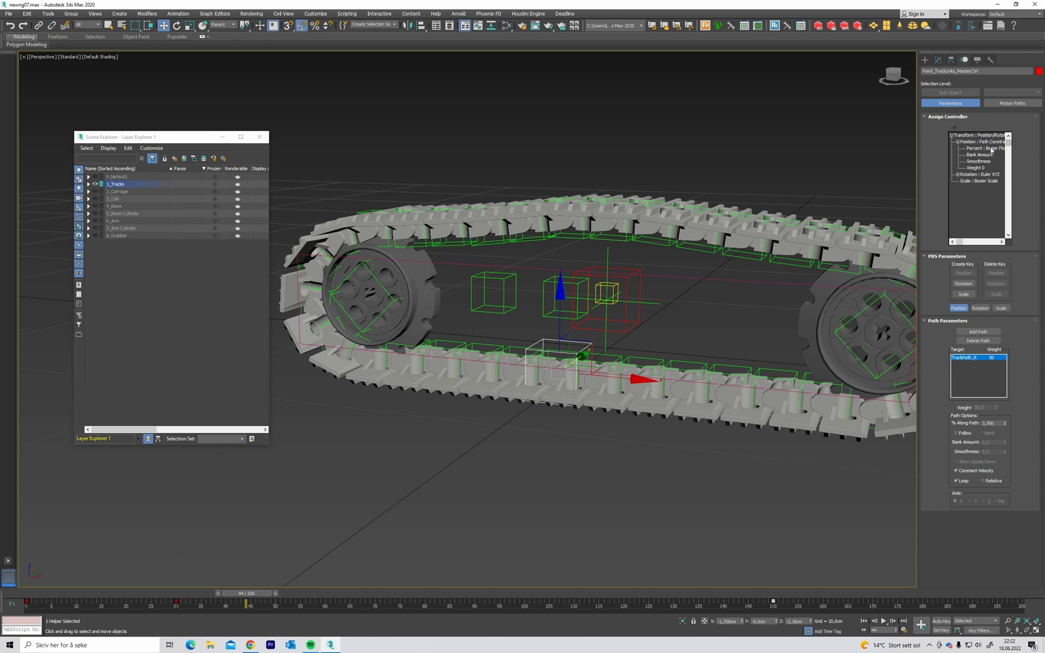
left_click(987, 148)
left_click(956, 128)
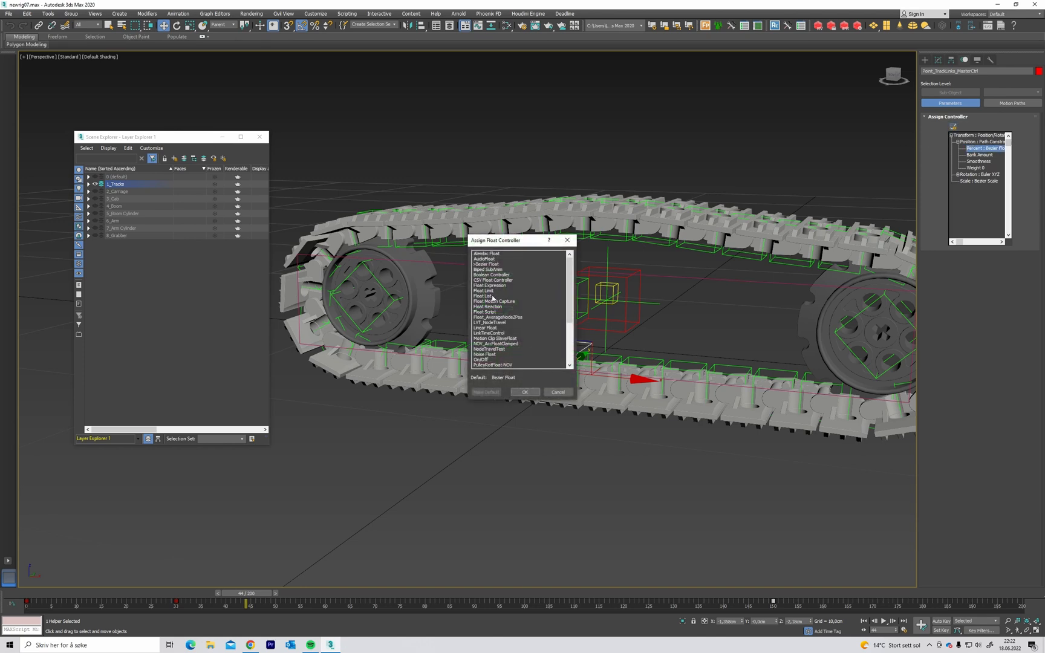
left_click(493, 312)
left_click(524, 392)
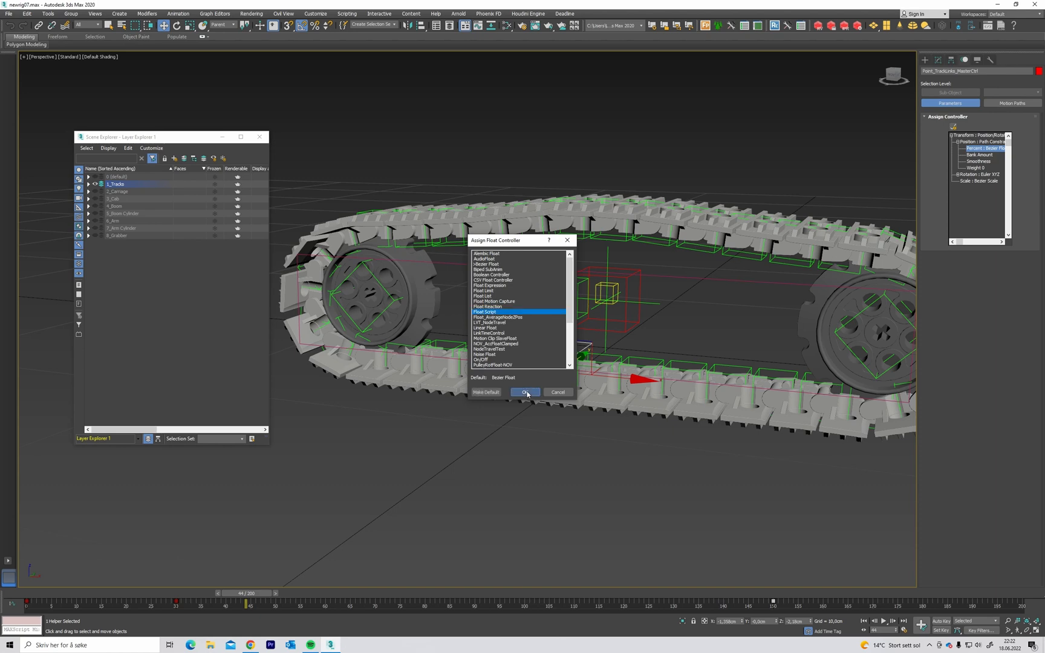
Create a variable named D in the script controller for the helper's path percent.
scroll(553, 310, "down", 4)
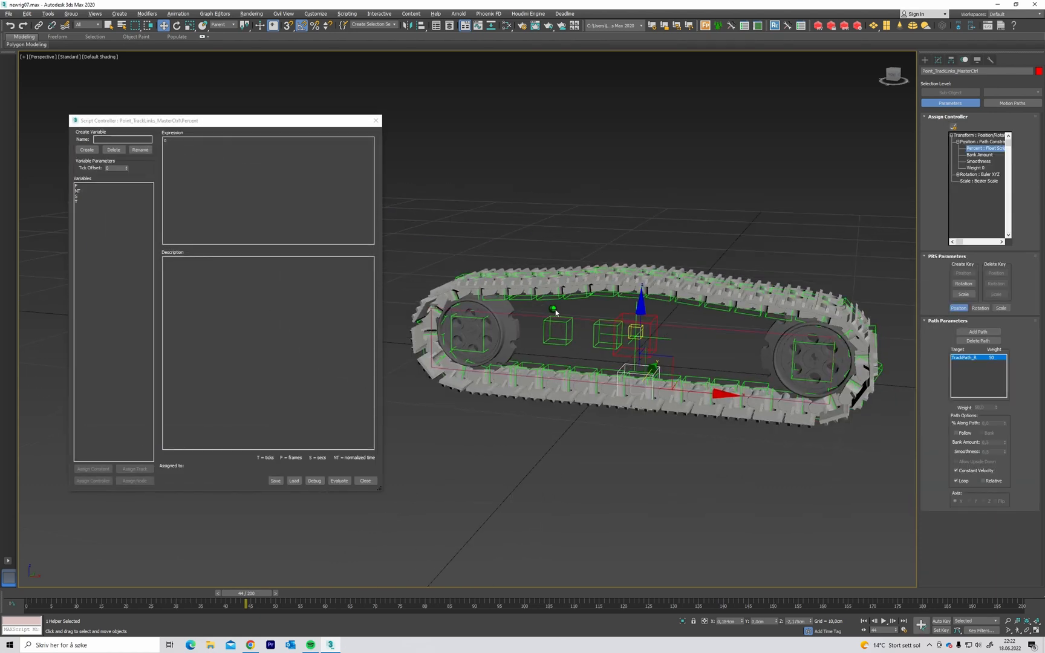
middle_click_drag(555, 307, 516, 294)
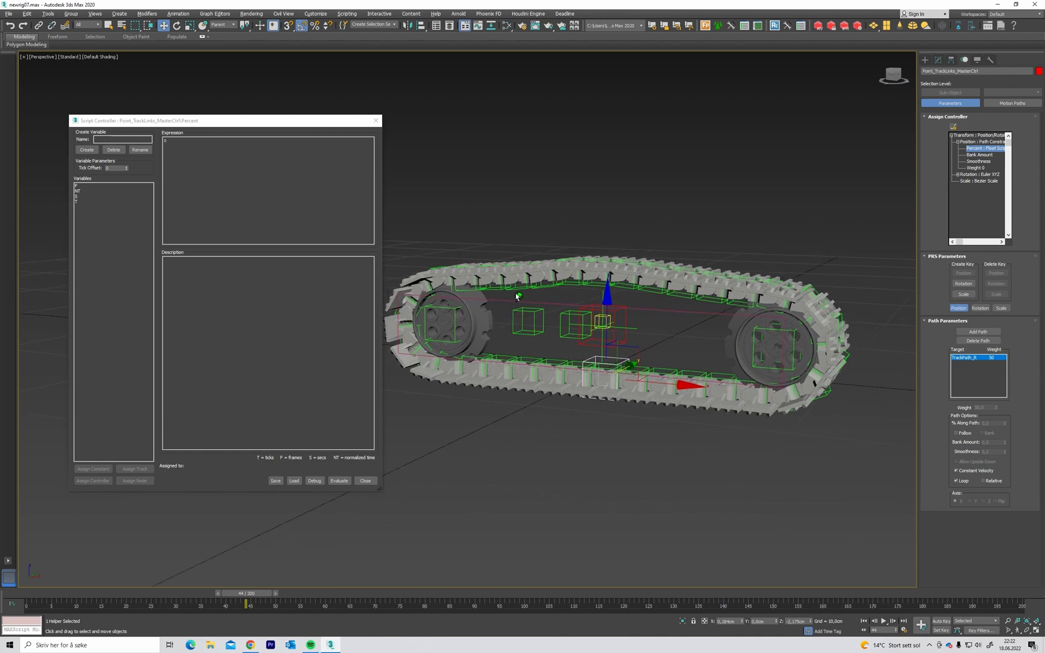
left_click(121, 139)
type("D")
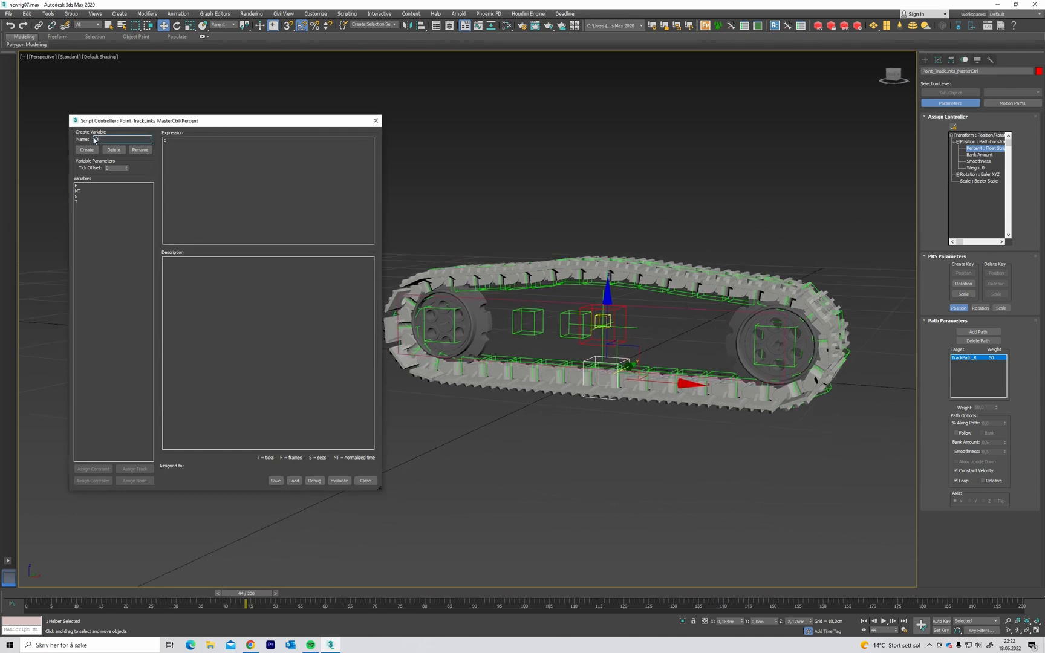
left_click_drag(107, 121, 125, 121)
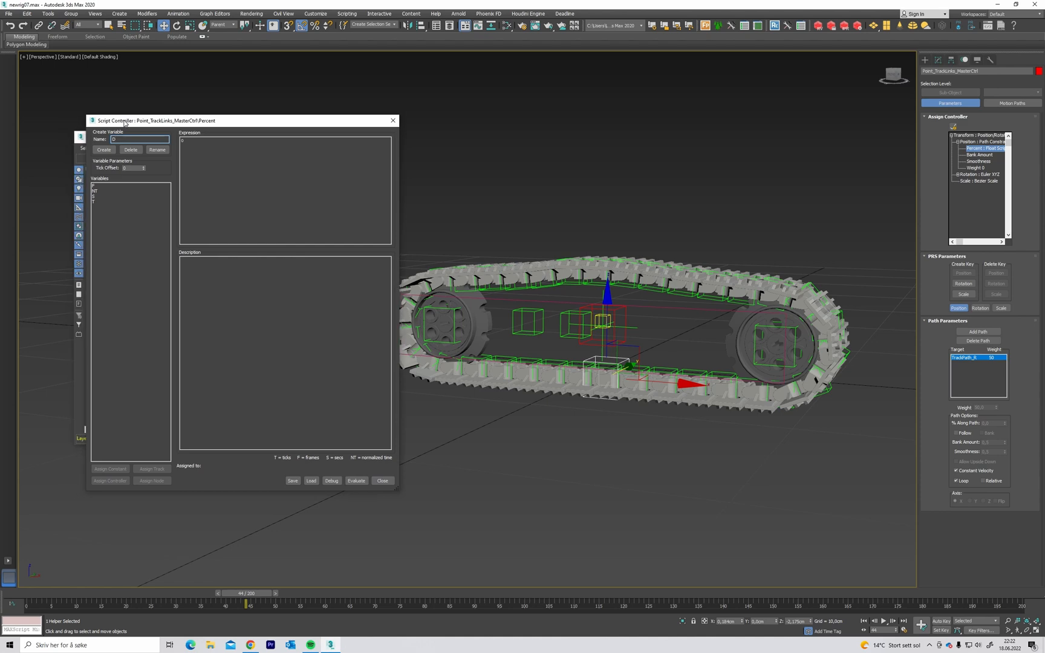
left_click(104, 149)
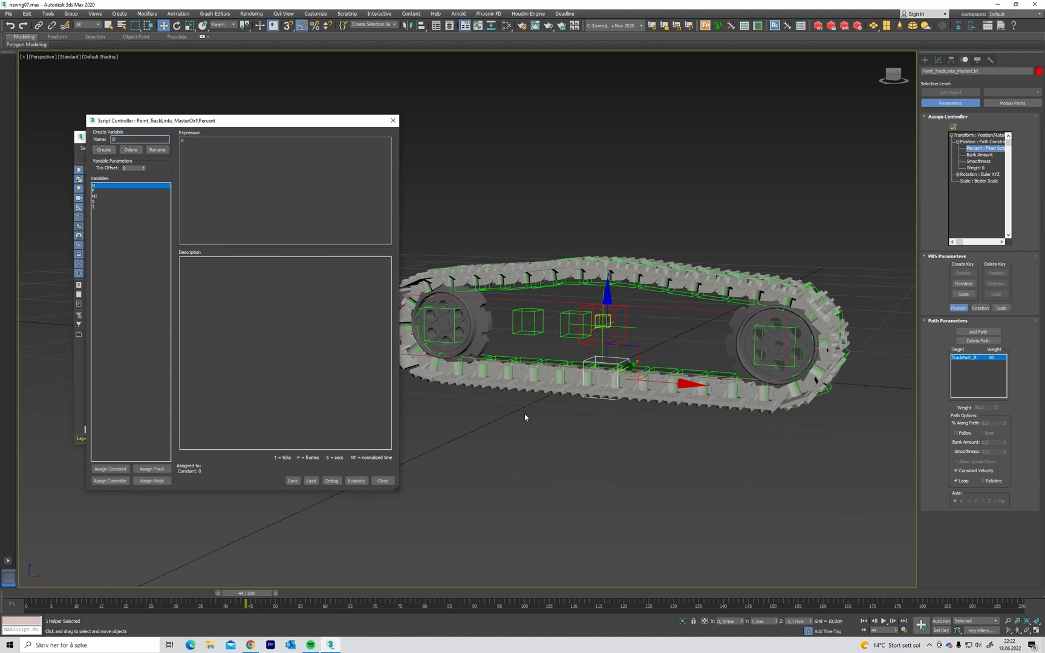
Isolate Track CTRL and assign variable D to the Distance custom attribute track of its Attribute Holder.
left_click(672, 308)
middle_click_drag(663, 312, 670, 310)
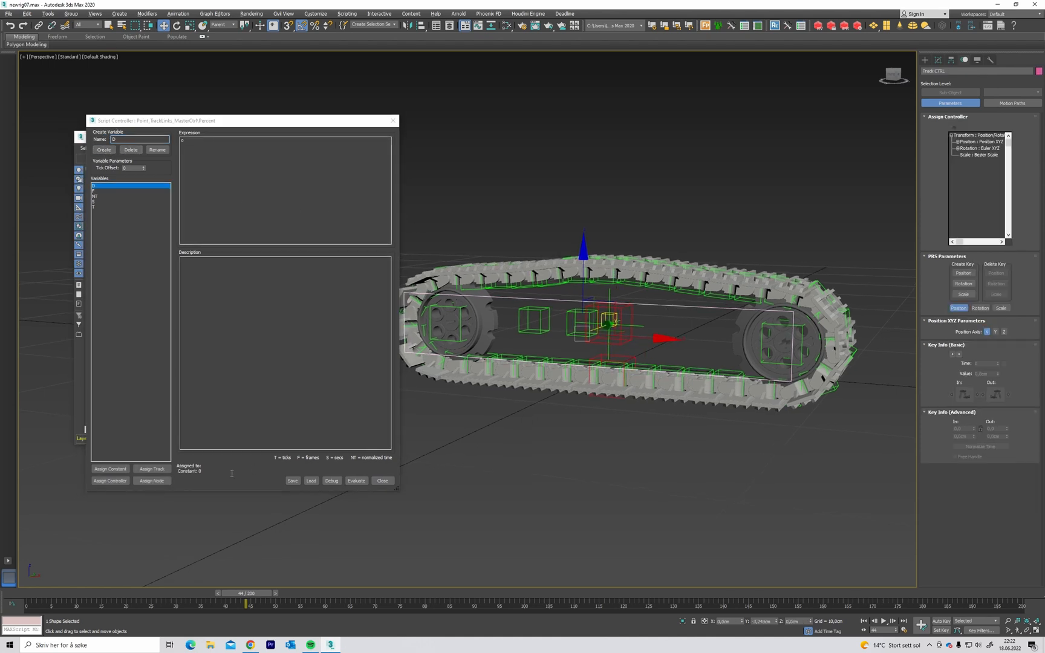
key("alt+q")
left_click(158, 470)
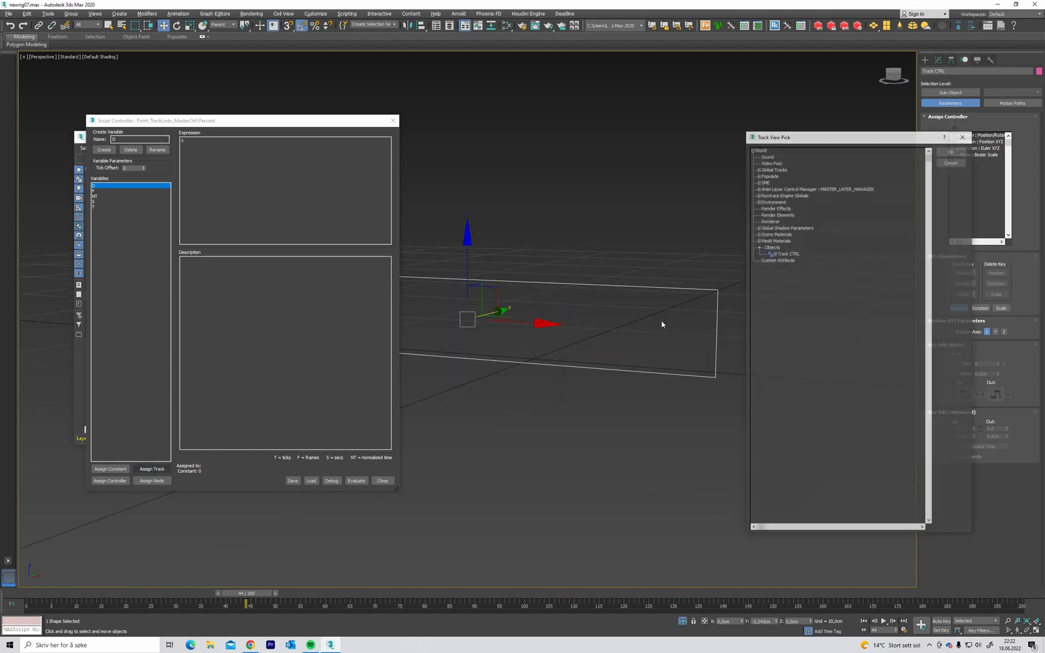
left_click(771, 254)
left_click(780, 266)
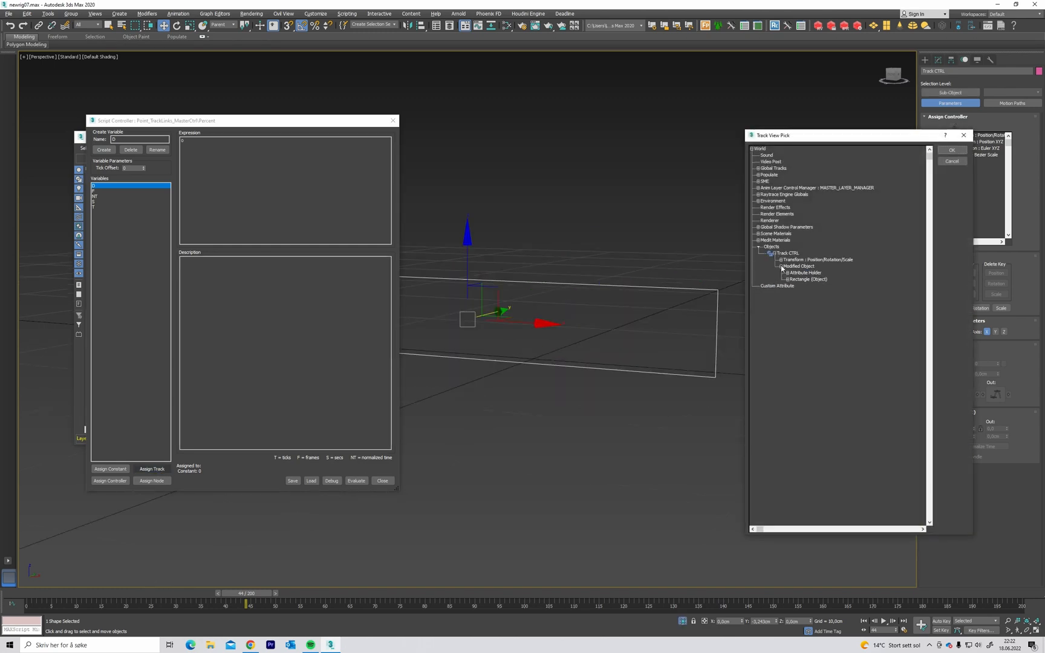
left_click(787, 272)
left_click(794, 279)
left_click(809, 286)
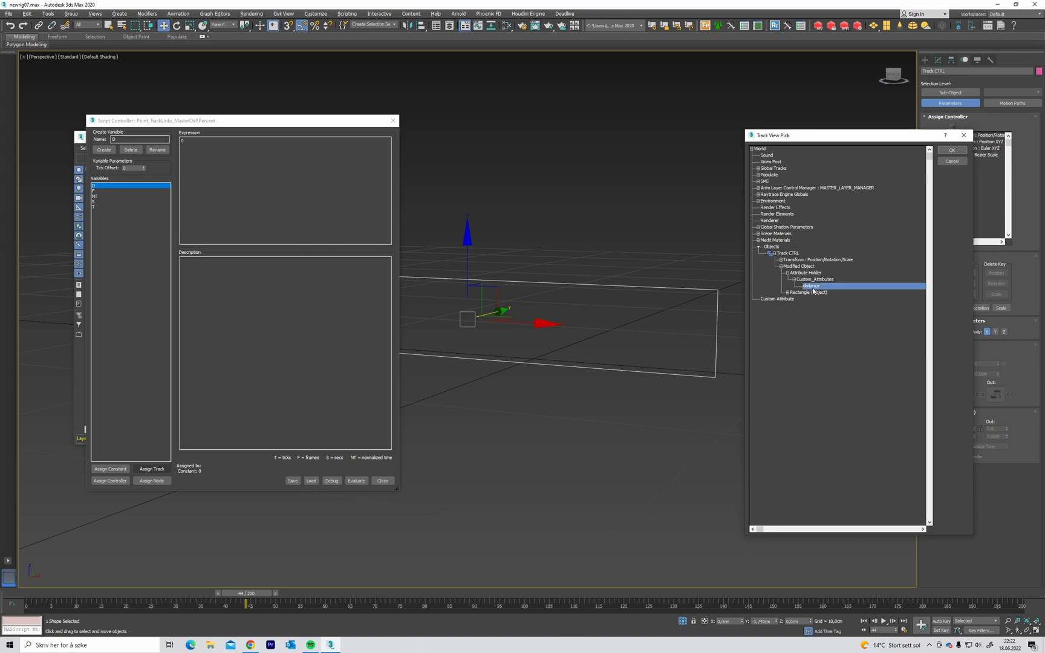
left_click(952, 151)
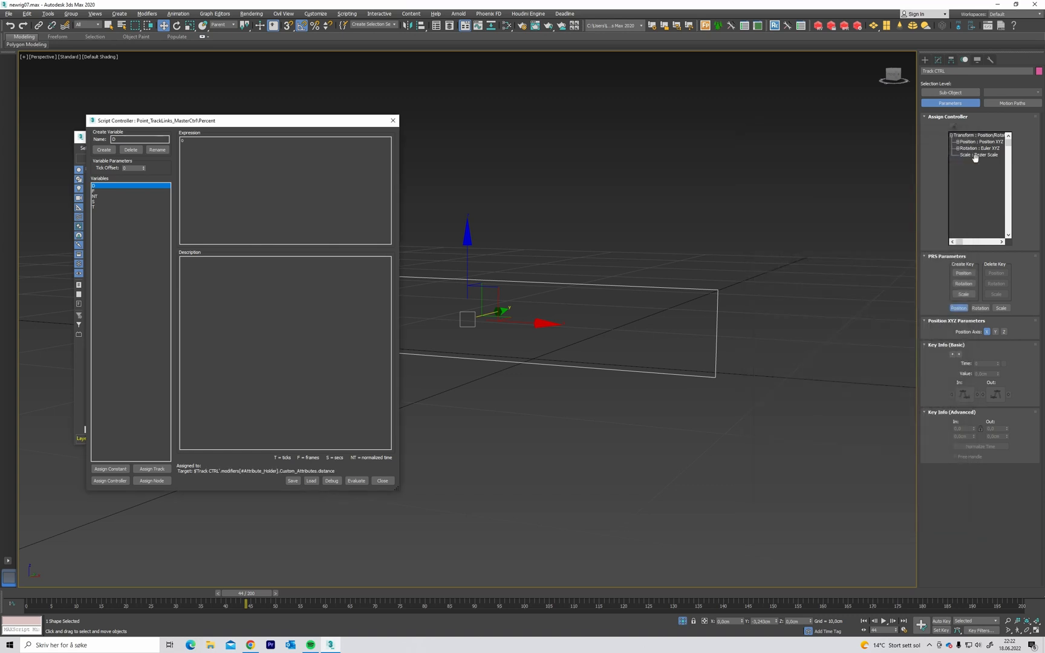
Replace the script controller's expression with D and evaluate it.
left_click_drag(193, 141, 180, 141)
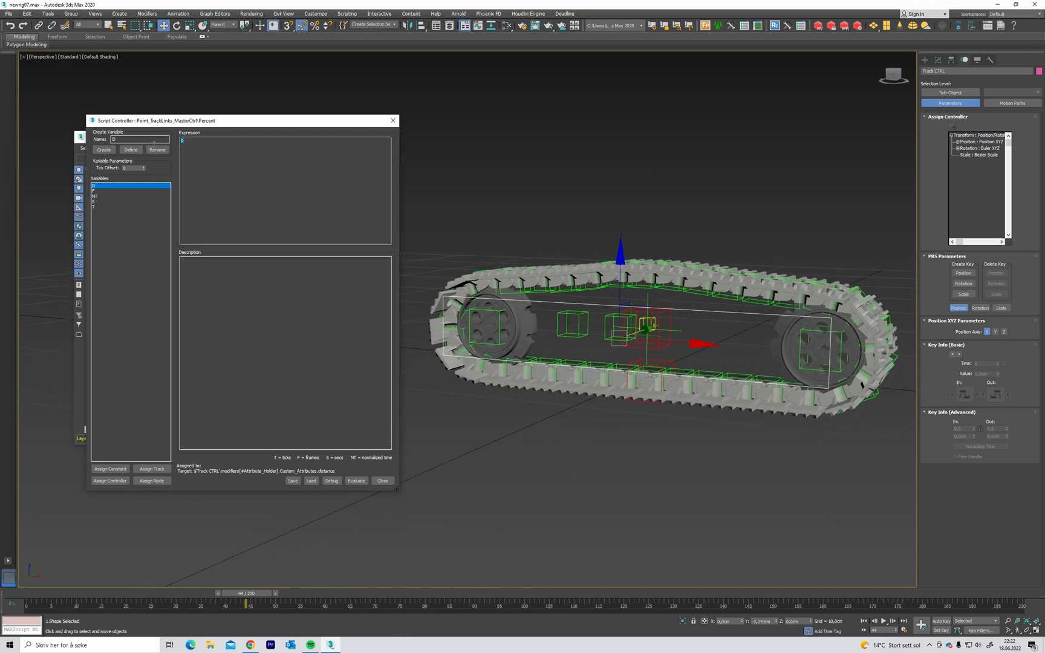
type("D")
middle_click_drag(567, 214, 547, 228, "alt")
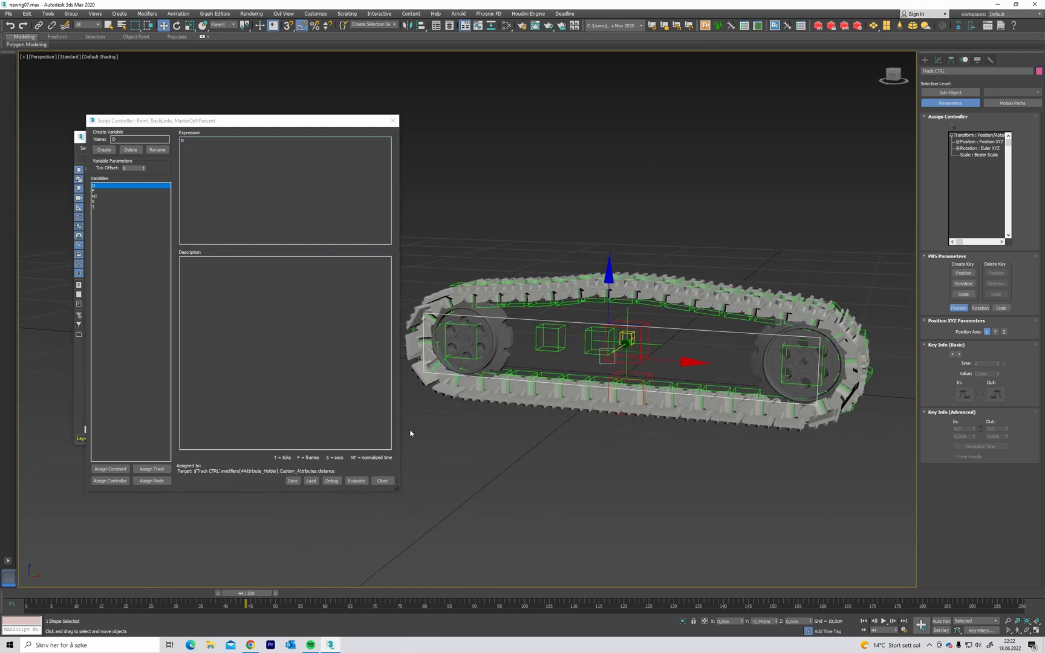
middle_click_drag(677, 412, 668, 380, "alt")
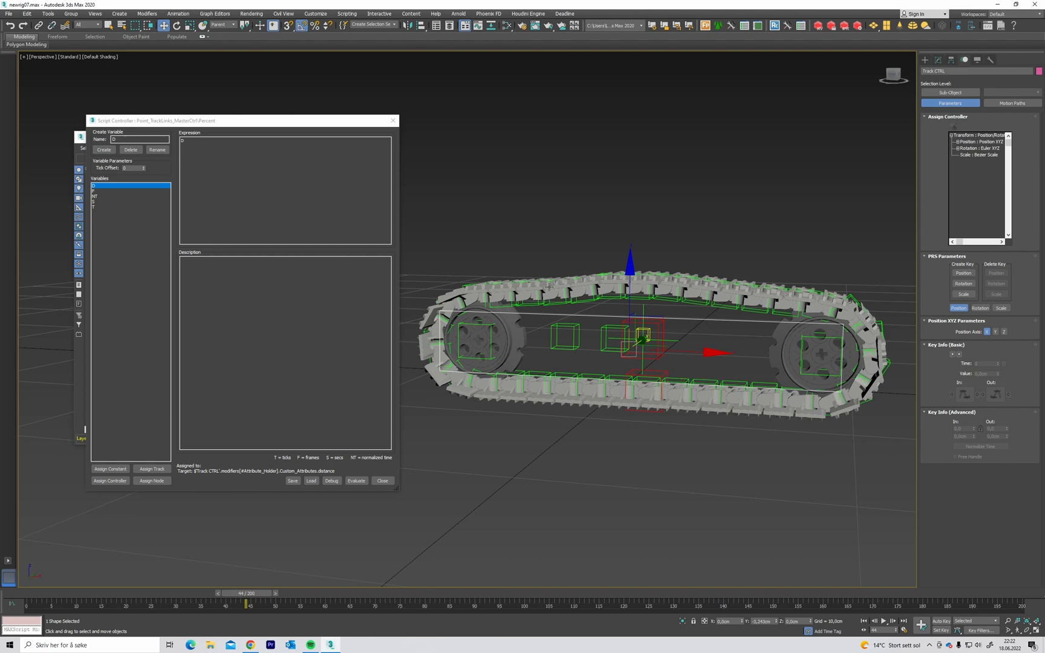
middle_click_drag(702, 366, 652, 293, "alt")
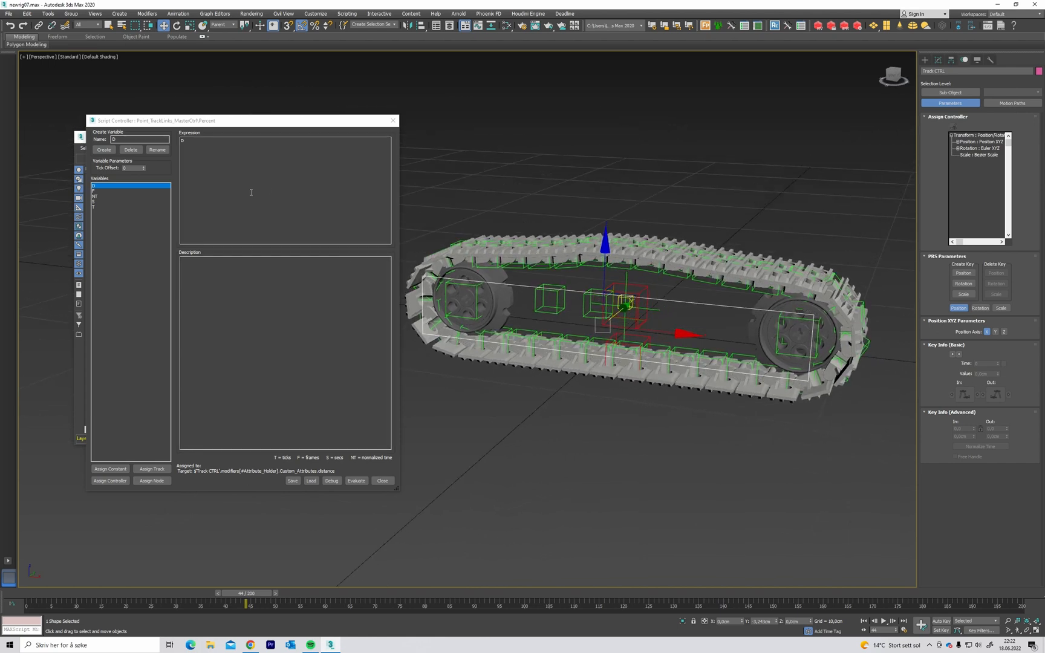
left_click(353, 454)
left_click(356, 482)
Test the track's response by nudging the Distance value in Track CTRL's Attribute Holder.
middle_click_drag(647, 326, 639, 327)
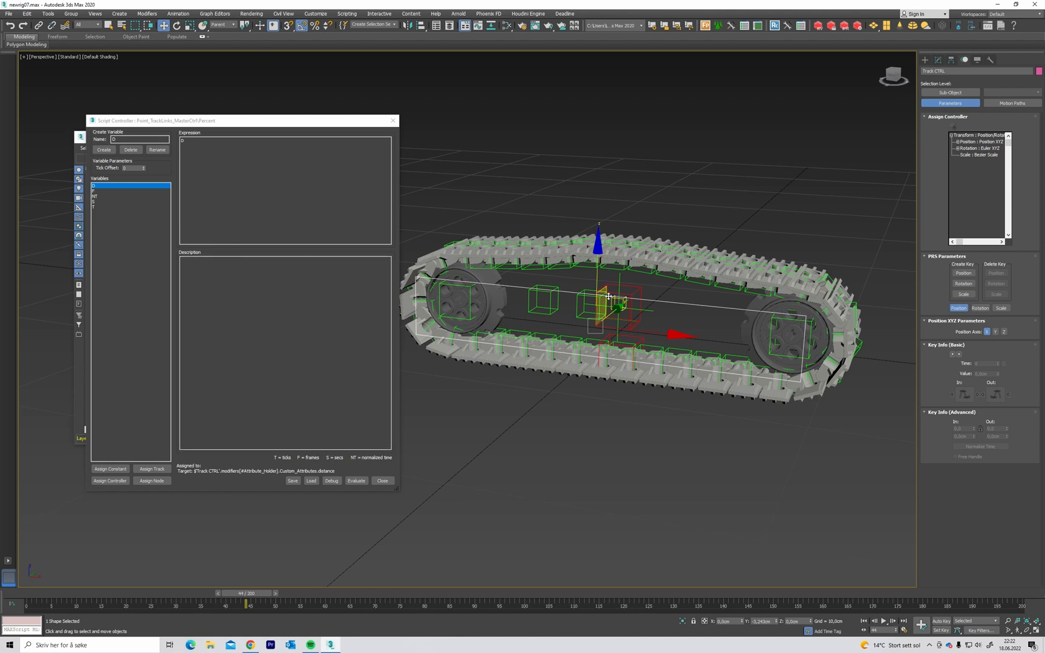
left_click(943, 60)
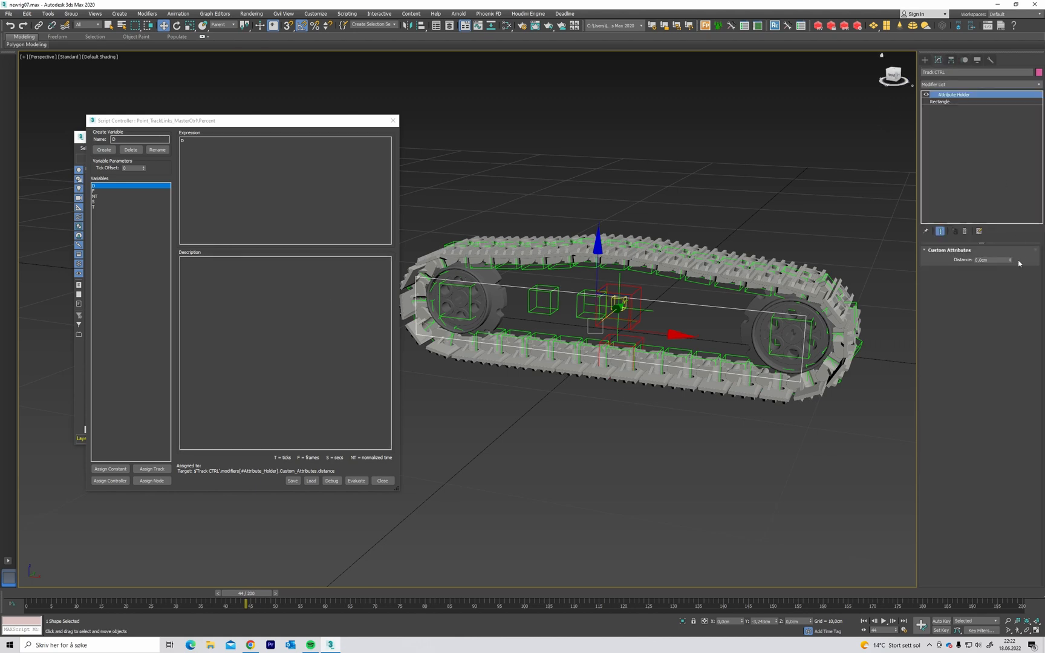
mouse_move(1010, 260)
left_mouse_down()
mouse_move(1011, 238)
mouse_move(1010, 257)
left_mouse_up()
Hide the geometry in the viewport and measure the length of the TrackPath_R spline.
middle_click_drag(839, 247, 712, 253, "alt")
left_click(735, 215)
key("shift+g")
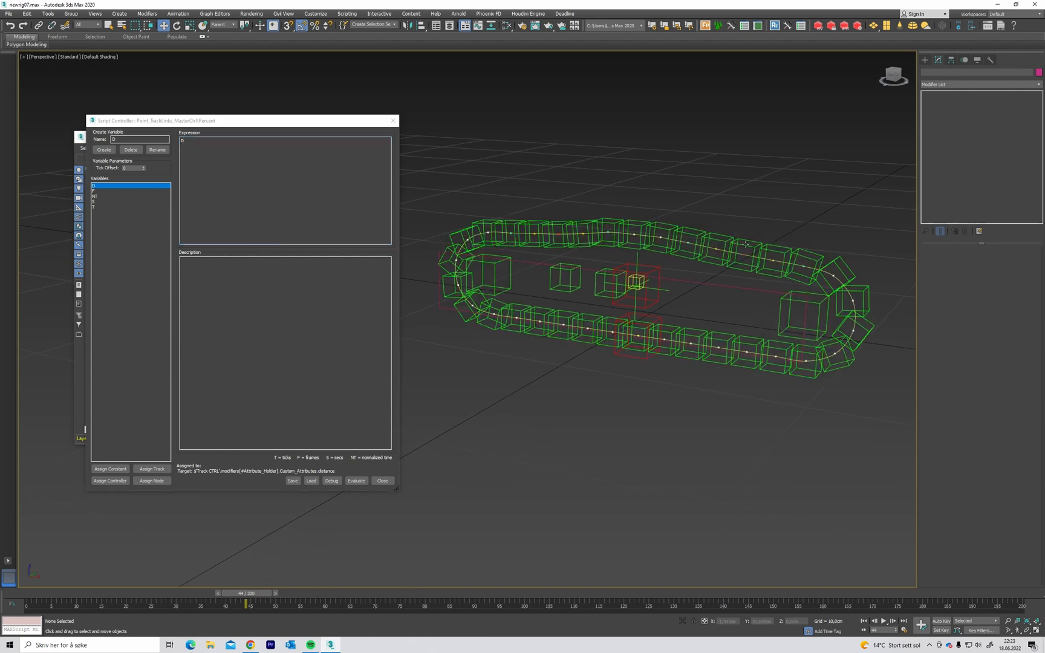
left_click(740, 255)
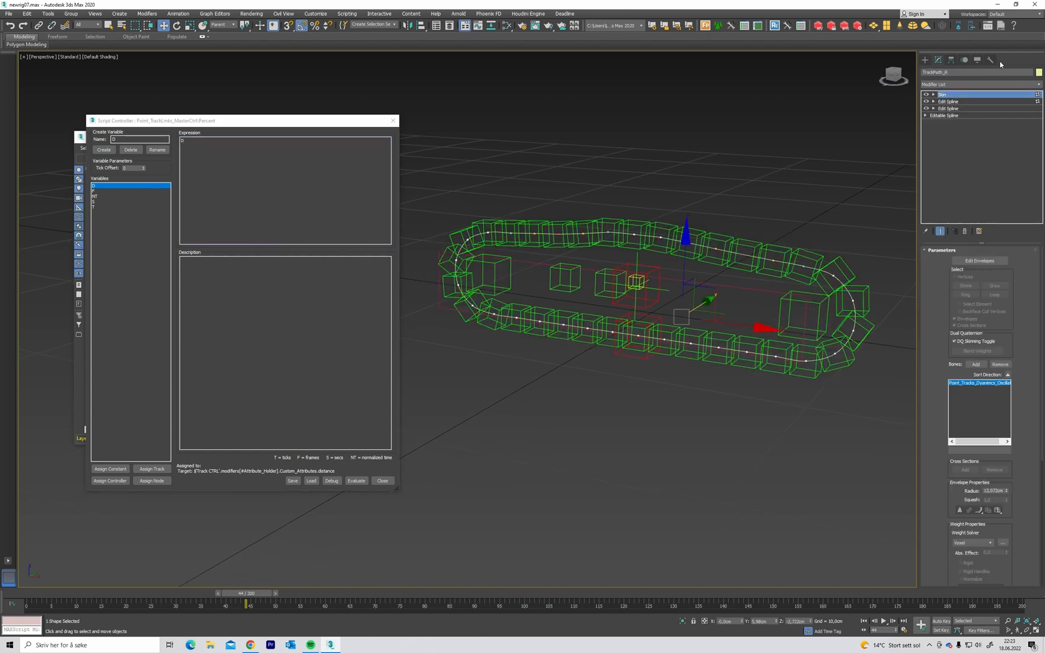
left_click(990, 60)
left_click(990, 140)
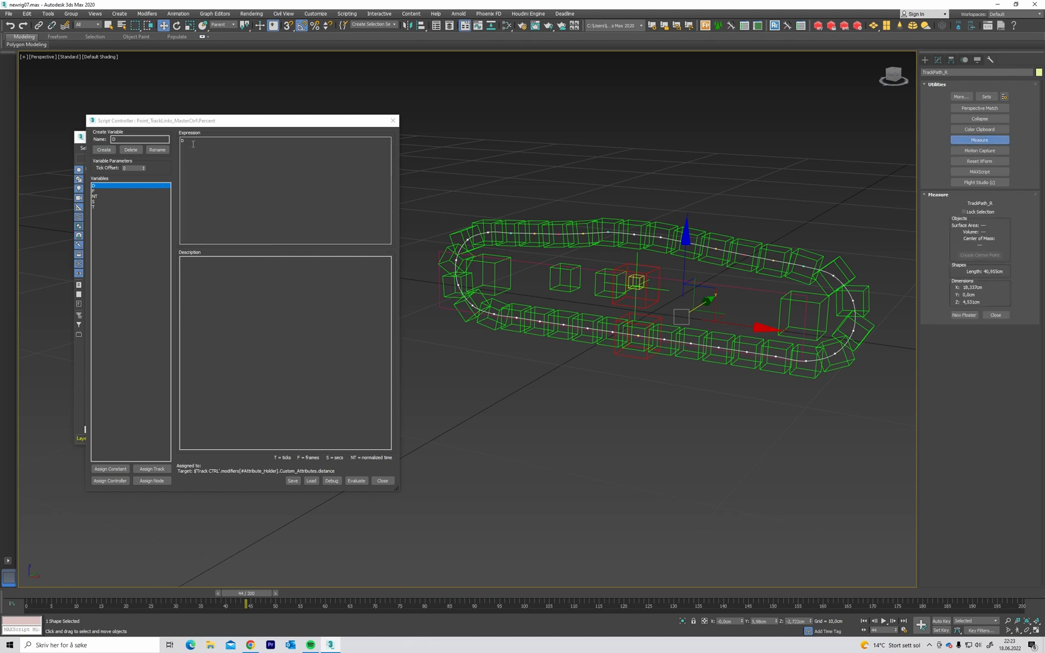
left_click(299, 172)
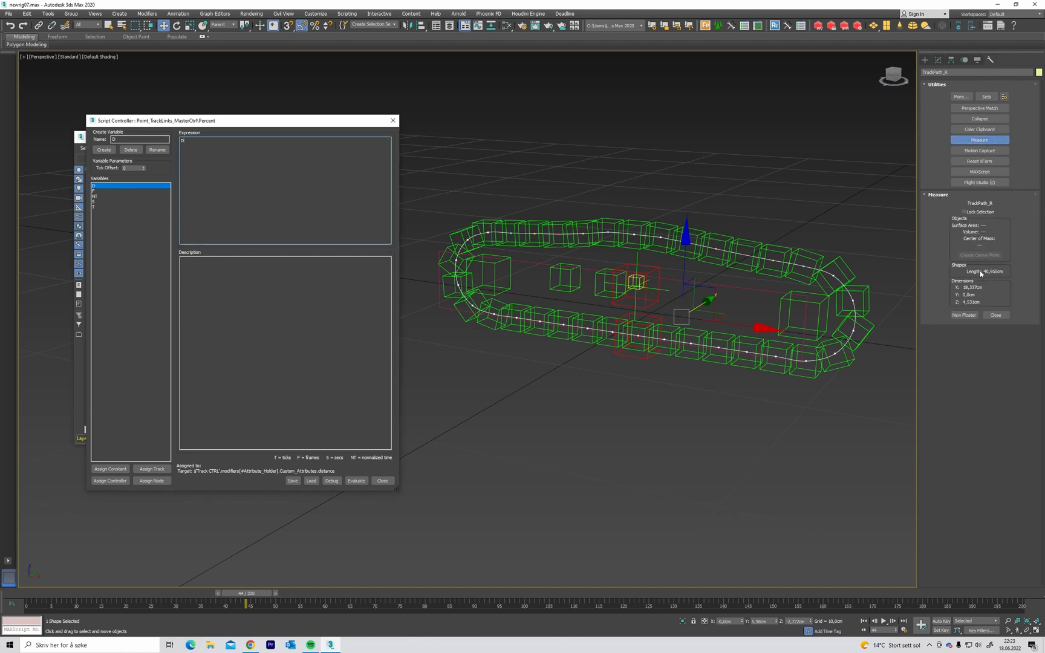
middle_click_drag(740, 224, 690, 228, "alt")
middle_click_drag(577, 199, 606, 203, "alt")
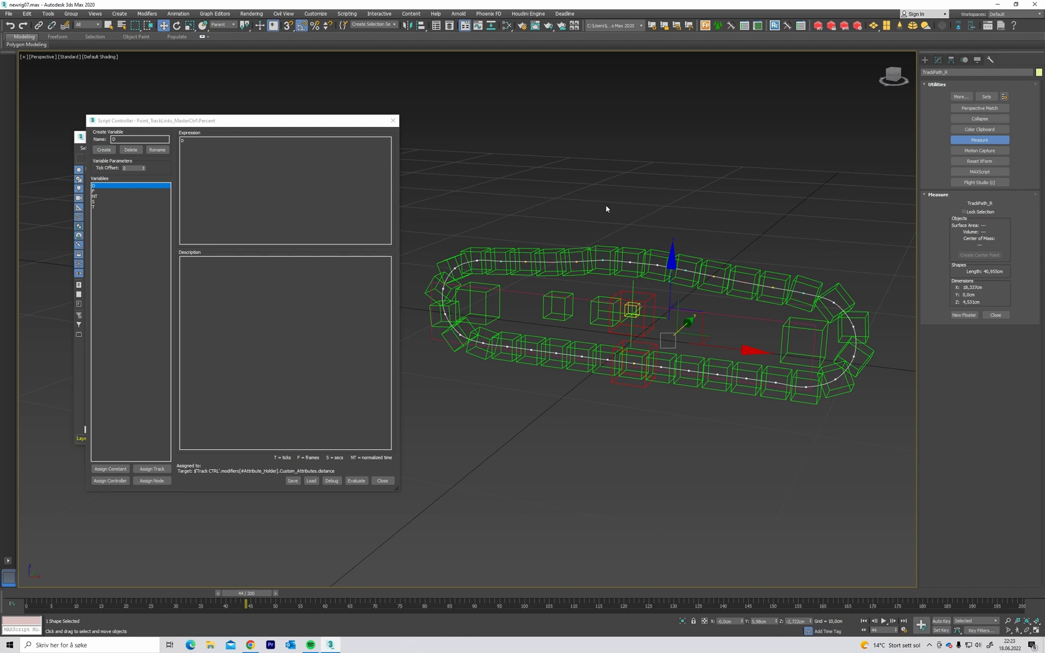
left_click(205, 146)
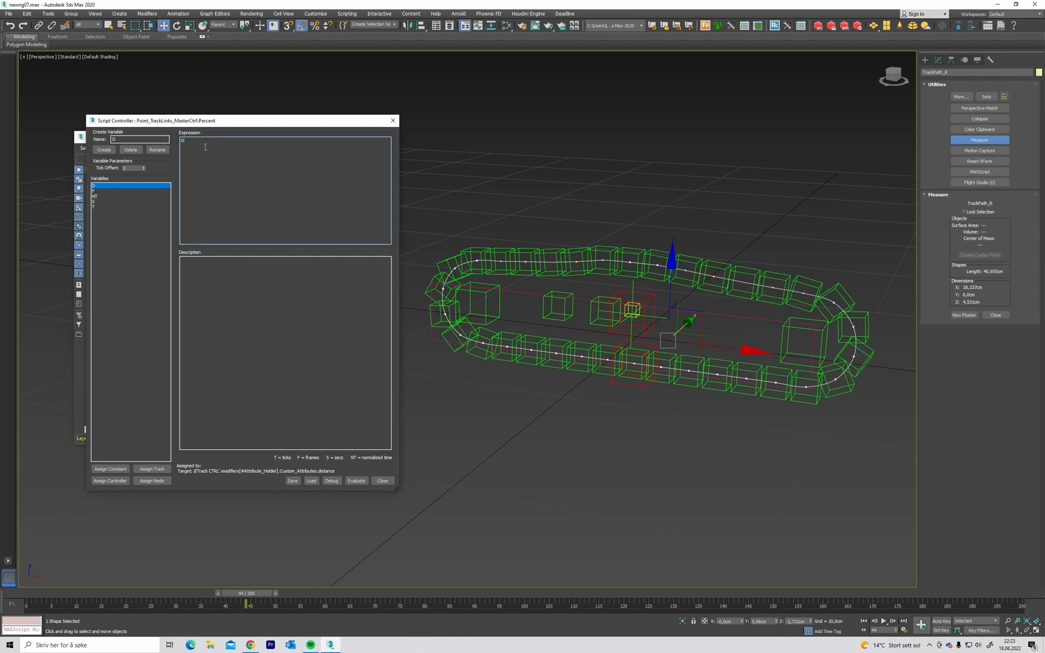
middle_click_drag(623, 167, 580, 127)
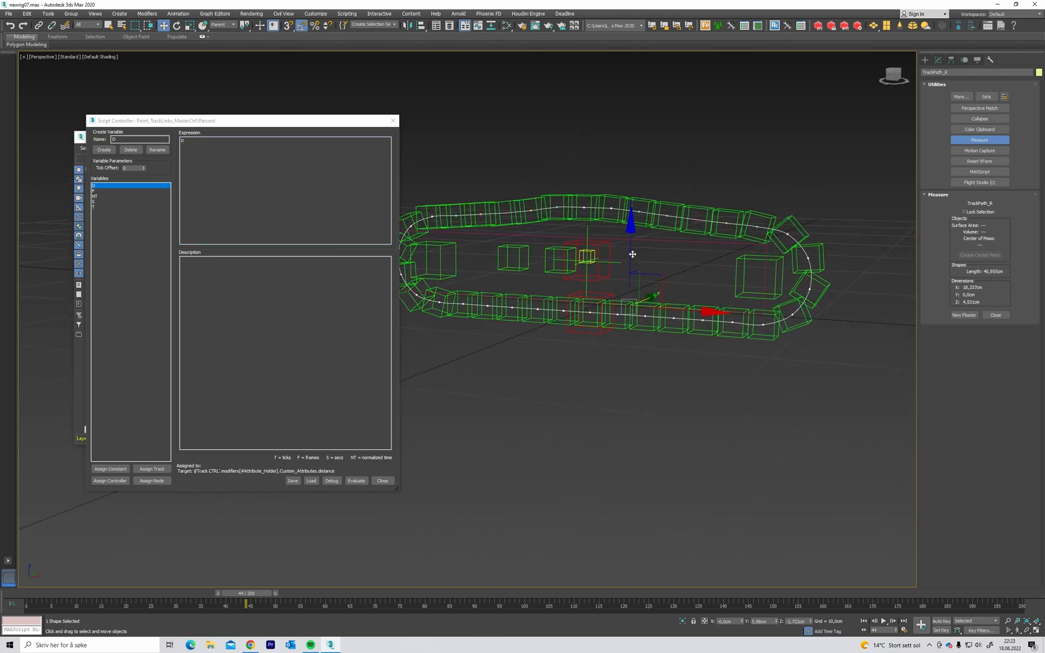
middle_click_drag(664, 265, 693, 277, "alt")
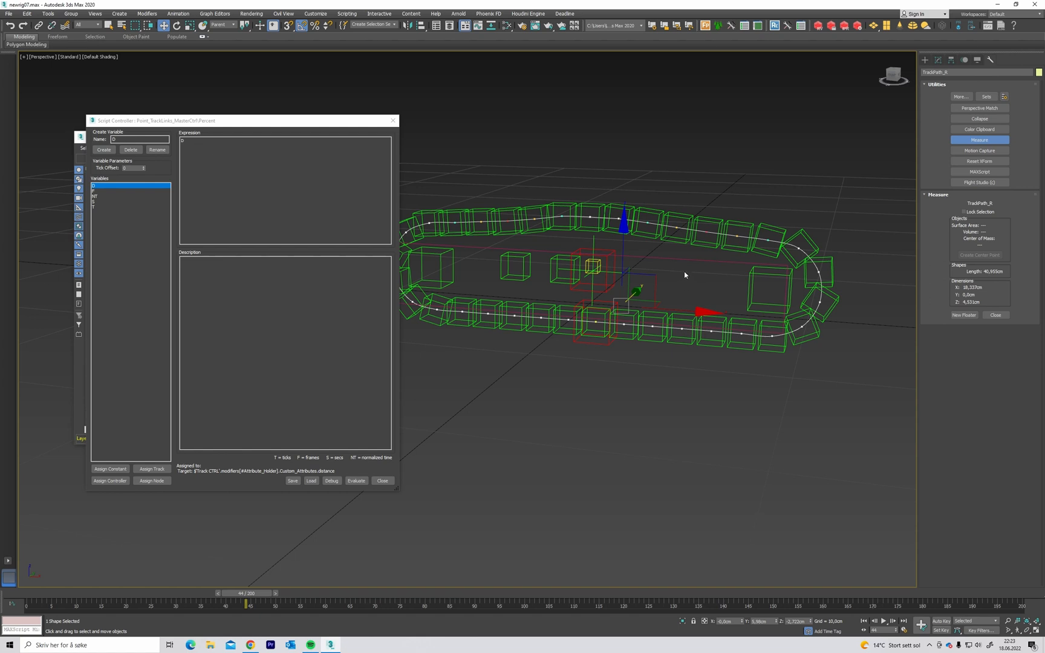
middle_click_drag(689, 276, 685, 276)
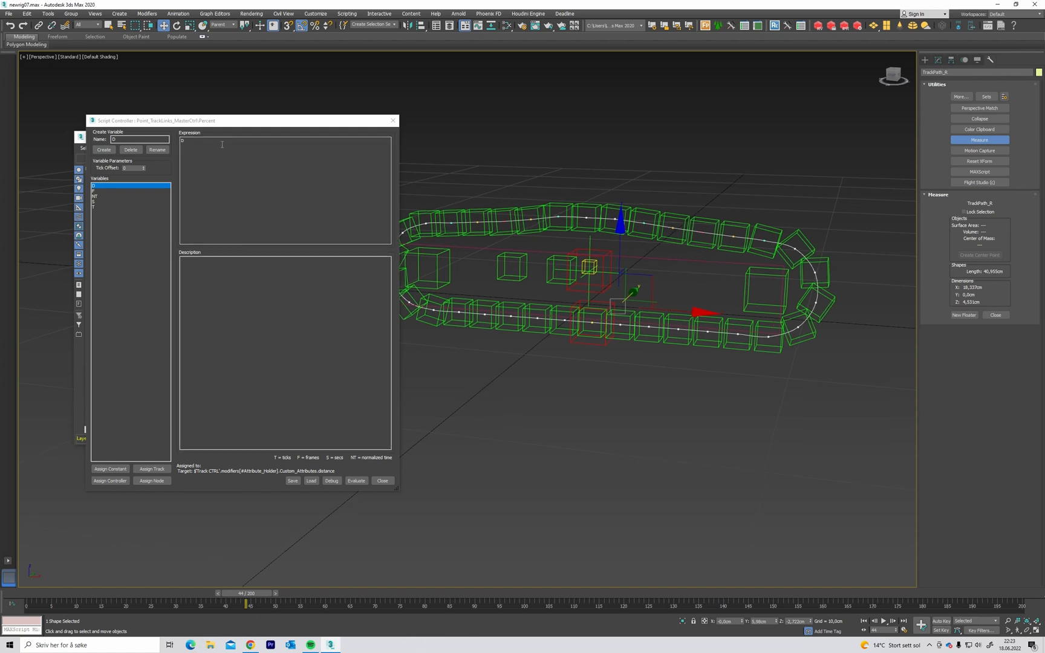
Create a Point helper beside the track and name it Point_TrackLength.
left_click_drag(247, 121, 237, 121)
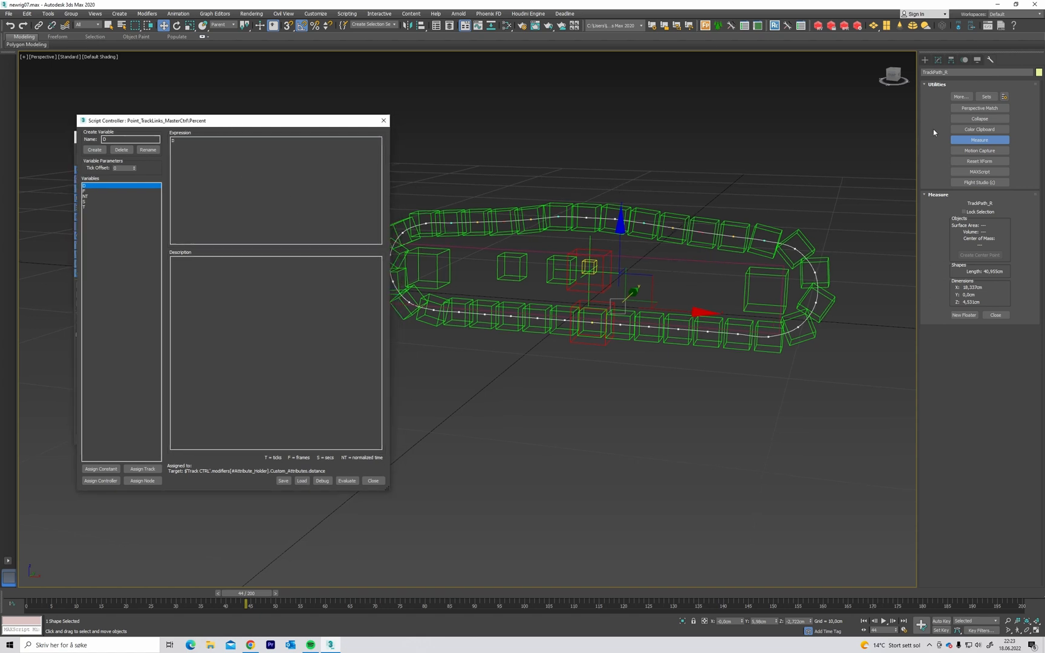
left_click(924, 59)
left_click(933, 71)
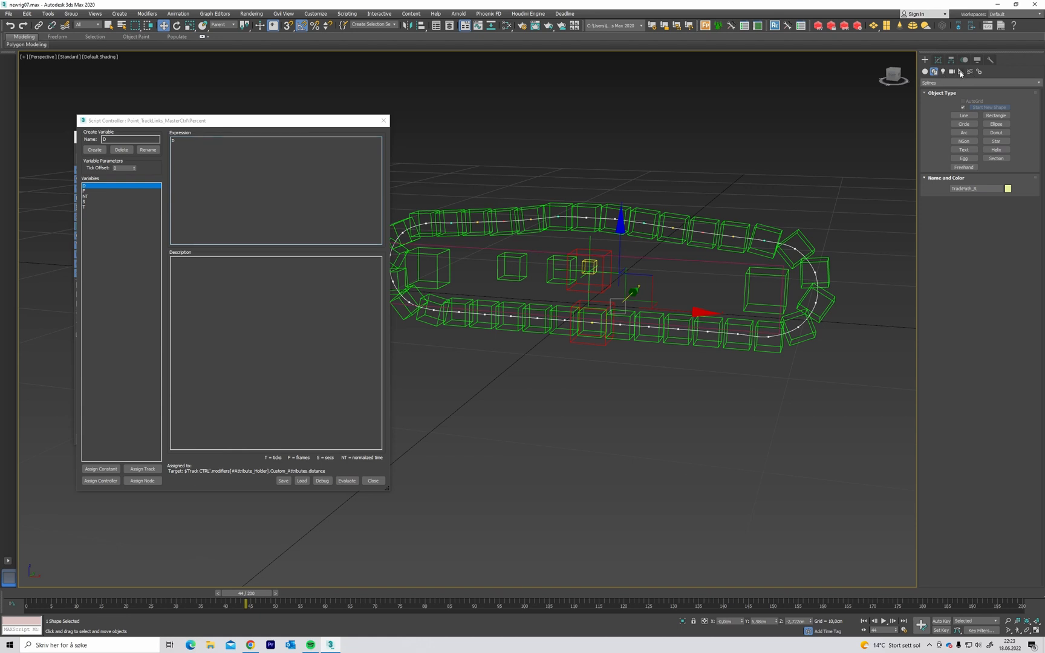
left_click(960, 71)
left_click(963, 134)
left_click(676, 392)
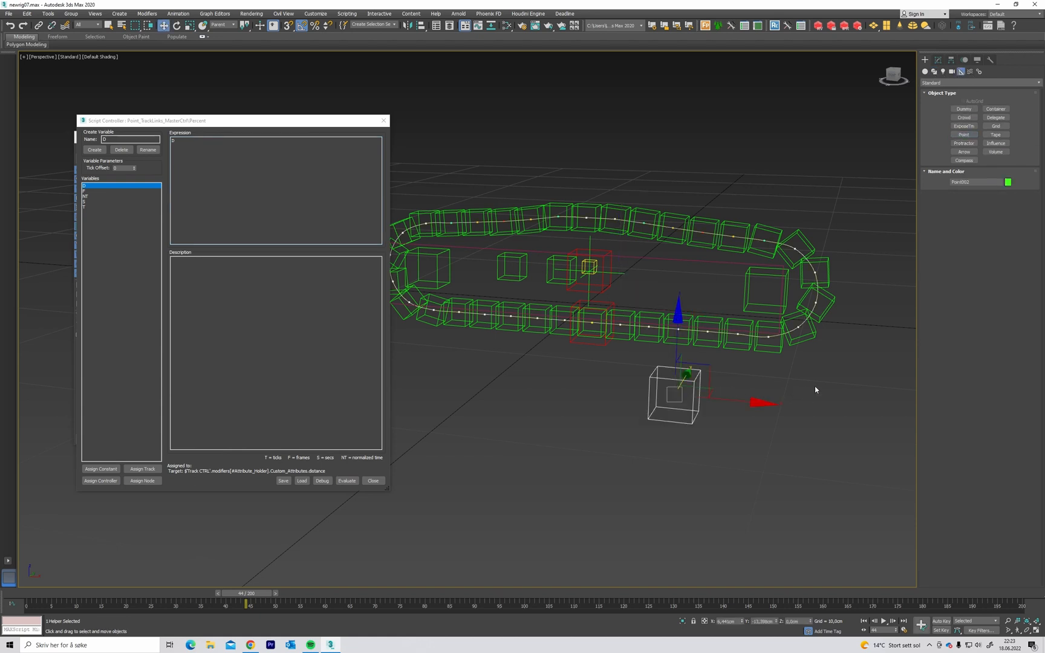
left_click(973, 182)
key("BackSpace")
key("Return")
Align Point_TrackLength to the helper in the middle of the track on X, Y and Z position.
middle_click_drag(626, 286, 634, 281, "alt")
key("alt+a")
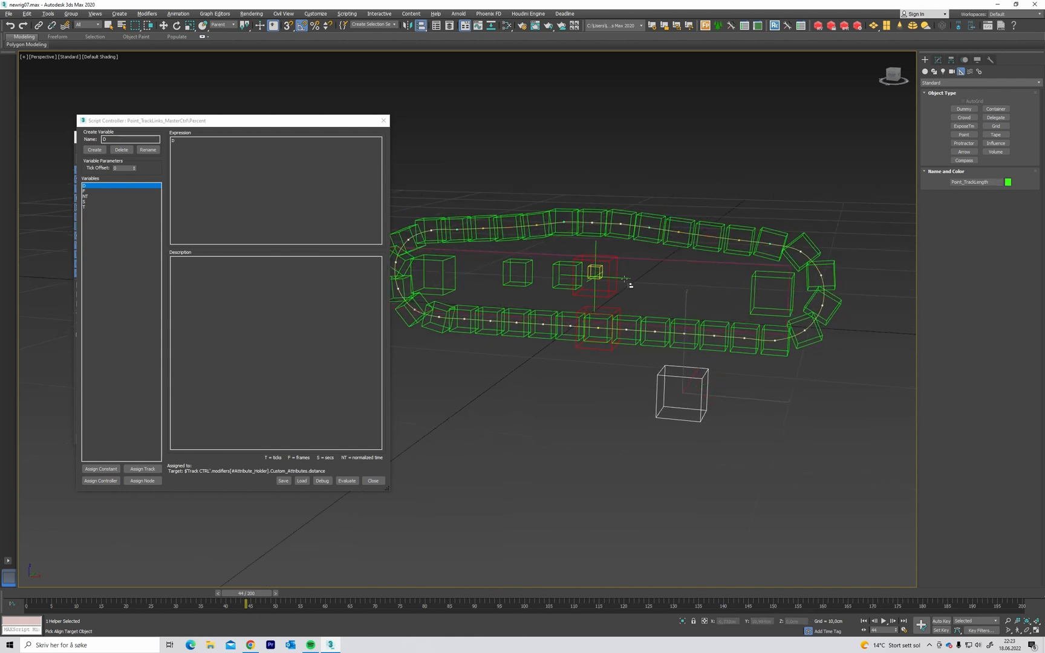
left_click(629, 280)
left_click(484, 270)
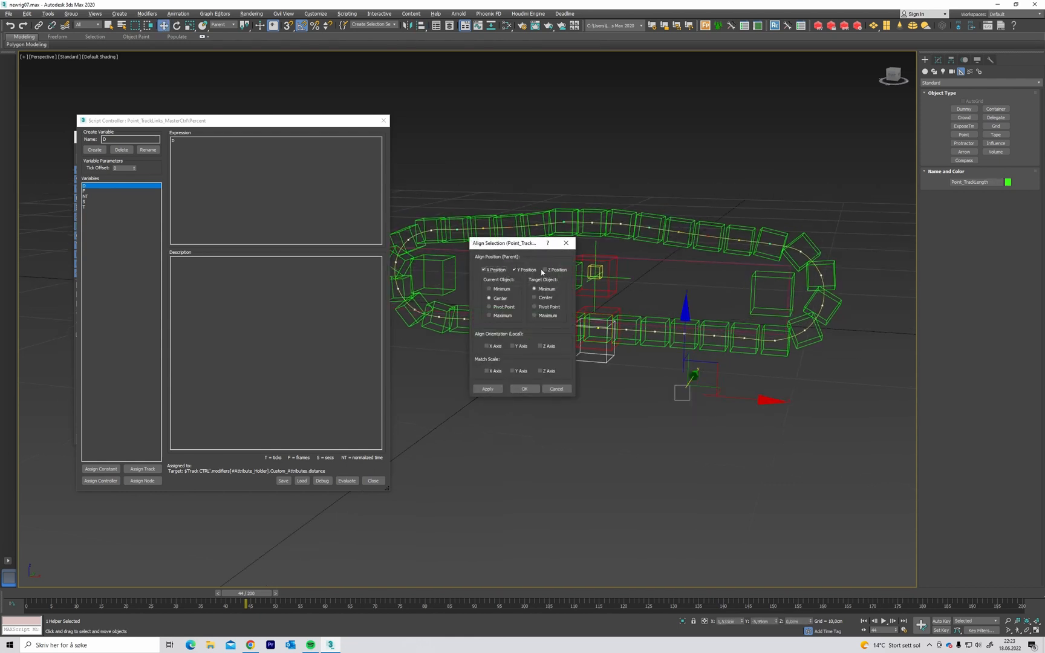
left_click(544, 269)
left_click(524, 388)
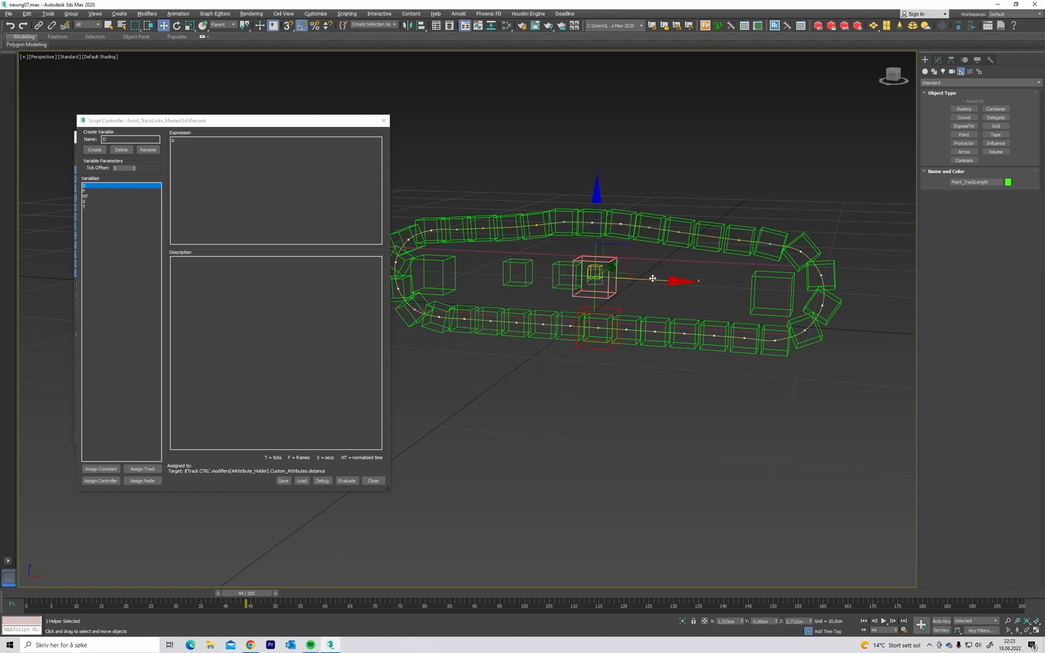
Offset Point_TrackLength along X from the track's middle helper and link it to that helper as its child.
left_click(38, 25)
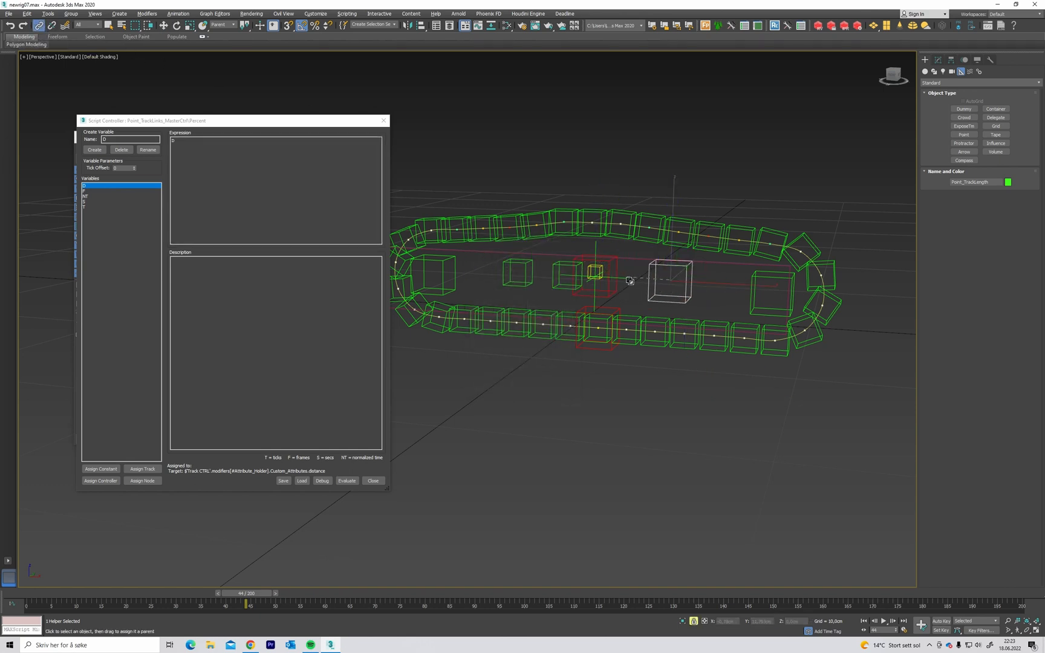
key("space")
key("w")
left_click(776, 152)
Clone the TrackPath_R spline to an empty area beside the track.
middle_click_drag(698, 231, 727, 289, "alt")
left_click(666, 239)
left_click_drag(724, 291, 576, 353, "shift")
left_click(523, 357)
Remove the Skin modifier from the cloned track path spline.
middle_click_drag(524, 359, 605, 346)
left_click(938, 61)
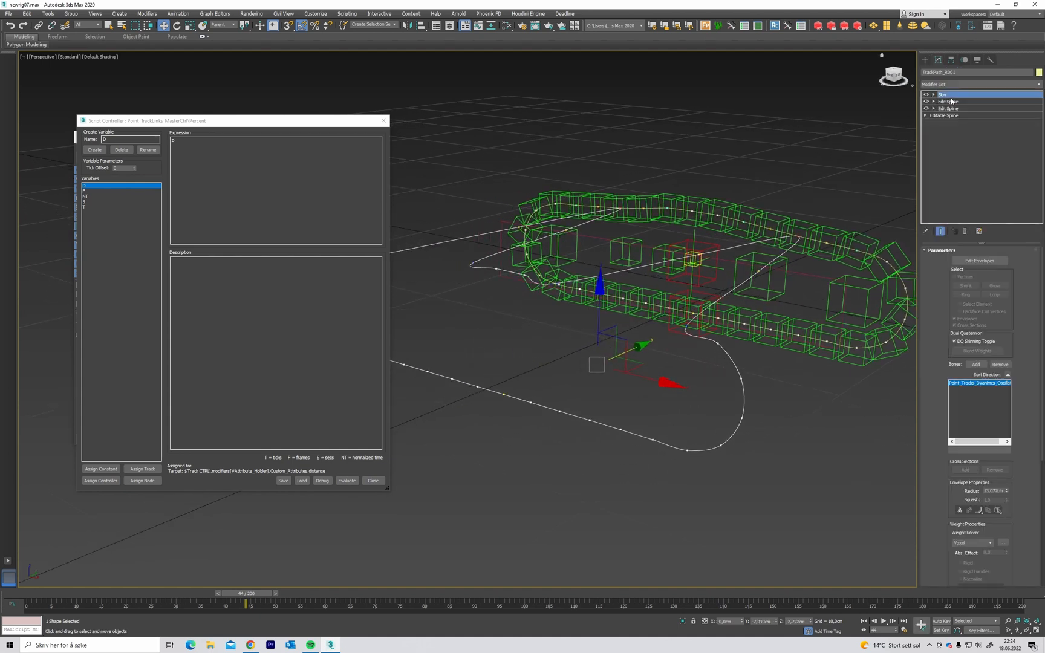
left_click(964, 231)
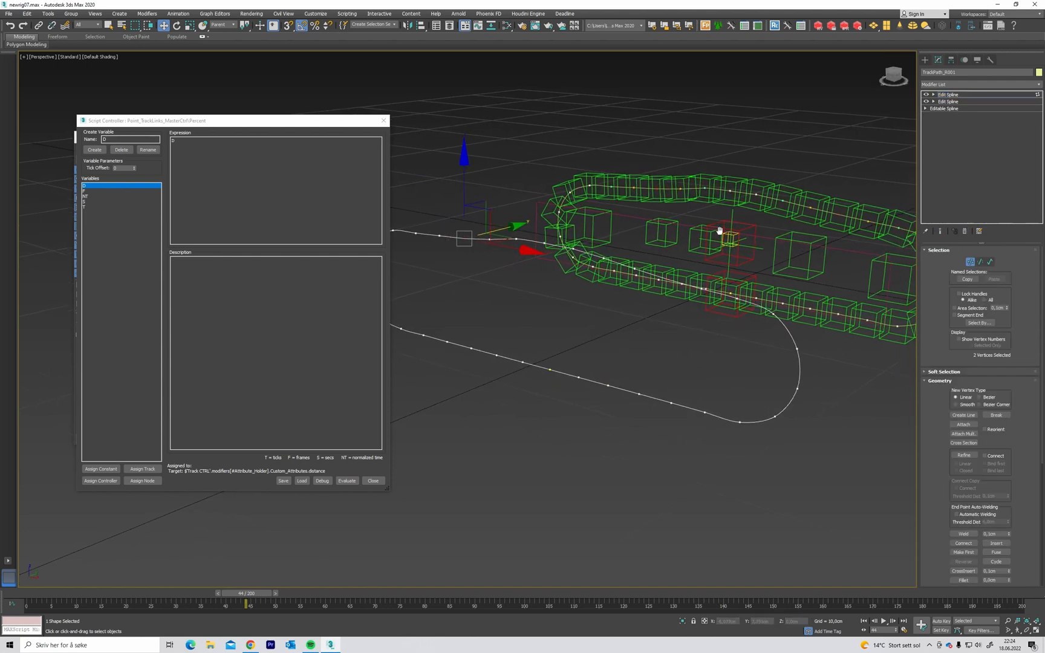
Measure the cloned track path's length and inspect it next to the original track.
left_click(991, 59)
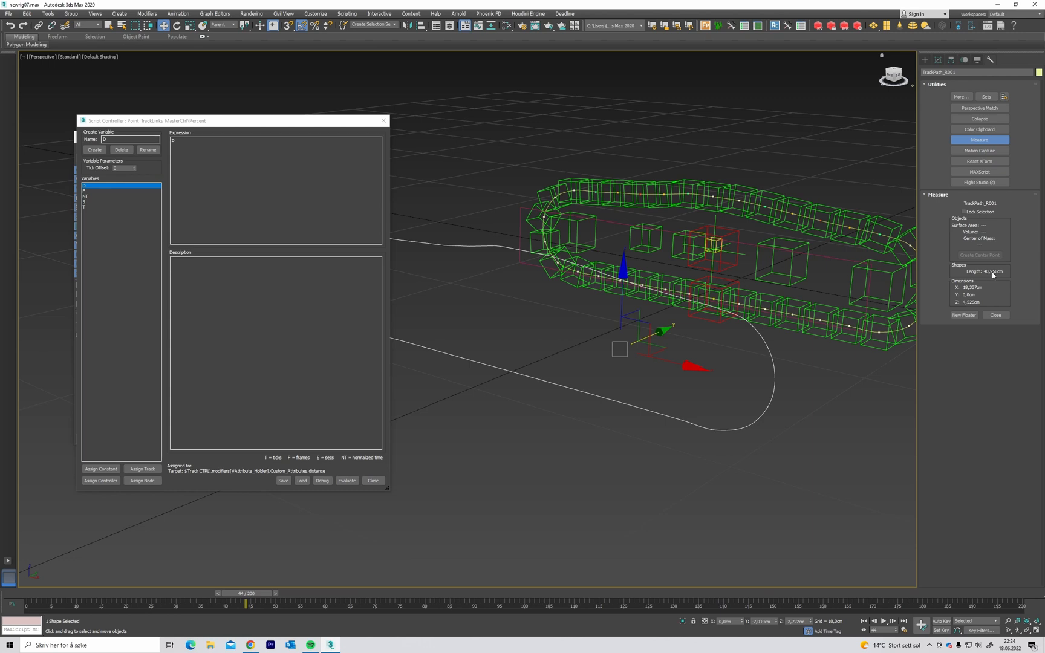
middle_click_drag(787, 193, 671, 269, "alt")
middle_click_drag(738, 242, 594, 311)
scroll(595, 310, "down", 4)
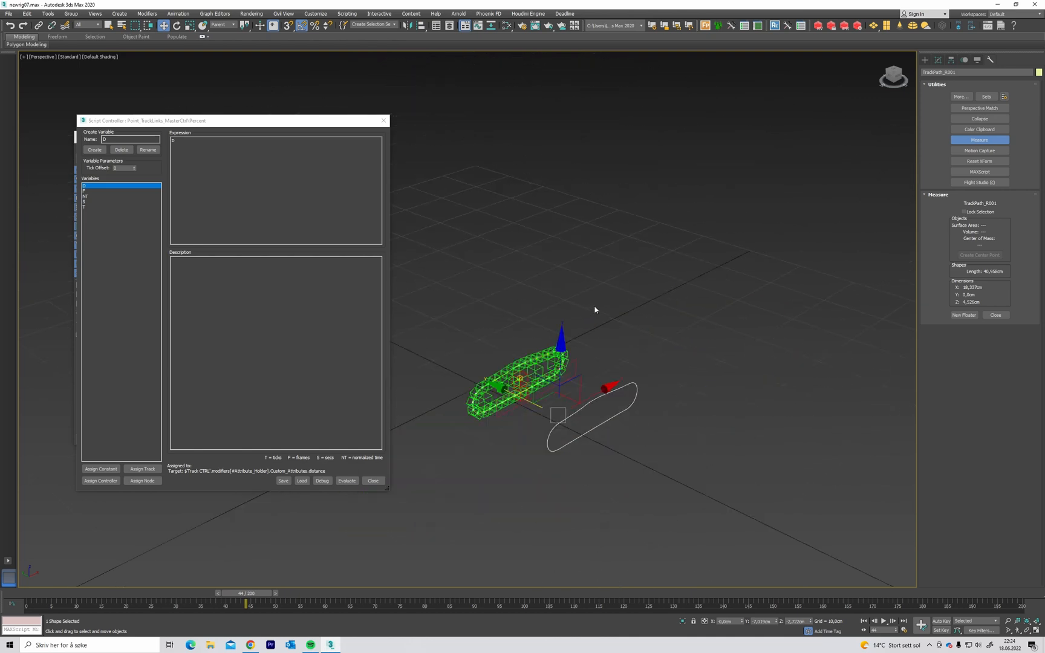
middle_click_drag(836, 151, 739, 198, "alt")
scroll(645, 275, "up", 2)
scroll(618, 276, "up", 4)
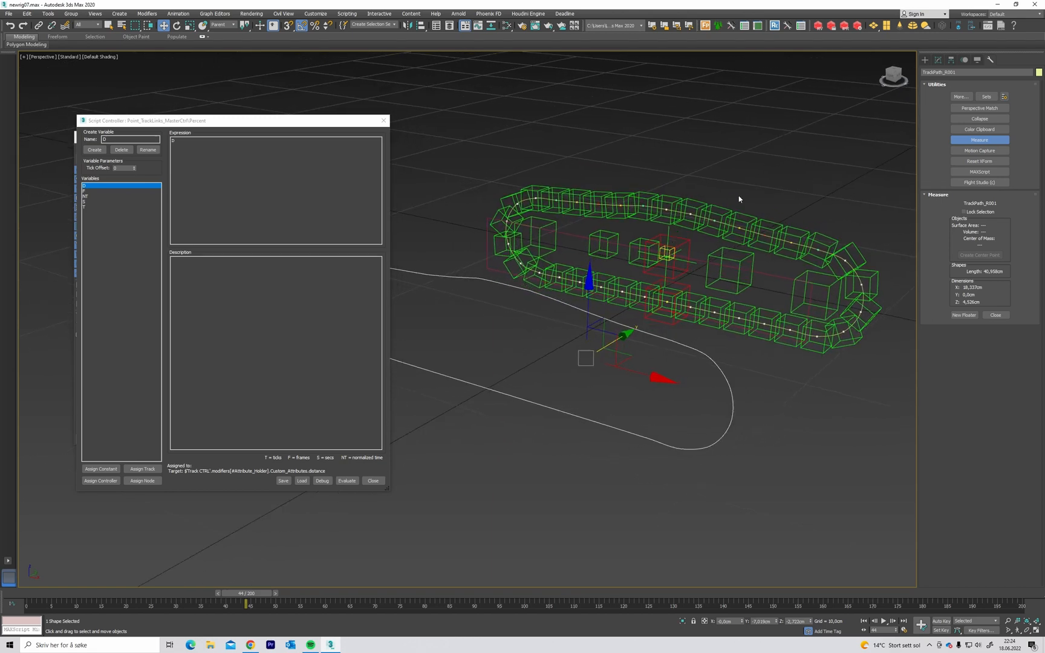
Assign a Float Script controller to the X Position track of the Point_TrackLength helper.
left_click(745, 259)
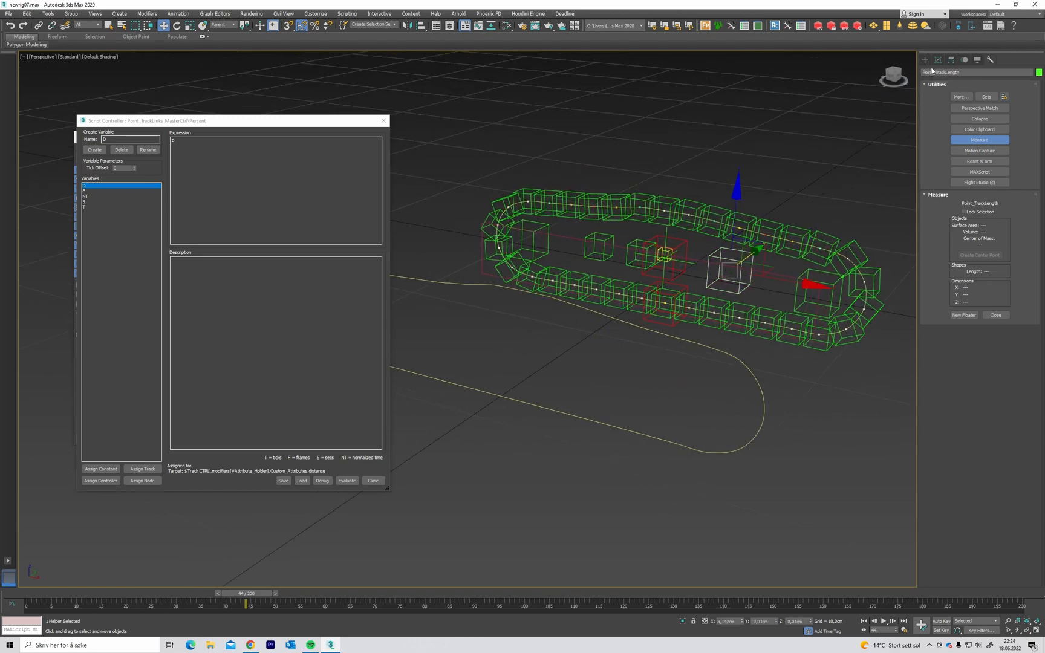
left_click(967, 61)
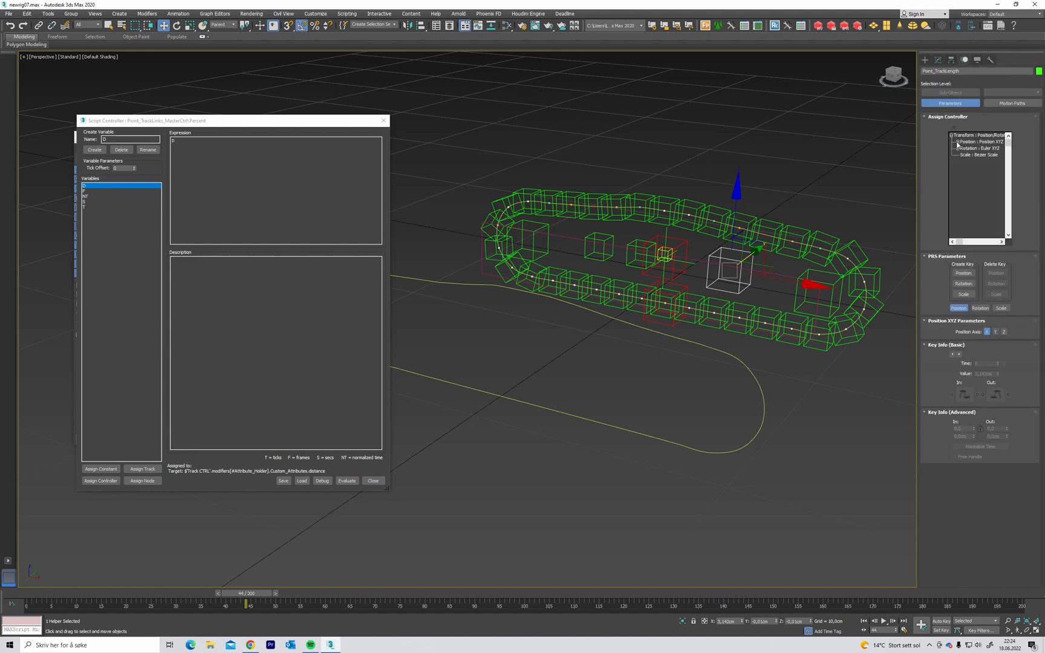
left_click(957, 143)
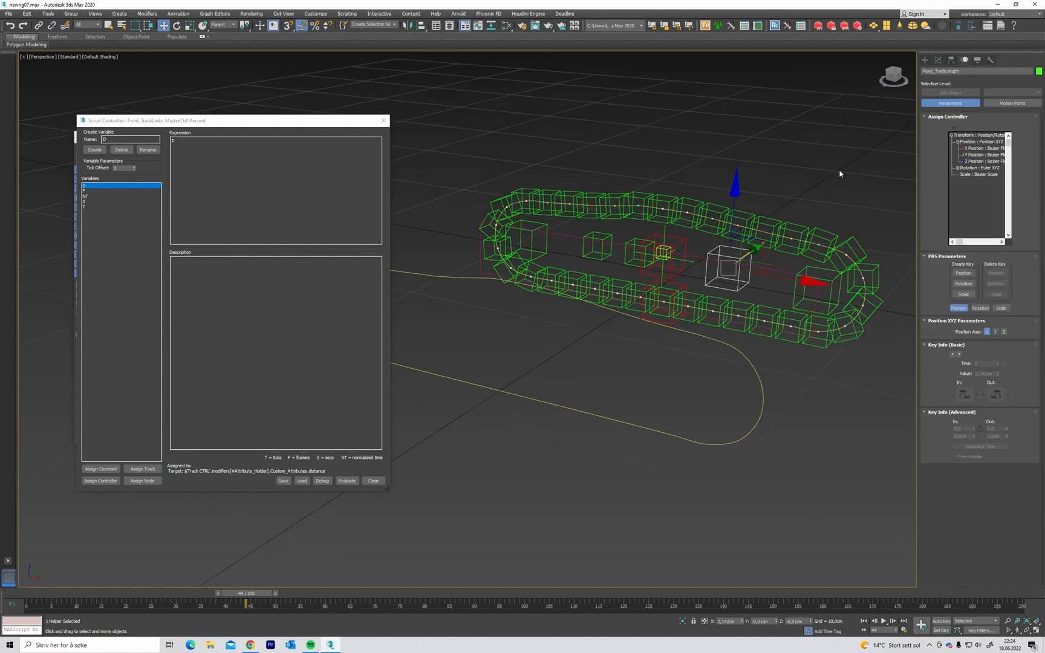
key("Page_Up")
left_click(744, 253)
left_click(970, 148)
left_click(953, 127)
double_click(491, 312)
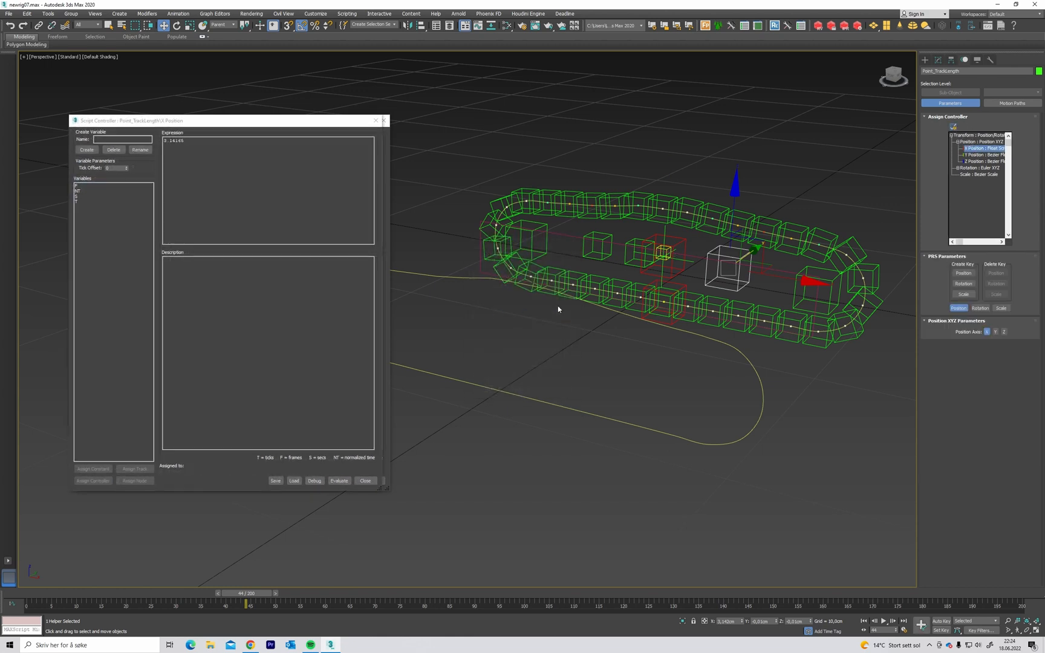
Select the cloned track path and create a variable named SP in Point_TrackLength's X Position script controller.
left_click_drag(803, 95, 864, 81)
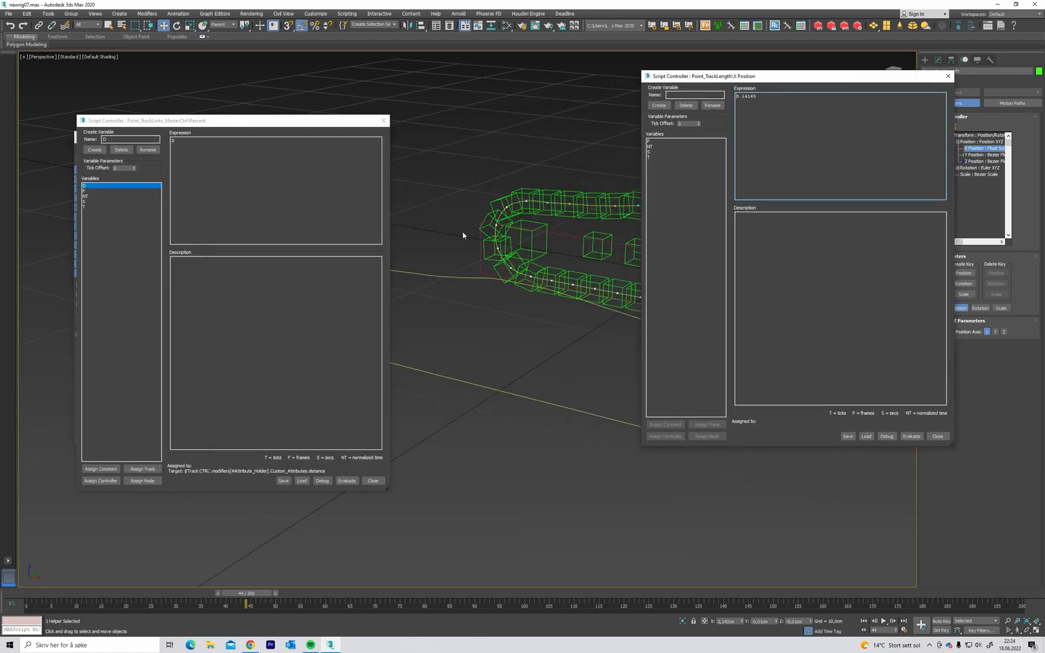
middle_click_drag(526, 260, 487, 300, "alt")
left_click_drag(487, 301, 488, 303)
middle_click_drag(579, 317, 543, 316)
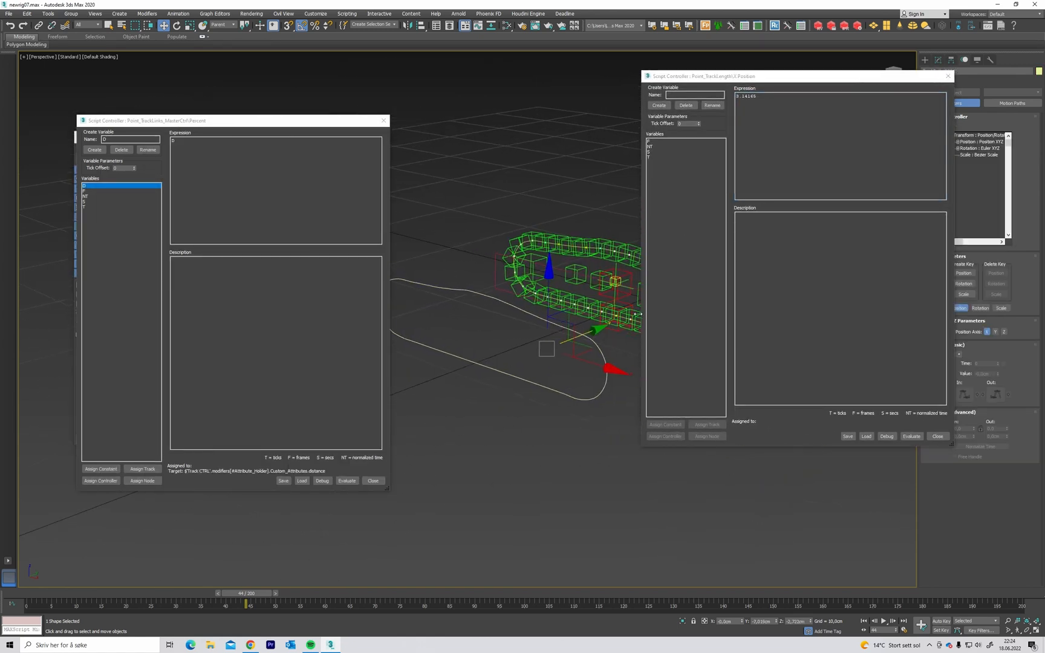
left_click(683, 94)
left_click(658, 105)
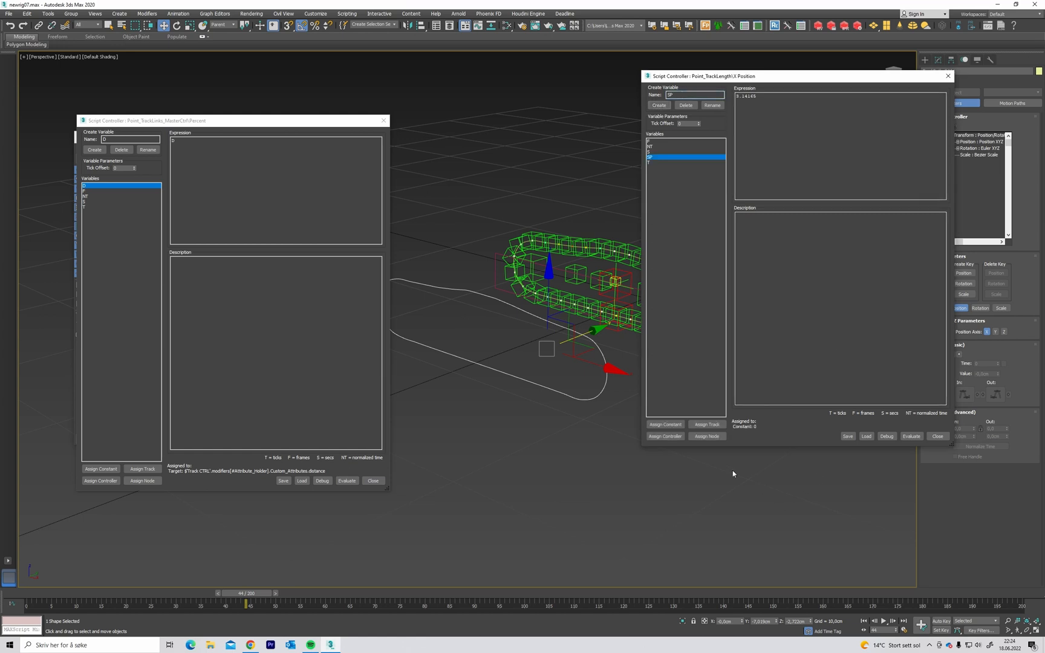
Assign the selected cloned spline to variable SP as a constant with the value expression $.
left_click(668, 426)
left_click(668, 425)
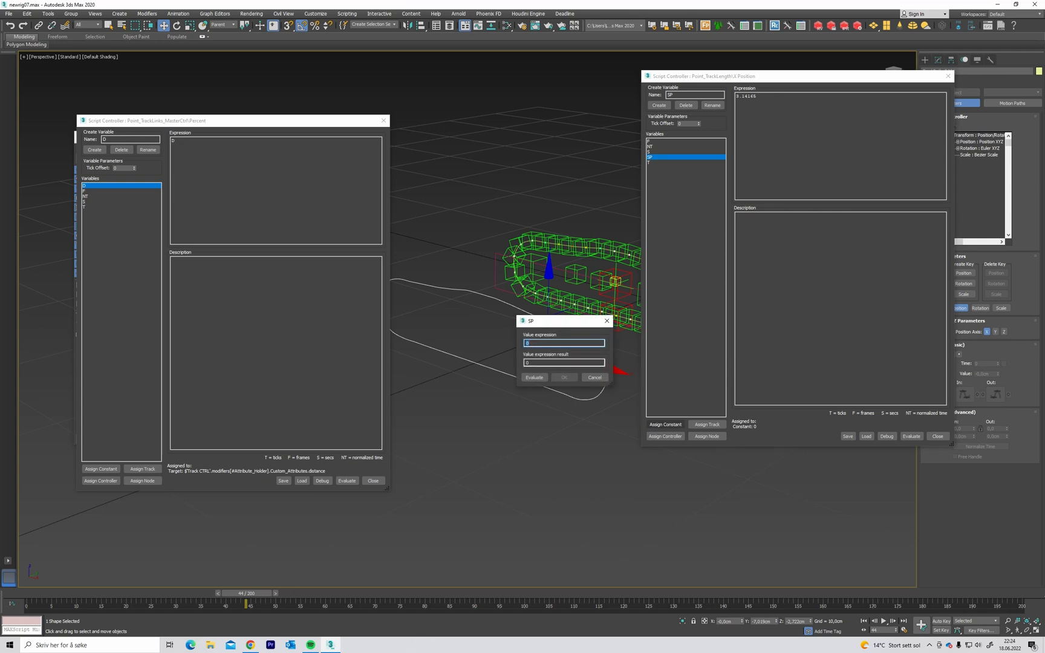
key("Return")
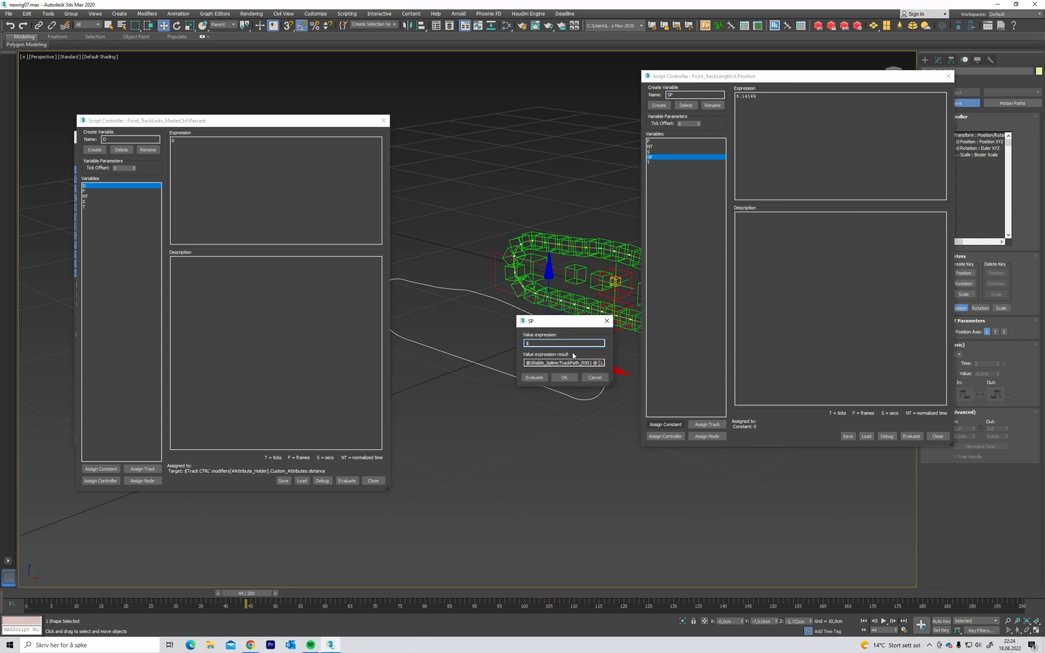
mouse_move(526, 363)
left_mouse_down()
mouse_move(606, 365)
mouse_move(542, 365)
left_mouse_up()
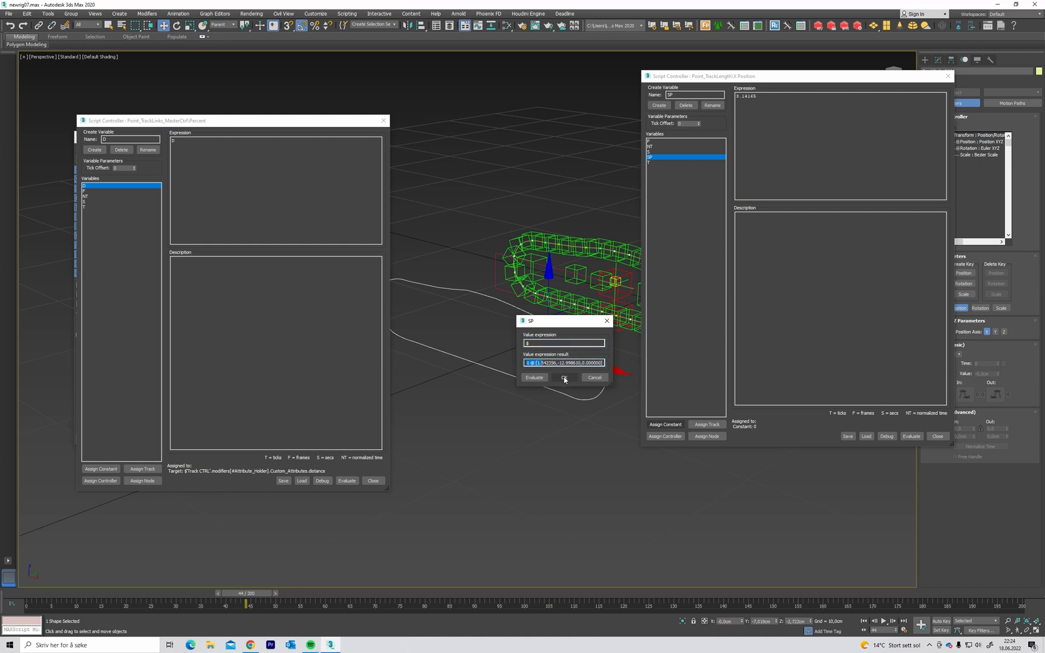
left_click(565, 378)
Replace the expression in Point_TrackLength's X Position script controller with curvelength SP and evaluate it.
middle_click_drag(514, 272, 547, 263, "alt")
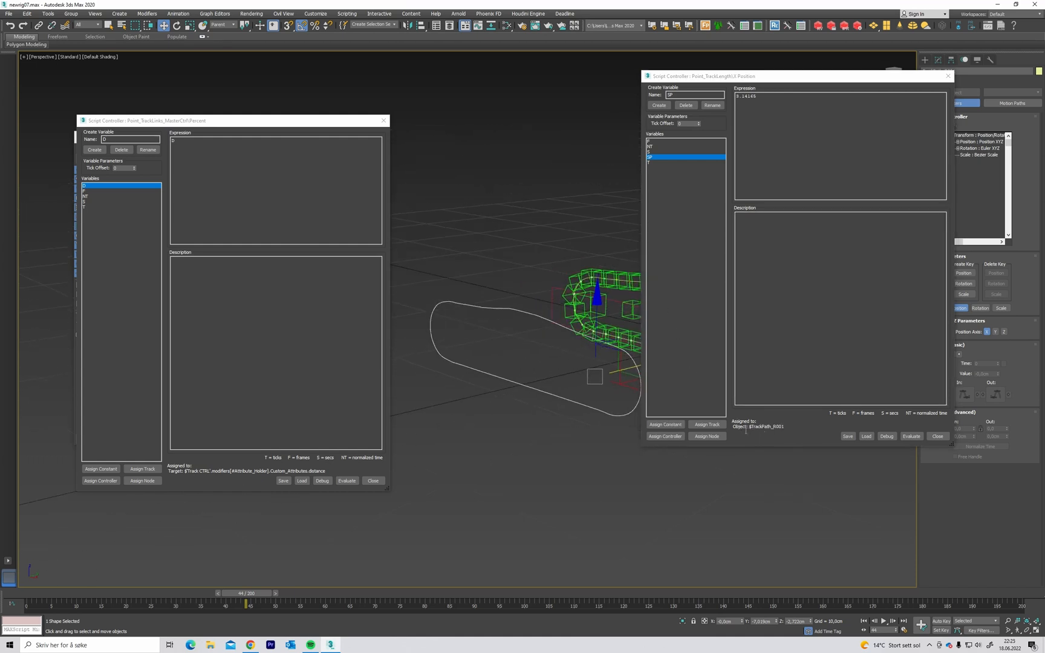
middle_click_drag(596, 254, 578, 270, "alt")
left_click_drag(790, 95, 726, 104)
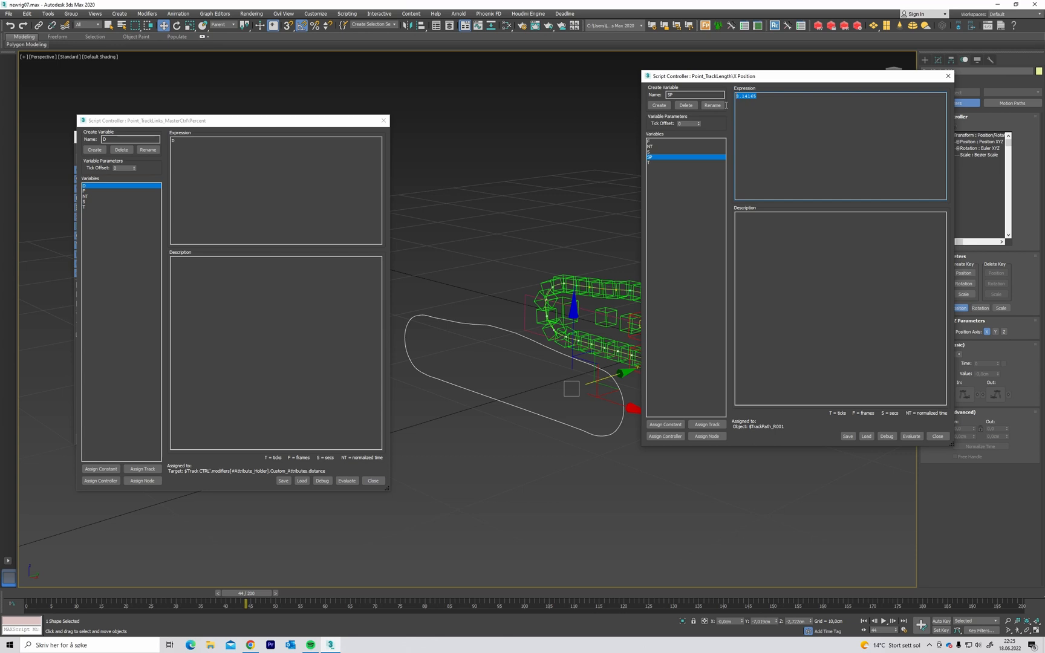
type("curvlength SP")
left_click(912, 437)
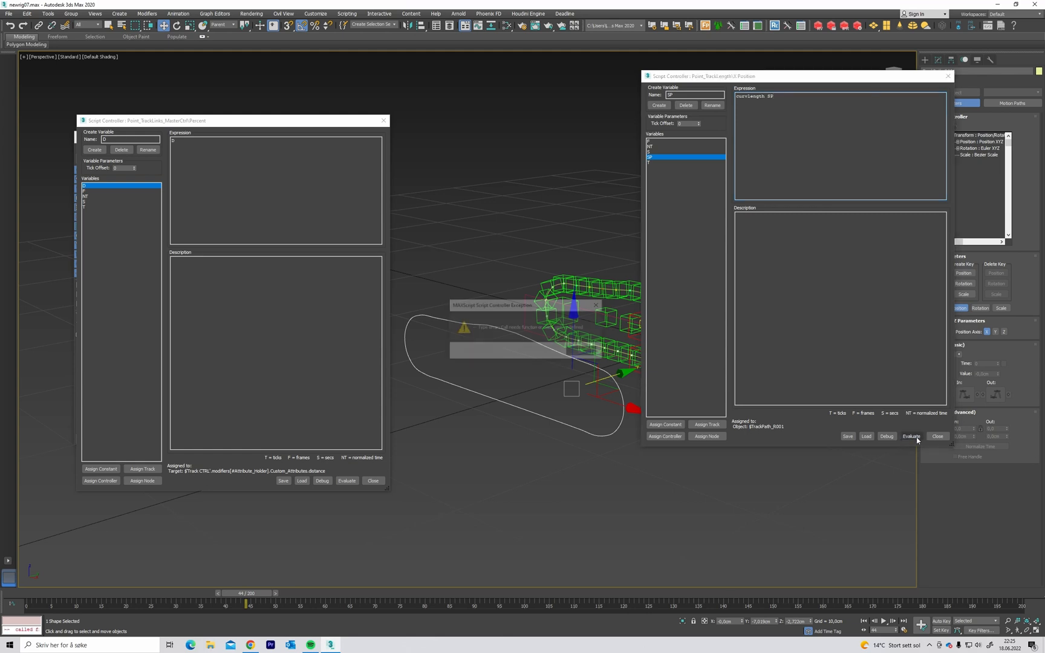
left_click(579, 352)
left_click(747, 97)
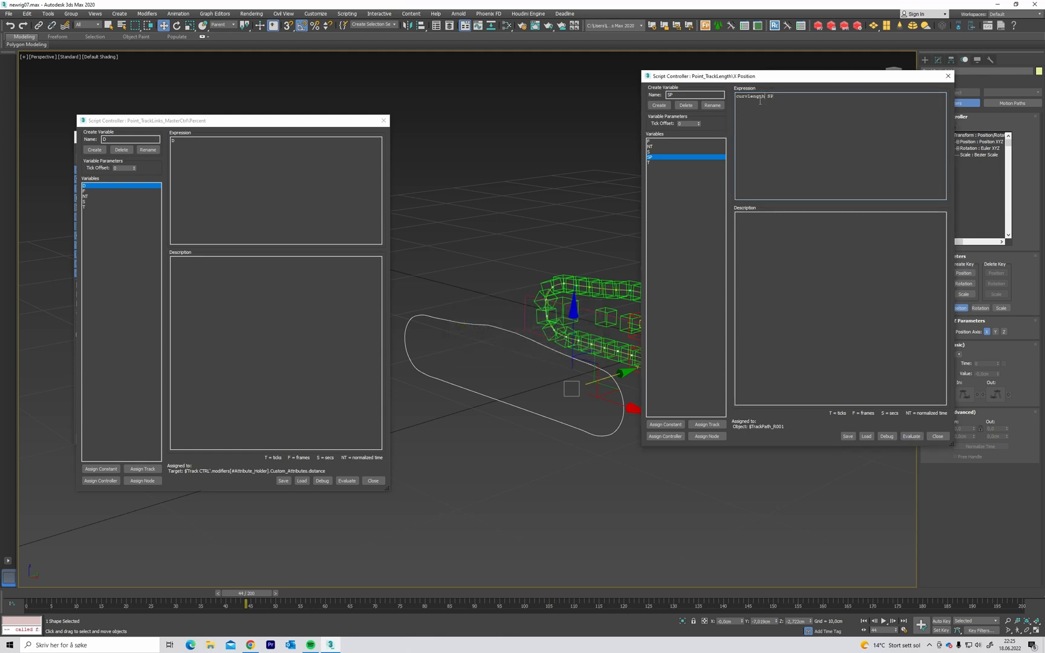
type("e")
left_click(911, 436)
Extend the X Position script expression to curvelength SP / 10 and evaluate it.
left_click_drag(843, 78, 318, 131)
middle_click_drag(755, 229, 765, 232, "alt")
scroll(569, 242, "down", 5)
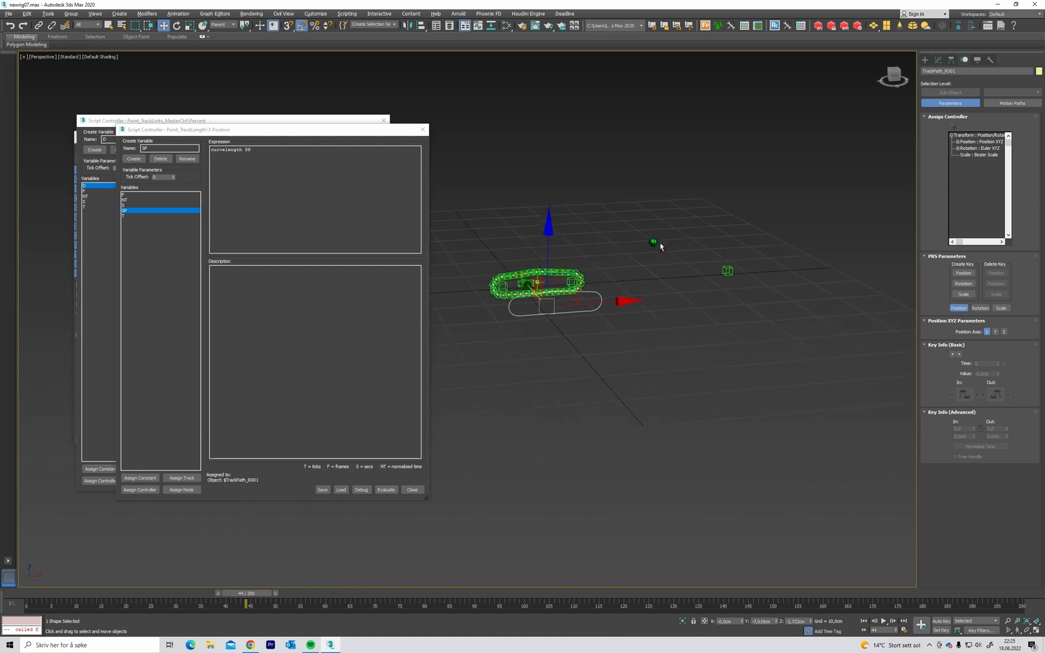
scroll(755, 289, "up", 2)
middle_click_drag(680, 277, 803, 262)
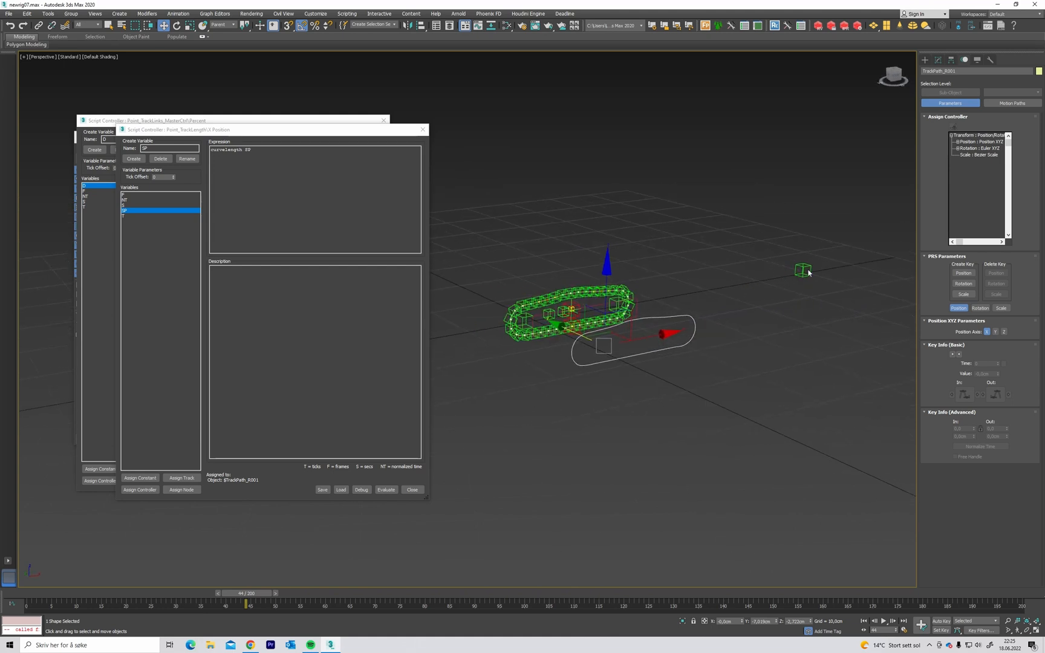
scroll(816, 266, "up", 4)
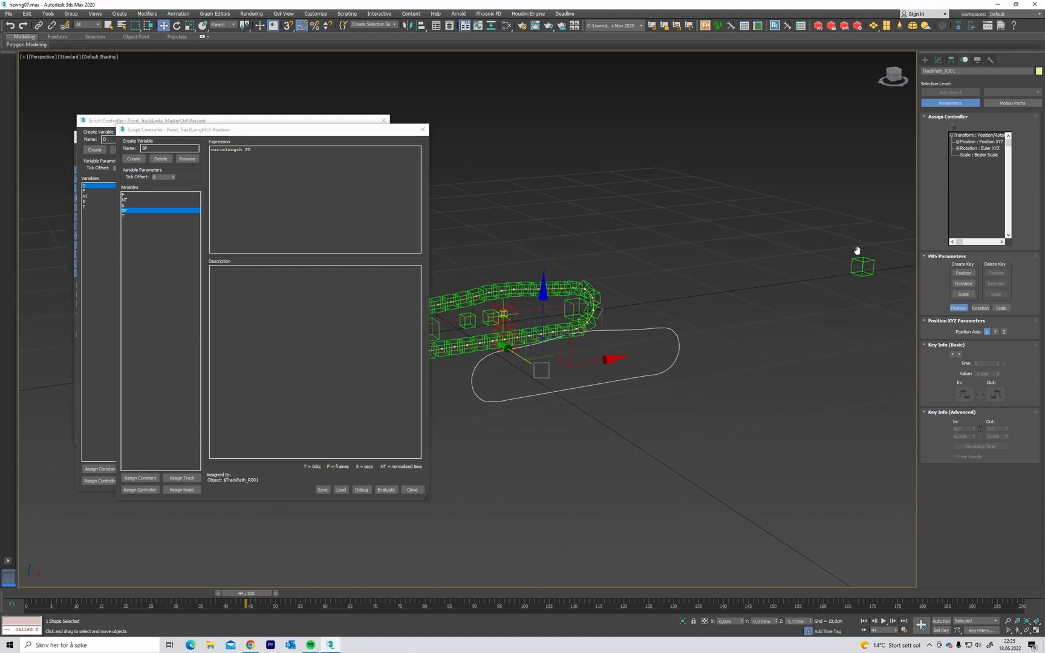
middle_click_drag(845, 252, 762, 242, "alt")
middle_click_drag(762, 242, 790, 238)
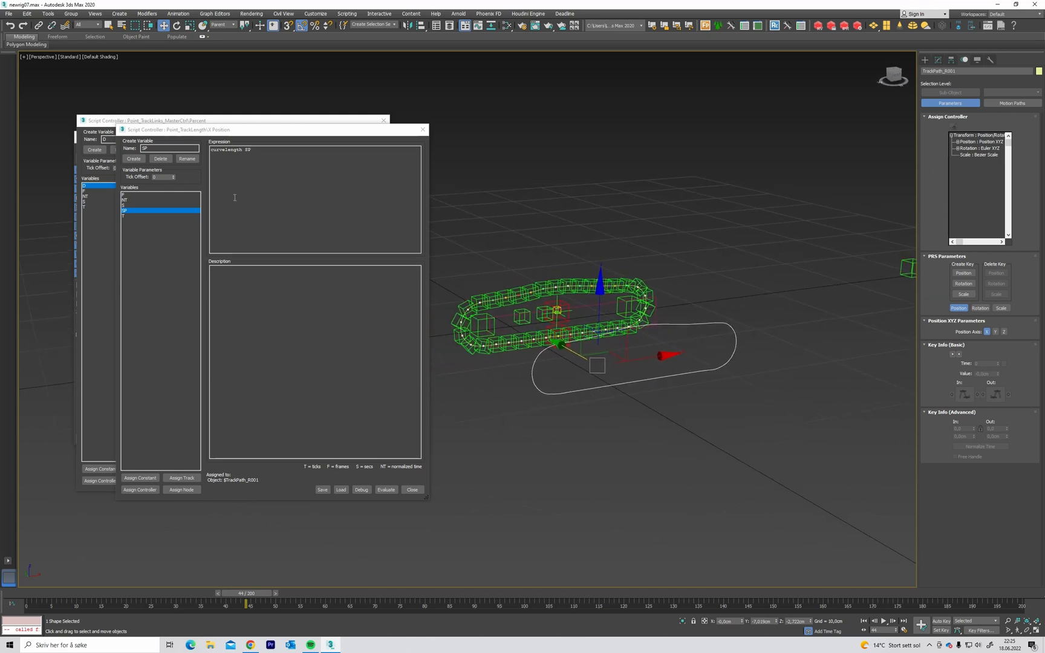
left_click(268, 153)
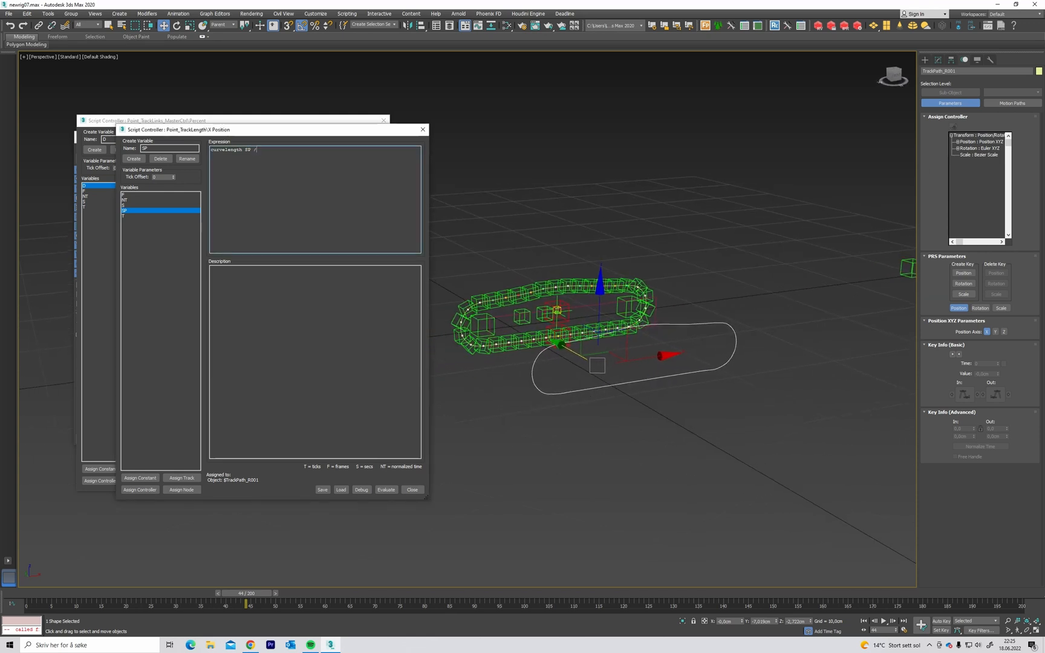
left_click(386, 489)
Select the Point_TrackLength helper inside the track and rename it Point_TrackLength/10.
middle_click_drag(596, 314, 706, 323, "alt")
scroll(691, 310, "up", 3)
left_click(709, 320)
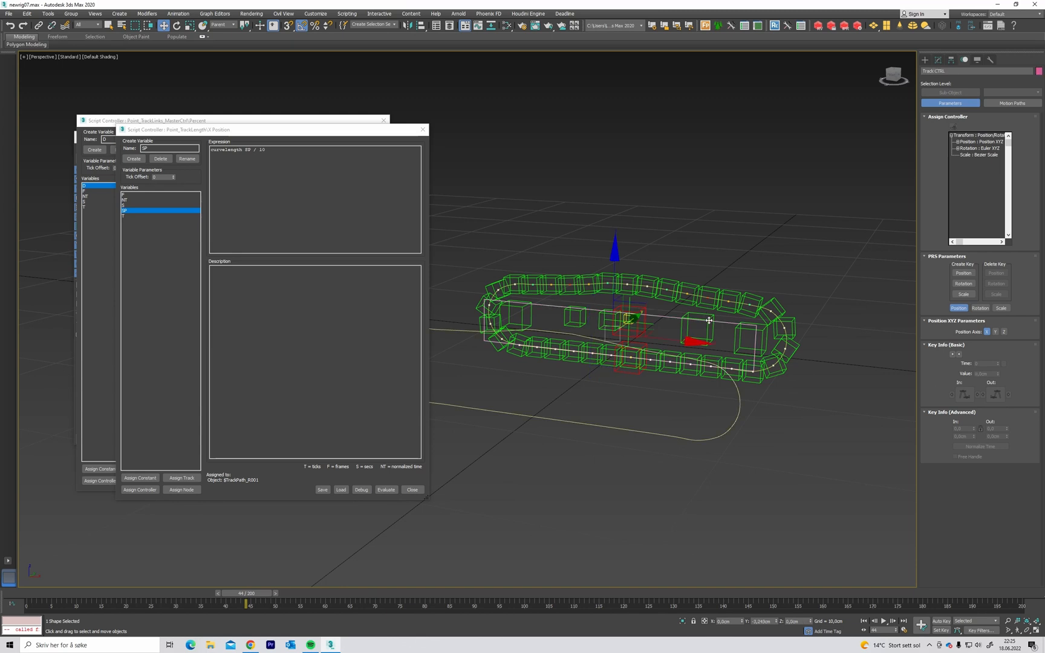
left_click(703, 315)
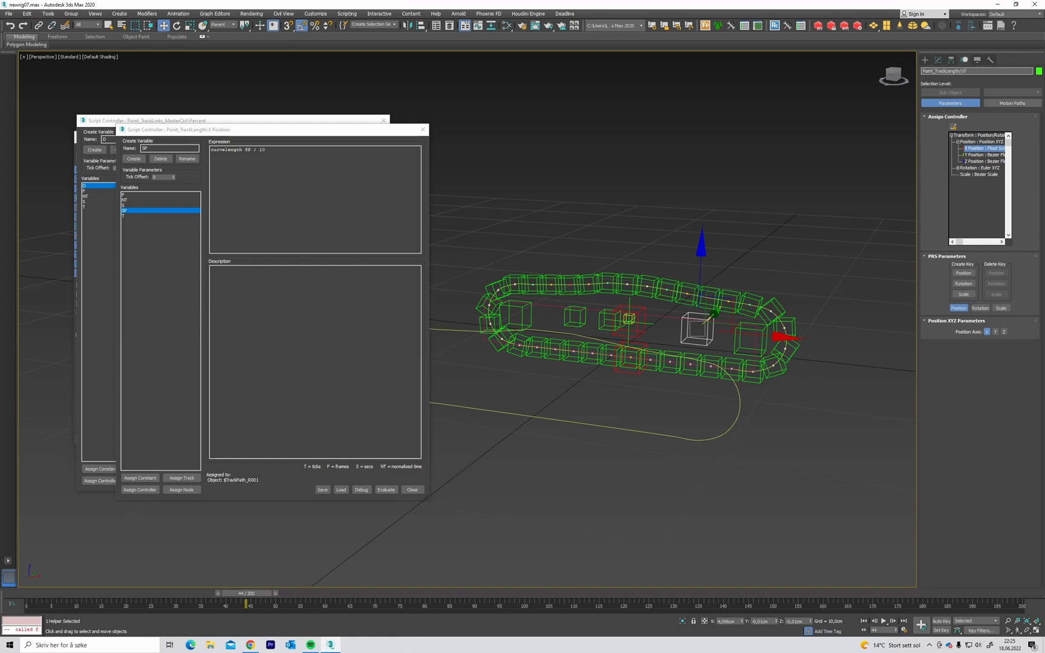
middle_click_drag(847, 193, 793, 184)
Set the Point_TrackLength/10 helper's box size to 1,0cm and change its object color to yellow.
left_click(942, 60)
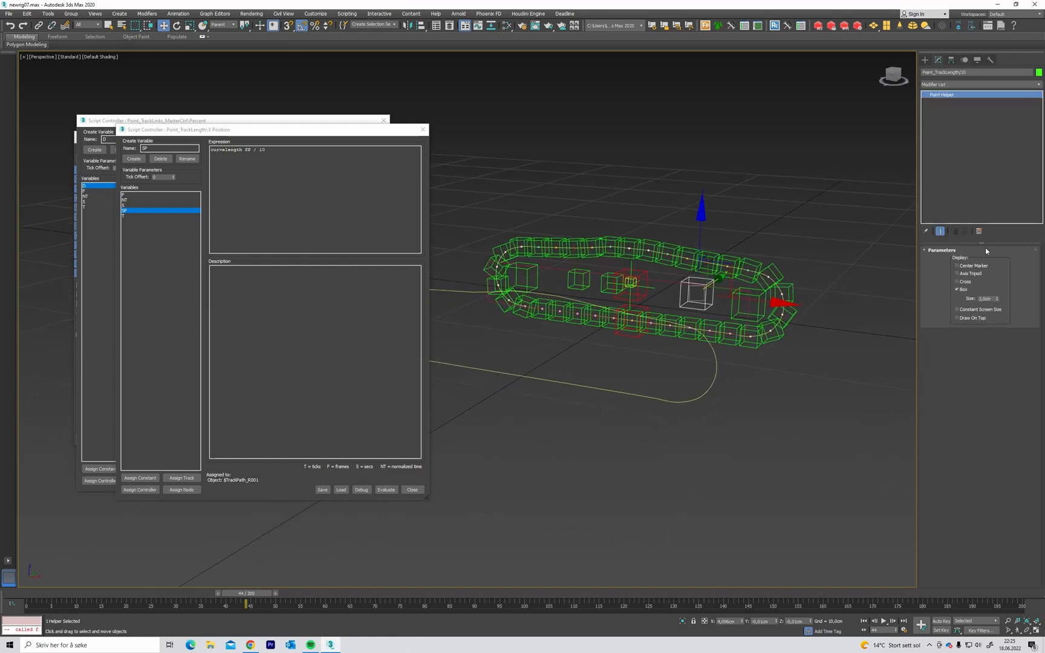
left_click_drag(991, 303, 963, 302)
type("1")
key("Return")
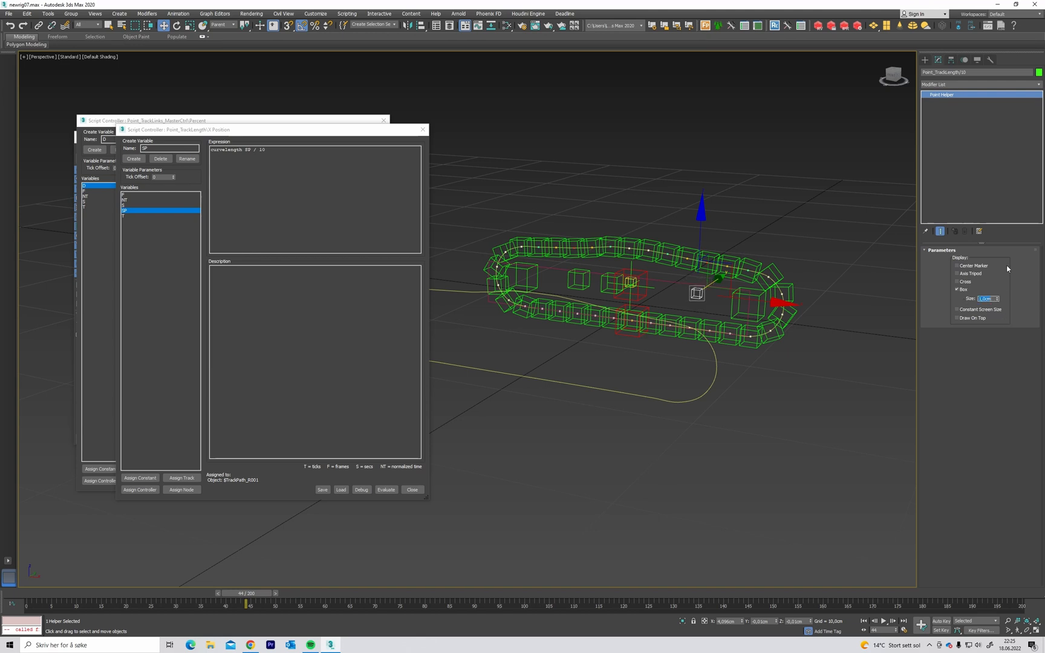
left_click(1038, 72)
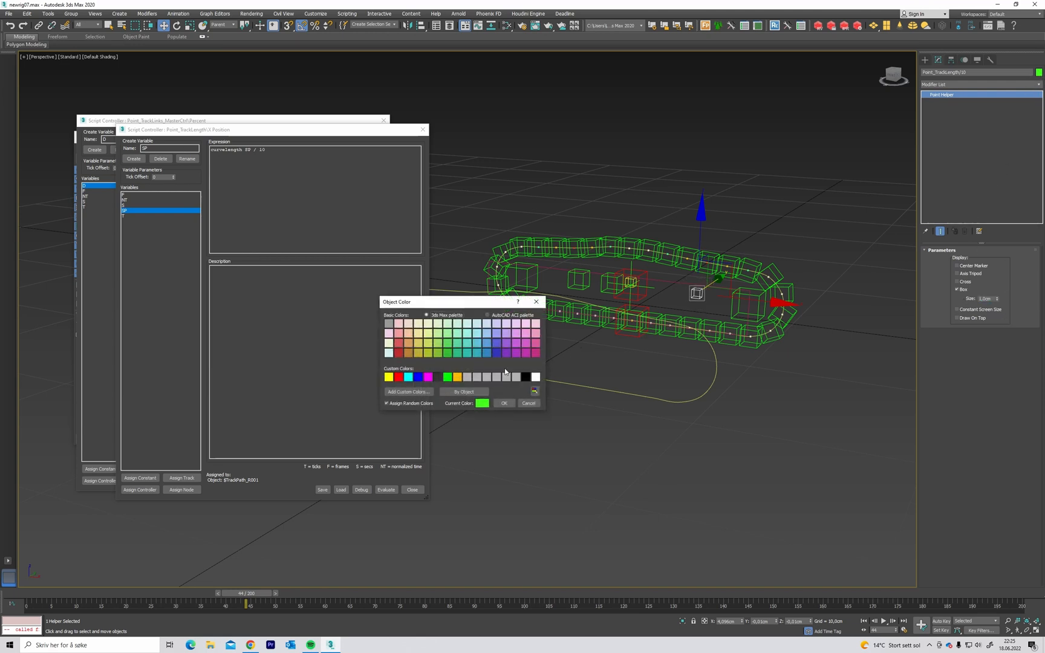
left_click(389, 378)
left_click(509, 404)
left_click(610, 429)
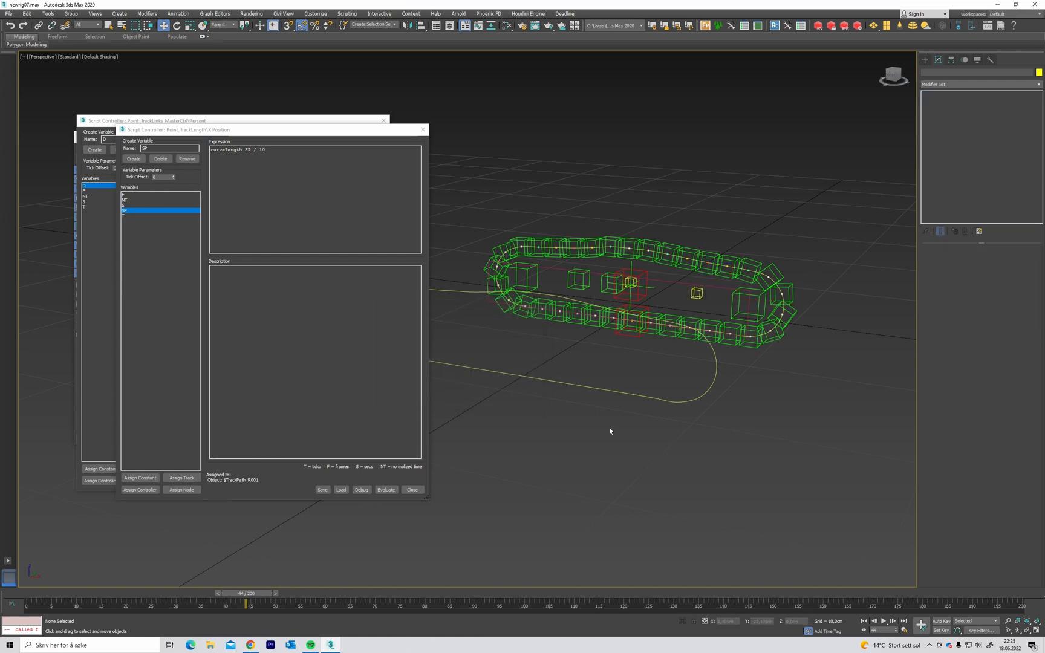
Close the X Position script controller and create a variable named L in Point_TrackLinks_MasterCtrl's Percent script controller.
middle_click_drag(624, 277, 649, 276)
mouse_move(649, 276)
middle_mouse_down("alt")
mouse_move(688, 269)
mouse_move(667, 278)
middle_mouse_up("alt")
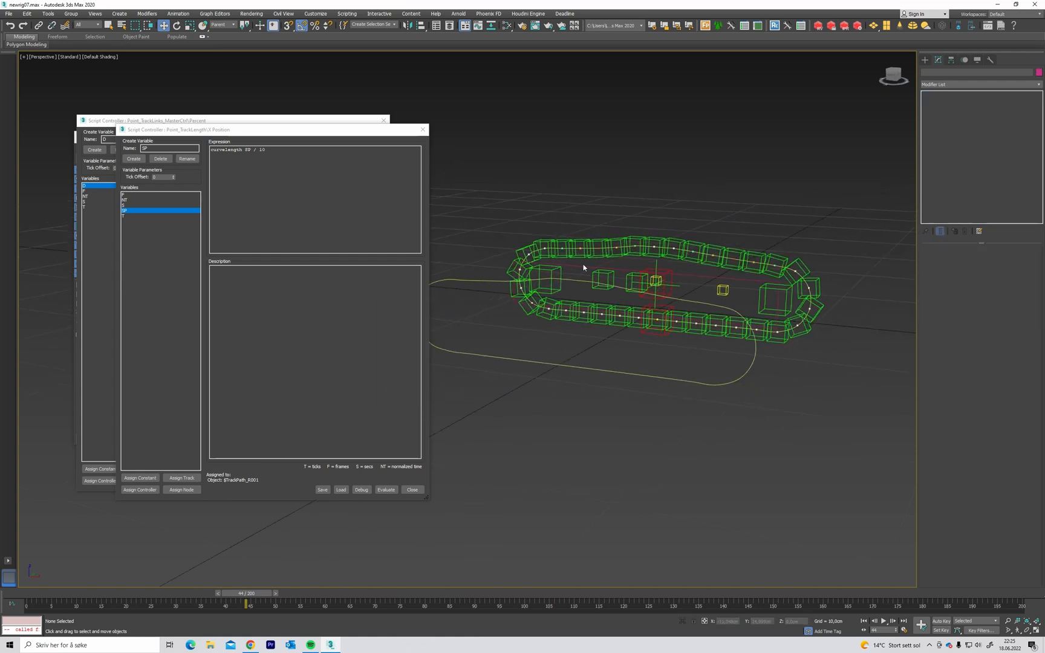
left_click(422, 129)
left_click_drag(226, 121, 323, 134)
scroll(601, 274, "up", 3)
middle_click_drag(602, 274, 555, 232, "alt")
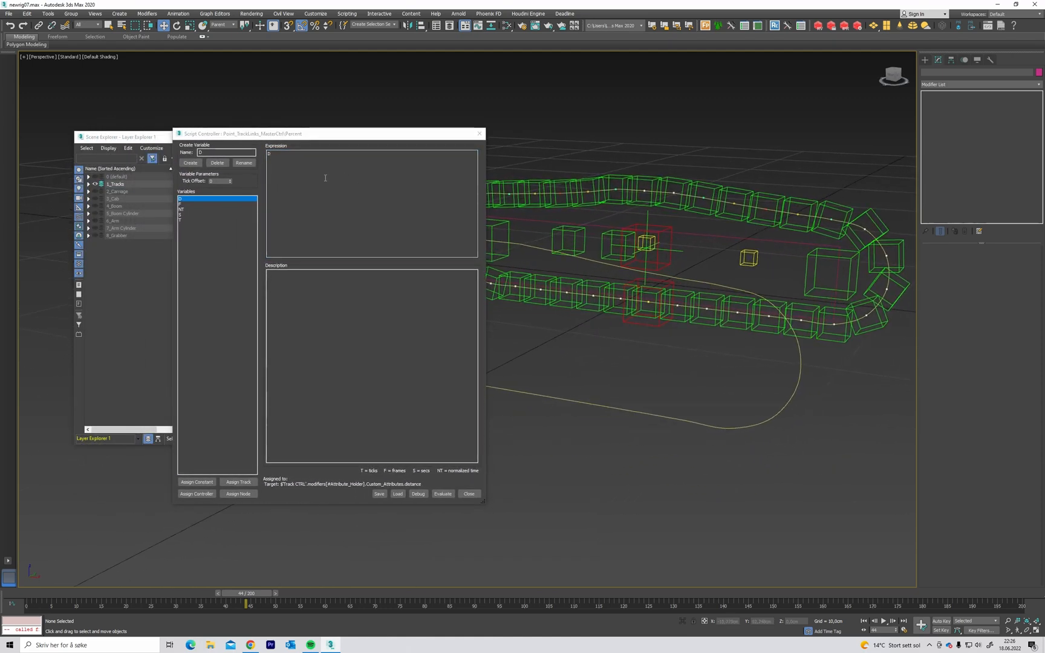
double_click(210, 152)
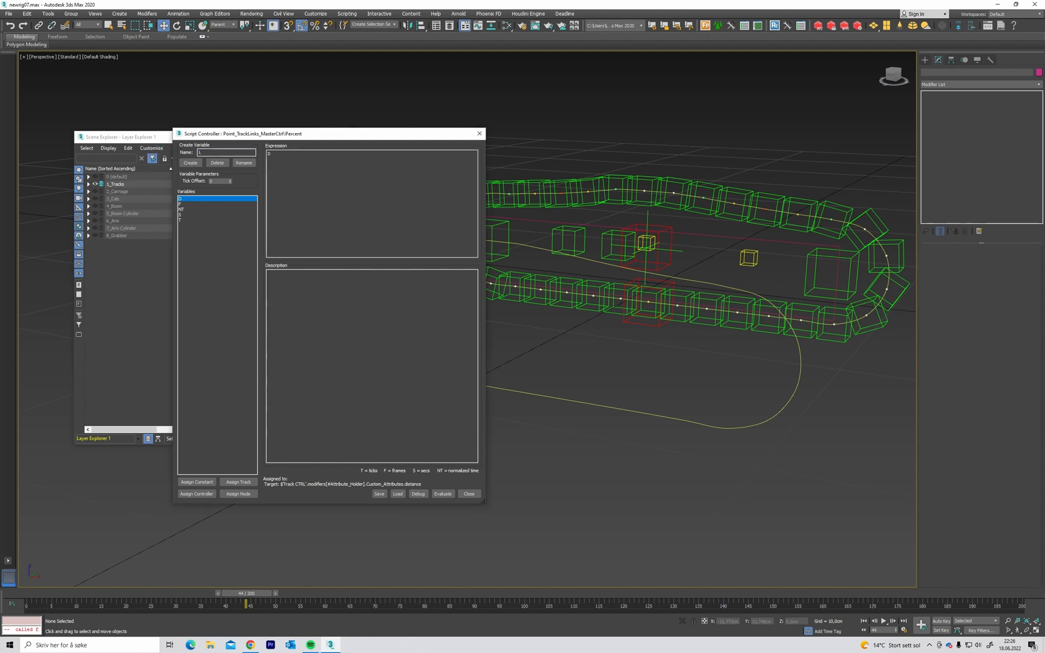
left_click(190, 163)
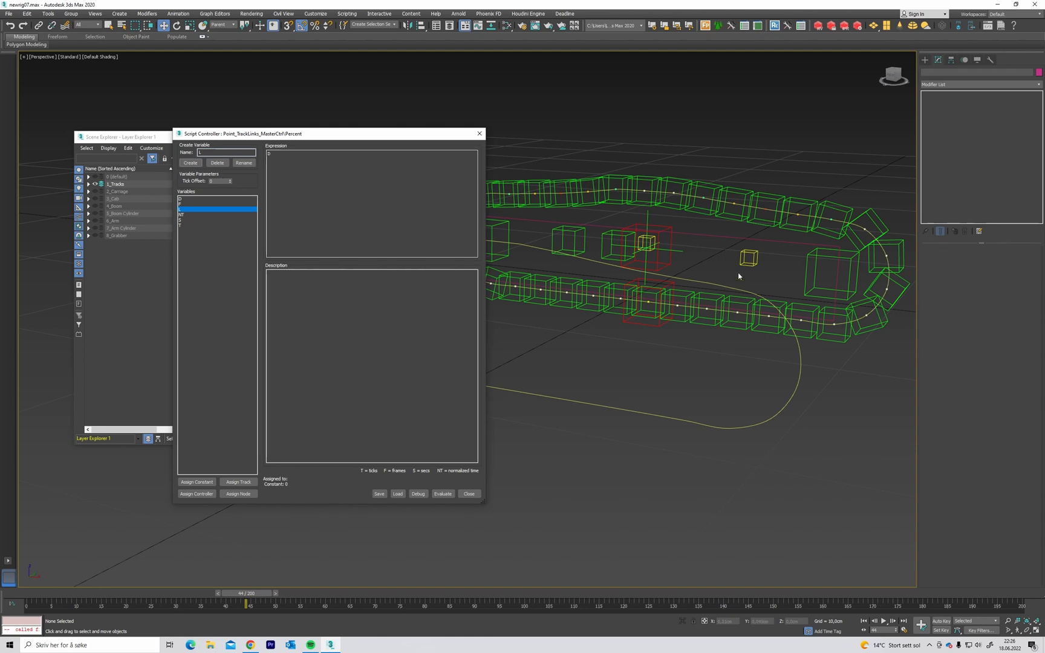
Assign variable L to the X Position : Float Script track of the Point_TrackLength/10 helper.
left_click(753, 259)
middle_click_drag(728, 271, 720, 264, "alt")
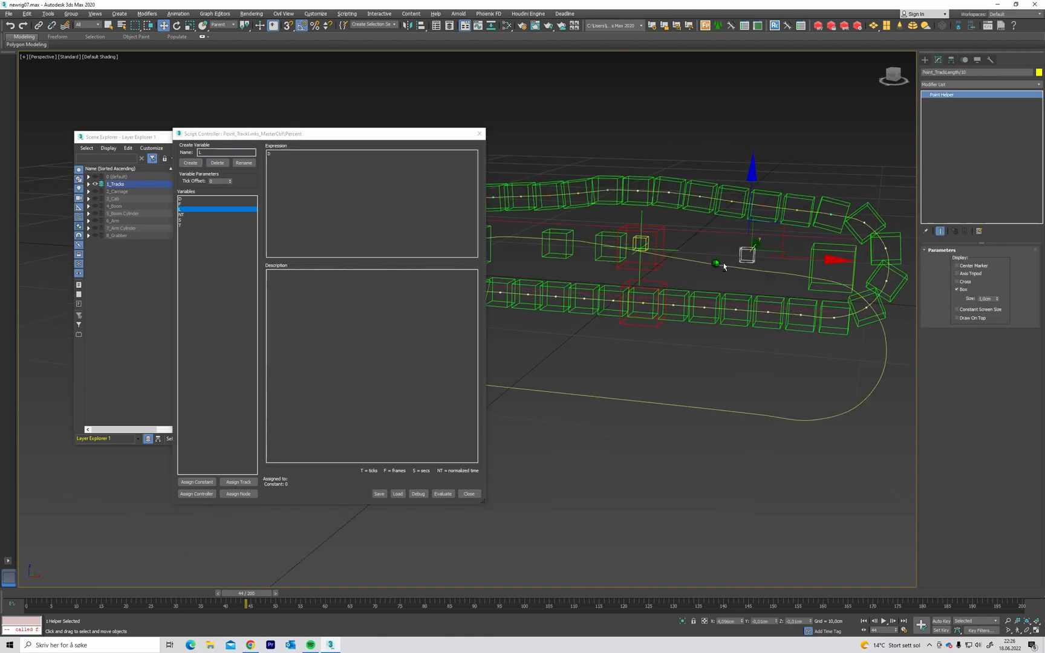
left_click(238, 482)
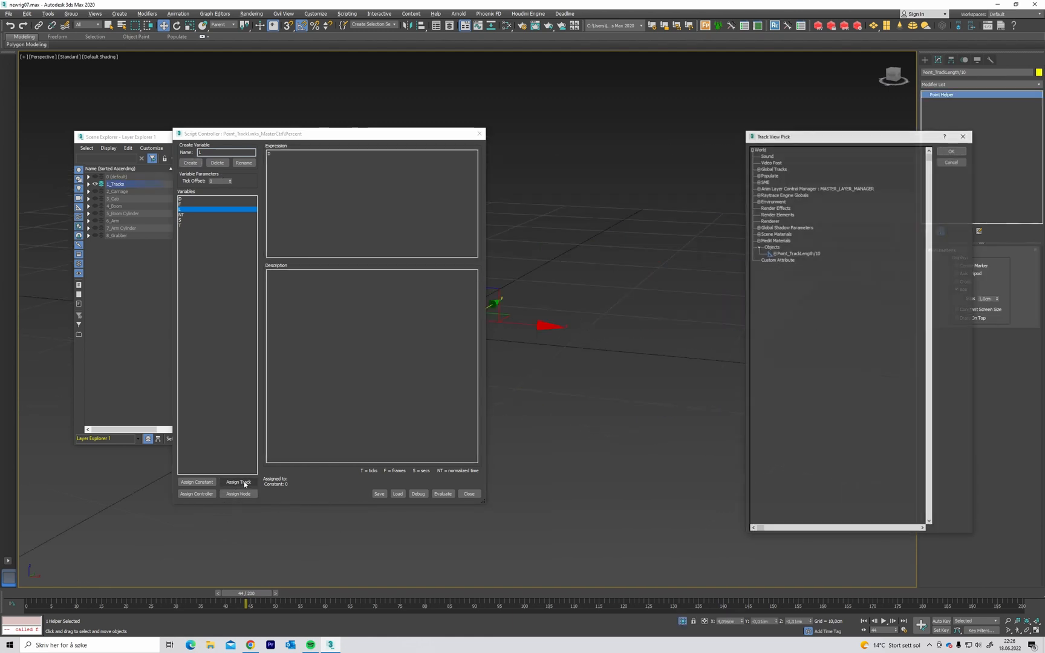
left_click(775, 252)
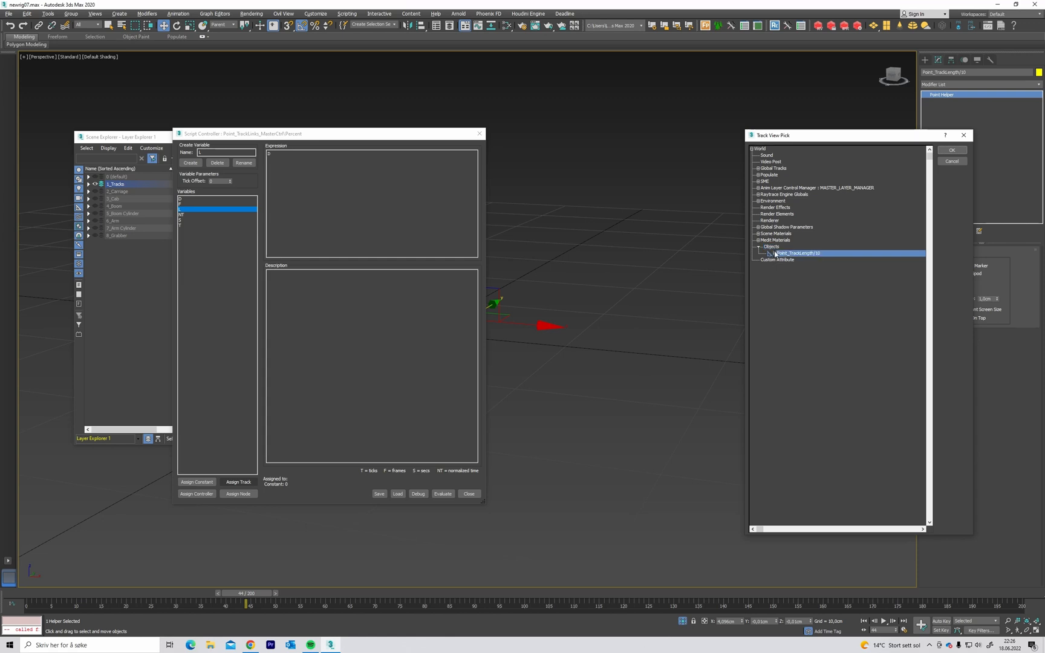
left_click(780, 260)
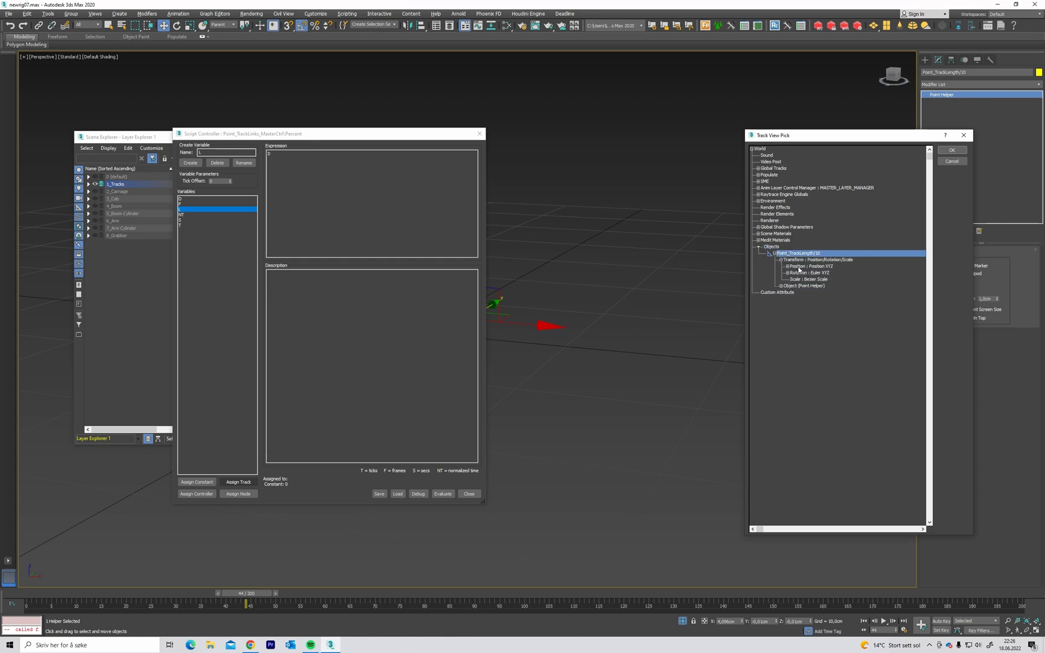
left_click(788, 266)
left_click(819, 273)
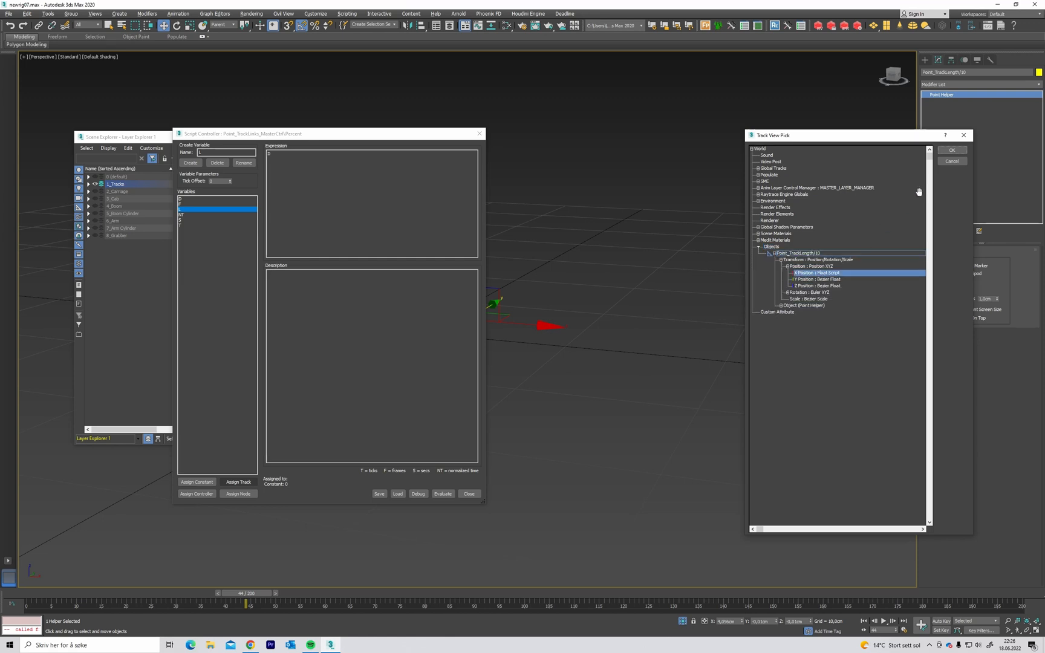
left_click(952, 151)
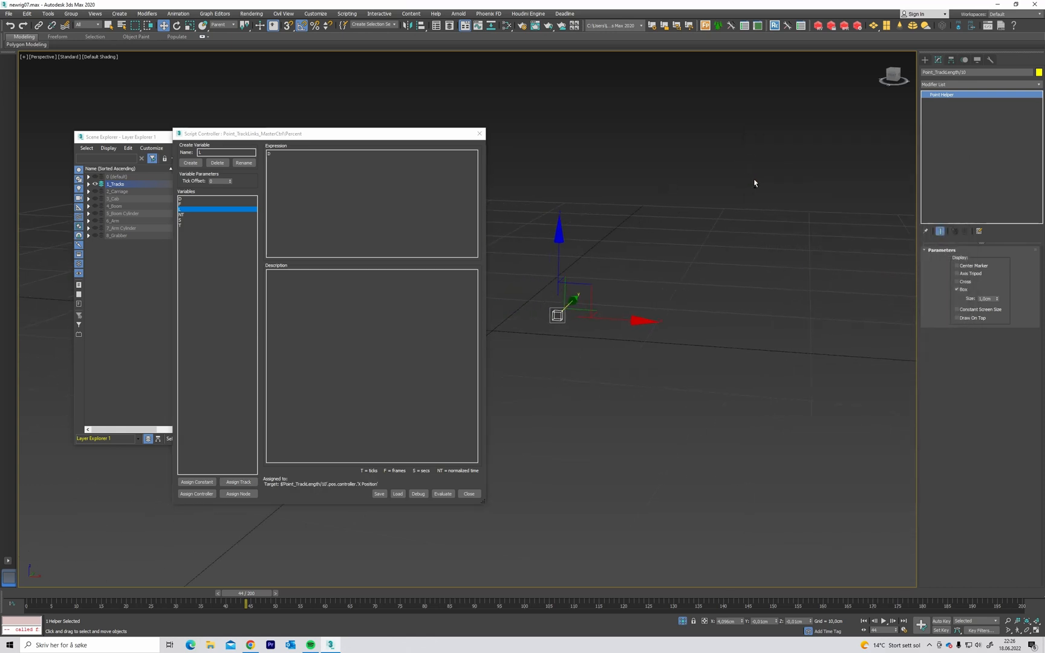
Write the Percent script expression as L *= 10 followed by D/L on a second line, and close the script controller.
left_click(277, 156)
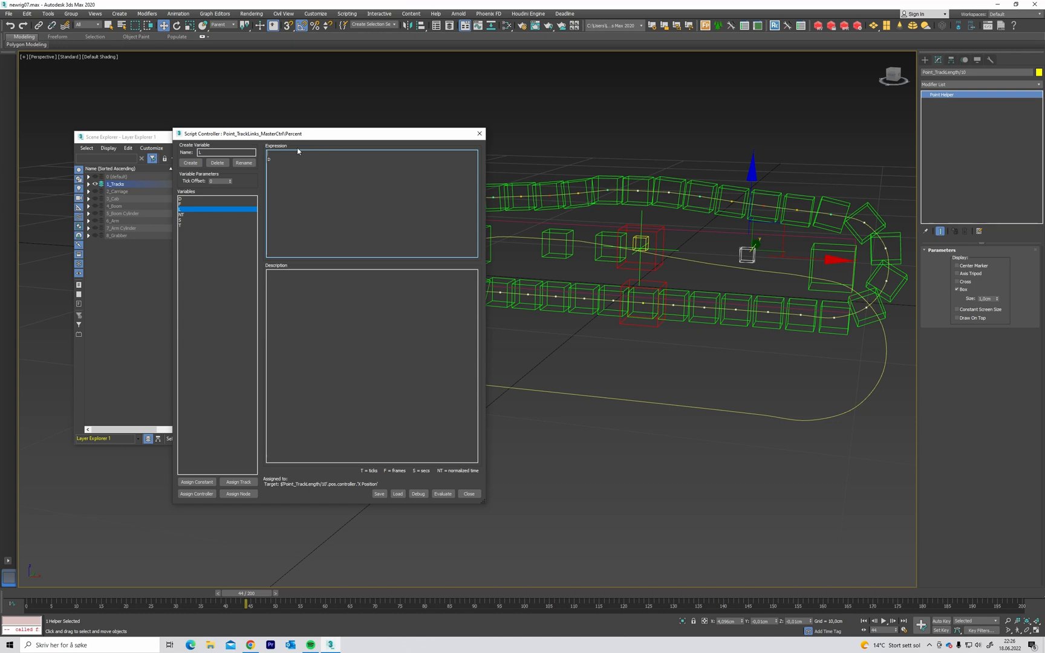
type("L *")
left_click_drag(305, 133, 482, 133)
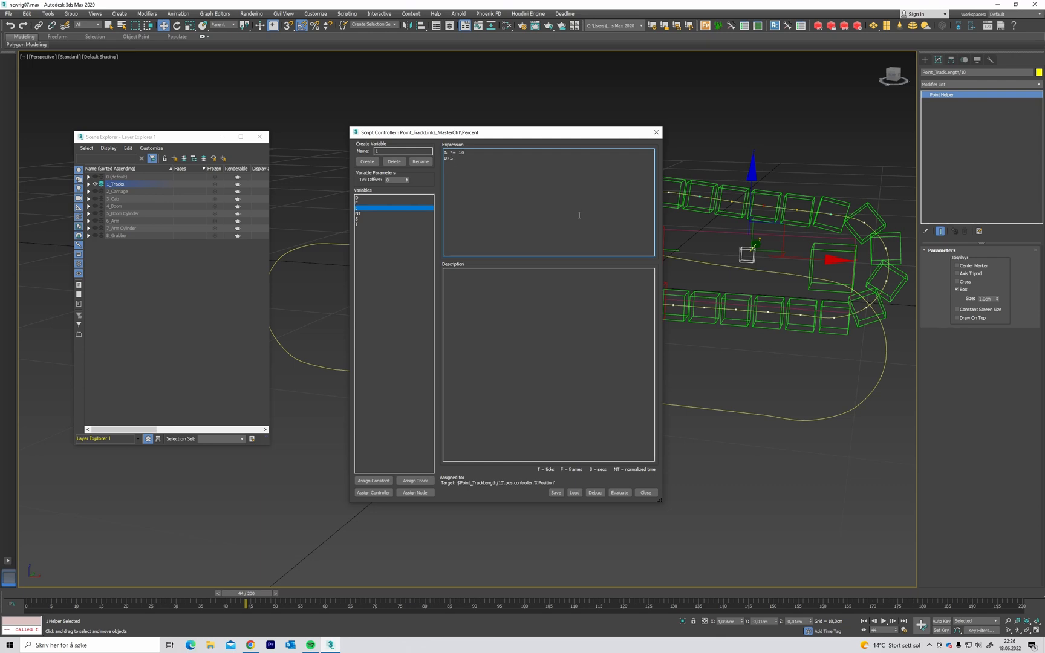
left_click(645, 492)
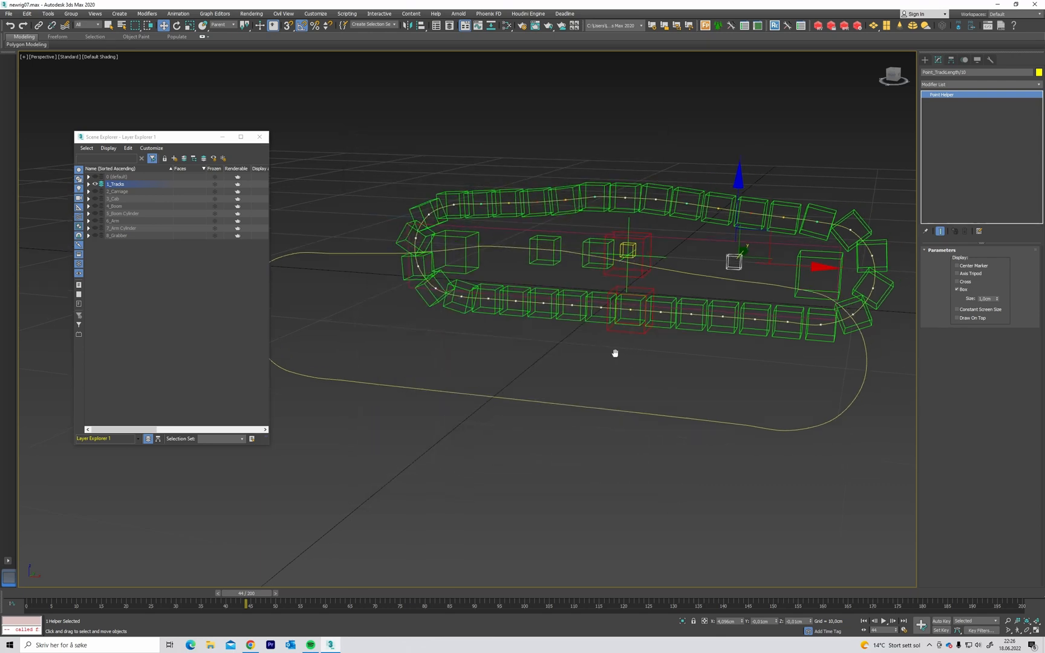
Select Track CTRL and review its Distance attribute together with the track links.
middle_click_drag(614, 353, 556, 379, "alt")
middle_click_drag(607, 306, 614, 304, "alt")
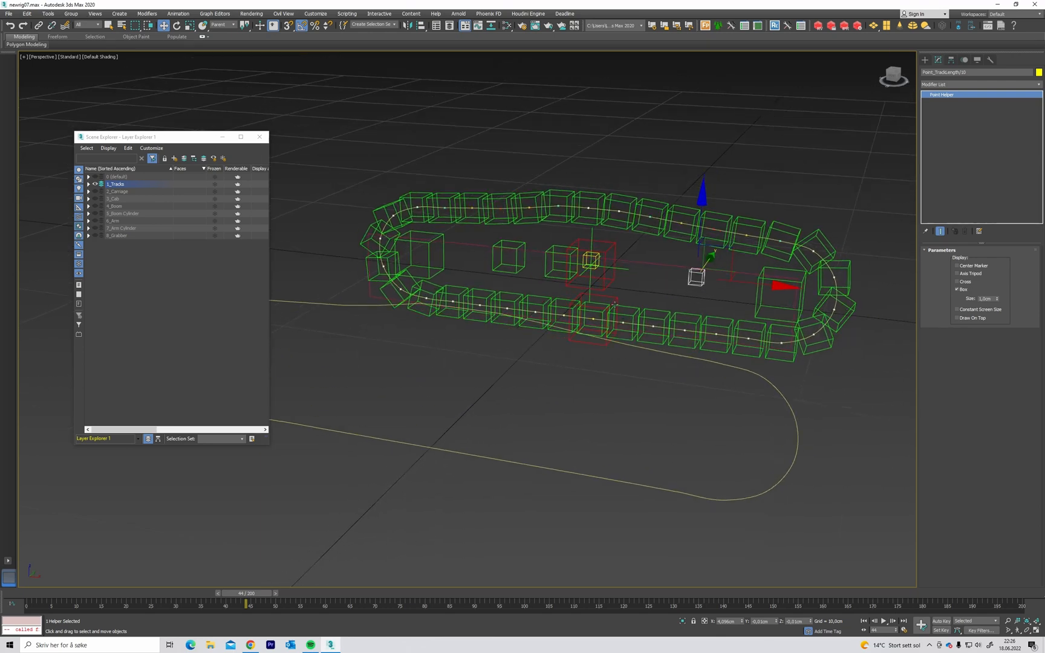
left_click(637, 263)
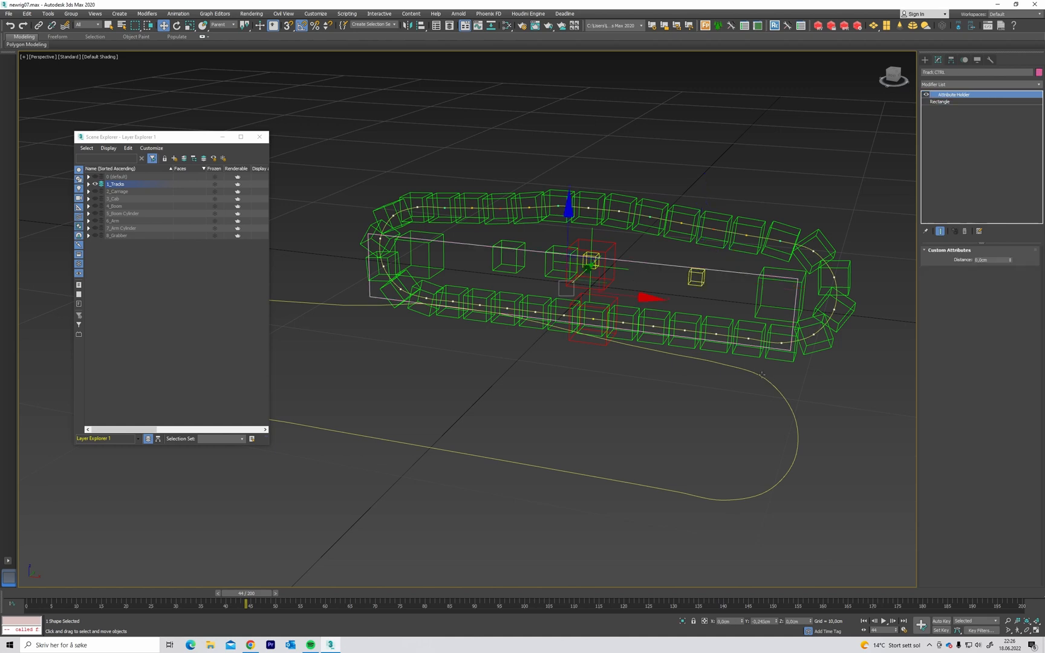
middle_click_drag(699, 283, 689, 264, "alt")
Replace the Point_TrackLength/10 helper's X Position script controller with a Bezier Float controller.
left_click(703, 273)
middle_click_drag(609, 278, 616, 283, "alt")
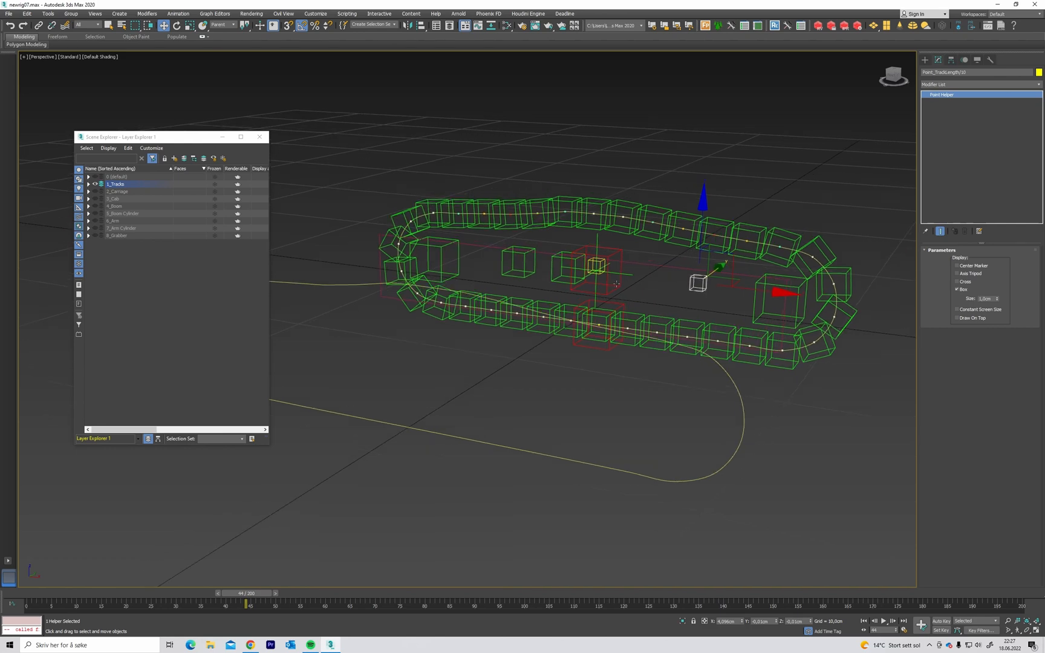
left_click(964, 59)
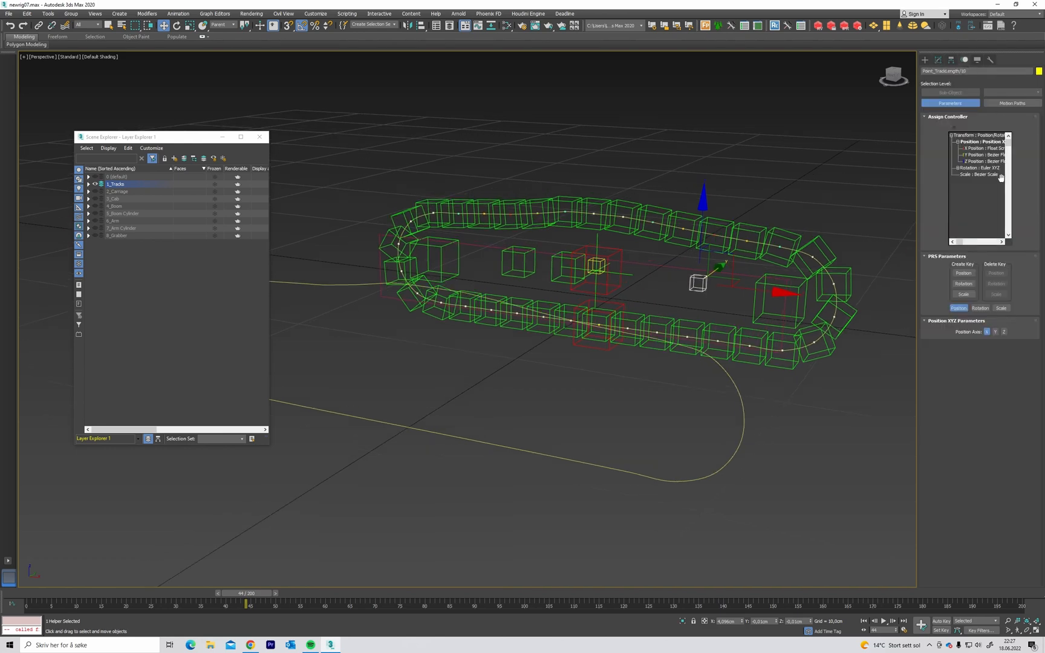
left_click(995, 149)
middle_click_drag(804, 170, 820, 164, "alt")
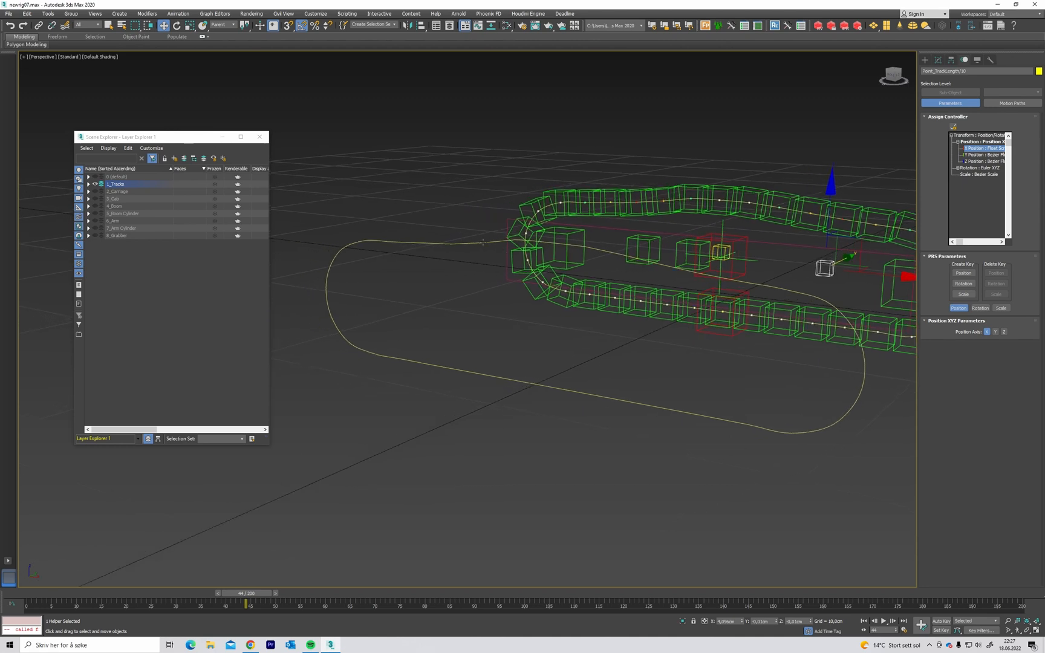
middle_click_drag(548, 225, 740, 243, "alt")
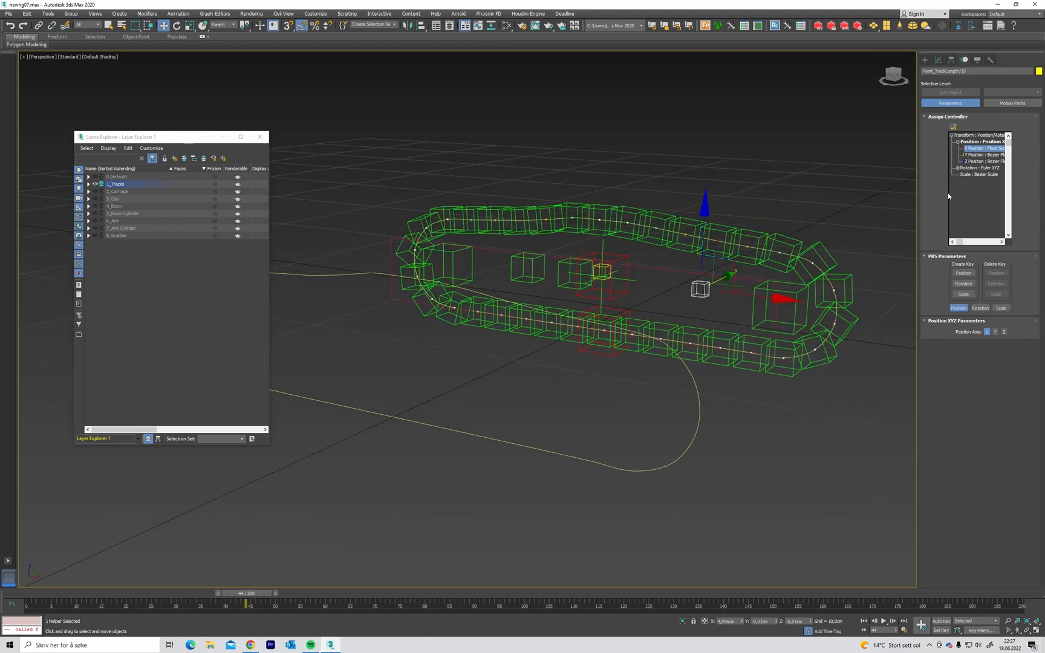
left_click(953, 126)
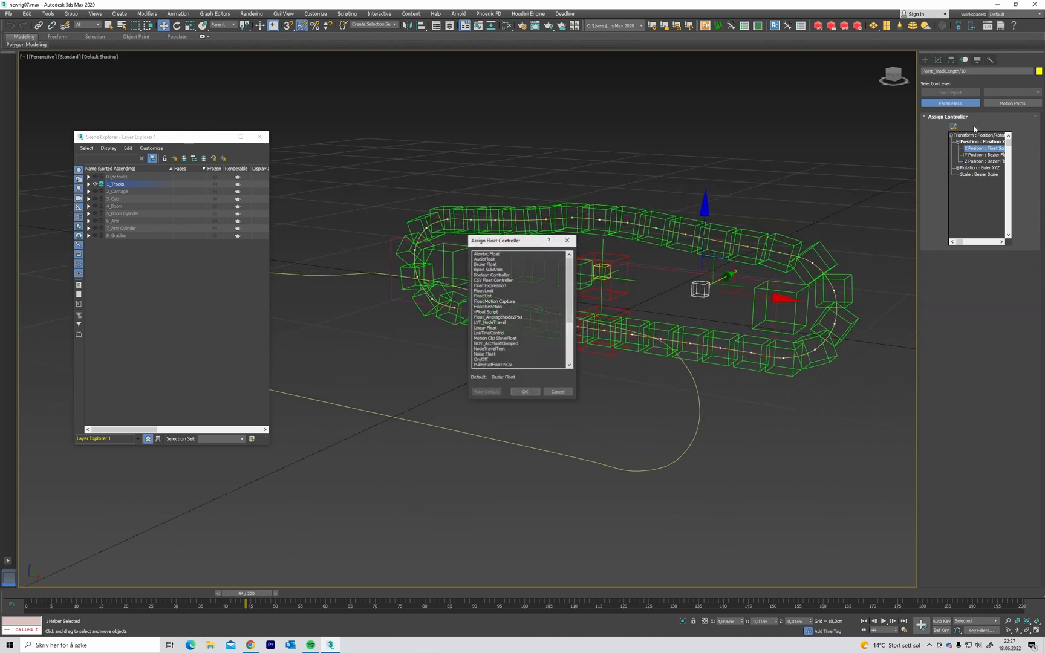
left_click(567, 240)
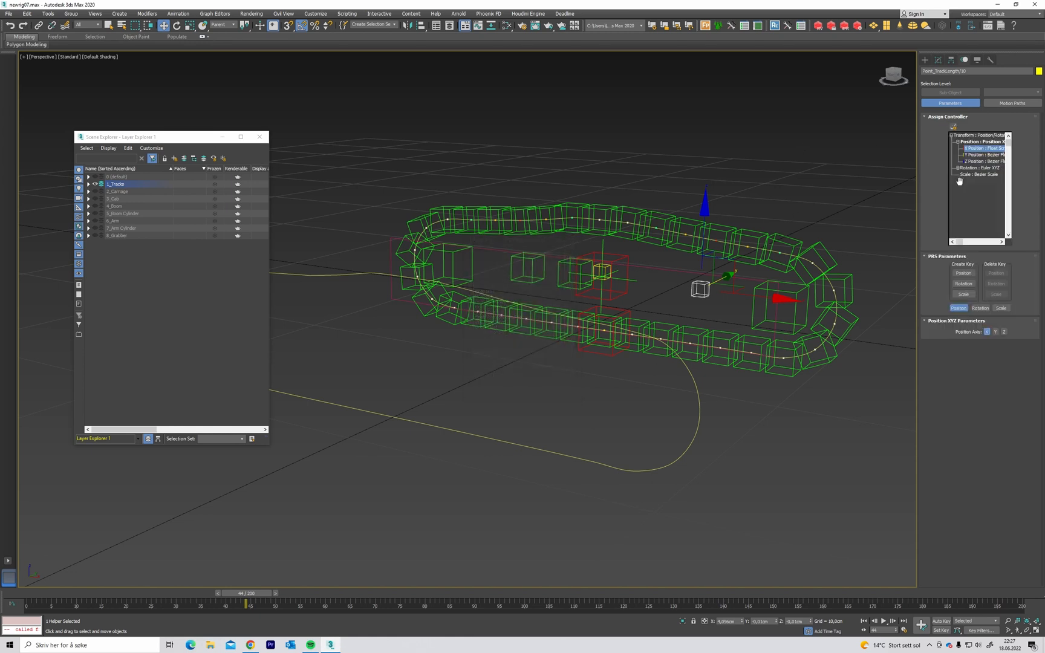
left_click(953, 126)
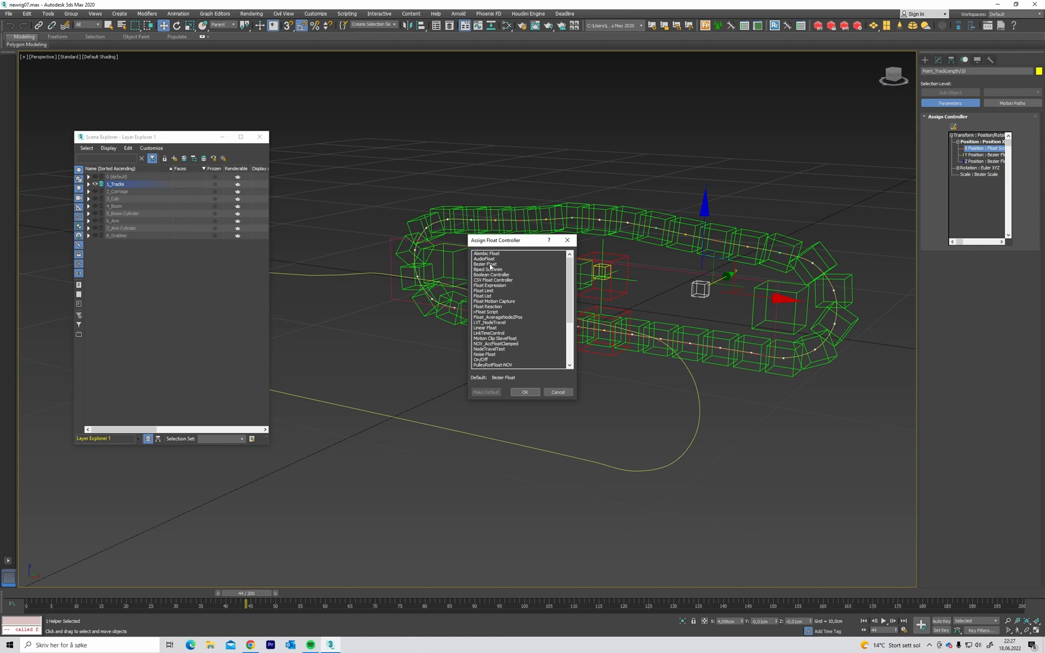
left_click(490, 265)
left_click(525, 392)
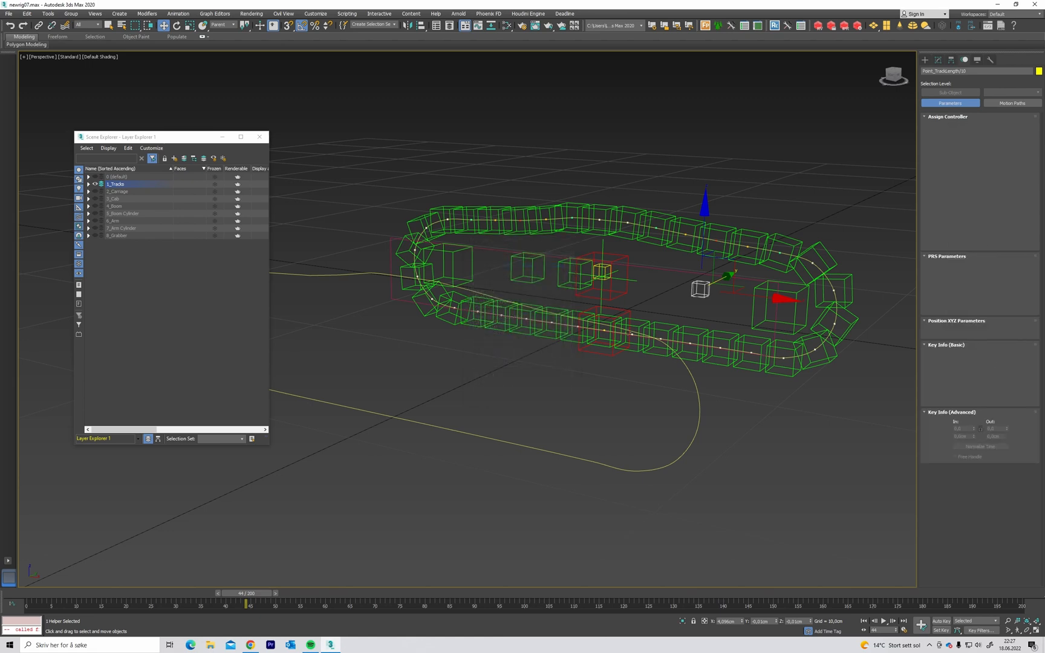
middle_click_drag(614, 312, 556, 311, "alt")
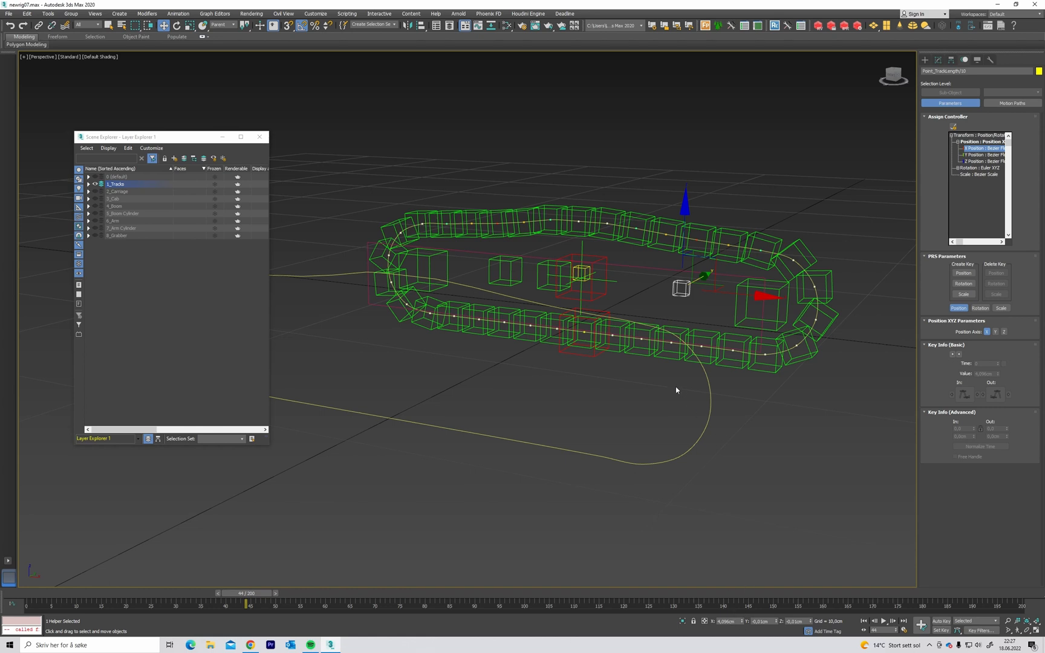
Try moving the Point_TrackLength/10 helper along X, undo the move and deselect the helper.
left_click(727, 621)
middle_click_drag(658, 329, 668, 330, "alt")
left_click_drag(757, 296, 754, 295)
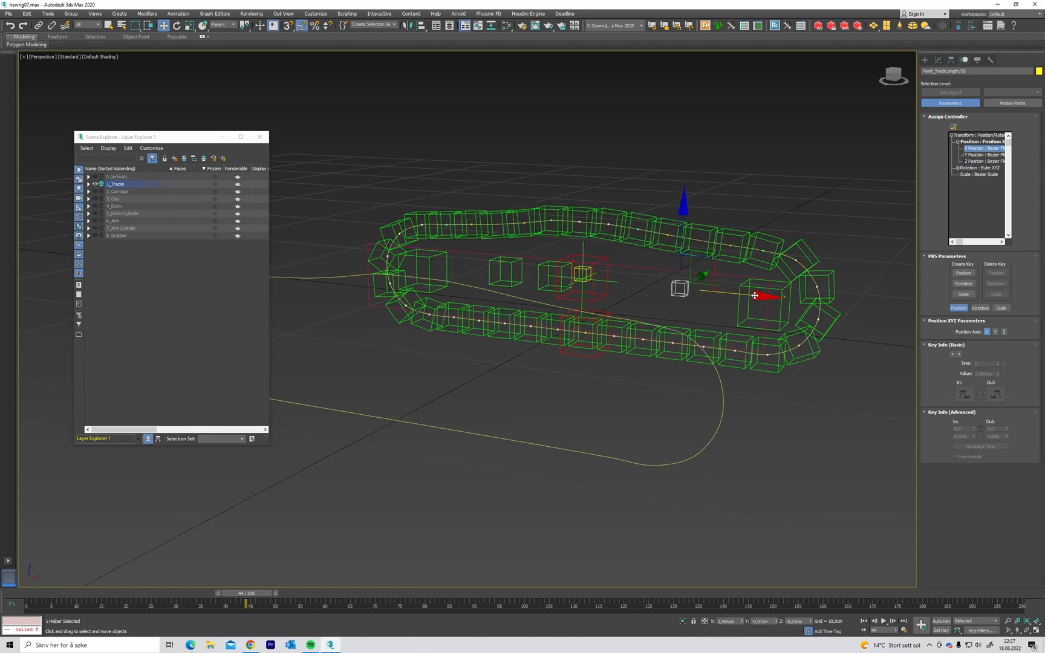
key("ctrl+z")
middle_click_drag(672, 344, 662, 345, "alt")
middle_click_drag(682, 443, 617, 408, "alt")
left_click(642, 414)
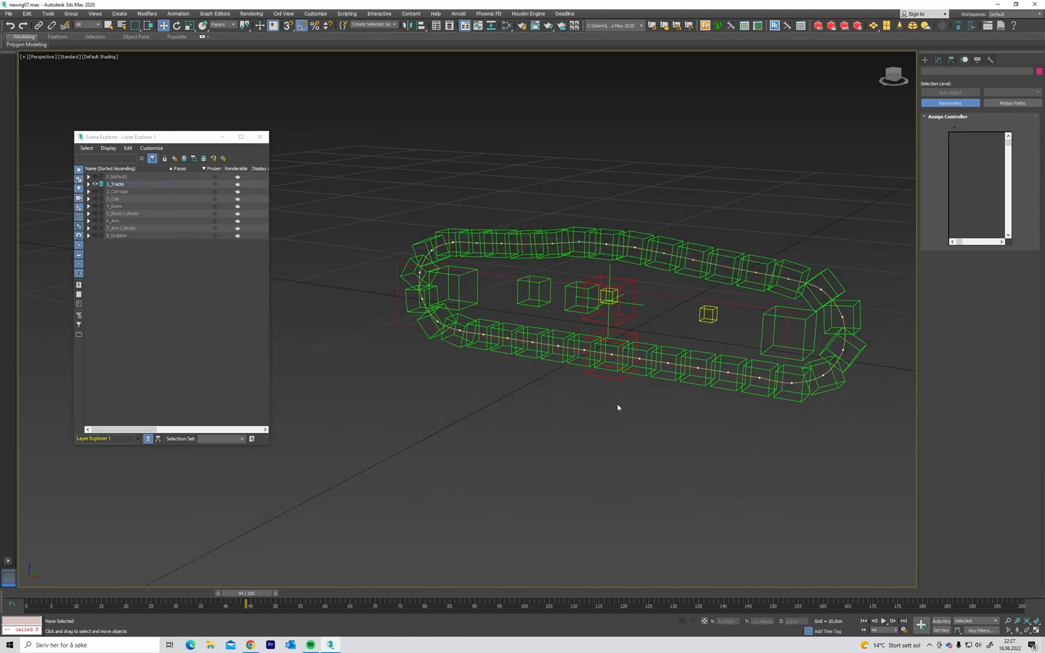
Select Track CTRL and scrub its Distance attribute to test how the track links travel.
left_click(685, 299)
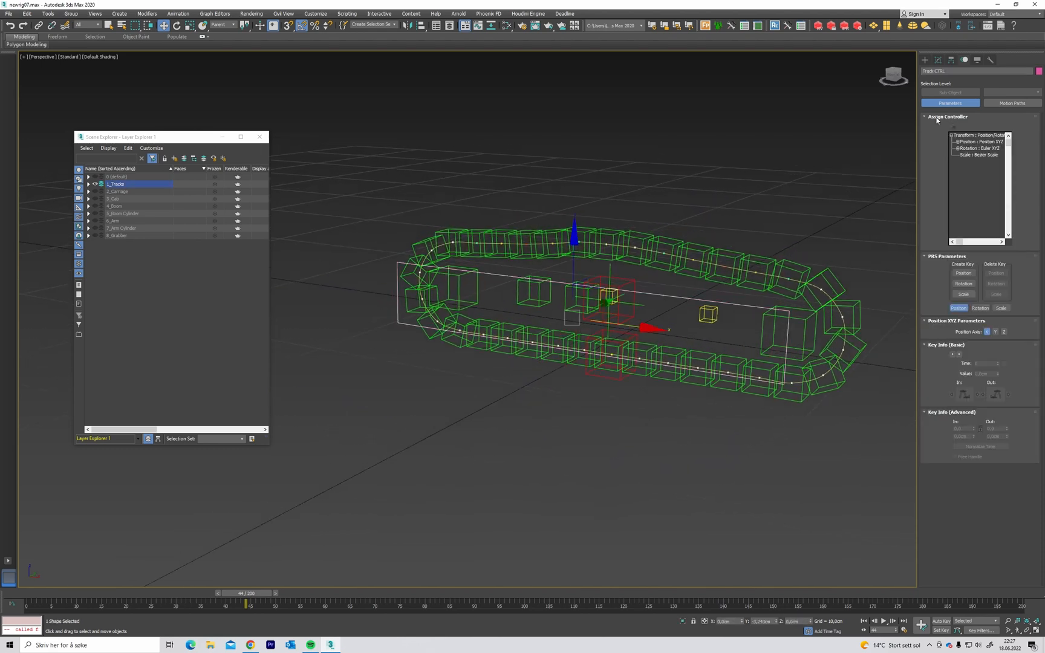
left_click(937, 59)
left_click_drag(1010, 260, 988, 260)
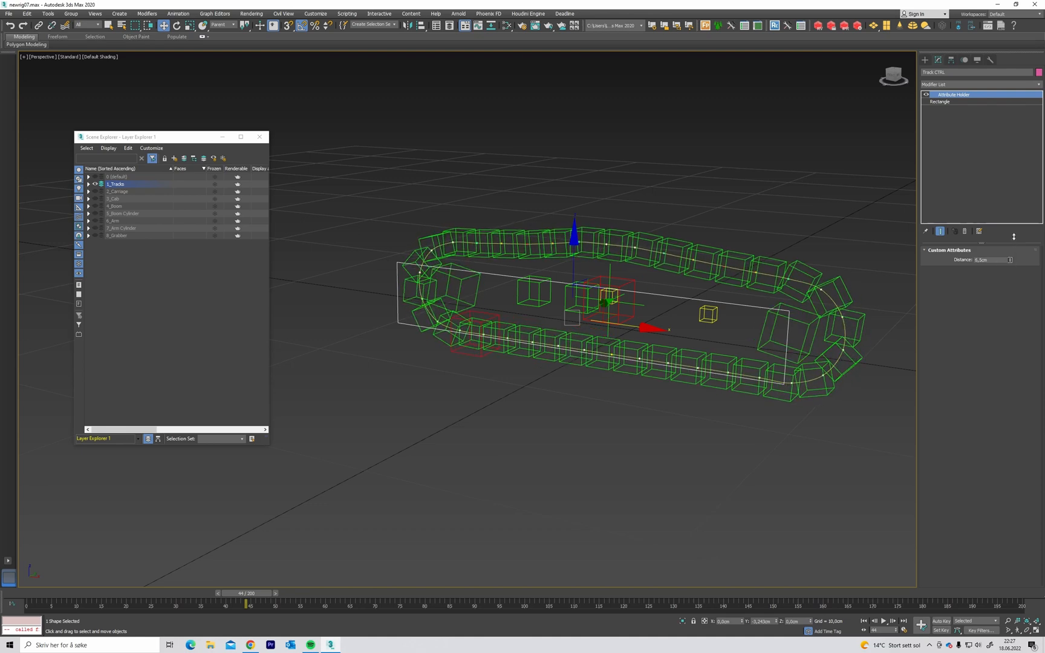
Select the Point_TrackLength/10 helper and lock its Move axes in the link info.
left_click(708, 314)
mouse_move(758, 319)
left_mouse_down()
mouse_move(735, 315)
mouse_move(786, 318)
mouse_move(725, 316)
mouse_move(757, 319)
left_mouse_up()
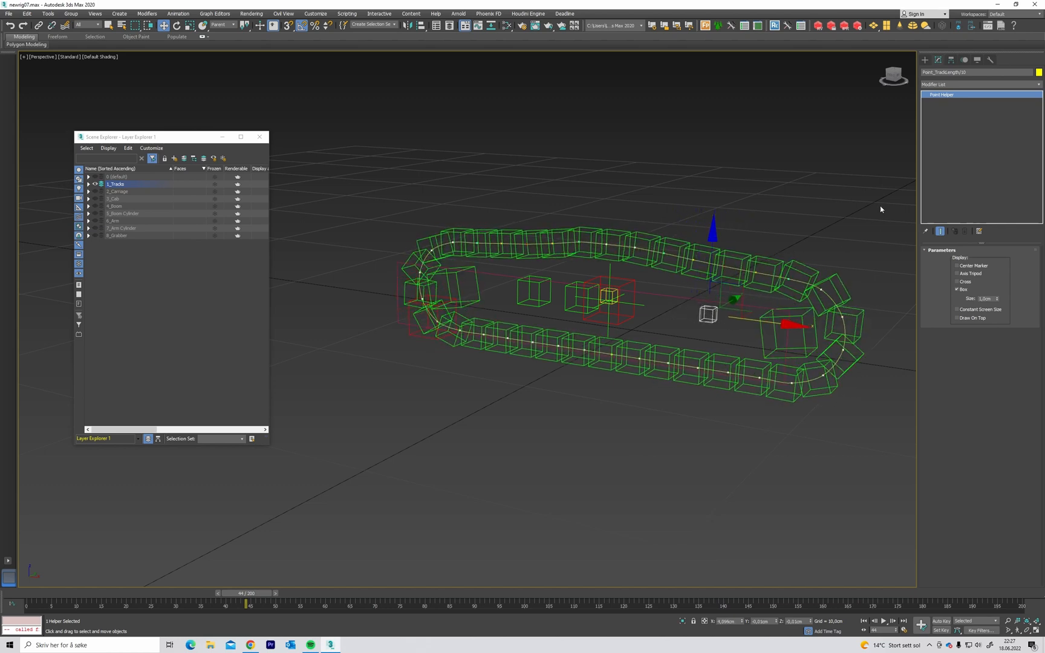
middle_click_drag(676, 295, 678, 261, "alt")
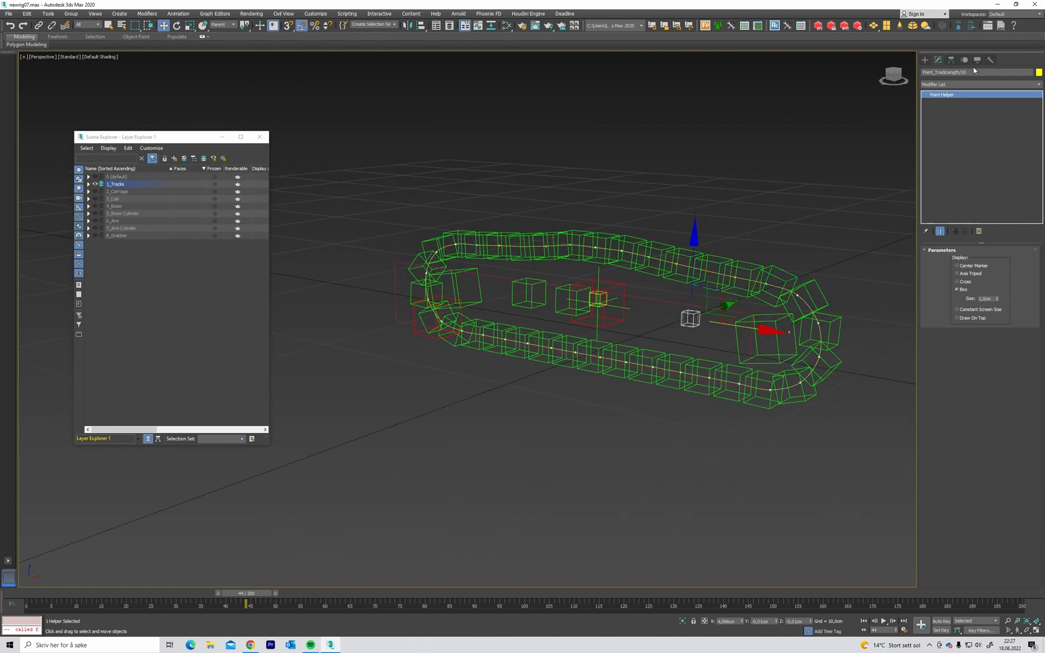
left_click(964, 59)
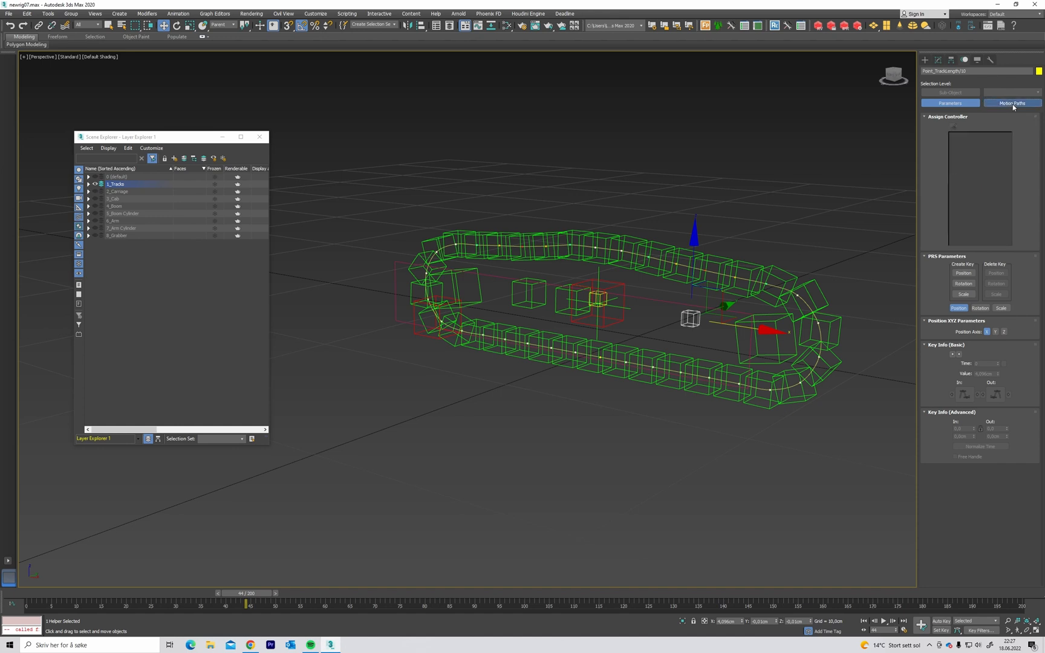
left_click(1013, 107)
left_click(977, 60)
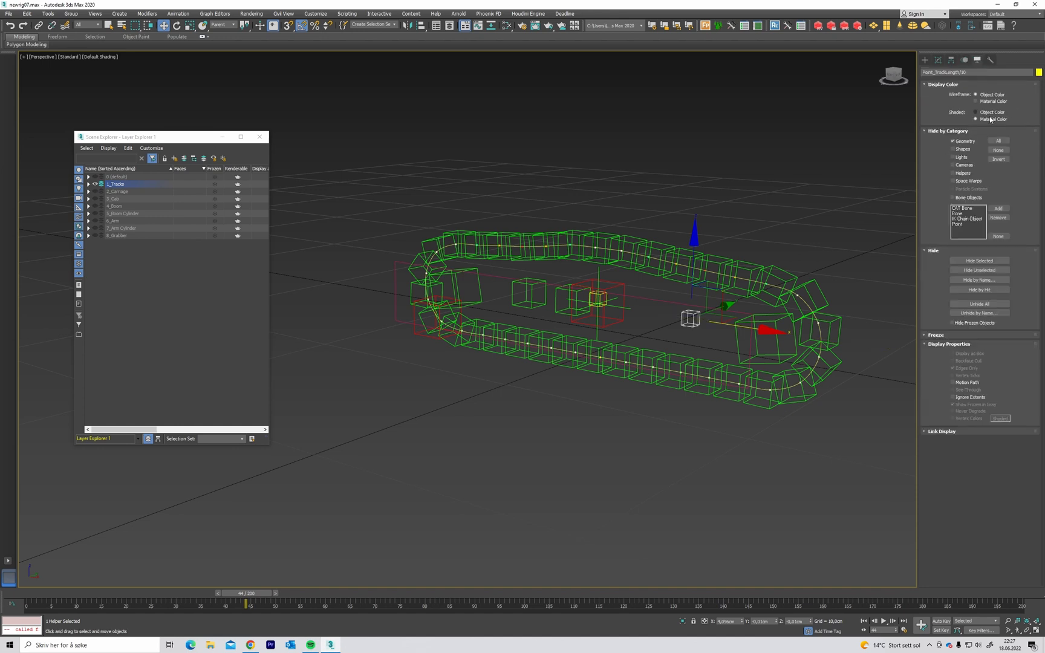
left_click(951, 59)
left_click(1024, 84)
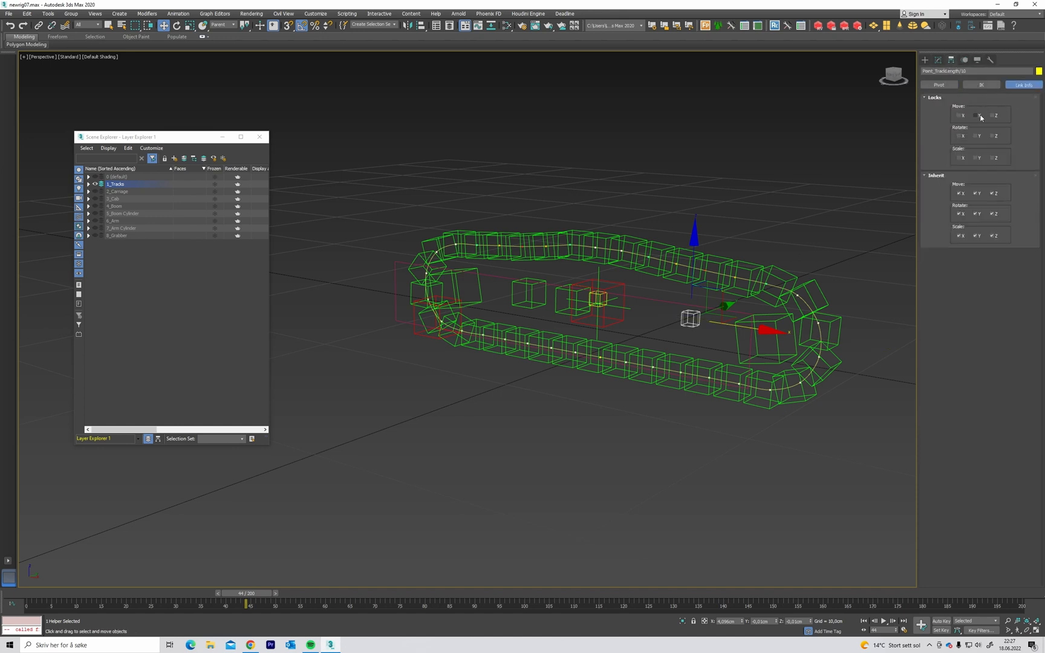
left_click(991, 116)
Test the movement locks by trying to shift the helper along X, and deselect it.
middle_click_drag(737, 165, 760, 169, "alt")
left_click_drag(760, 328, 738, 325)
left_click(766, 175)
middle_click_drag(765, 174, 691, 232, "alt")
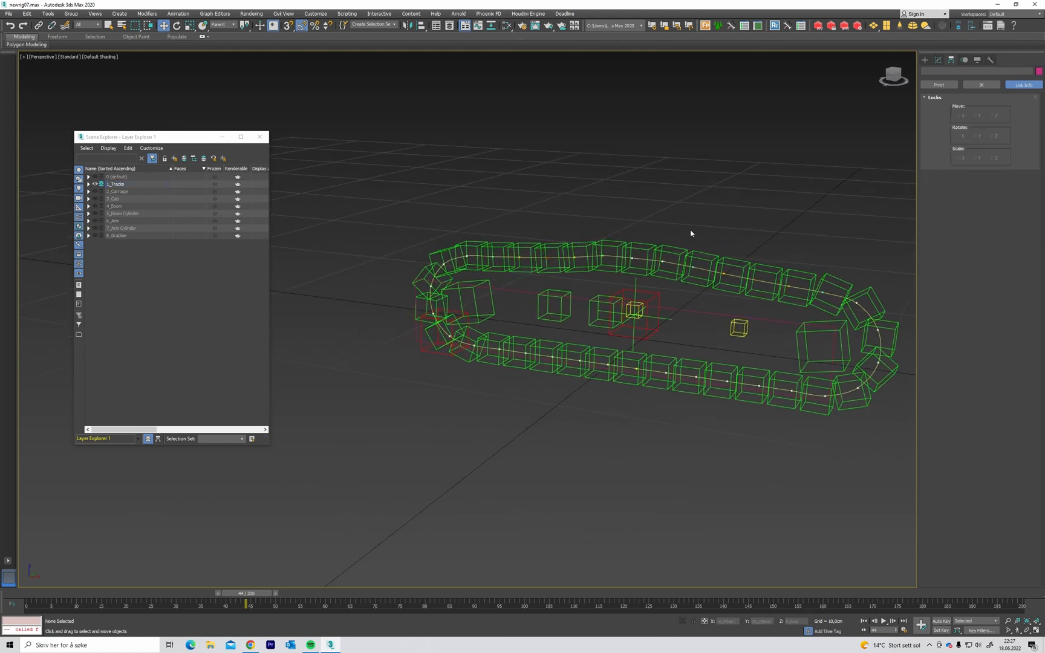
Reset Track CTRL's Distance attribute to 0 and show the track geometry in the viewport.
left_click(575, 298)
left_click(937, 59)
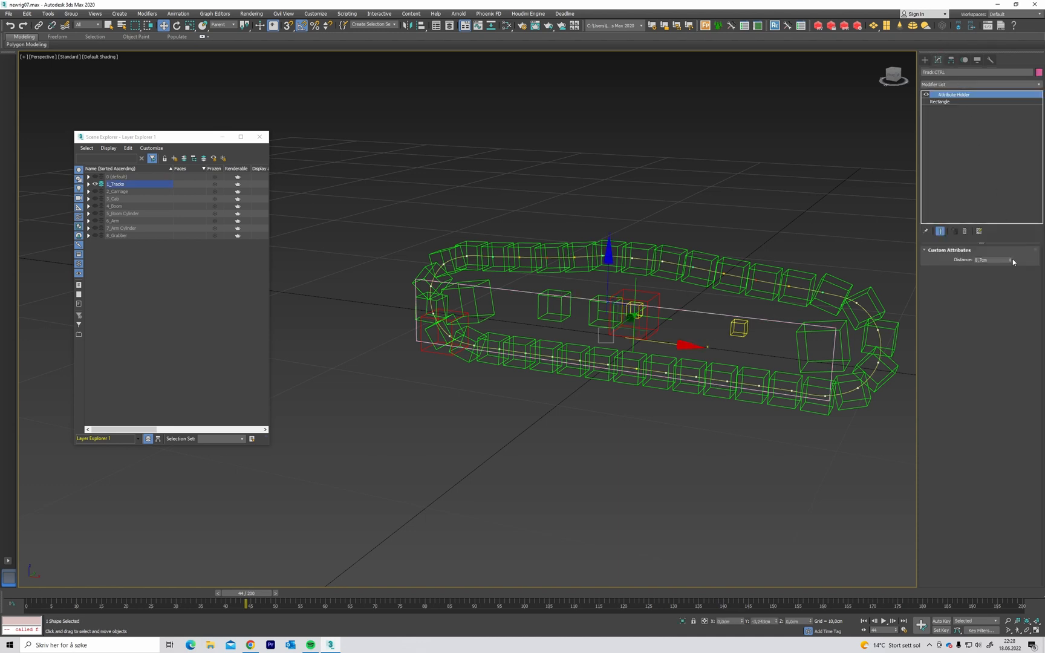
right_click(1010, 261)
left_click(761, 206)
middle_click_drag(760, 206, 748, 207)
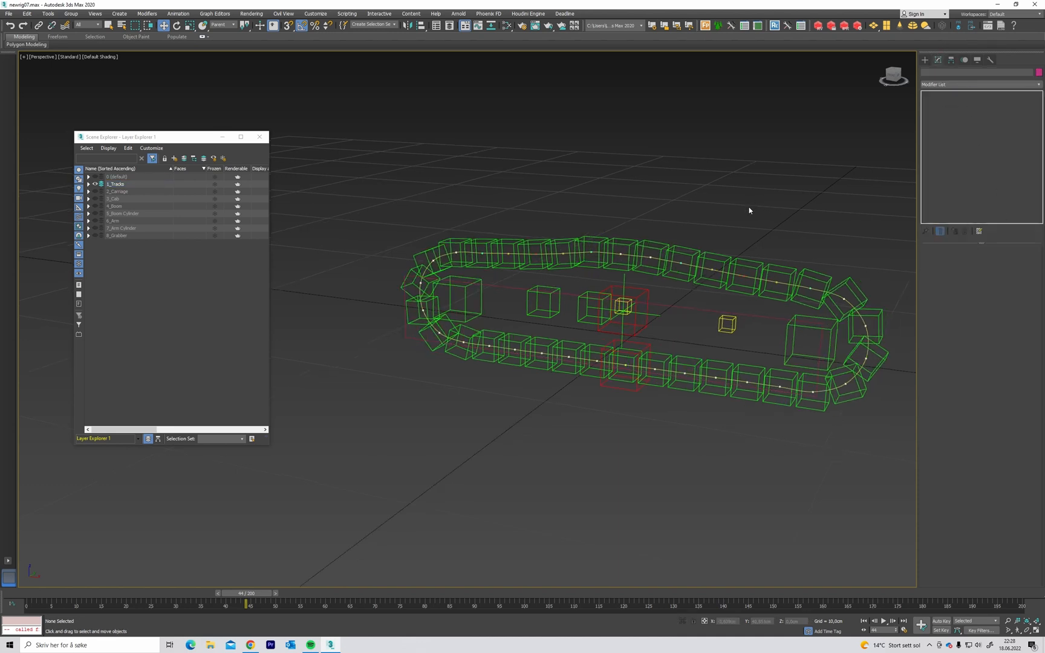
key("shift+g")
middle_click_drag(737, 251, 689, 225, "alt")
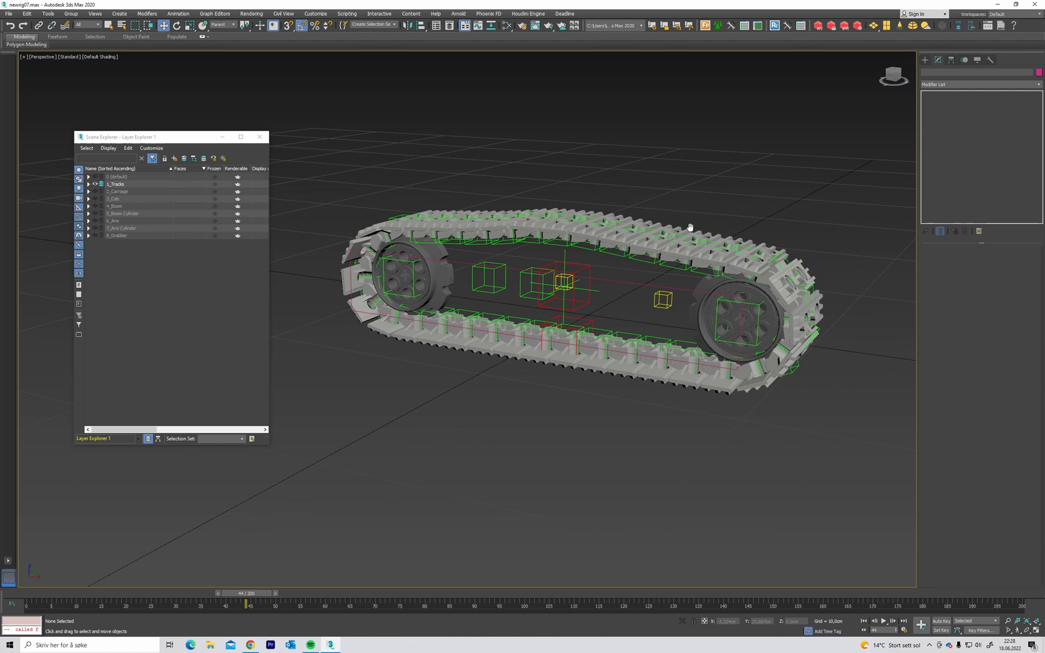
Select the Point_Tracks_Parent helper, enable Auto Key and delete its existing animation keys.
left_click(570, 263)
middle_click_drag(569, 263, 611, 247, "alt")
mouse_move(653, 280)
left_mouse_down()
mouse_move(721, 285)
mouse_move(649, 278)
left_mouse_up()
right_click(648, 278)
middle_click_drag(645, 277, 603, 280)
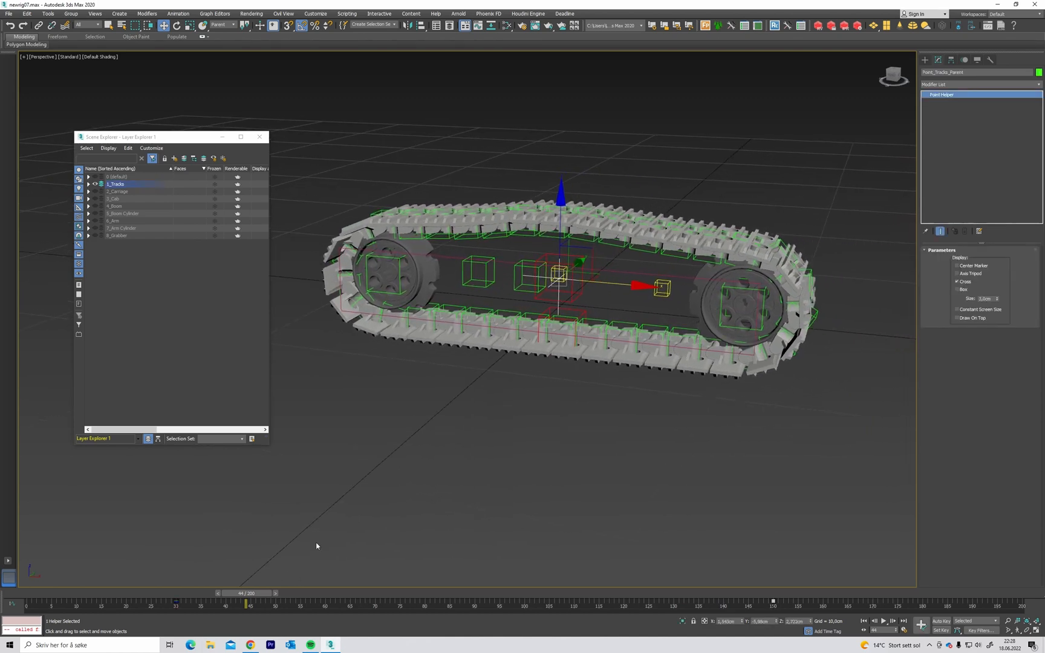
key("n")
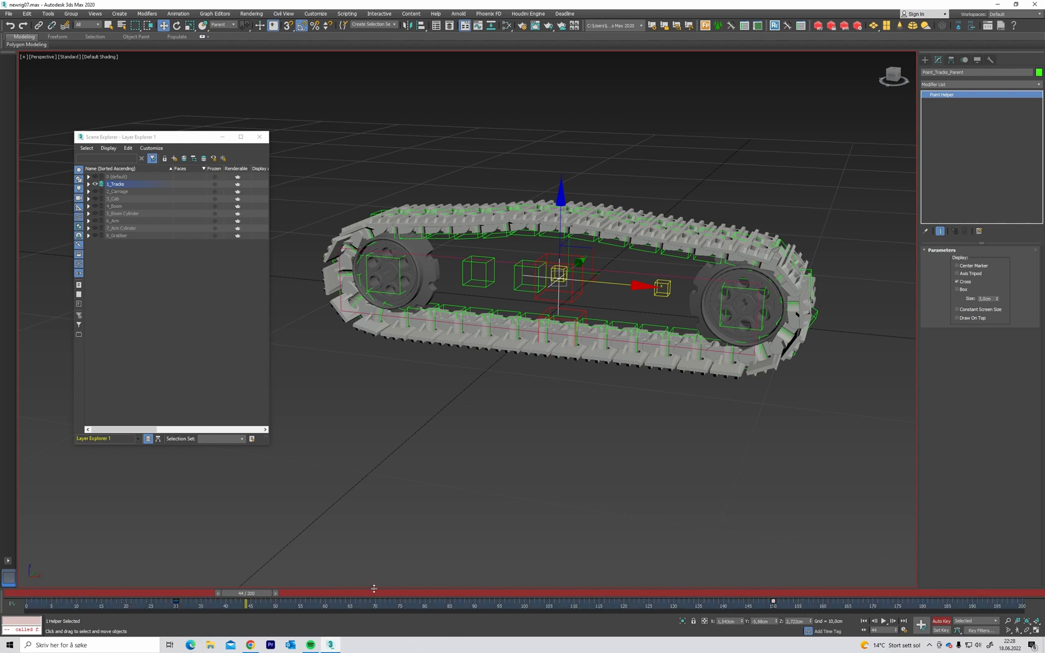
key("Delete")
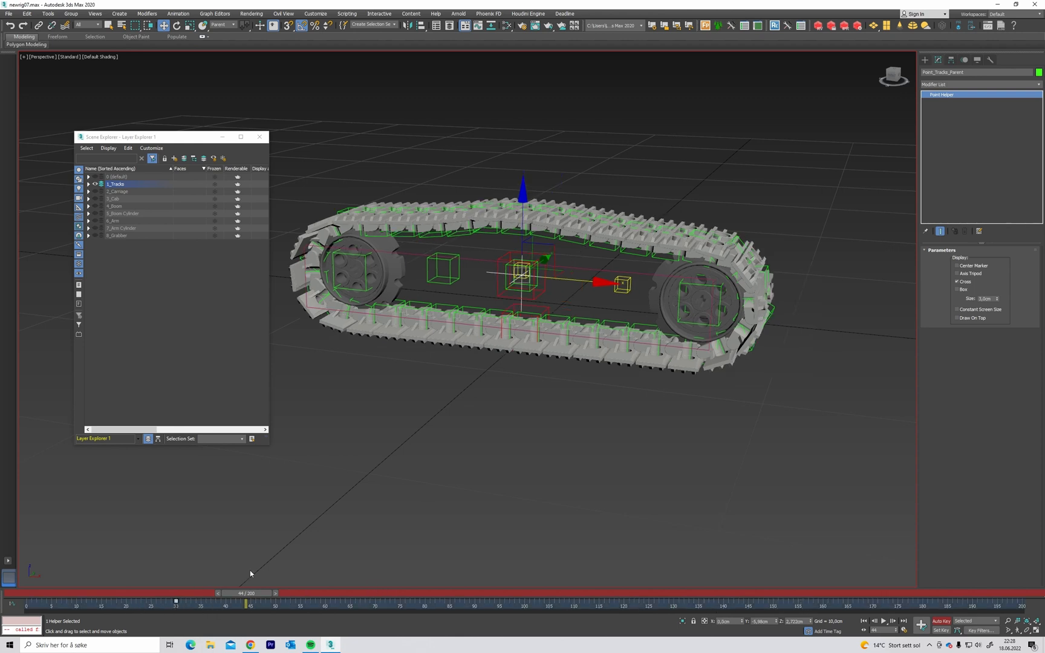
Go to frame 100 and key a new X position for the Point_Tracks_Parent helper.
mouse_move(243, 596)
left_mouse_down()
mouse_move(27, 594)
mouse_move(522, 591)
left_mouse_up()
key("w")
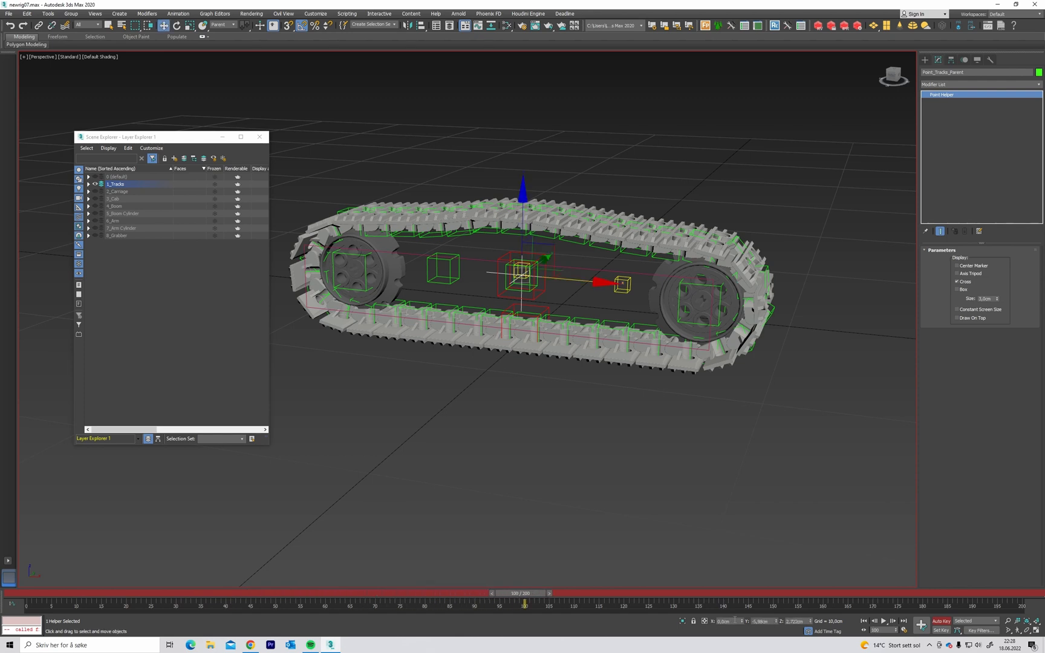
left_click(735, 620)
key("Return")
Key Track CTRL's Distance at 5 cm on frame 100 and hide the helpers from the viewport.
left_click(689, 281)
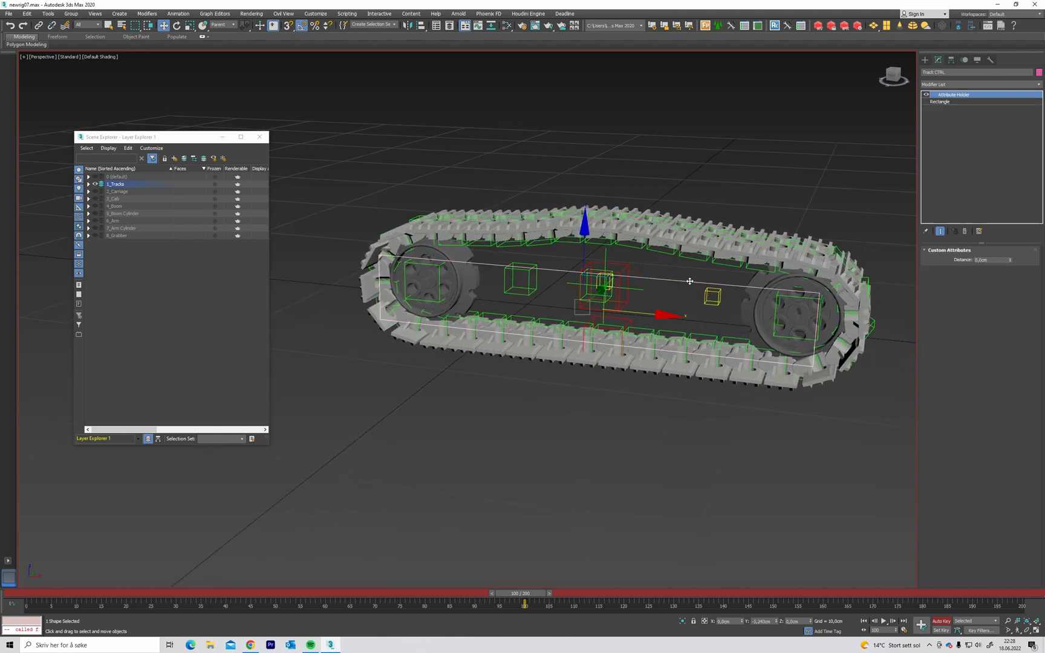
left_click(986, 260)
key("Return")
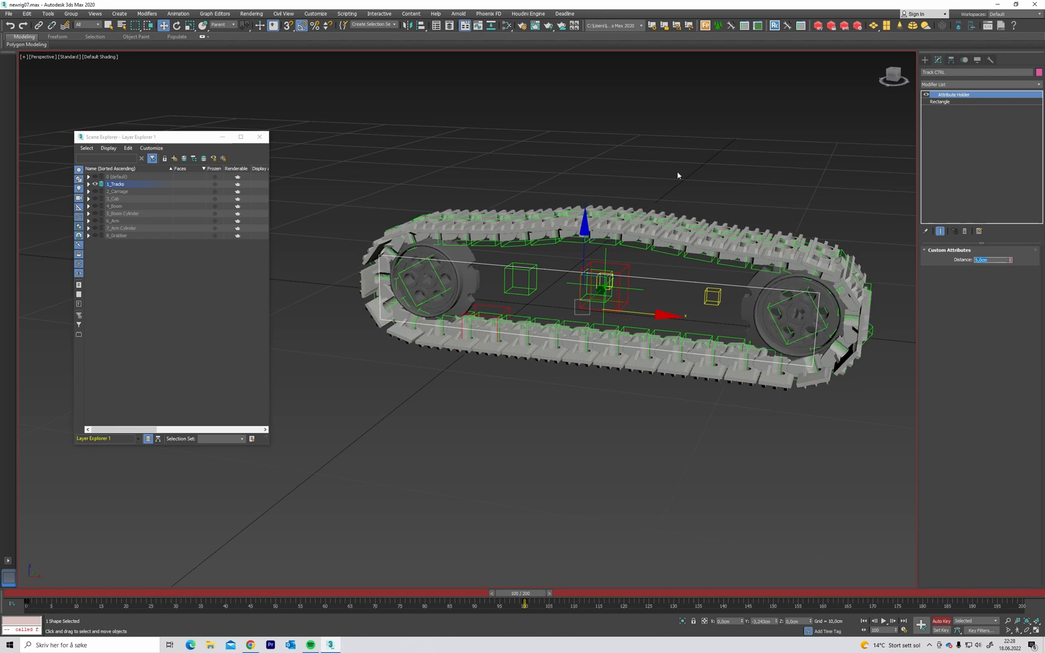
scroll(675, 244, "down", 3)
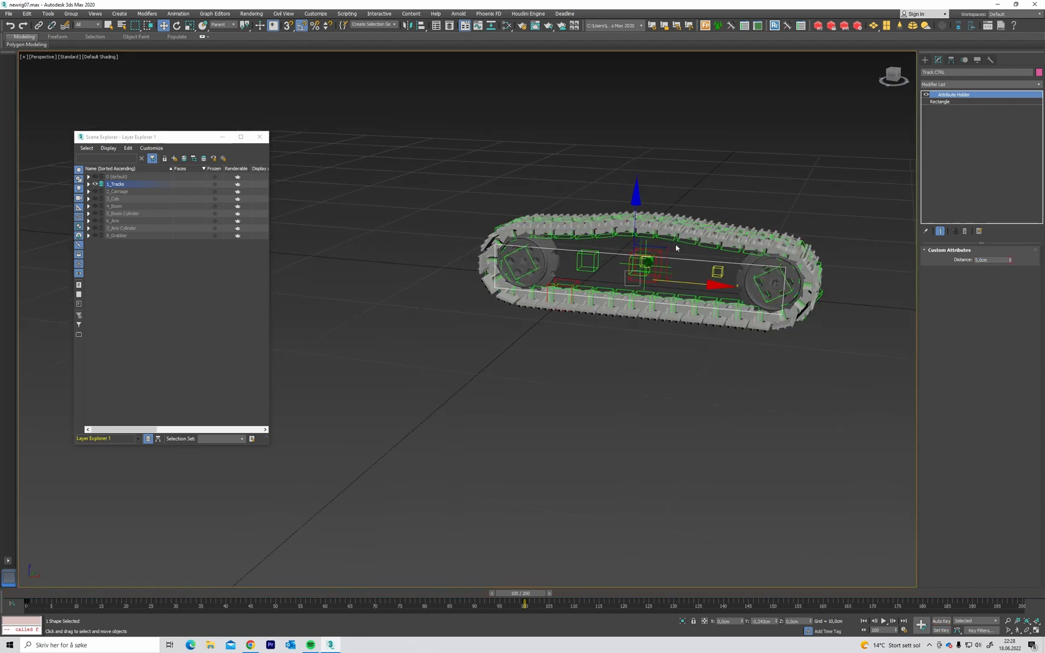
scroll(675, 248, "up", 3)
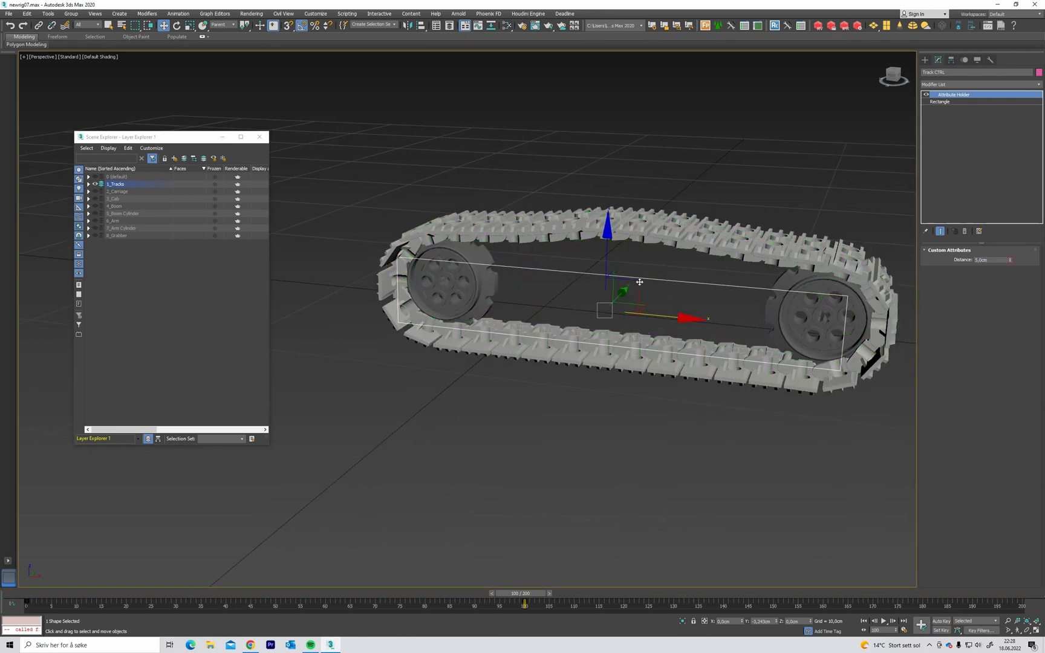
Play the animation from frame 0 to examine how the track links roll as the track moves forward.
left_click_drag(522, 597, 3, 533)
middle_click_drag(353, 437, 373, 431)
scroll(373, 430, "down", 3)
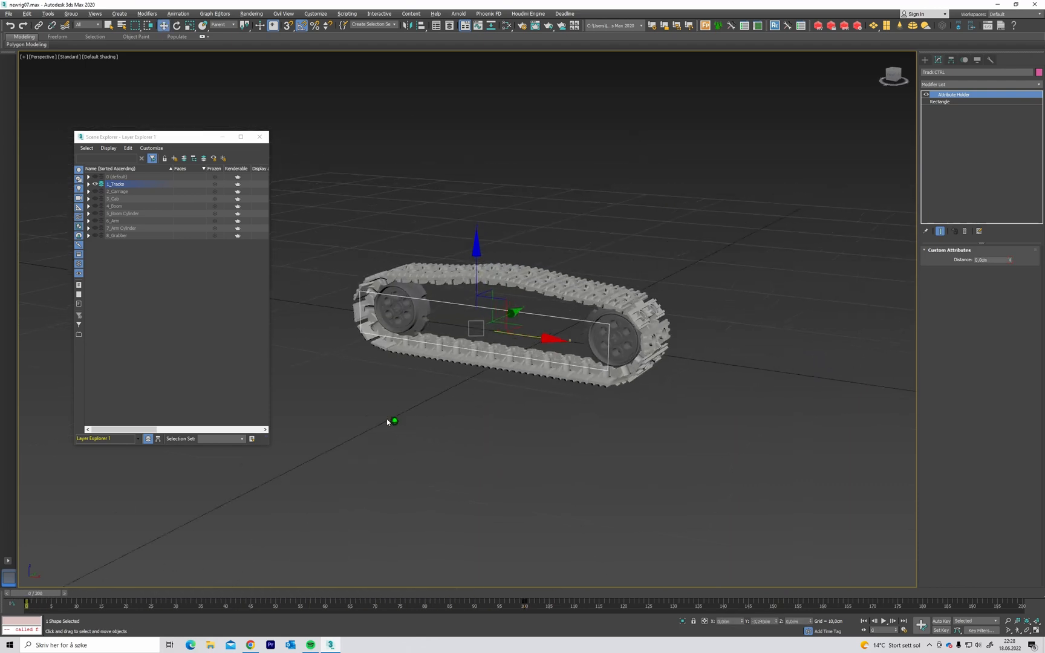
key("/")
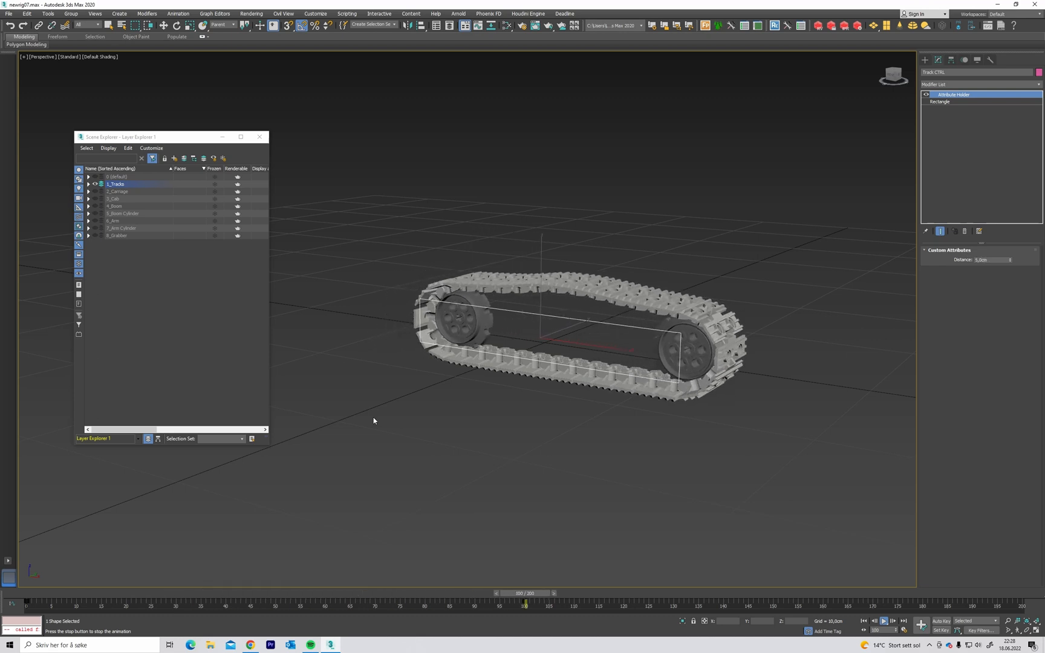
middle_click_drag(373, 419, 417, 444, "alt")
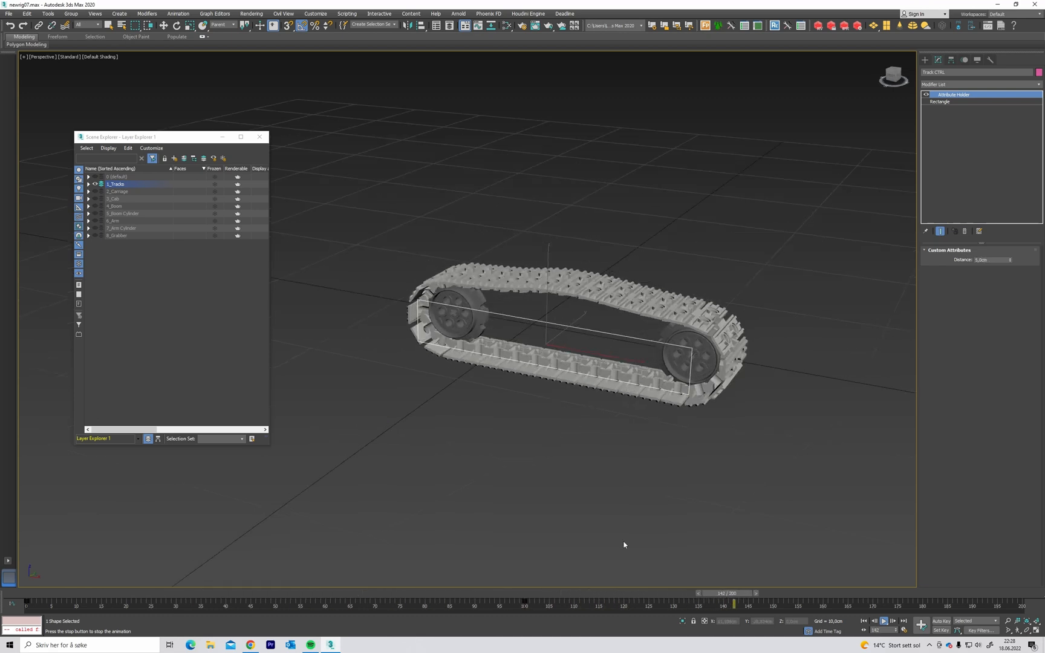
left_click(883, 621)
Review the time configuration and replay the track animation, ending back at frame 0.
left_click_drag(903, 595, 17, 537)
middle_click_drag(406, 508, 442, 498)
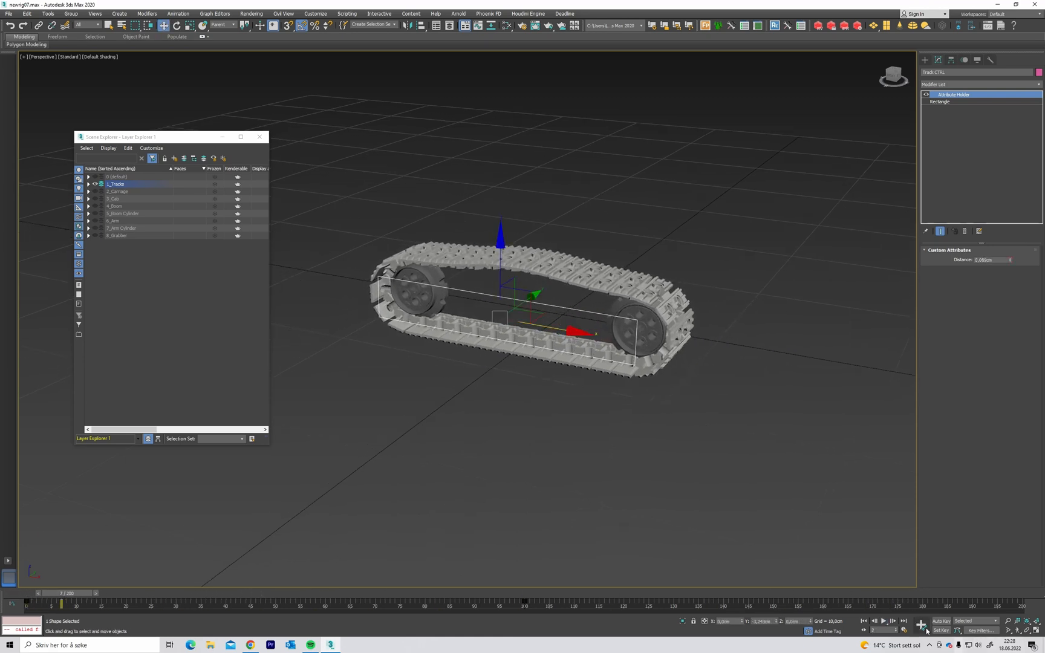
right_click(877, 622)
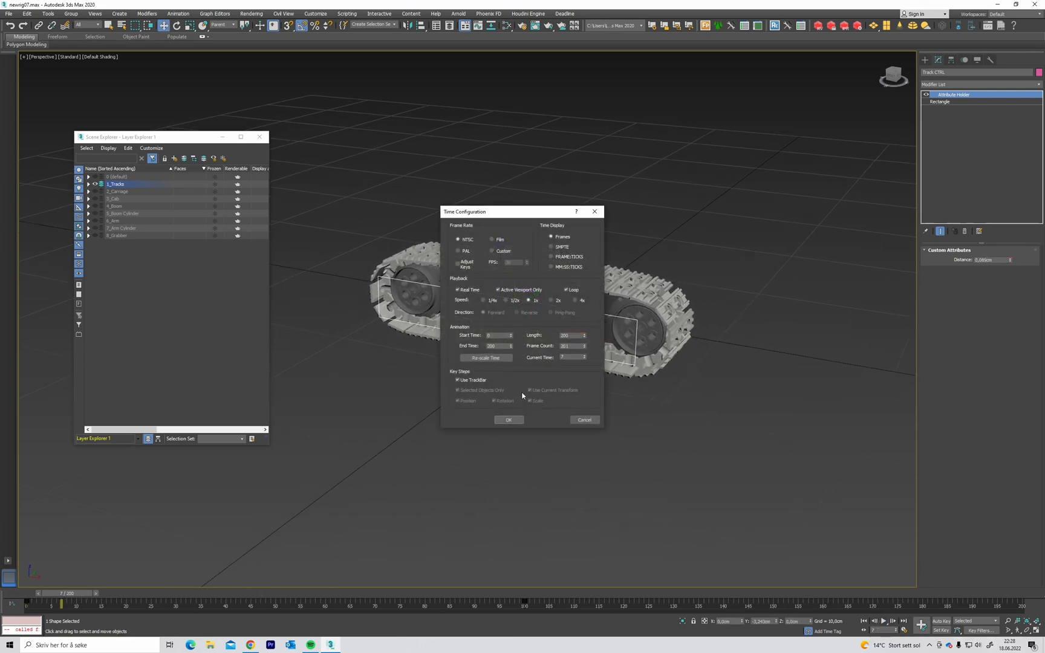
left_click(508, 419)
key("/")
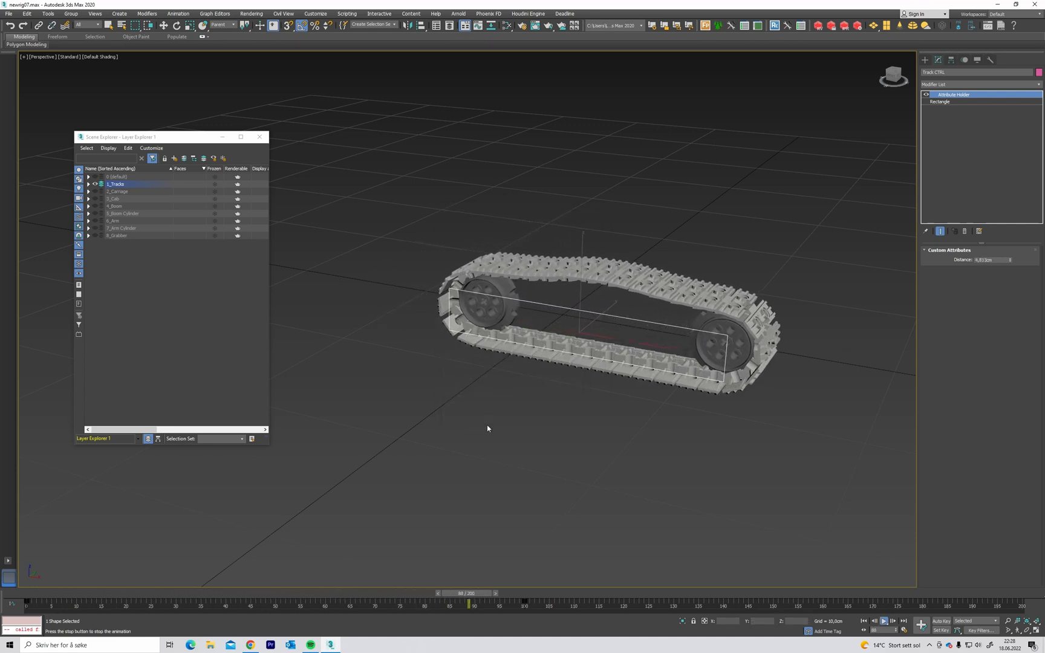
key("/")
key("w")
left_click_drag(519, 600, 30, 595)
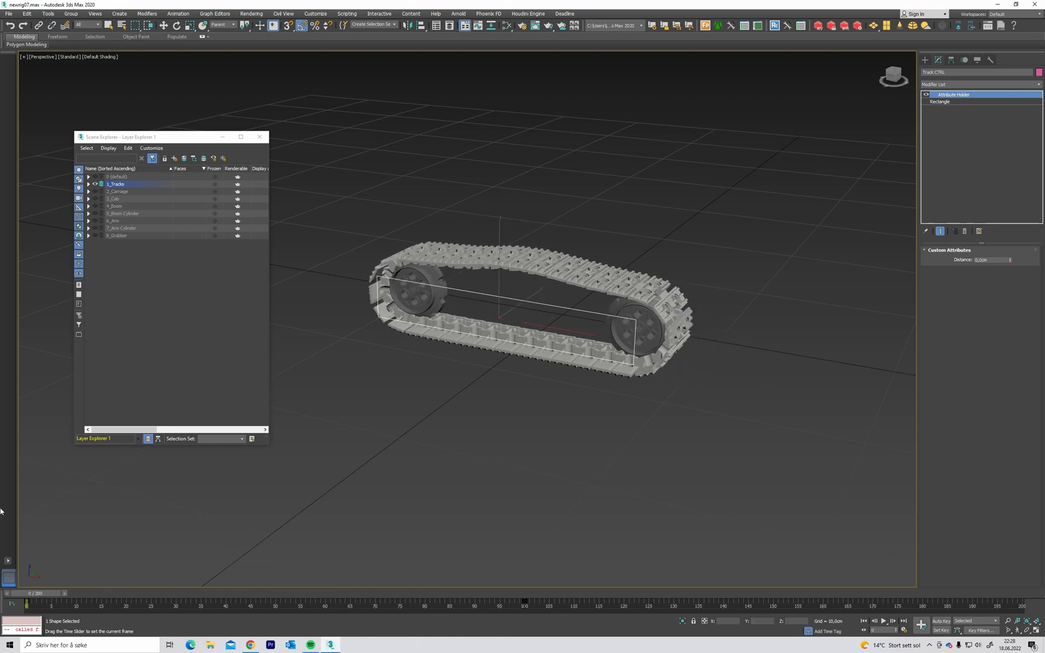
Draw a rectangle spline on the ground plane beside the track and set its length and width to 25 cm.
left_click(924, 59)
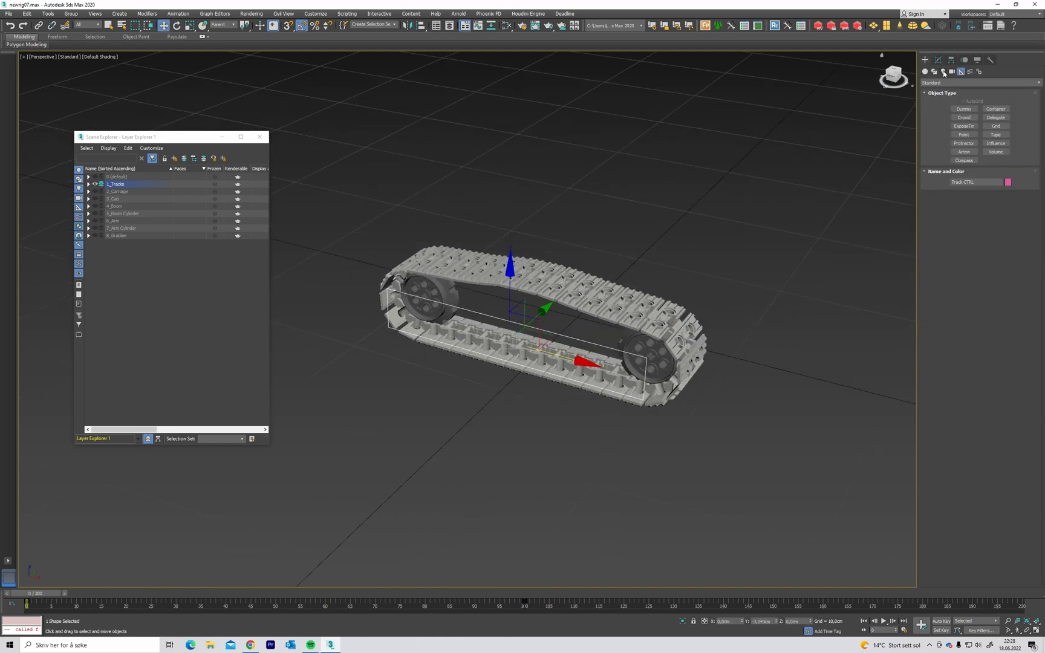
left_click(933, 72)
left_click(1001, 115)
scroll(629, 207, "down", 3)
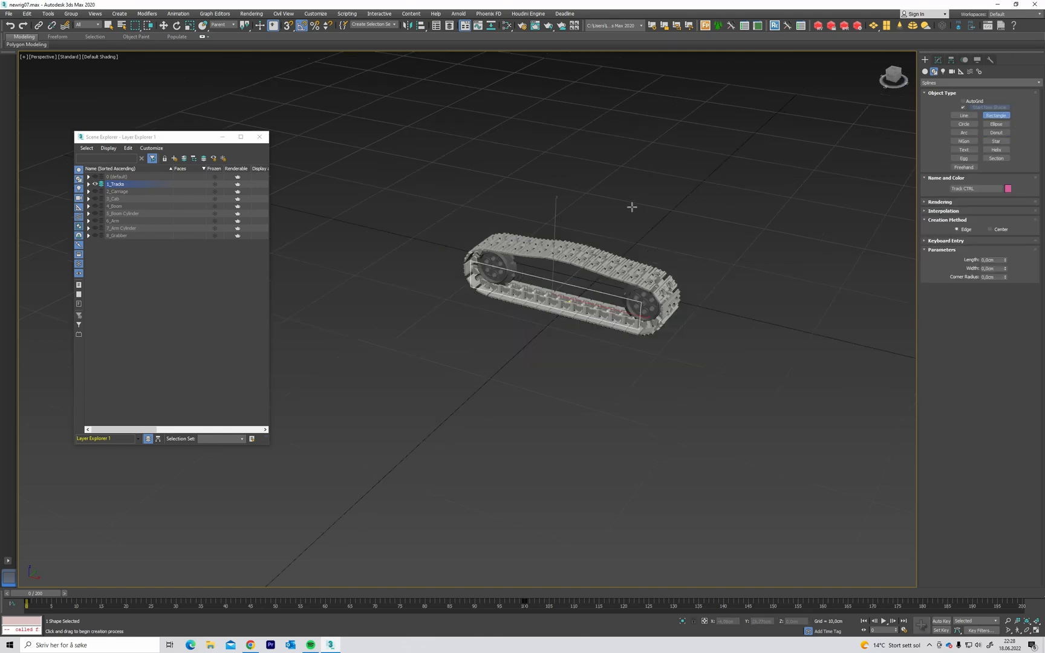
middle_click_drag(629, 208, 626, 281, "alt")
middle_click_drag(626, 280, 607, 275, "alt")
left_click_drag(378, 491, 399, 182)
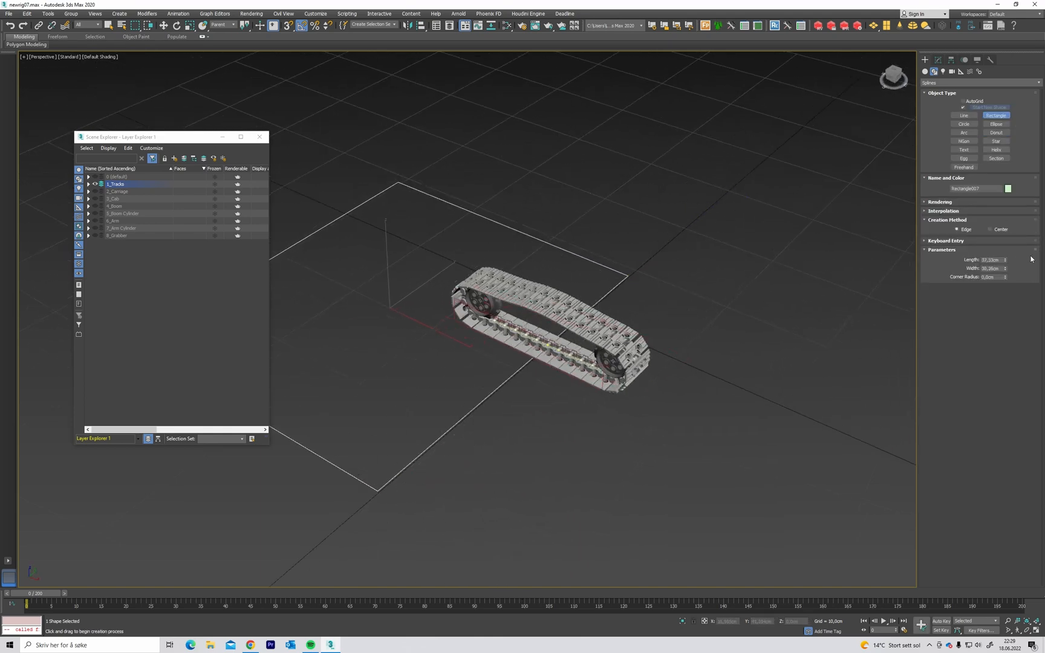
double_click(997, 259)
type("25")
double_click(995, 267)
type("25")
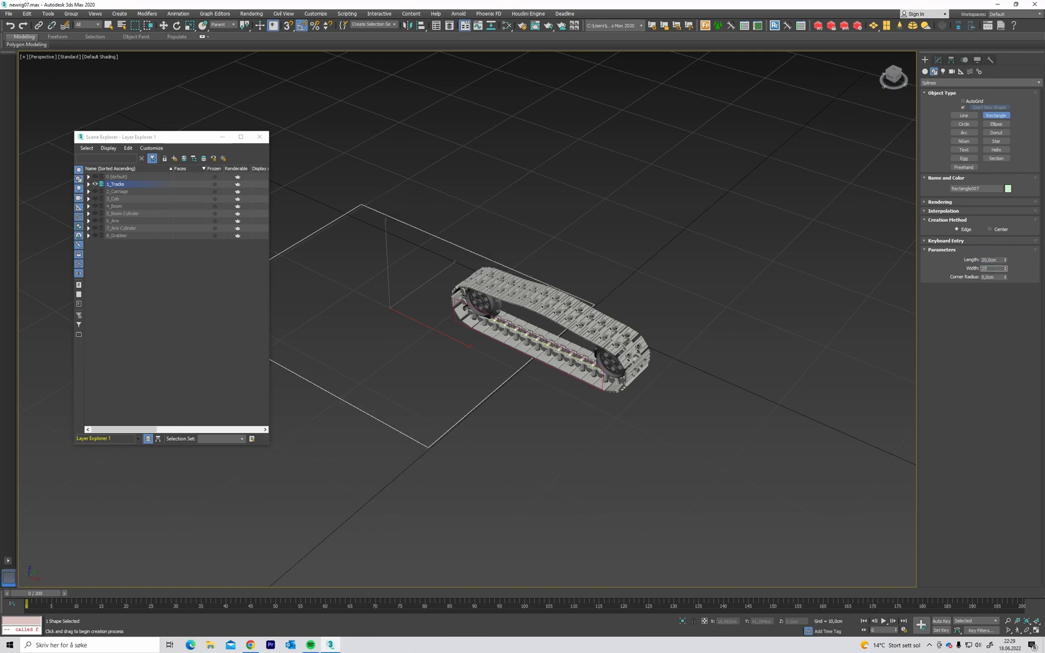
key("Return")
Move the new rectangle to X 0 and Y 0 and name it Position CTRL.
middle_click_drag(663, 260, 836, 242)
key("w")
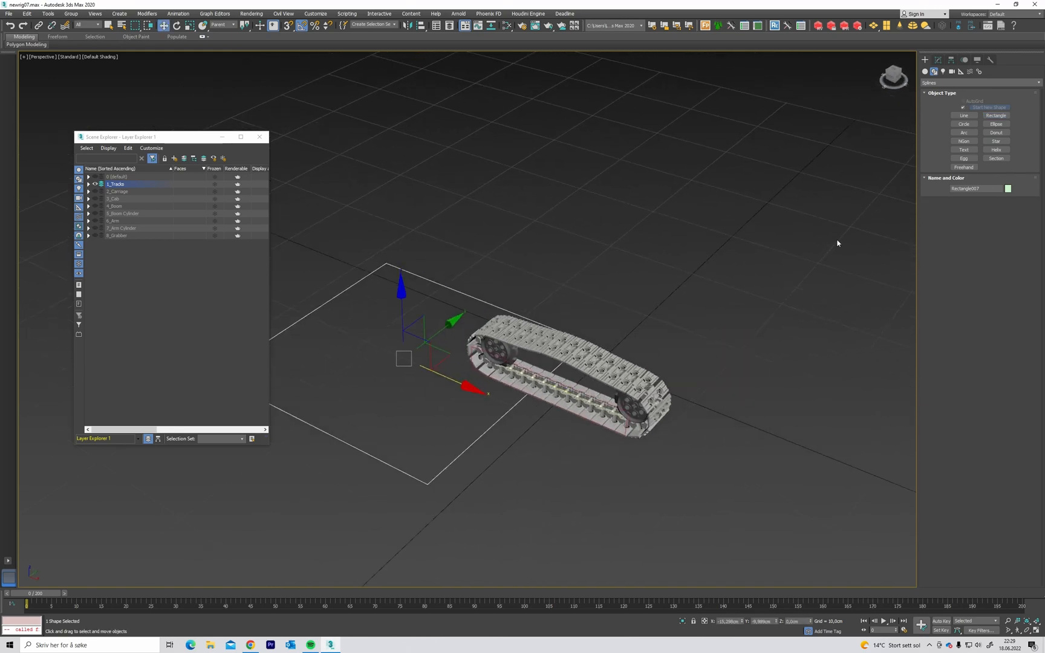
right_click(742, 622)
right_click(776, 622)
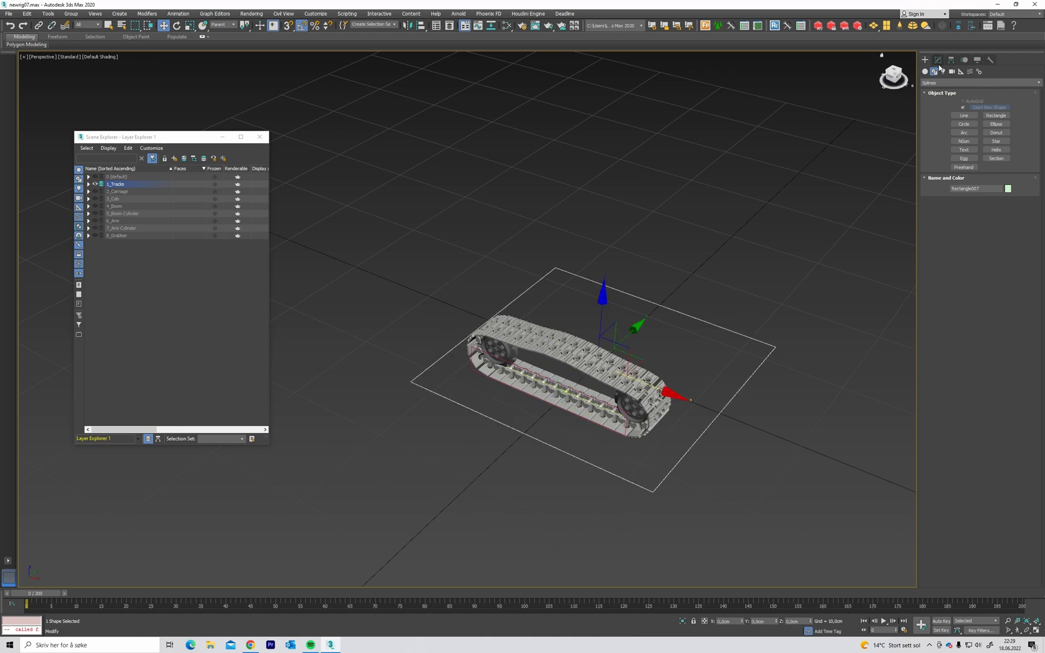
left_click(981, 188)
type("CTRL")
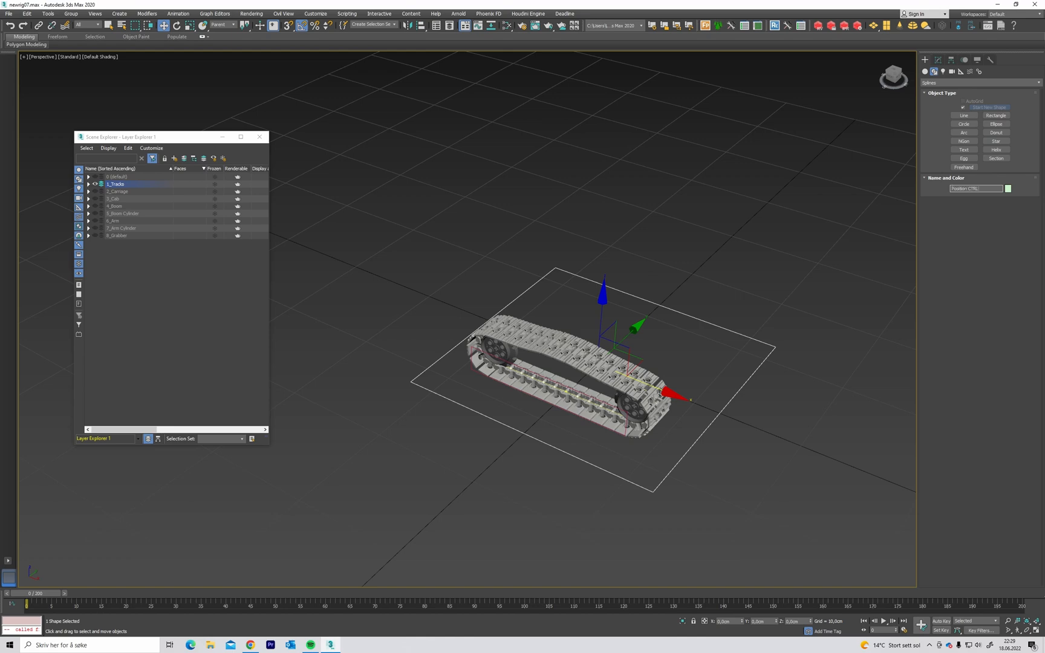
key("Return")
Show the helpers in the viewport again.
mouse_move(618, 343)
middle_mouse_down("alt")
mouse_move(604, 328)
mouse_move(629, 341)
mouse_move(411, 448)
middle_mouse_up("alt")
scroll(629, 341, "up", 5)
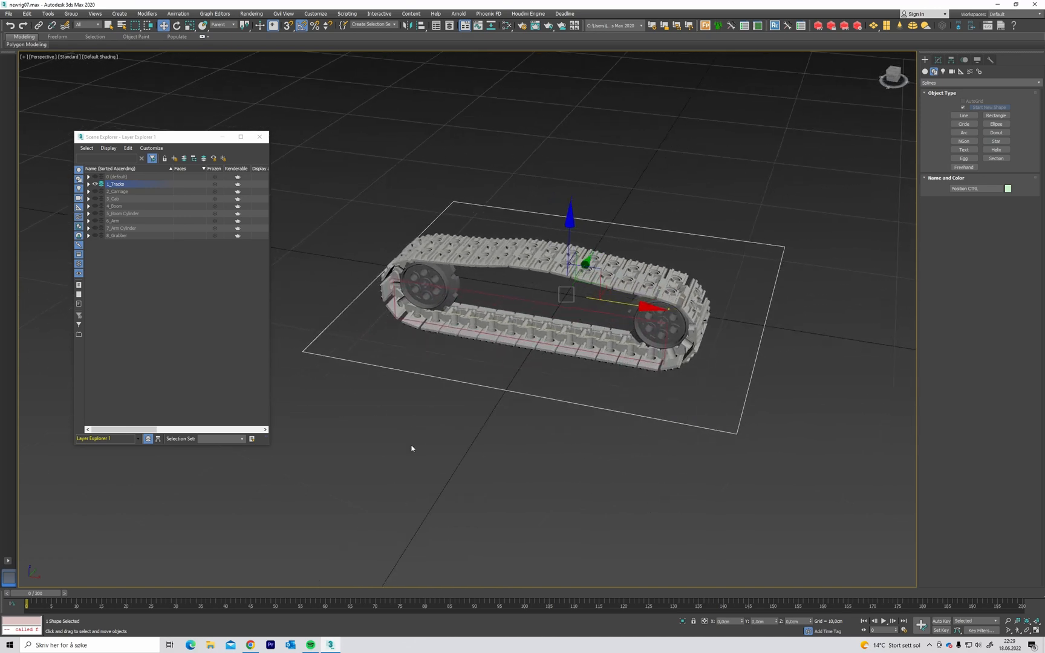
mouse_move(45, 593)
left_mouse_down()
mouse_move(158, 591)
mouse_move(133, 581)
mouse_move(33, 579)
left_mouse_up()
middle_click_drag(619, 320, 784, 309, "alt")
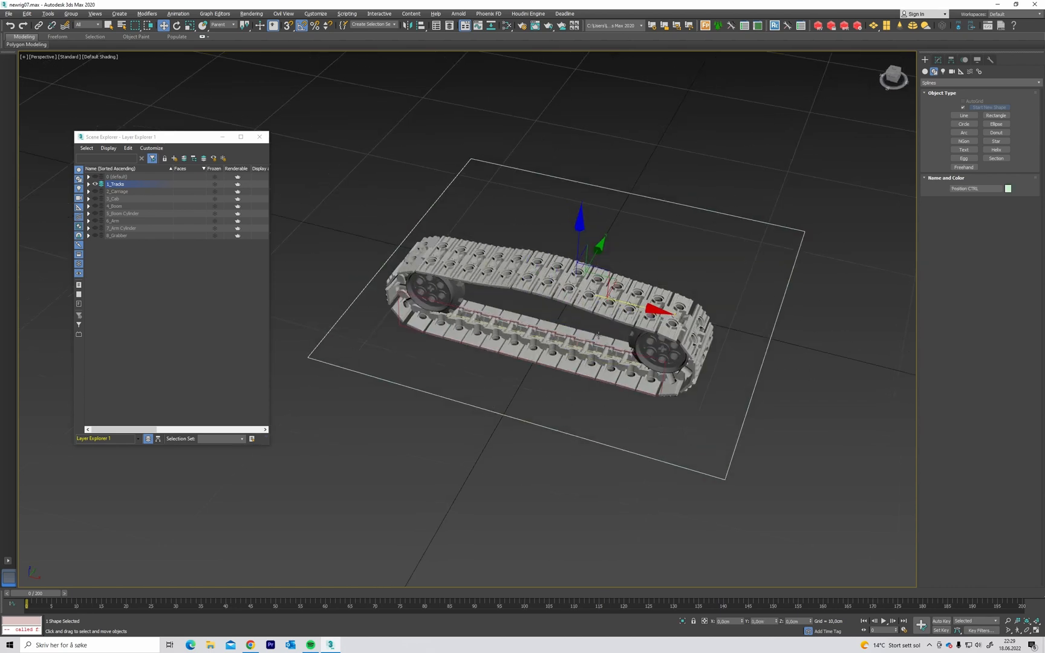
middle_click_drag(598, 334, 603, 304, "alt")
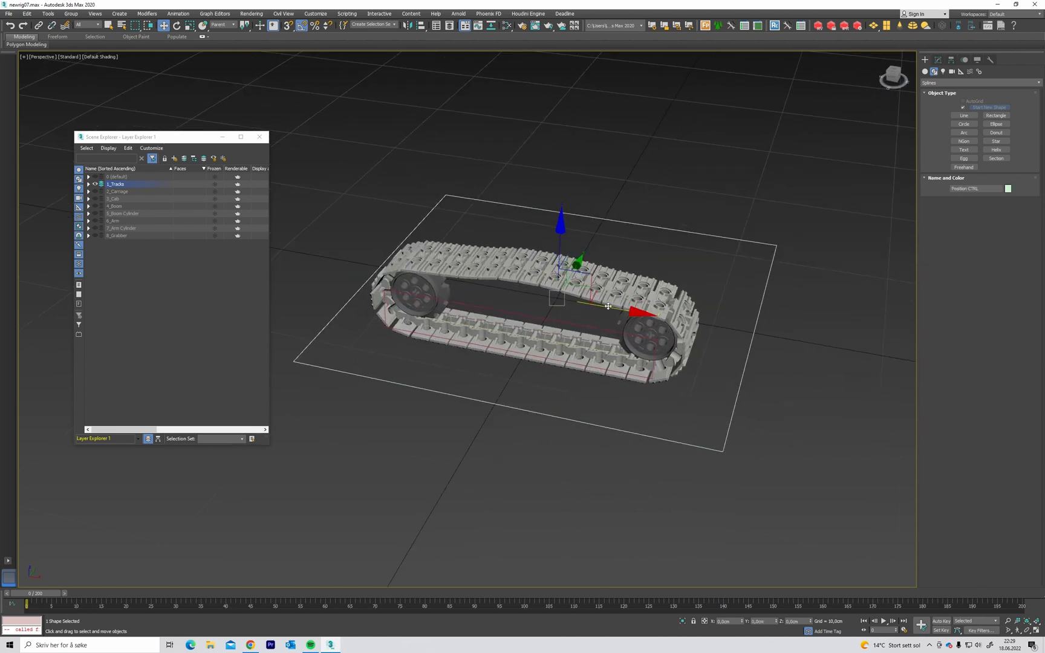
key("shift+h")
Examine the Point_Tracks_Parent helper, Track CTRL with its Distance attribute, and the Position CTRL rectangle around the track.
left_click(532, 303)
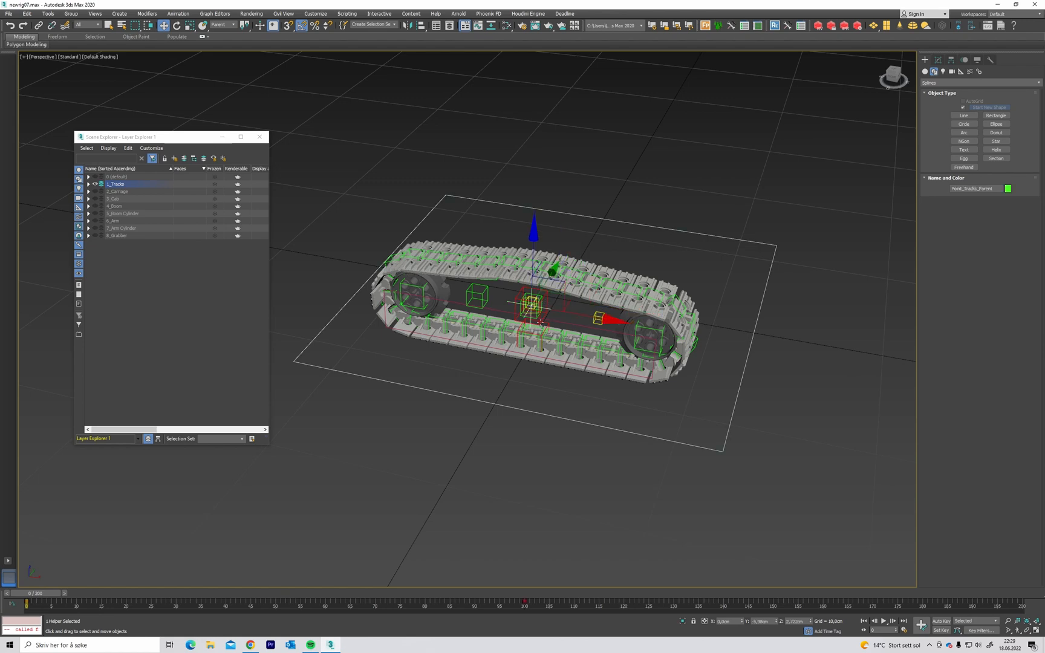
left_click(493, 311)
middle_click_drag(493, 310, 486, 295, "alt")
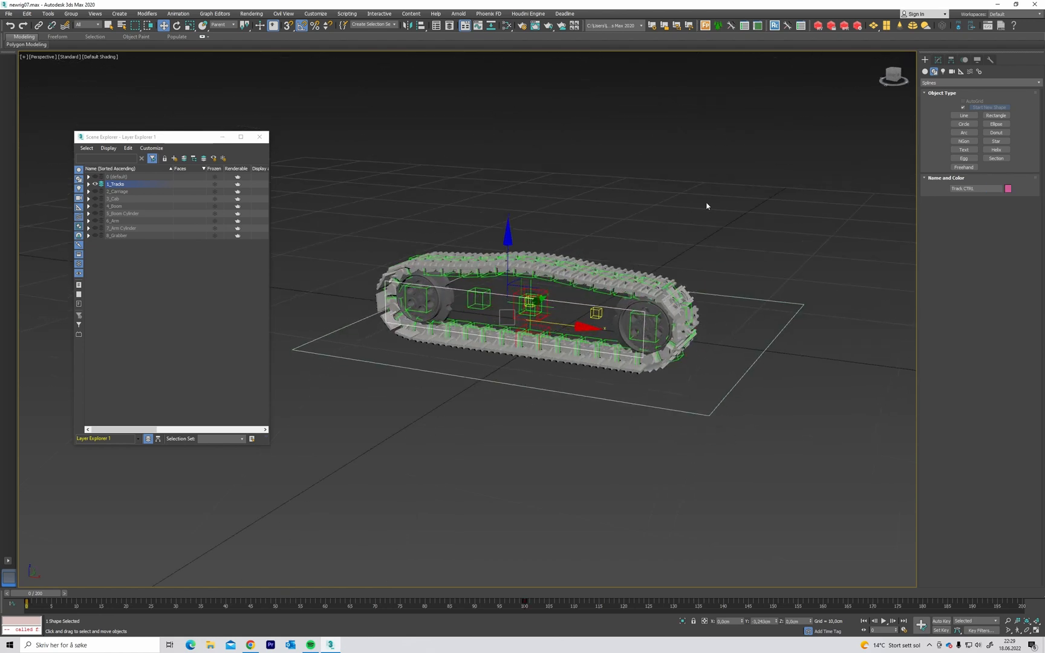
left_click(939, 60)
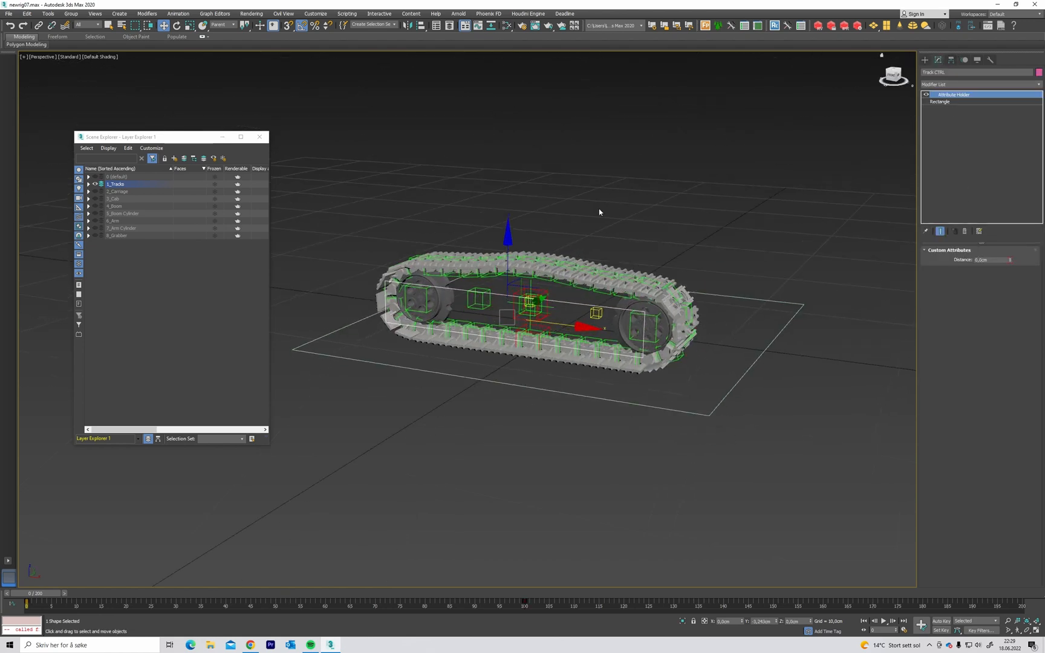
middle_click_drag(599, 212, 582, 224, "alt")
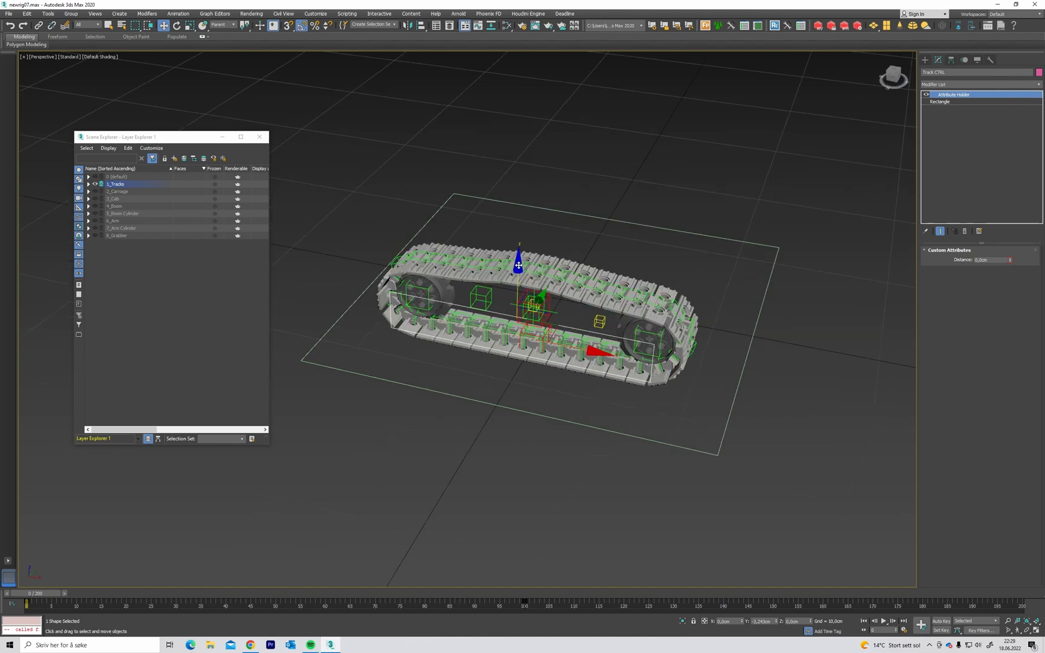
middle_click_drag(519, 267, 533, 275)
middle_click_drag(532, 275, 534, 281, "alt")
middle_click_drag(559, 329, 533, 317, "alt")
scroll(540, 292, "up", 3)
mouse_move(534, 317)
middle_mouse_down("alt")
mouse_move(537, 325)
mouse_move(523, 323)
mouse_move(532, 320)
middle_mouse_up("alt")
scroll(535, 323, "down", 3)
middle_click_drag(607, 230, 619, 228, "alt")
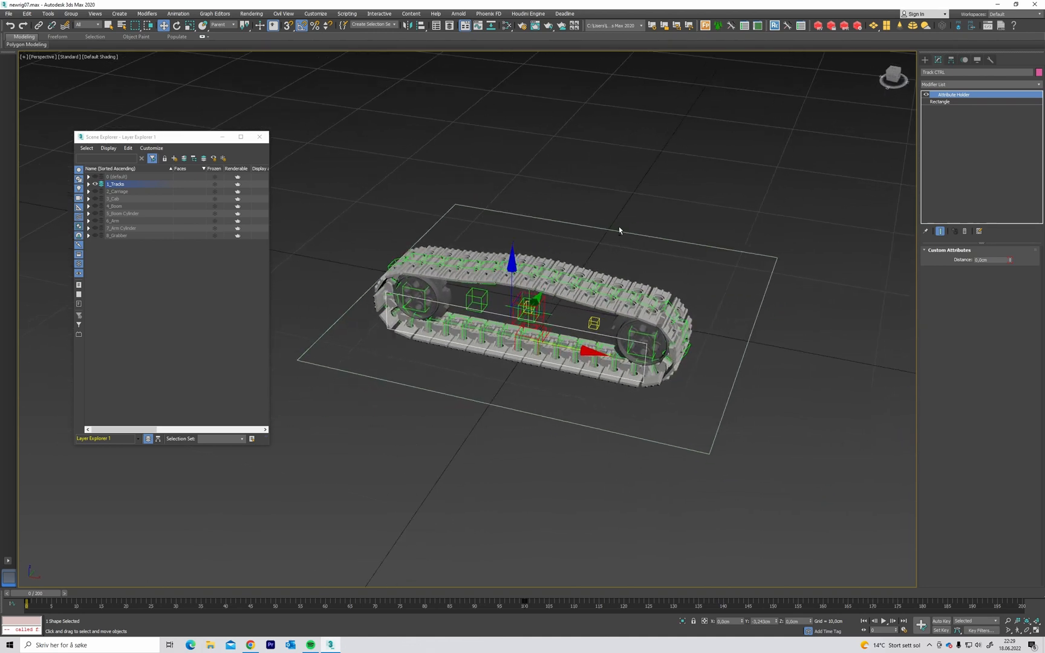
left_click(663, 240)
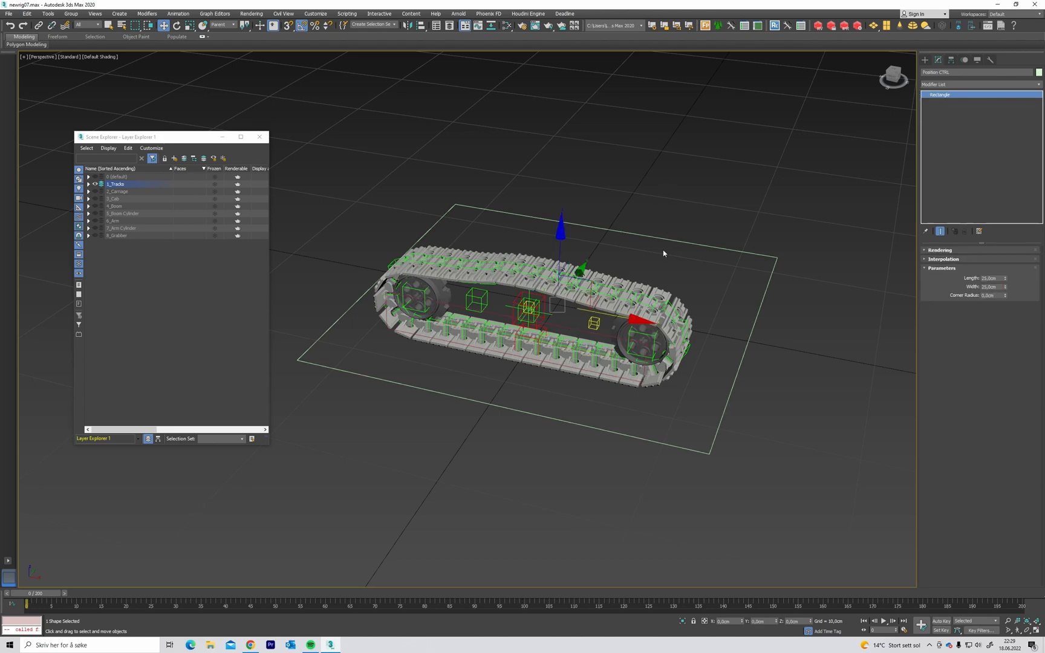
middle_click_drag(816, 162, 819, 159)
middle_click_drag(687, 255, 584, 289, "alt")
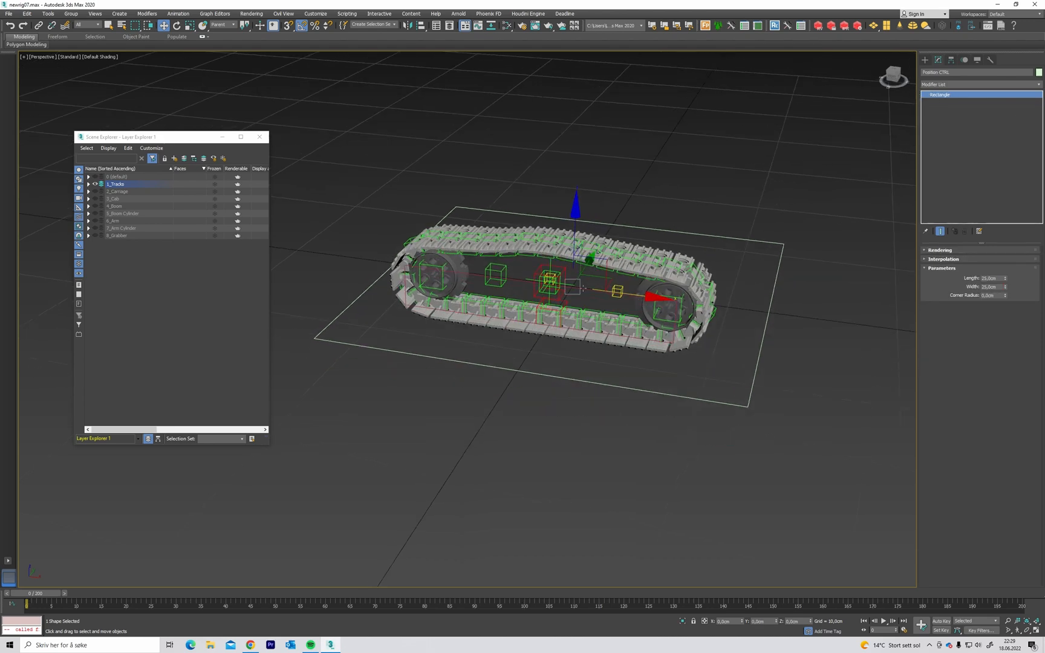
scroll(564, 273, "up", 3)
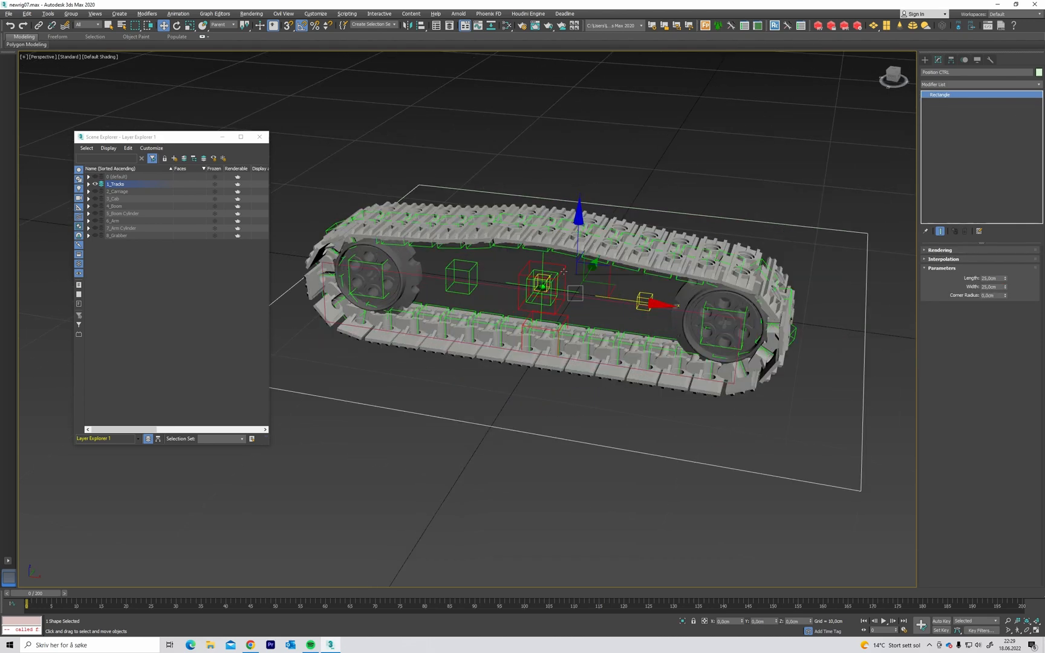
Link the Point_Tracks_Parent helper to Position CTRL as its child.
left_click(544, 262)
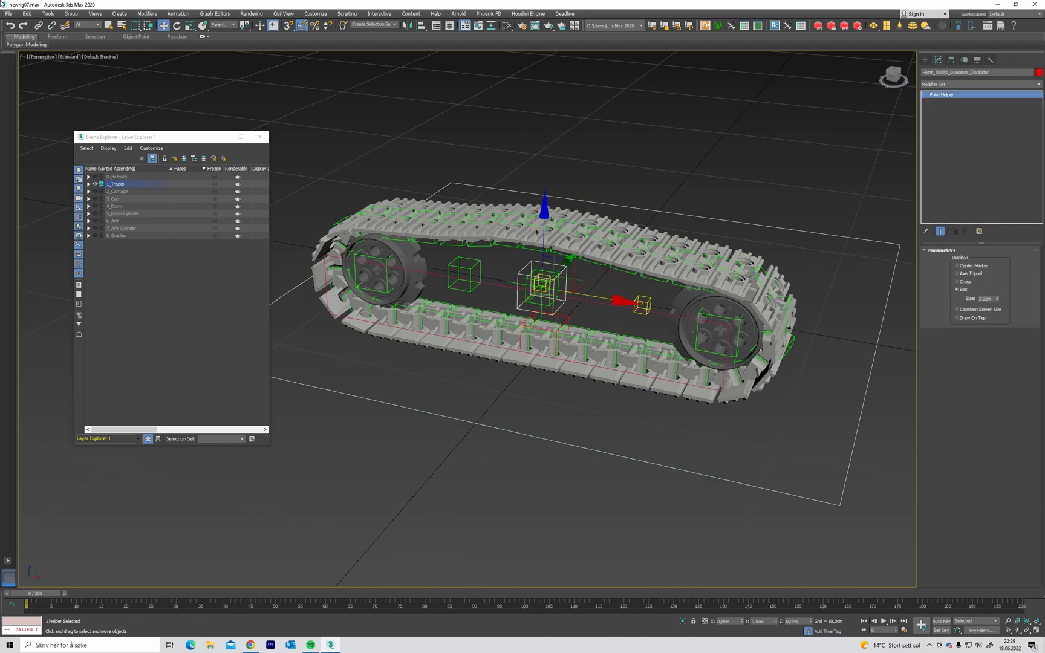
key("Page_Up")
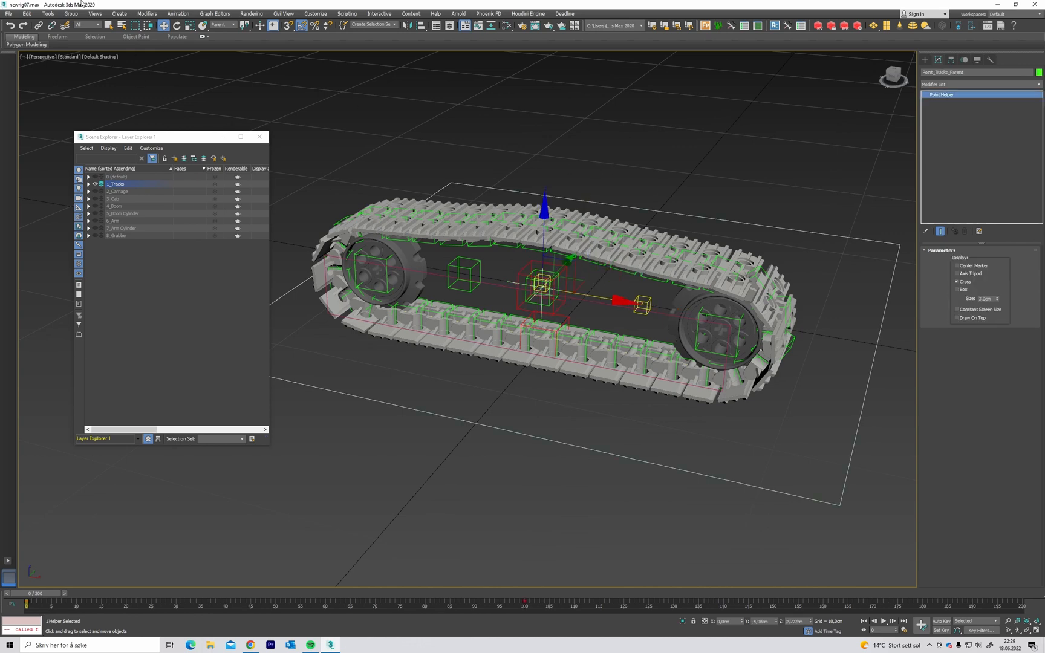
left_click(39, 25)
key("space")
left_click_drag(659, 196, 701, 218)
key("space")
left_click(737, 198)
left_click(756, 226)
key("w")
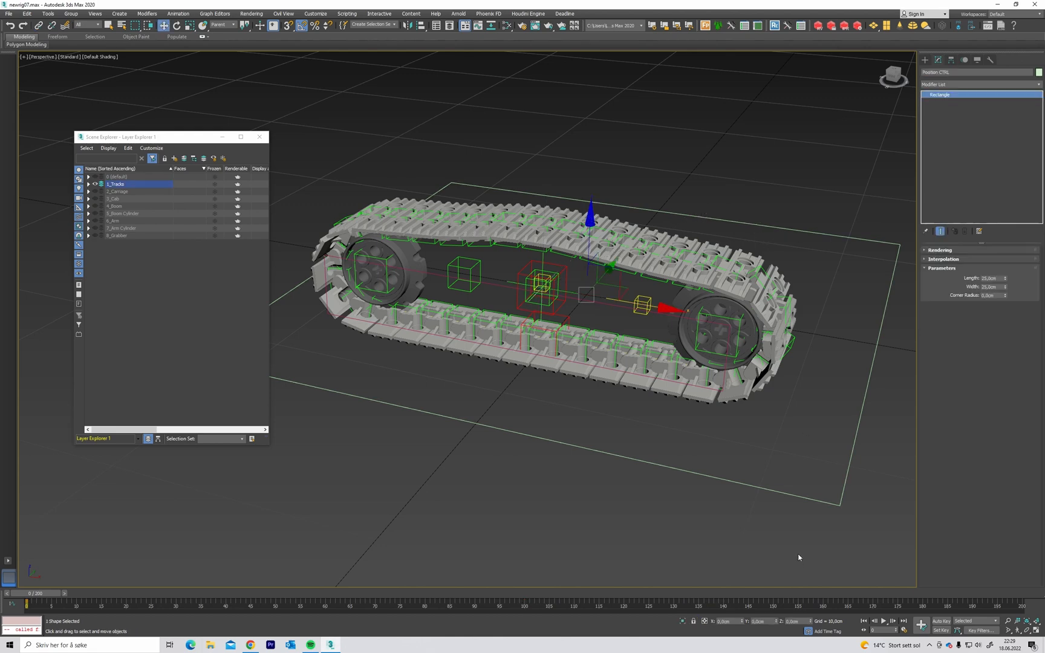
Try rotating Position CTRL to test whether the linked track assembly follows it.
middle_click_drag(552, 447, 550, 210)
key("e")
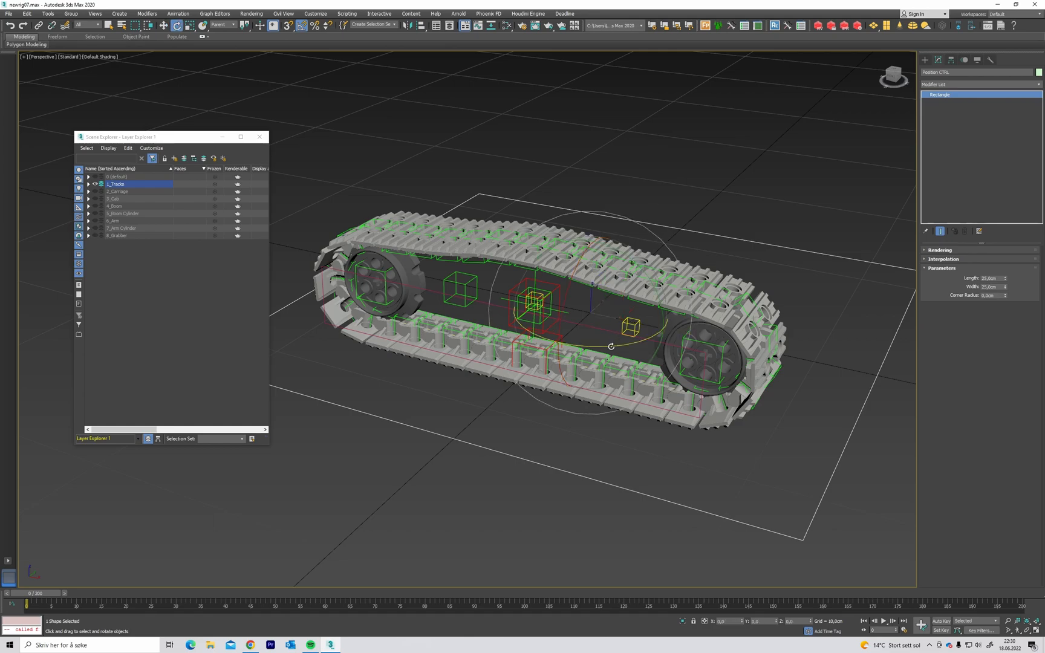
left_click_drag(613, 336, 592, 302)
left_click(692, 139)
Select Point_TrackLinks_MasterCtrl and inspect the Float Script expression on its Path Constraint's Percent track.
left_click(567, 321)
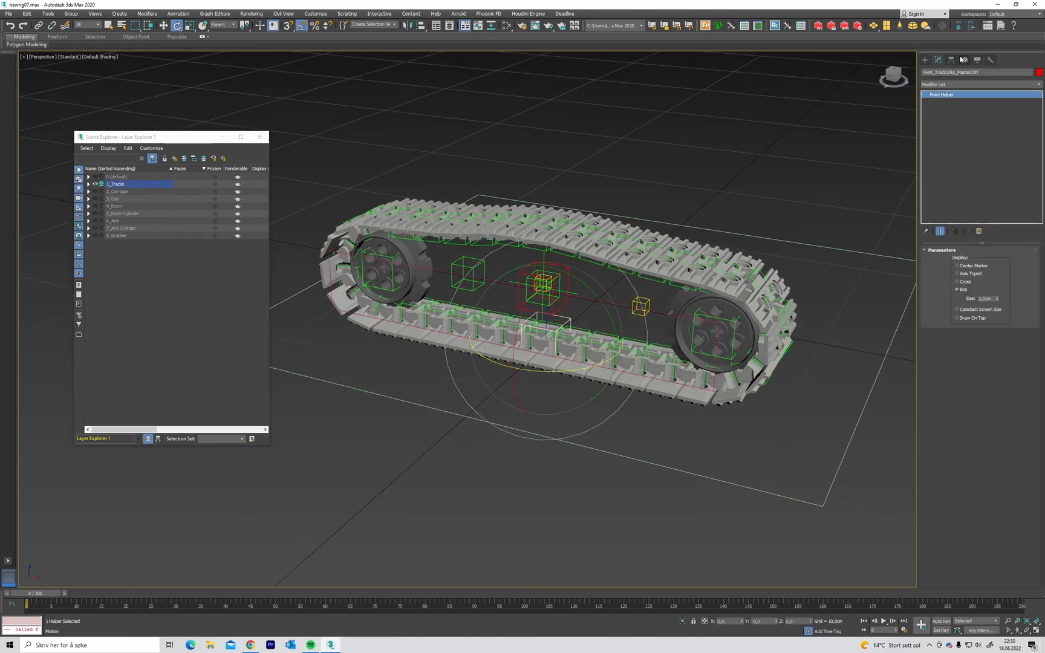
left_click(963, 60)
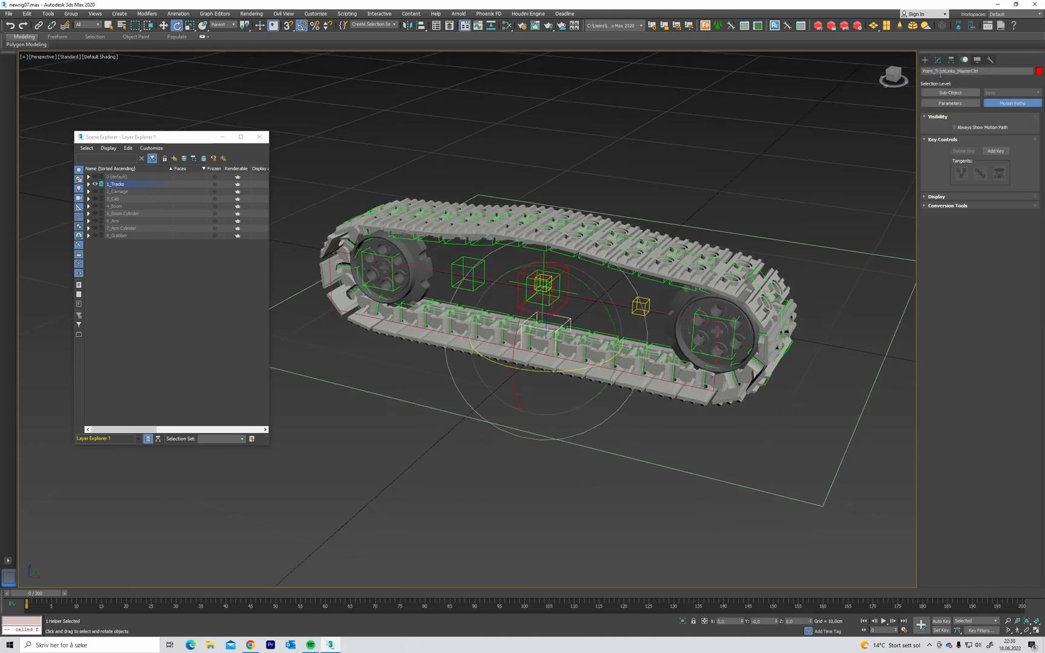
left_click(951, 59)
left_click(965, 60)
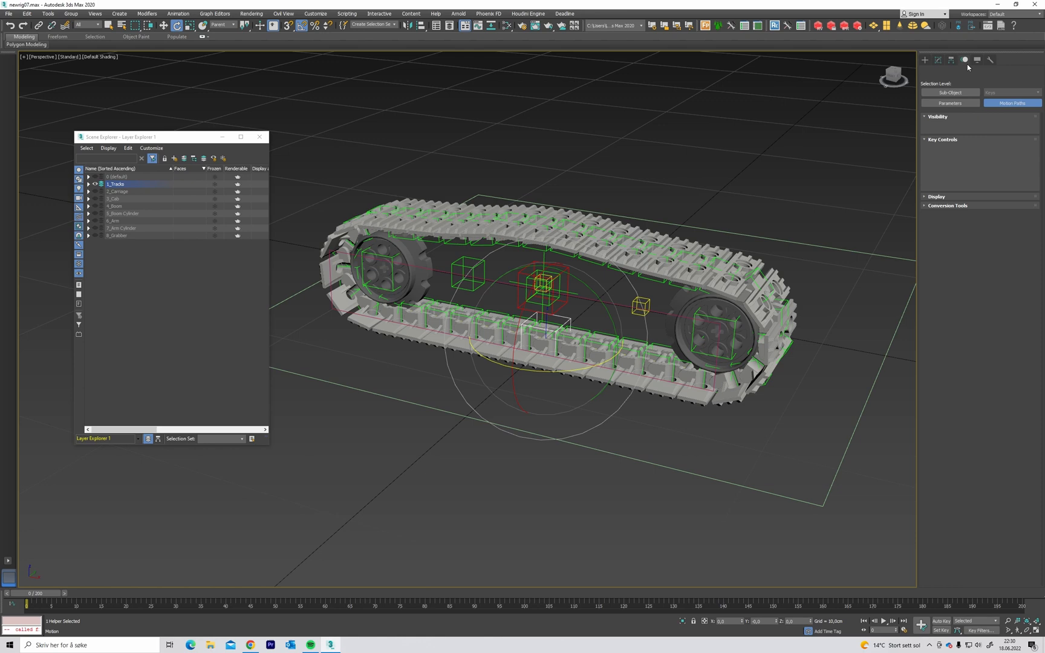
left_click(952, 103)
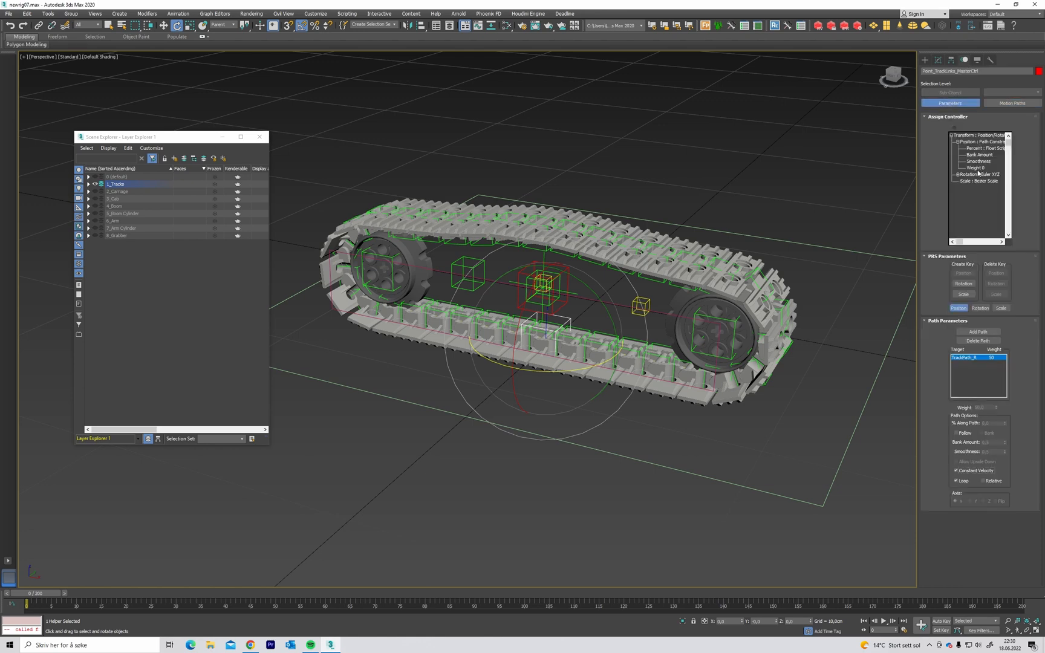
left_click(984, 148)
double_click(994, 150)
left_click(467, 164)
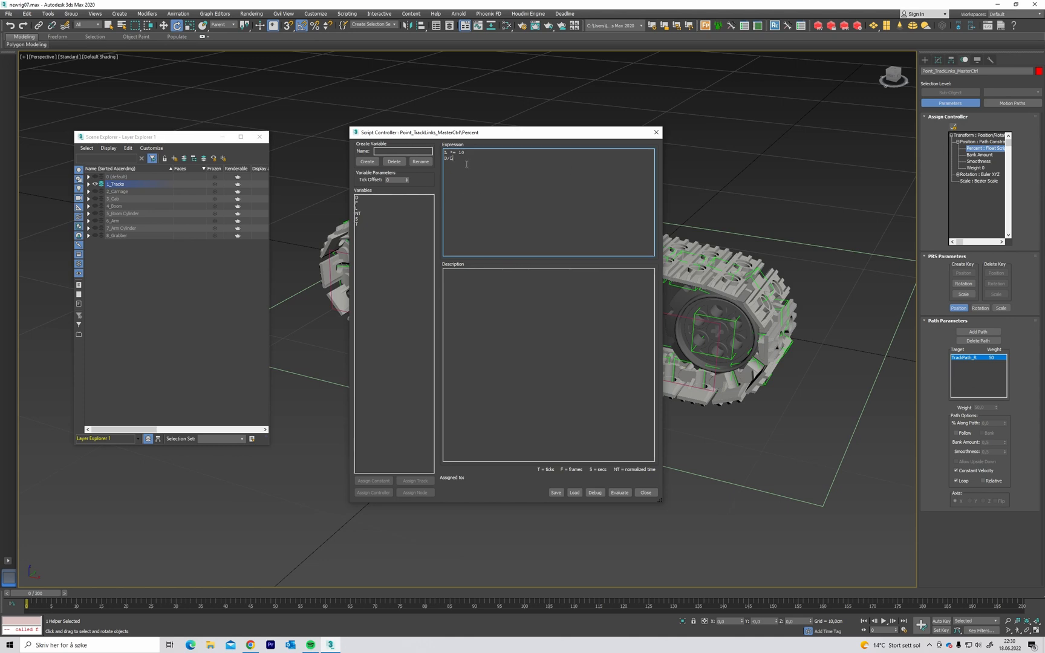
left_click(656, 132)
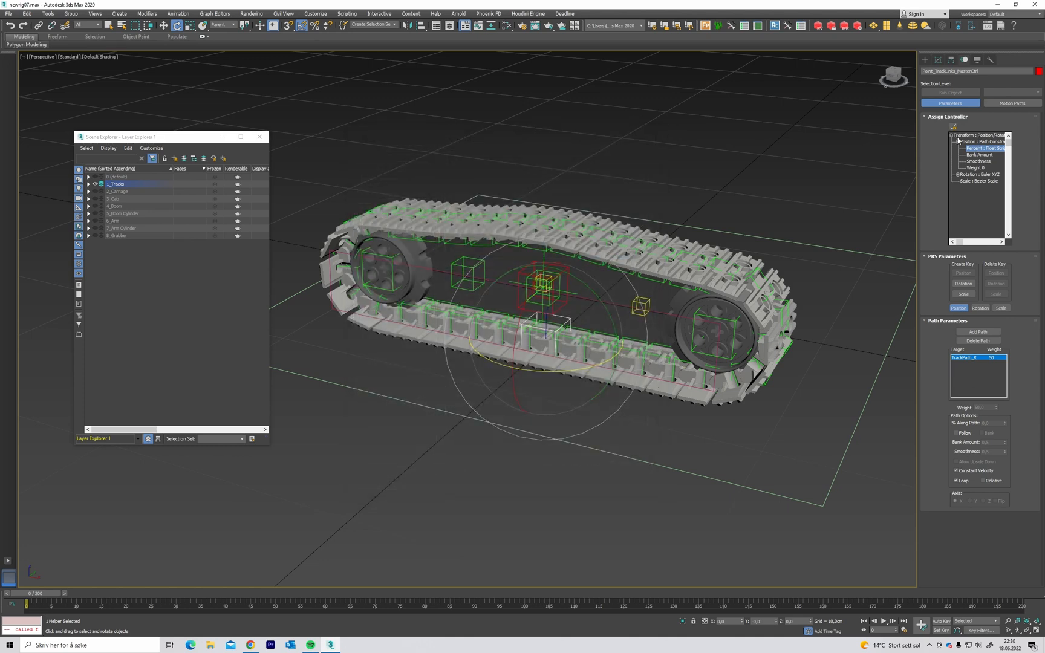
Assign a Float List controller to the Percent track of Point_TrackLinks_MasterCtrl.
left_click(952, 126)
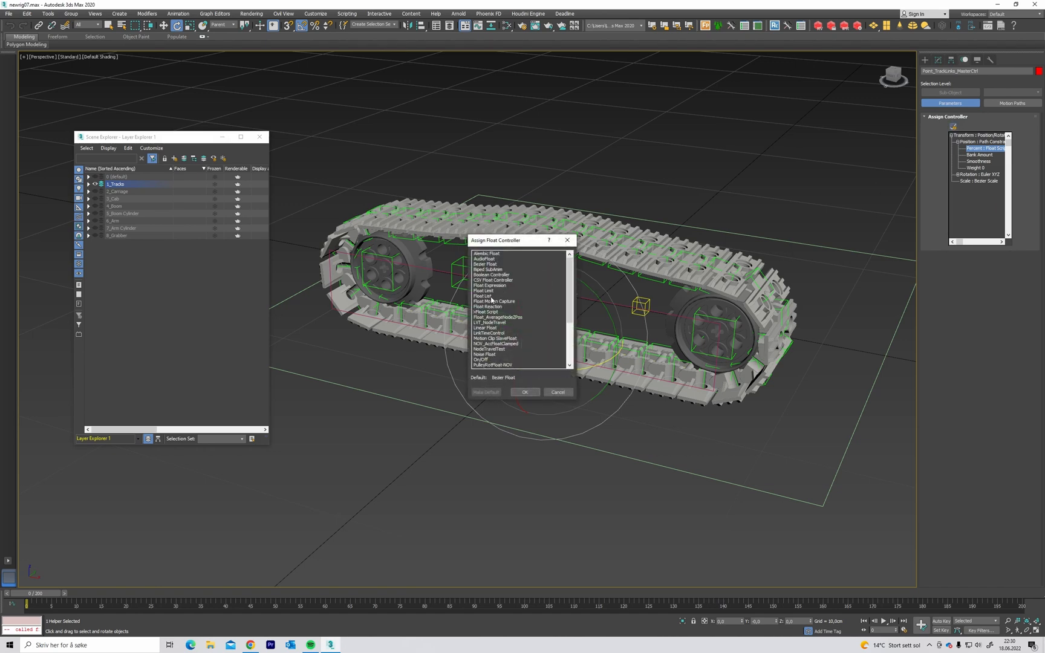
left_click(490, 296)
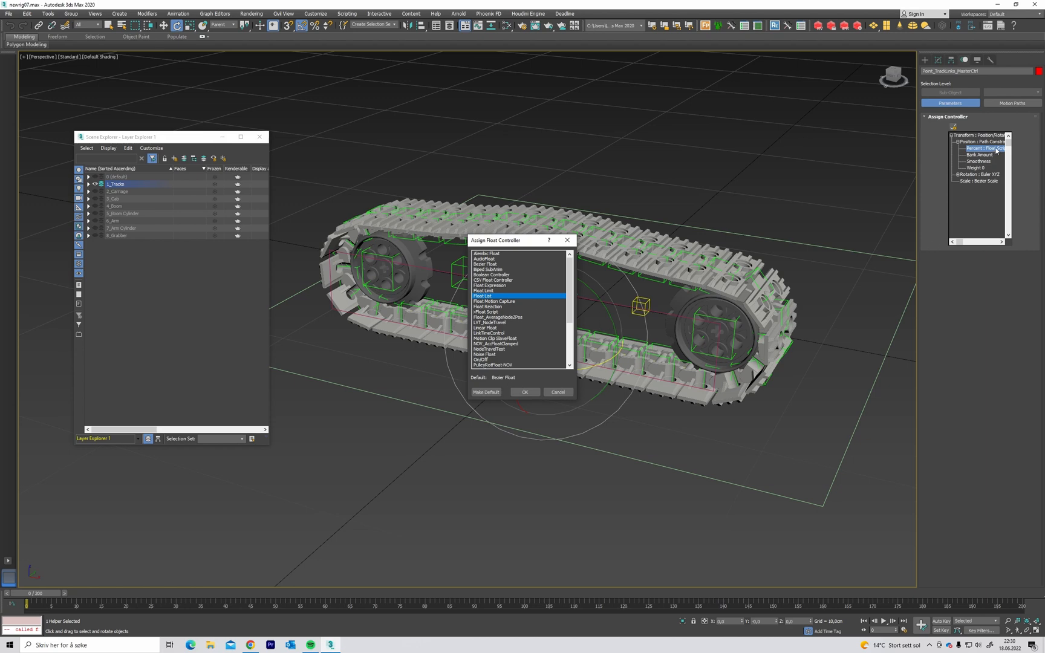
left_click(524, 392)
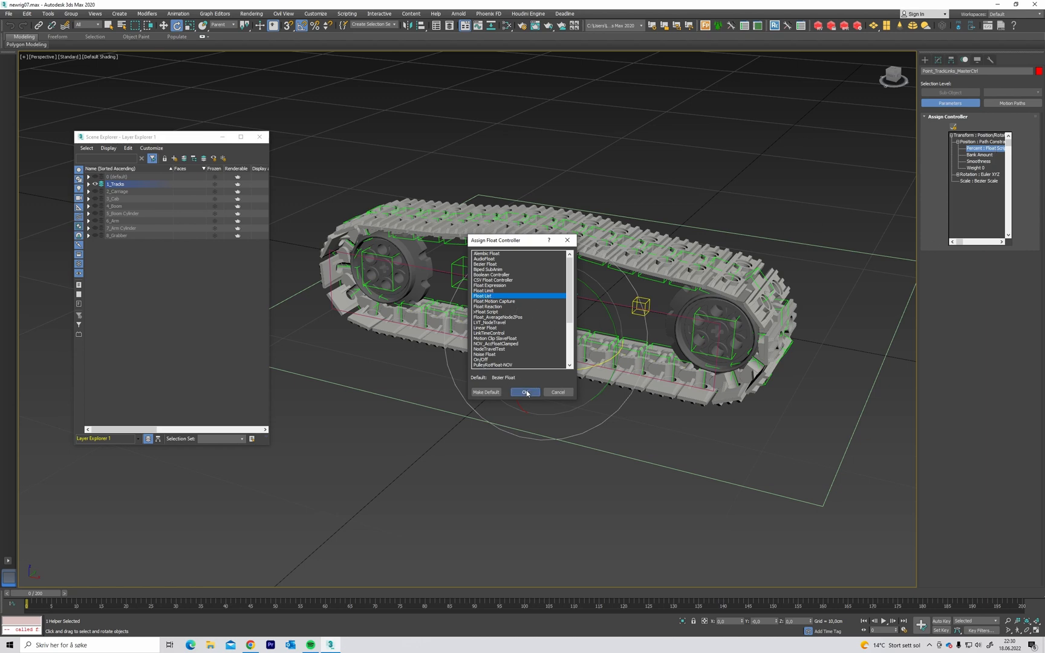
Copy the Float Script controller in the Percent track's Float List and paste it as a copy into the Available slot.
left_click(964, 149)
left_click(983, 161)
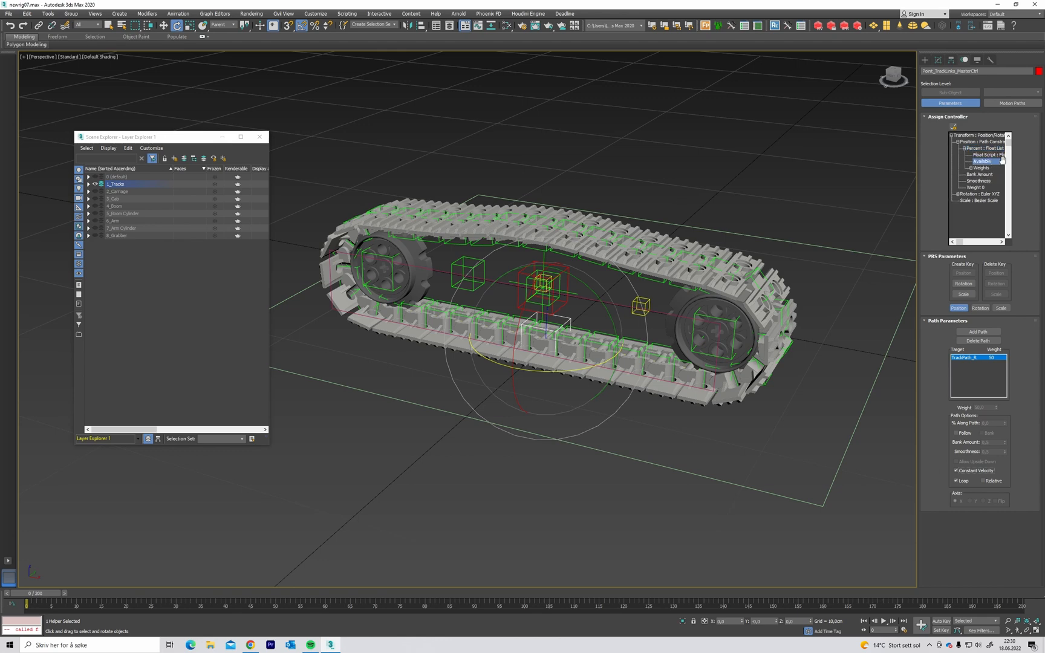
left_click(985, 154)
right_click(989, 155)
left_click(993, 192)
right_click(981, 161)
left_click(982, 207)
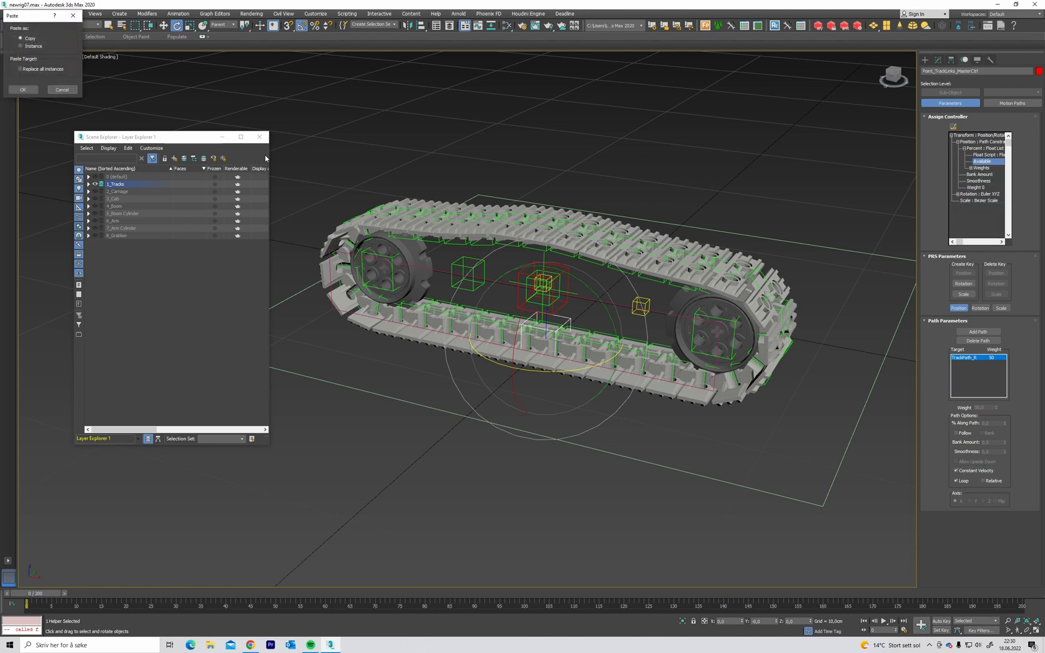
left_click(23, 90)
Name the two Float Script entries in the Percent track's Float List DistanceAttri and Rotation.
double_click(985, 149)
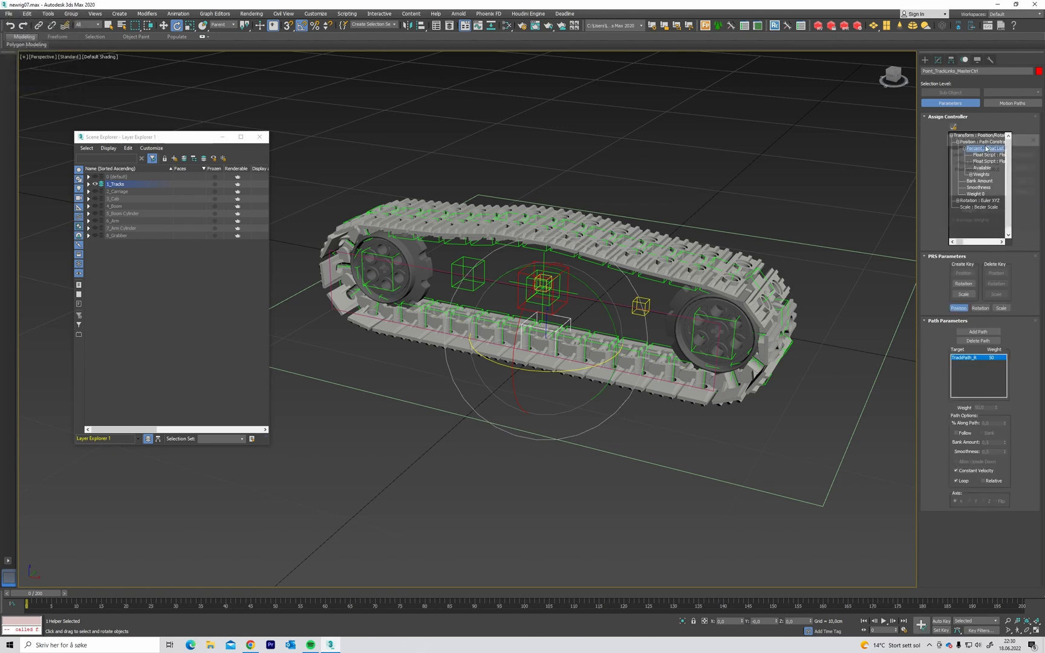
left_click_drag(970, 138, 839, 131)
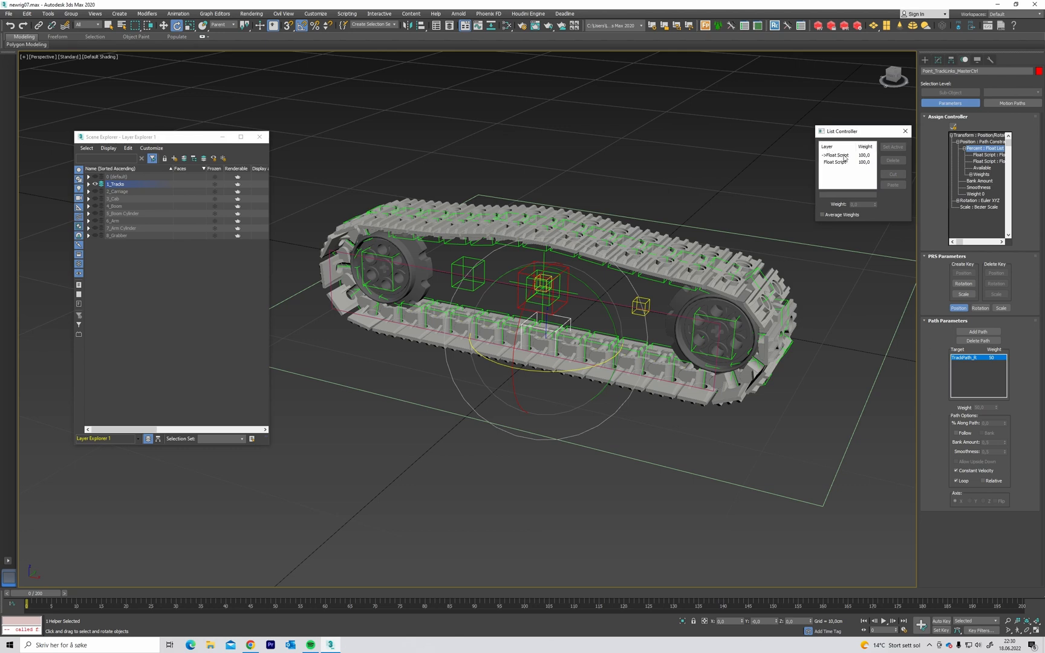
left_click(844, 156)
left_click(857, 194)
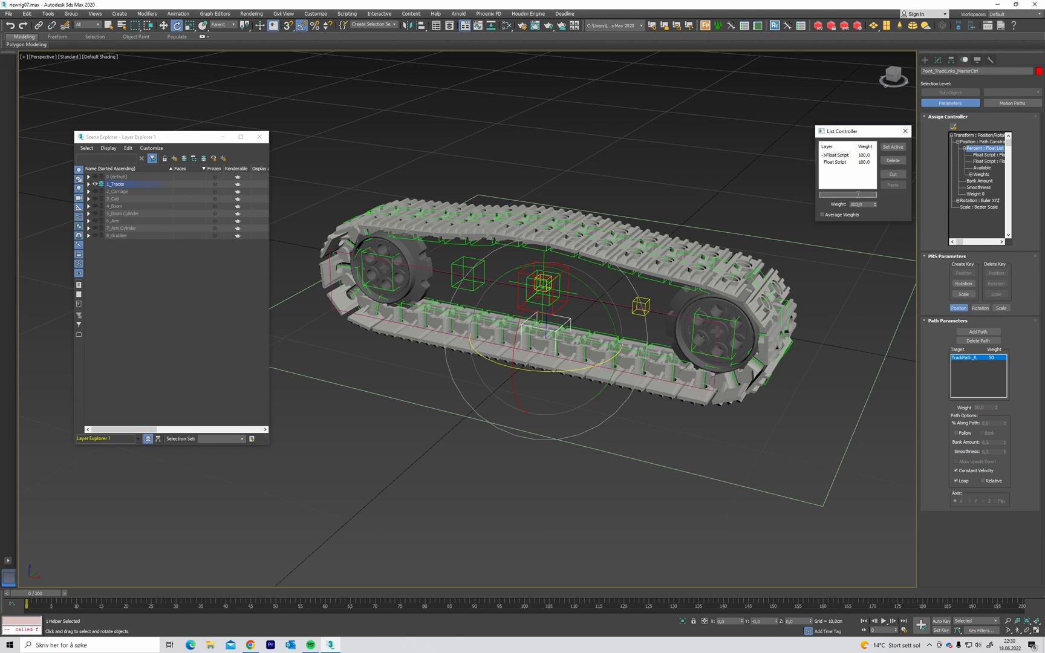
type("DistanceAttri")
left_click(841, 162)
left_click(860, 193)
type("Rotation")
left_click(905, 131)
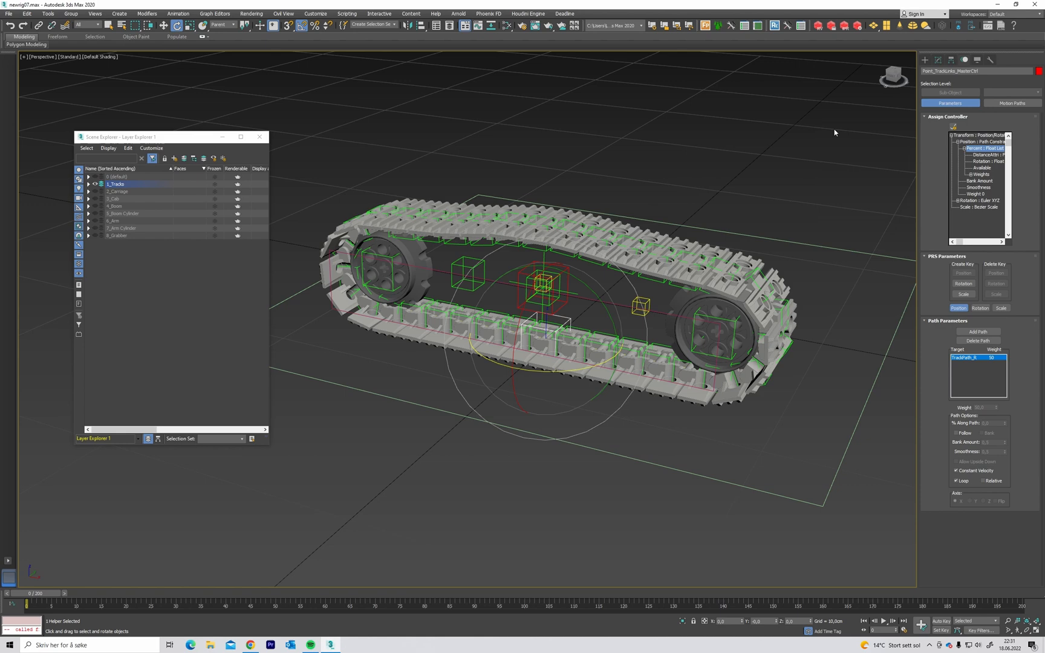
Open the Rotation script controller and inspect which track its variable D is assigned to.
left_click(989, 162)
double_click(987, 162)
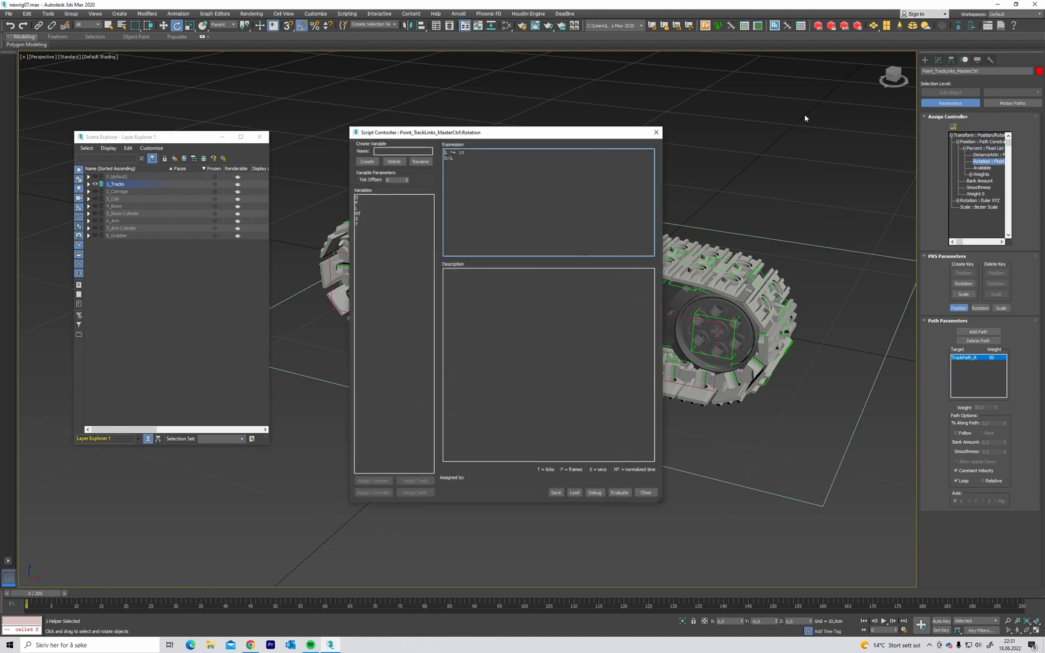
left_click_drag(531, 137, 236, 182)
middle_click_drag(467, 168, 527, 164)
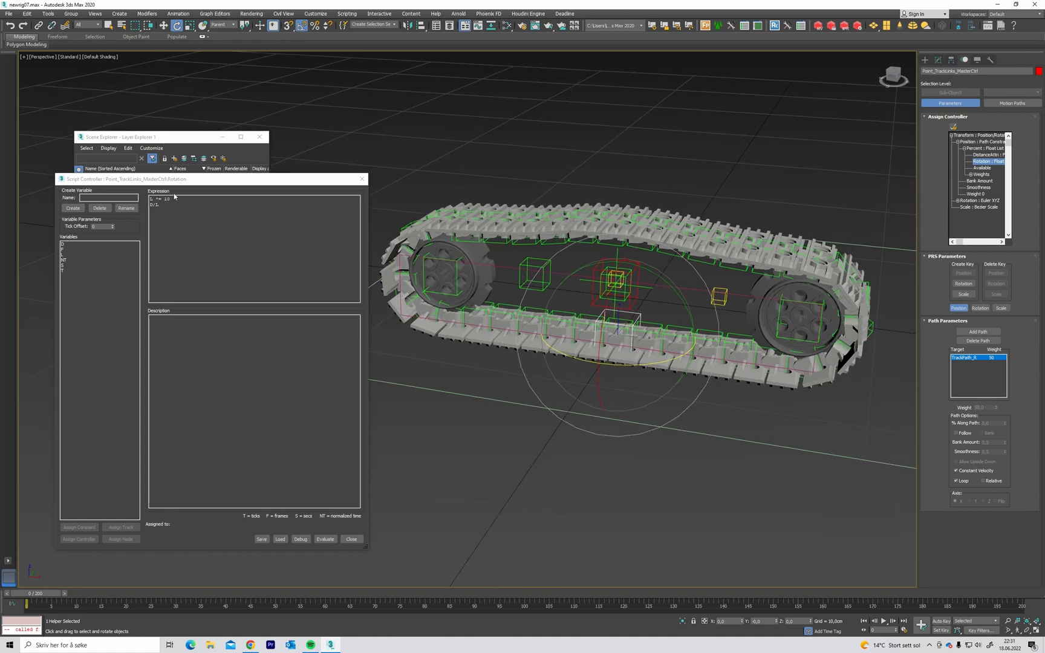
left_click(66, 243)
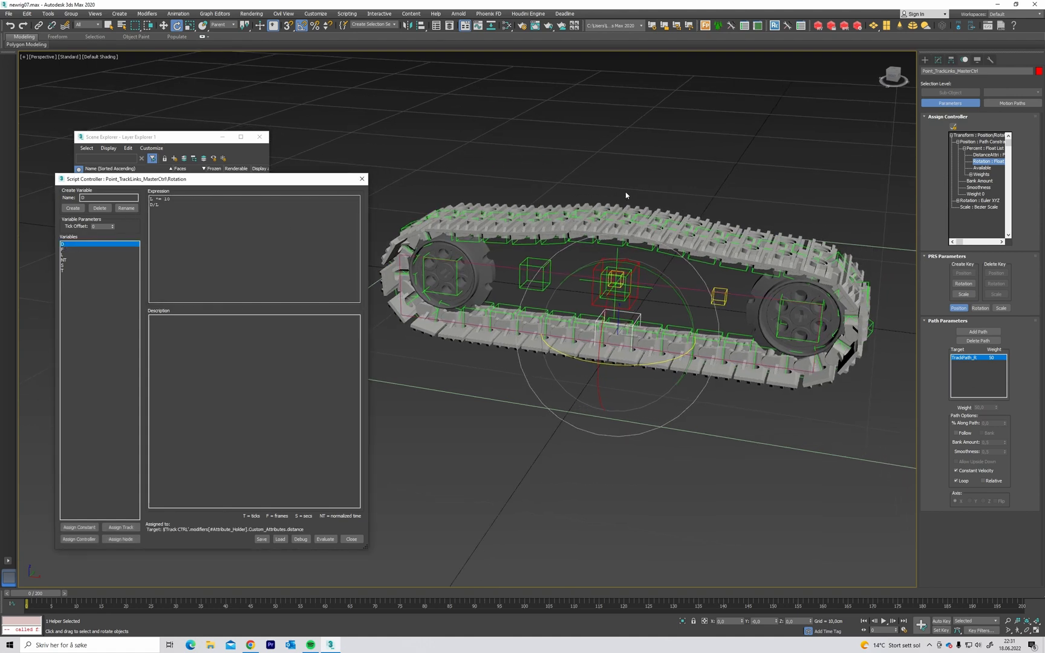
Select Position CTRL and, in the Rotation script, delete variable D and create a variable named Rot.
middle_click_drag(626, 194, 635, 198, "alt")
left_click(708, 189)
mouse_move(709, 189)
middle_mouse_down("alt")
mouse_move(717, 179)
mouse_move(712, 190)
middle_mouse_up("alt")
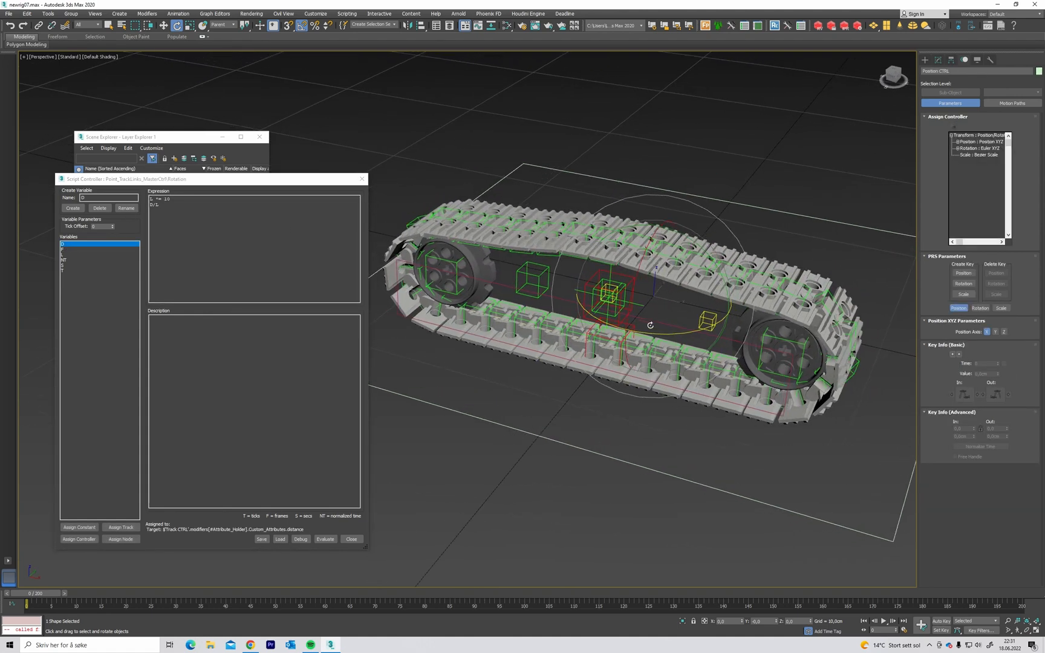
middle_click_drag(653, 336, 538, 249, "alt")
left_click_drag(96, 198, 53, 197)
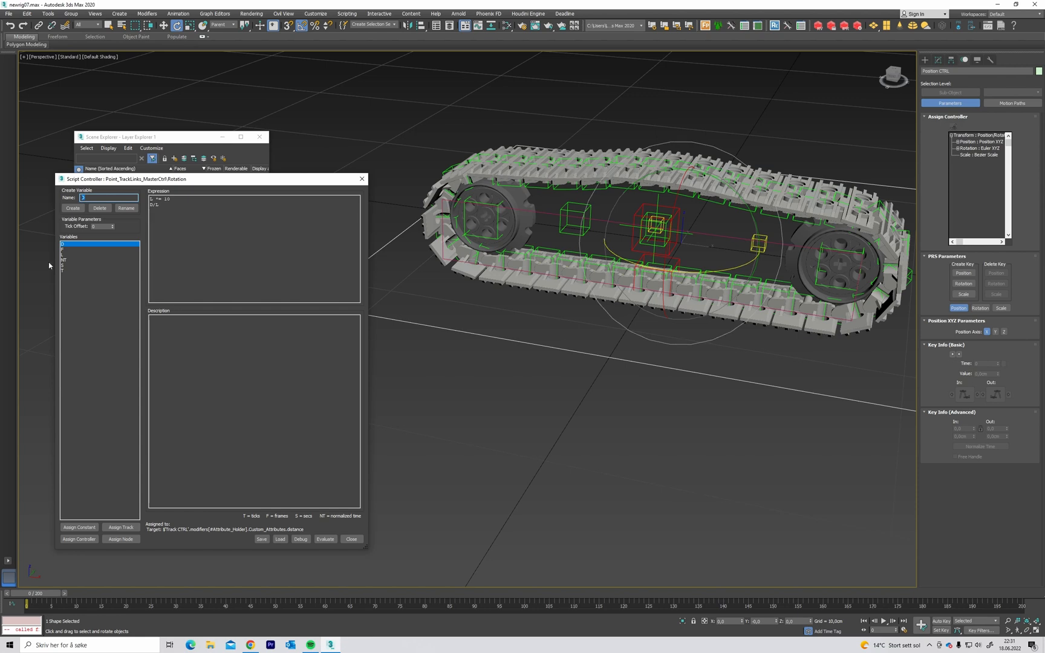
left_click(100, 208)
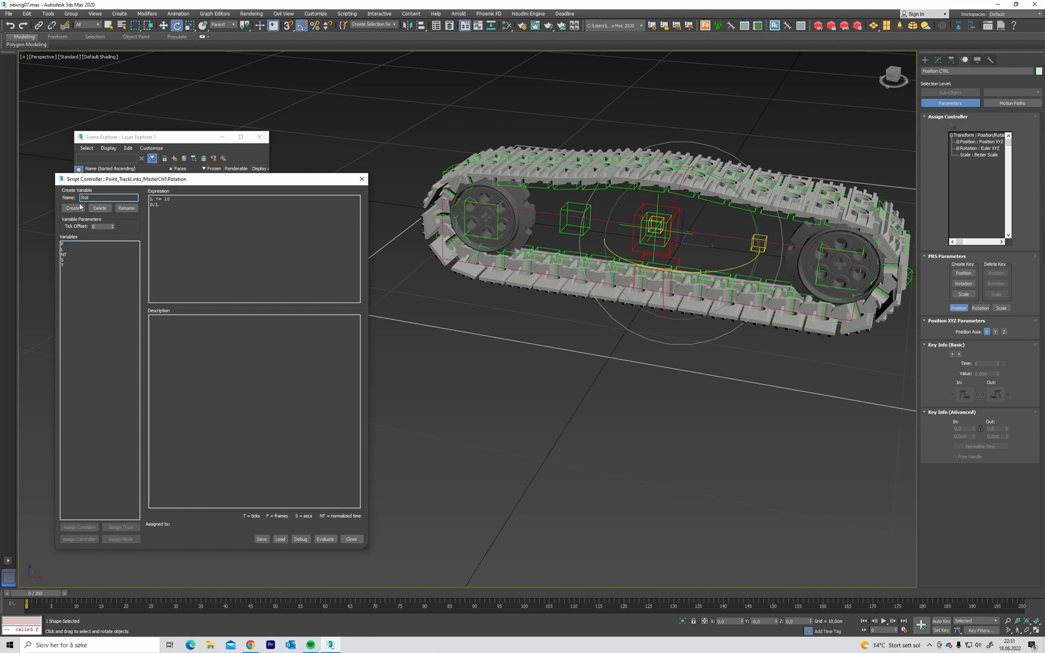
type("Rot")
left_click(71, 209)
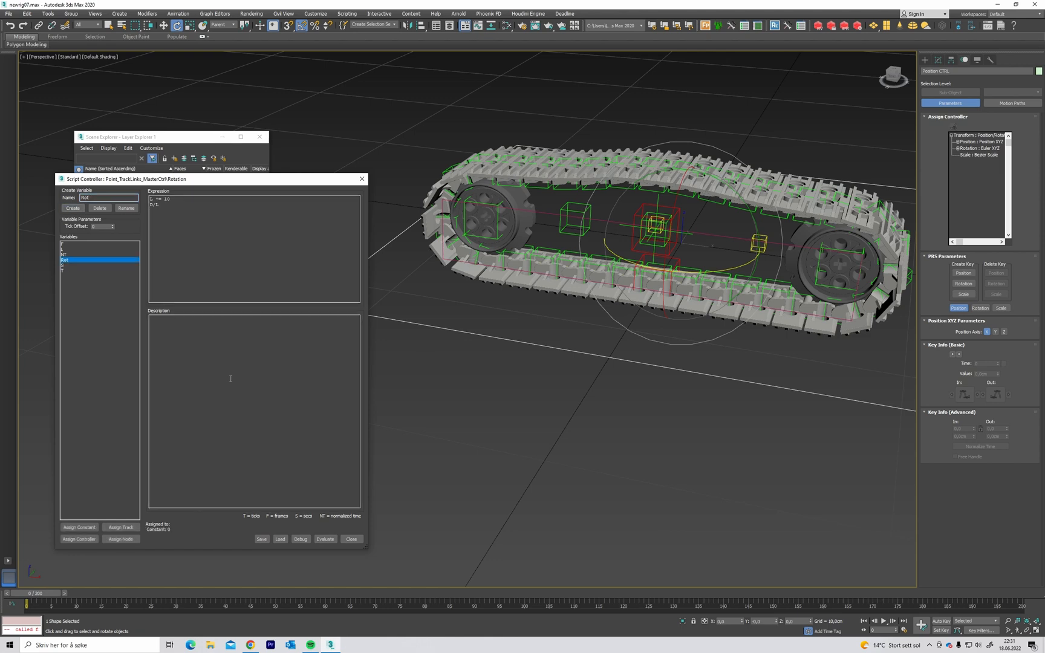
Assign the Z Rotation track of Position CTRL to the Rot variable.
middle_click_drag(600, 426, 609, 346, "alt")
left_click(111, 526)
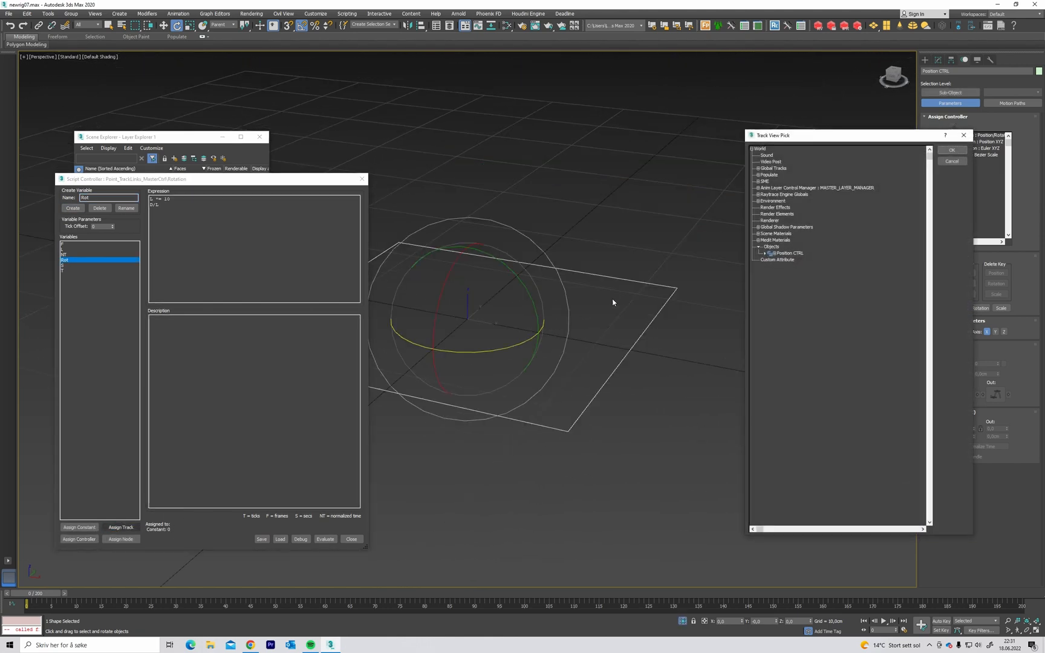
left_click(774, 253)
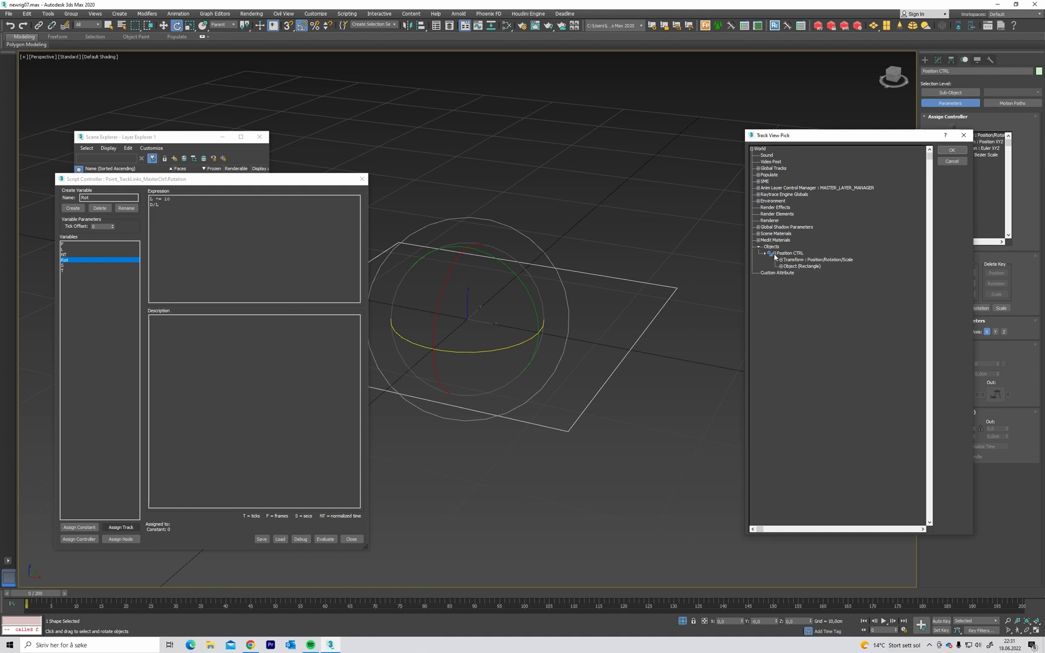
left_click(780, 260)
left_click(787, 273)
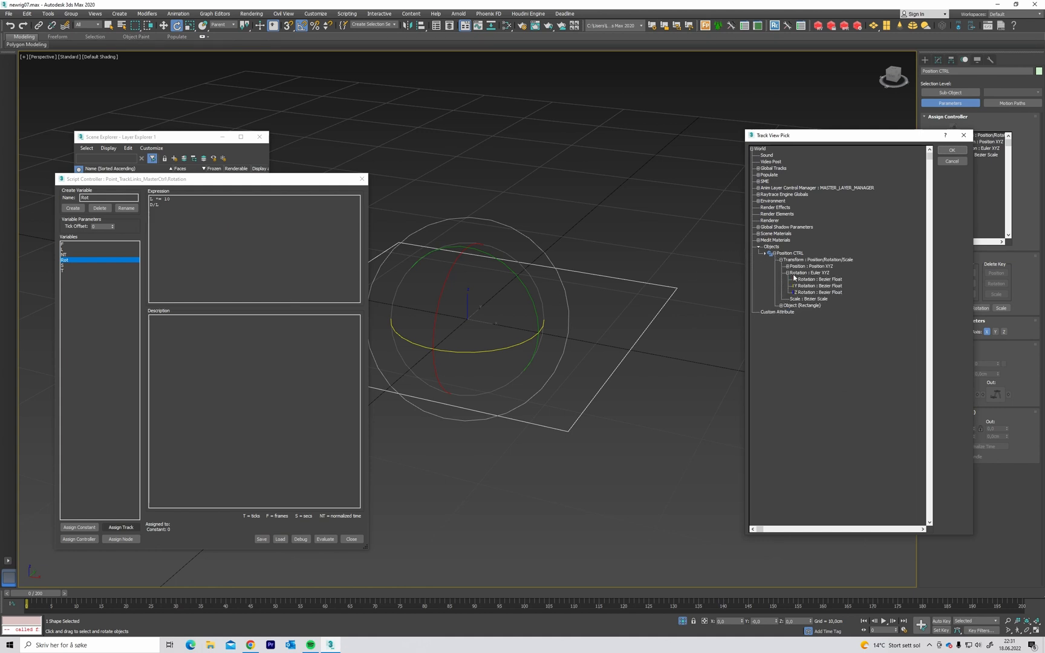
left_click(810, 293)
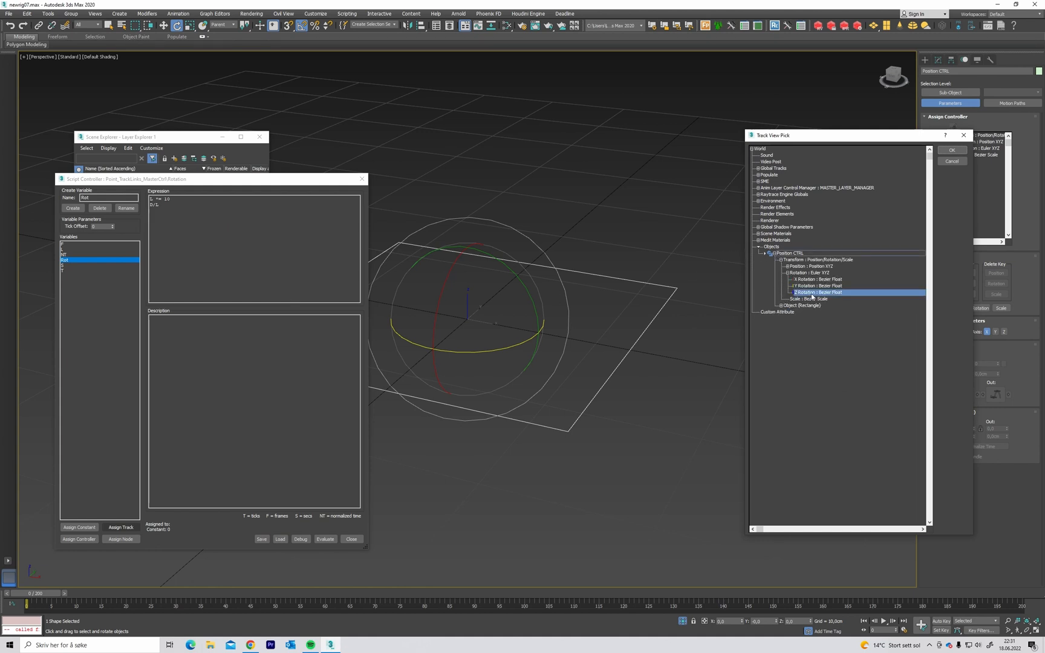
left_click(955, 152)
middle_click_drag(577, 158, 598, 173)
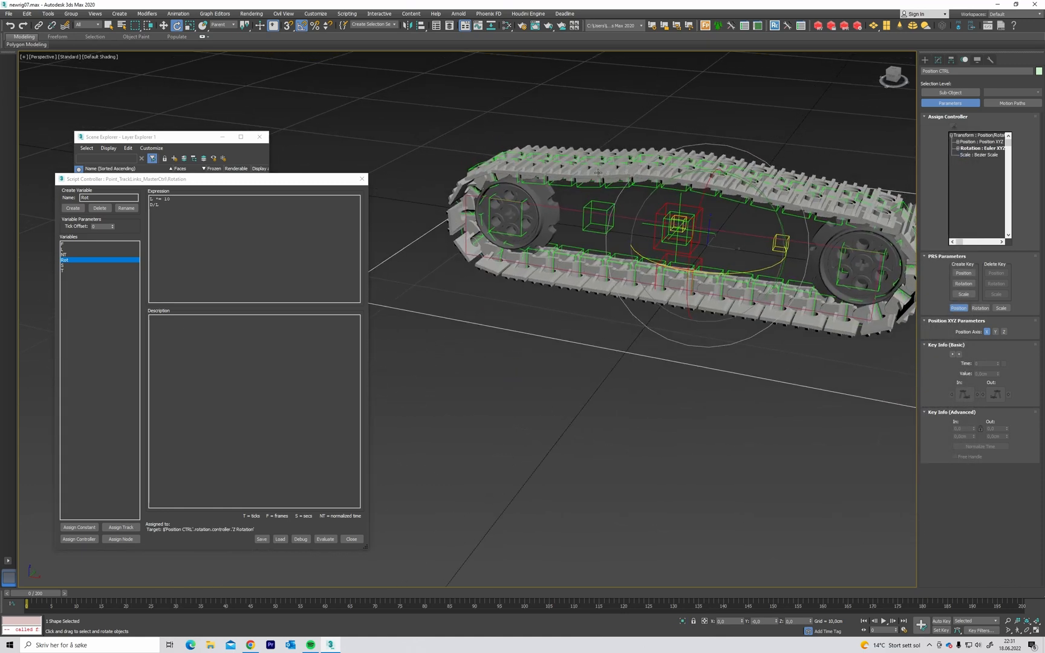
Remove the D/L line from the Rotation script's expression, keeping L *= 10, and evaluate the script.
left_click(153, 210)
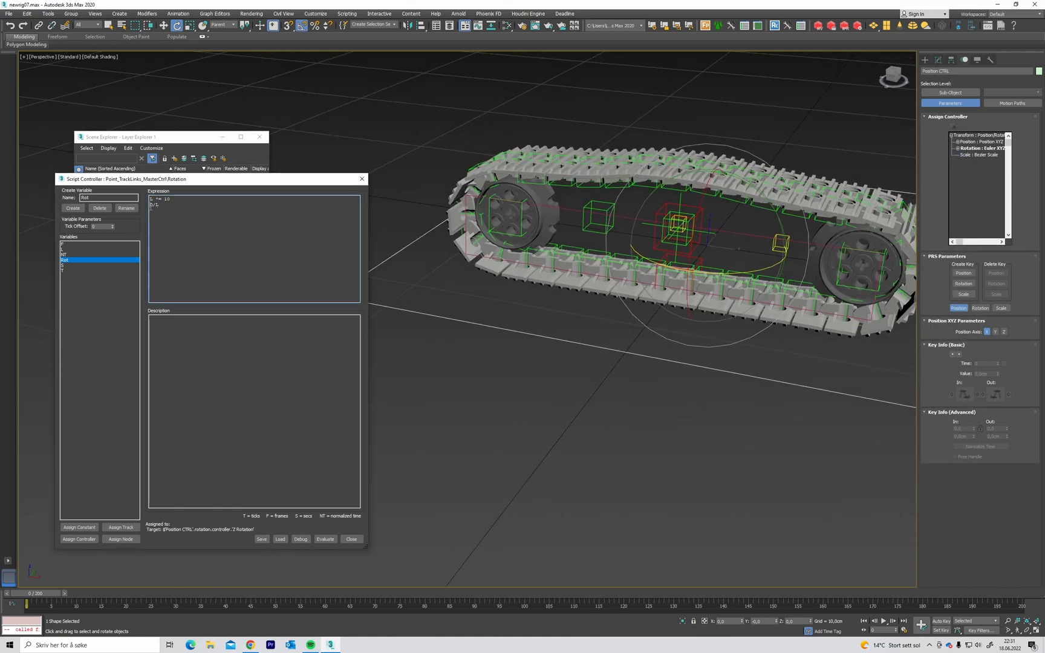
key("Return")
key("Return")
scroll(405, 208, "down", 5)
scroll(455, 219, "up", 2)
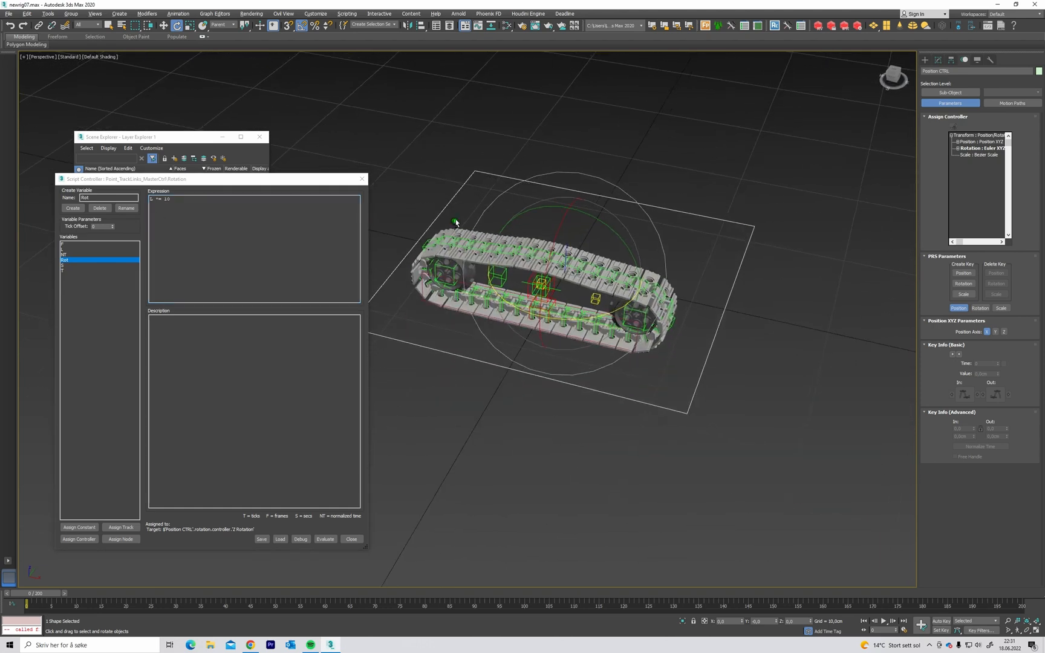
middle_click_drag(535, 224, 527, 228, "alt")
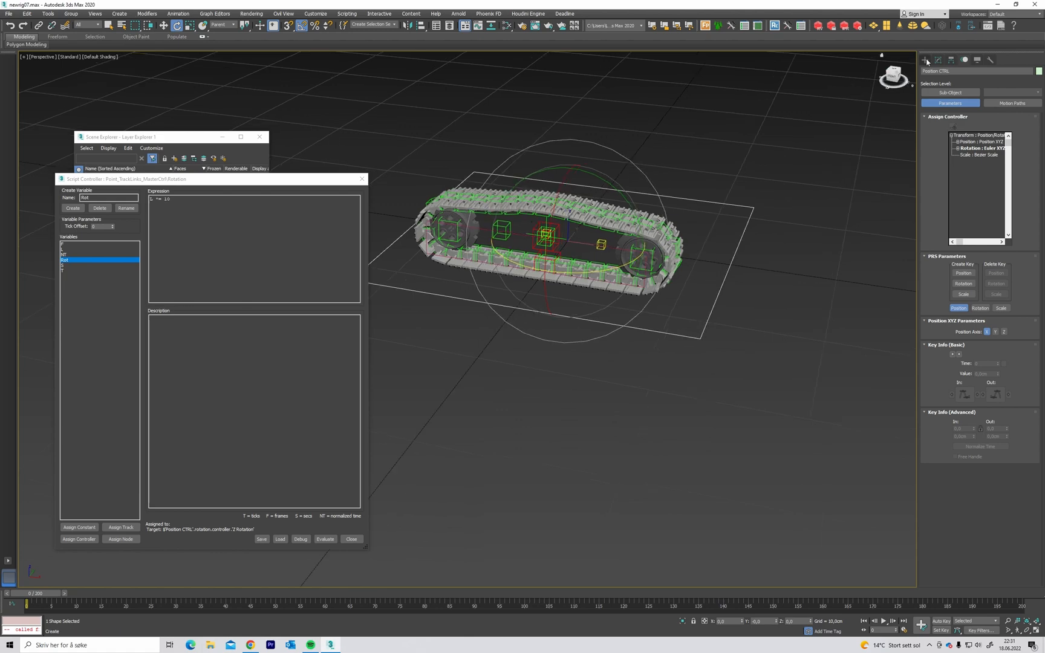
middle_click_drag(537, 184, 540, 192)
scroll(556, 266, "up", 4)
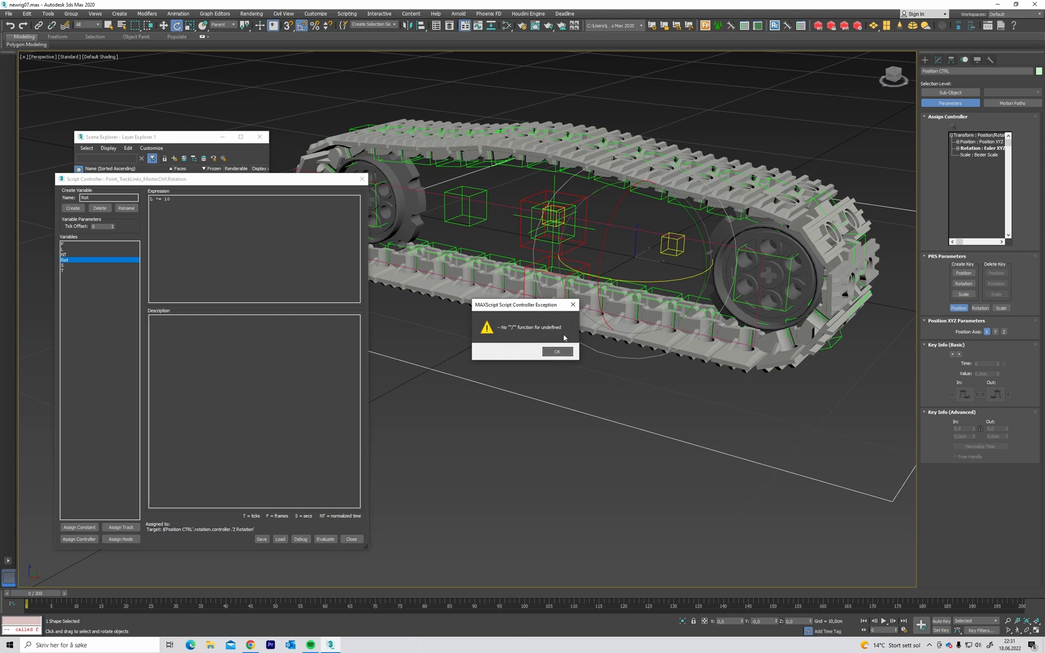
left_click(557, 351)
left_click(154, 208)
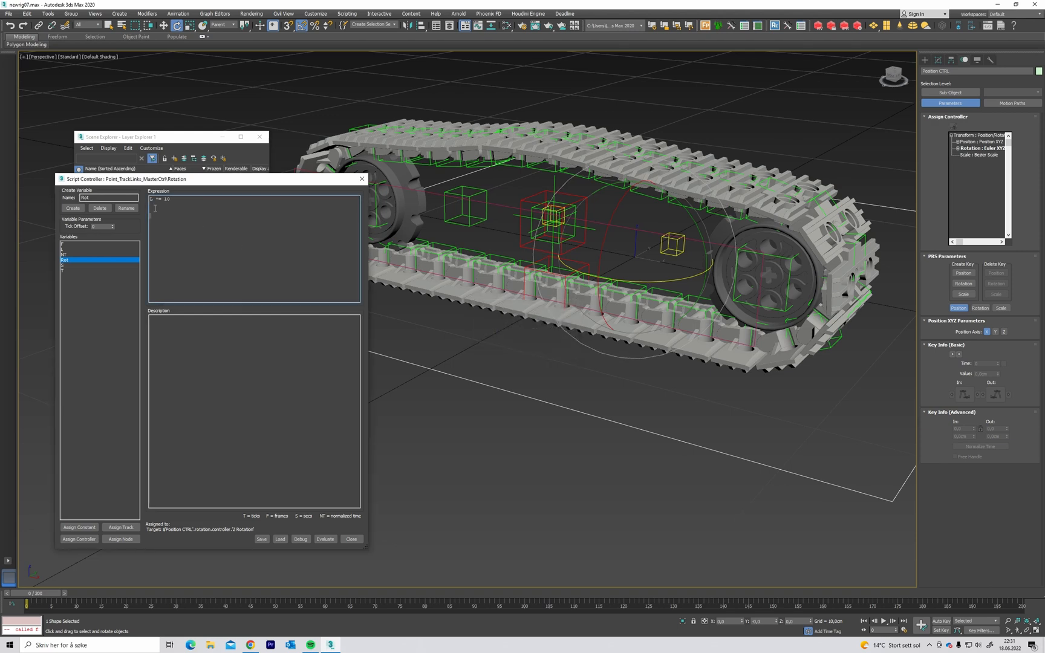
left_click(325, 539)
Rotate Position CTRL about its Z axis to examine how the track assembly swings around its pivot.
scroll(626, 325, "up", 2)
scroll(648, 290, "up", 3)
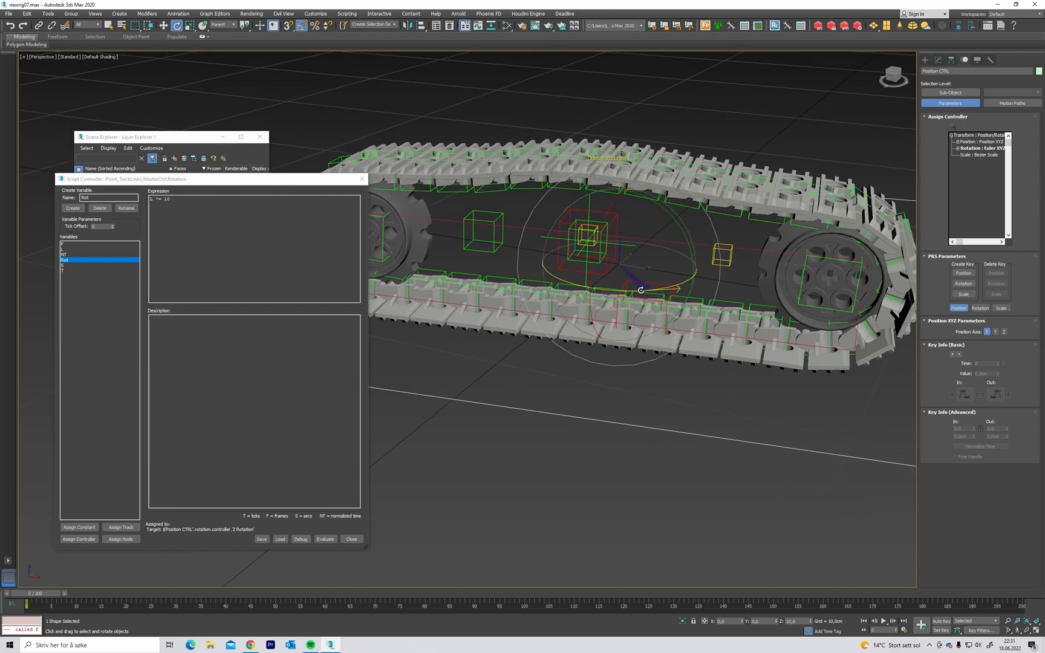
left_click_drag(648, 290, 650, 291)
scroll(650, 292, "down", 5)
middle_click_drag(650, 291, 594, 286, "alt")
mouse_move(622, 389)
left_mouse_down()
mouse_move(656, 383)
mouse_move(623, 388)
left_mouse_up()
scroll(623, 387, "up", 3)
middle_click_drag(623, 387, 599, 331, "alt")
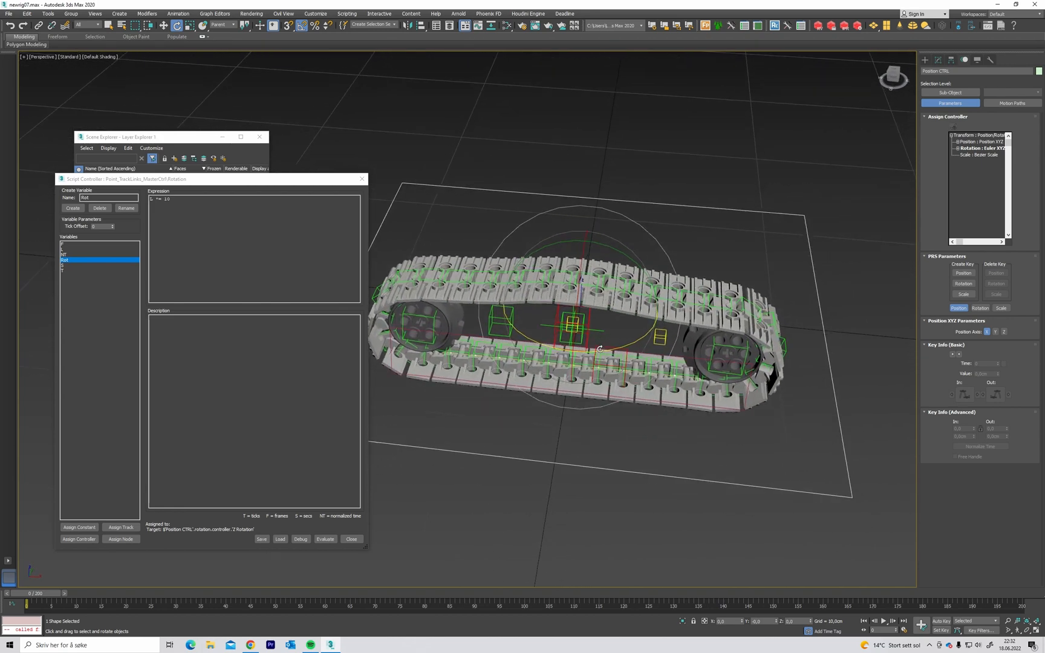
left_click_drag(600, 350, 605, 349)
left_click_drag(610, 348, 617, 347)
scroll(673, 313, "up", 5)
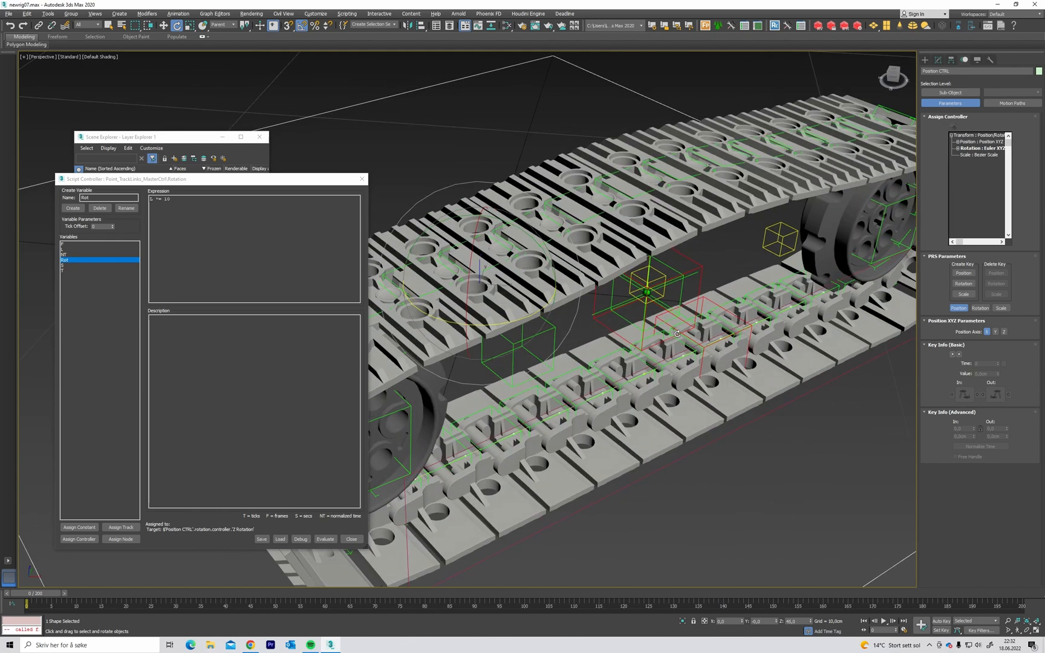
Select Point_Tracks_Parent and examine its offset from the center of Position CTRL.
left_click(689, 282)
middle_click_drag(600, 292, 665, 289, "alt")
scroll(679, 261, "down", 3)
middle_click_drag(665, 289, 733, 292)
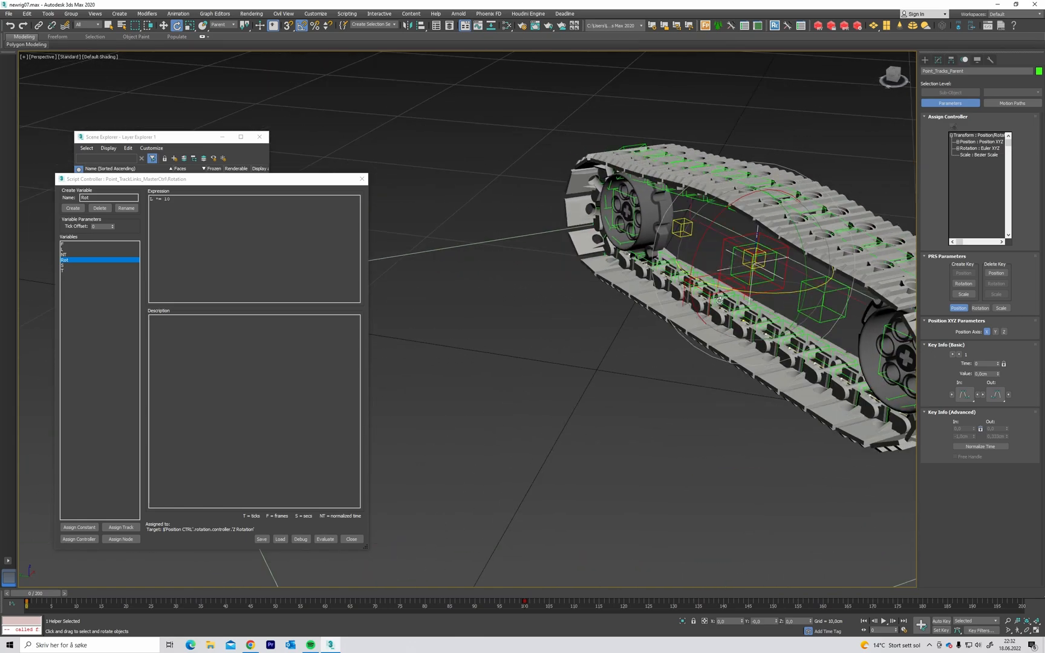
key("w")
middle_click_drag(641, 268, 604, 233)
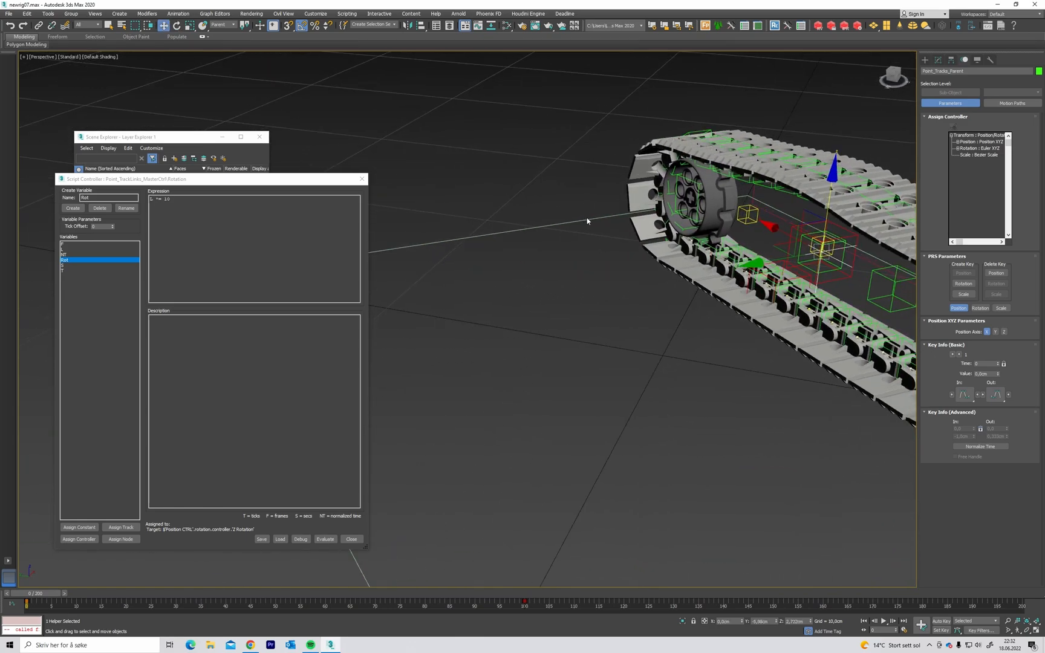
middle_click_drag(723, 304, 521, 299)
middle_click_drag(628, 303, 654, 299, "alt")
scroll(651, 296, "down", 5)
scroll(654, 299, "up", 3)
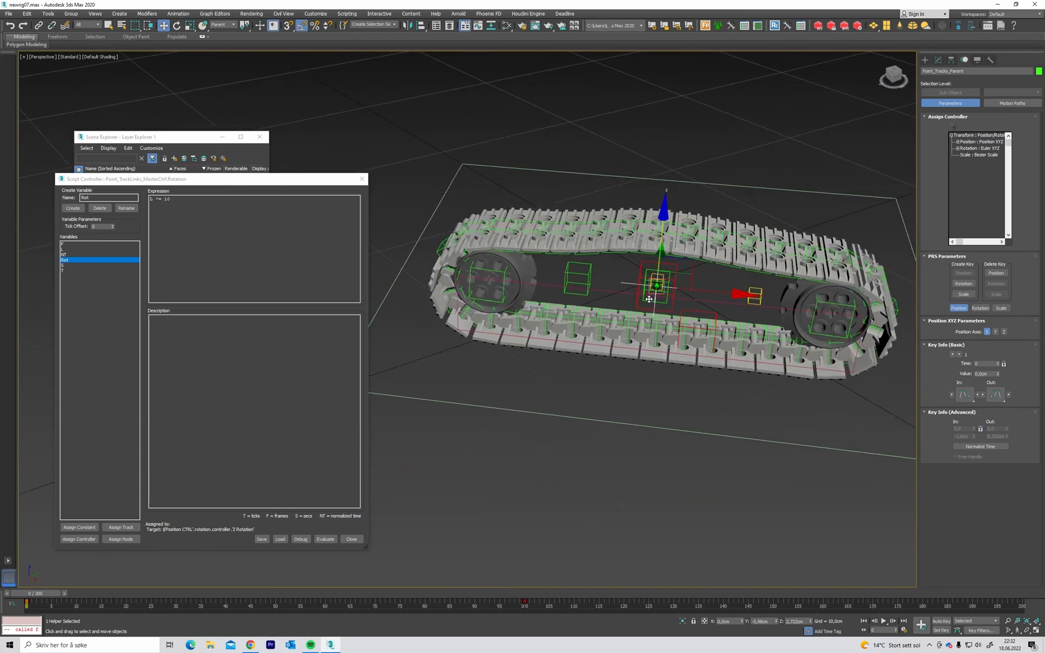
Create a variable named R in the Rotation script and pick Point_Tracks_Parent's Y Position as its track.
left_click(100, 198)
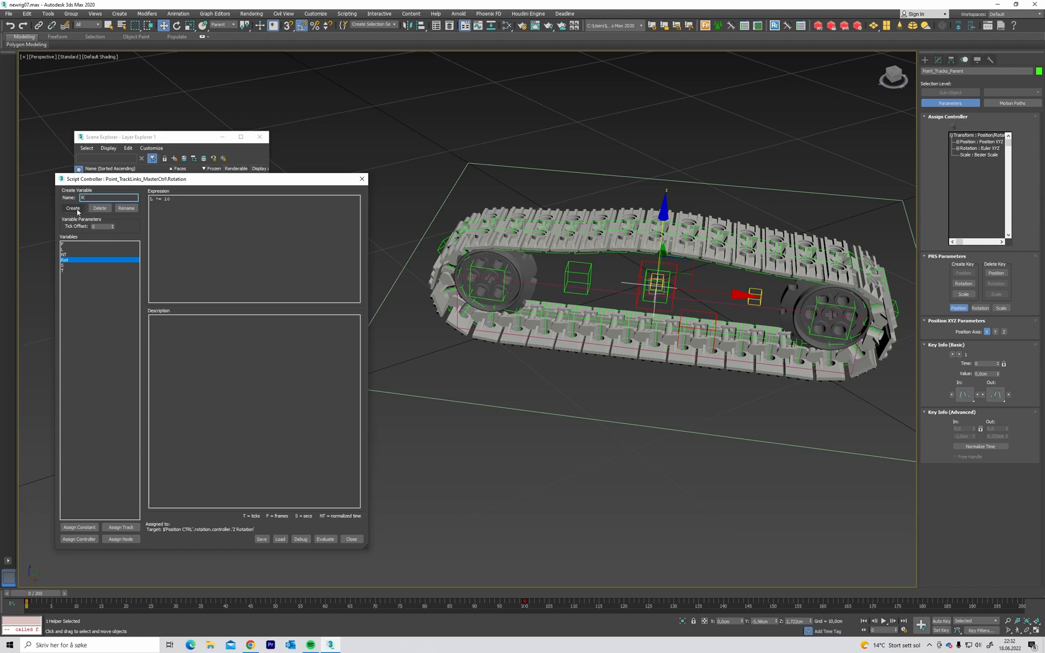
left_click(77, 210)
middle_click_drag(546, 265, 399, 283, "alt")
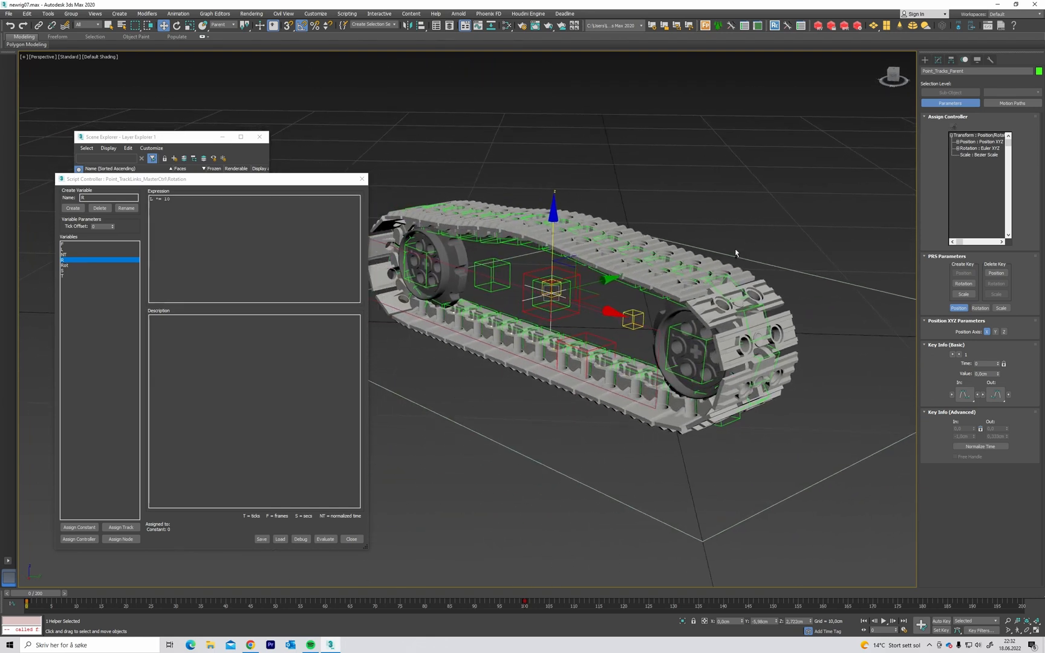
key("alt+q")
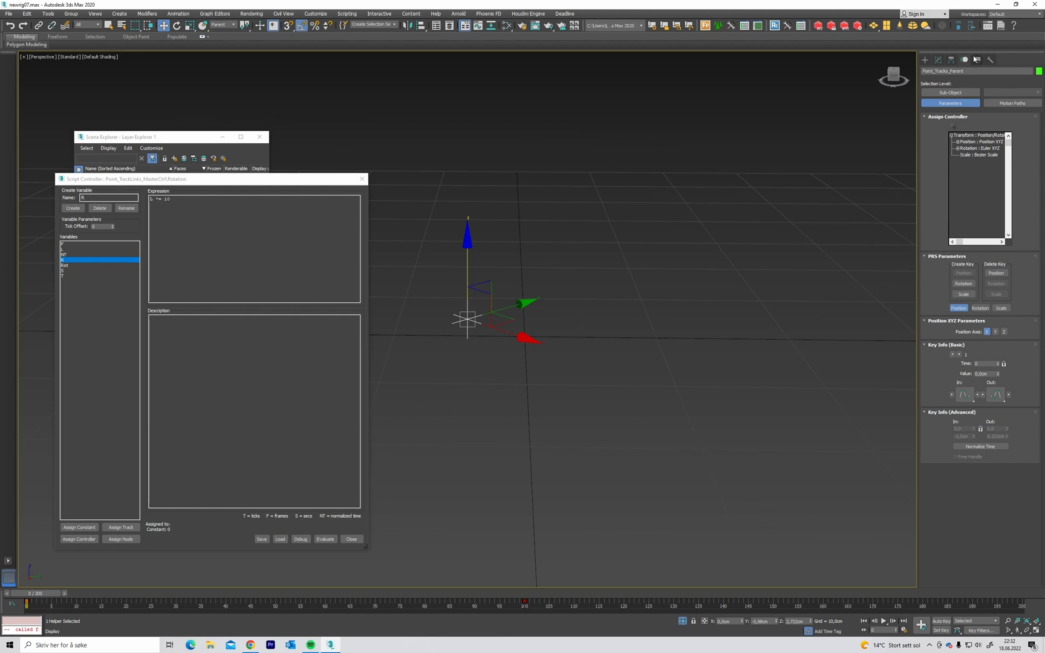
left_click(958, 143)
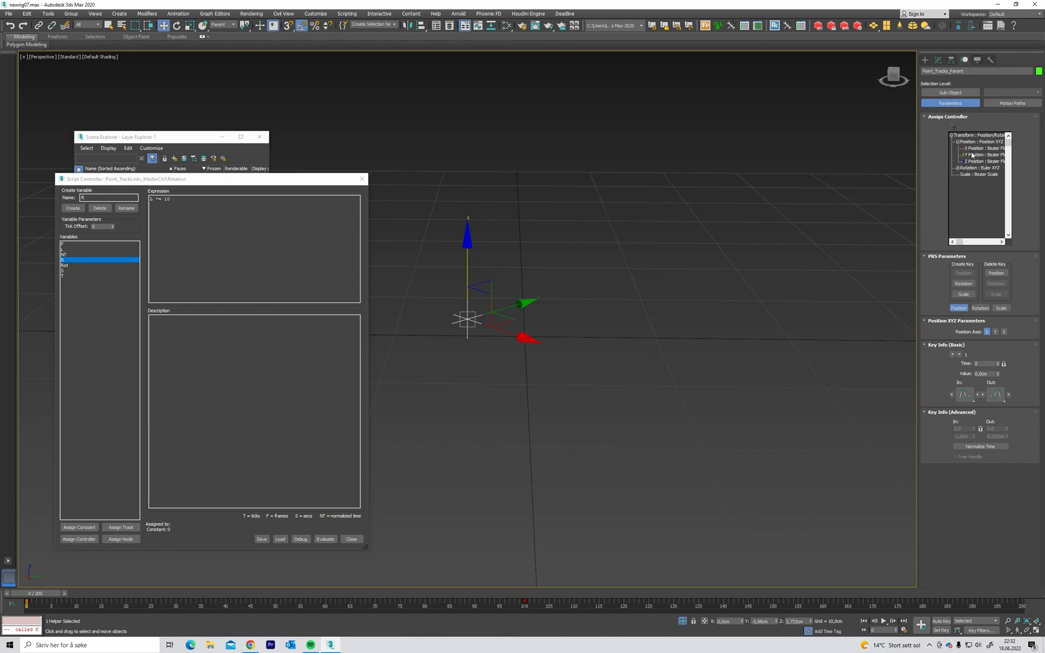
left_click(121, 526)
left_click(775, 253)
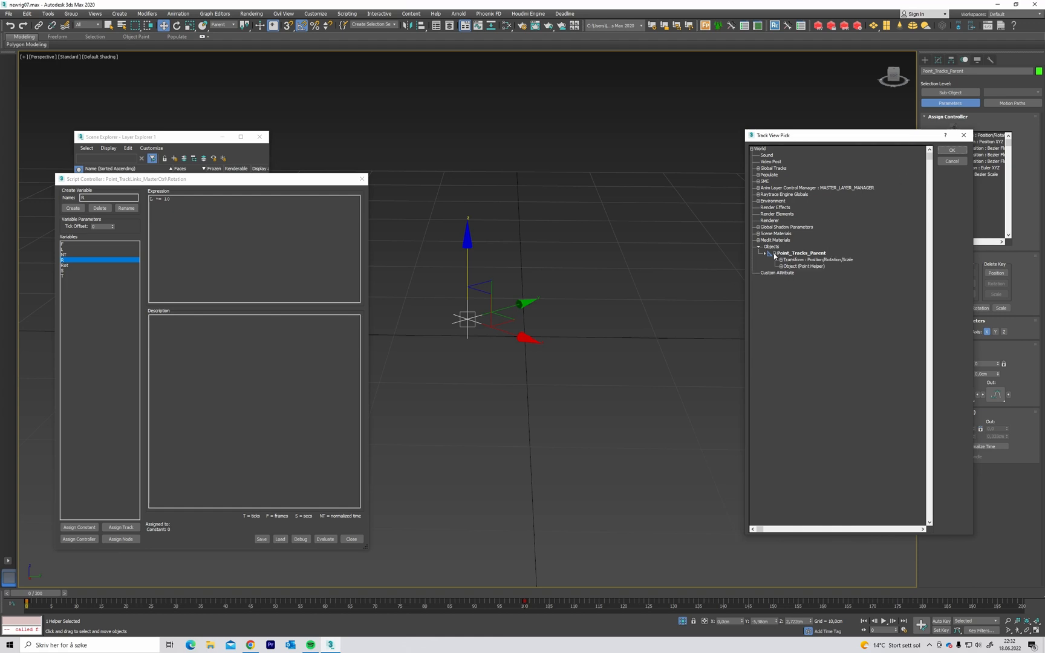
left_click(781, 259)
left_click(787, 266)
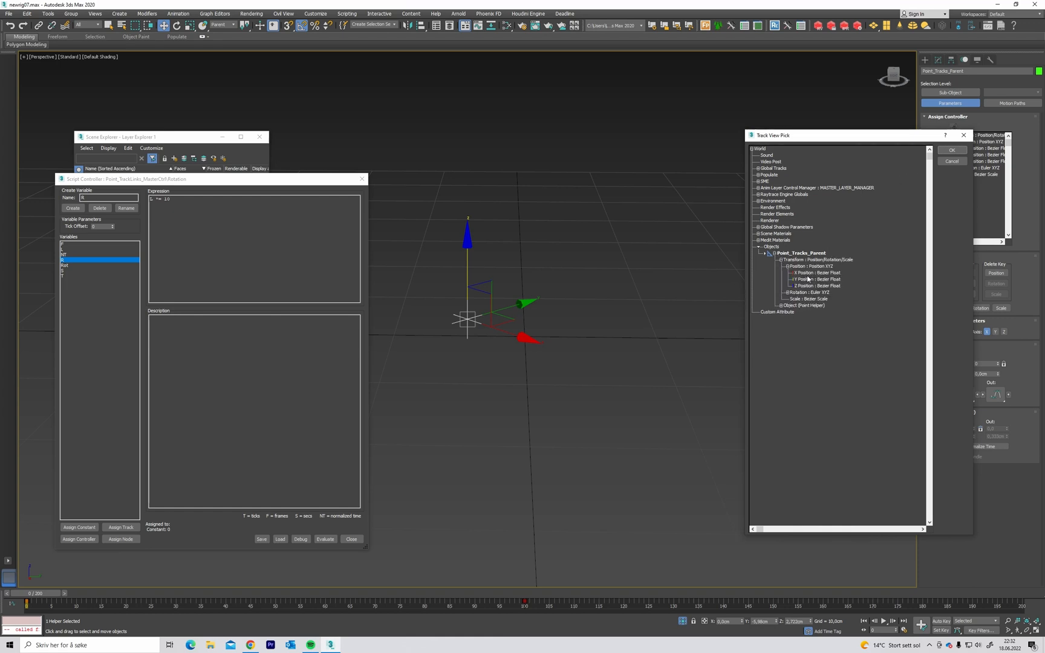
left_click(810, 273)
left_click(826, 279)
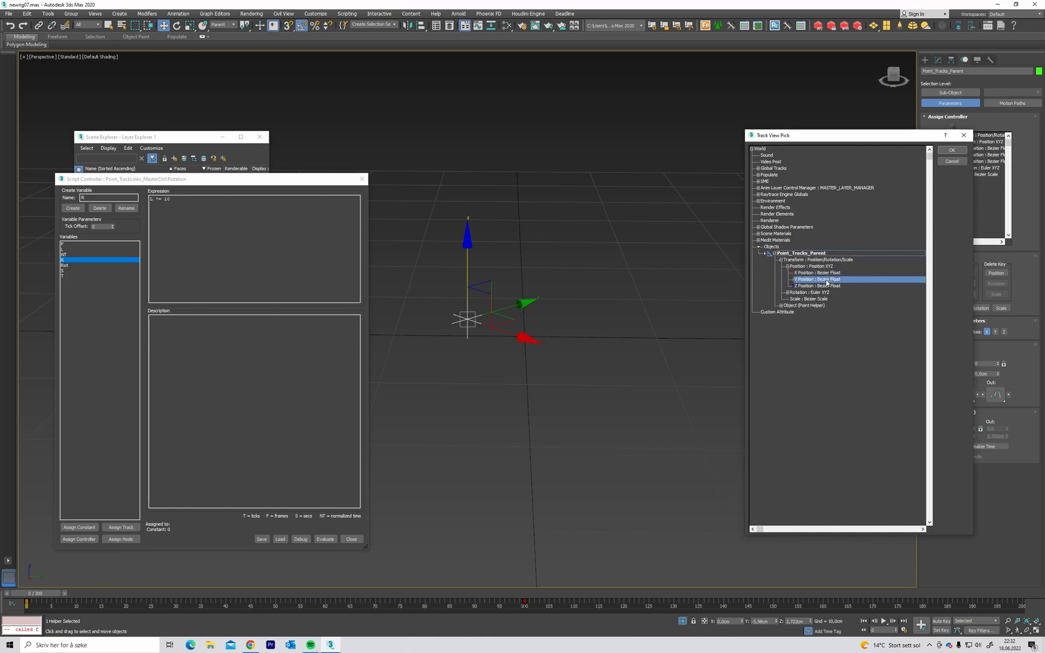
Assign the Y Position track of Point_Tracks_Parent to variable R, add the expression line R = abs(R), and debug the script.
left_click(952, 150)
middle_click_drag(602, 224, 636, 218, "alt")
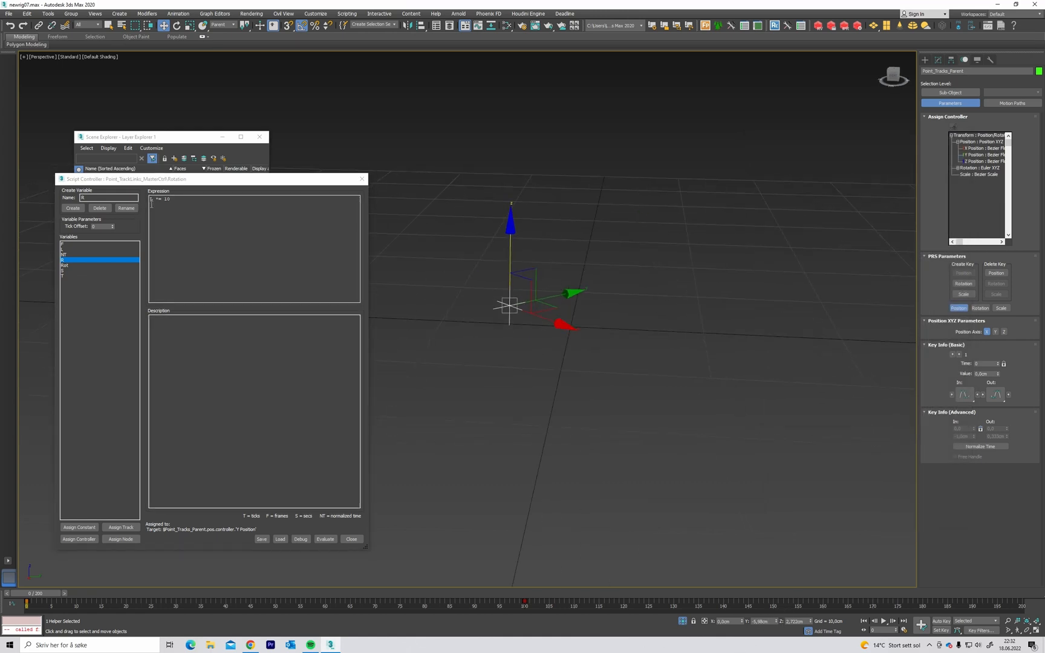
left_click(178, 198)
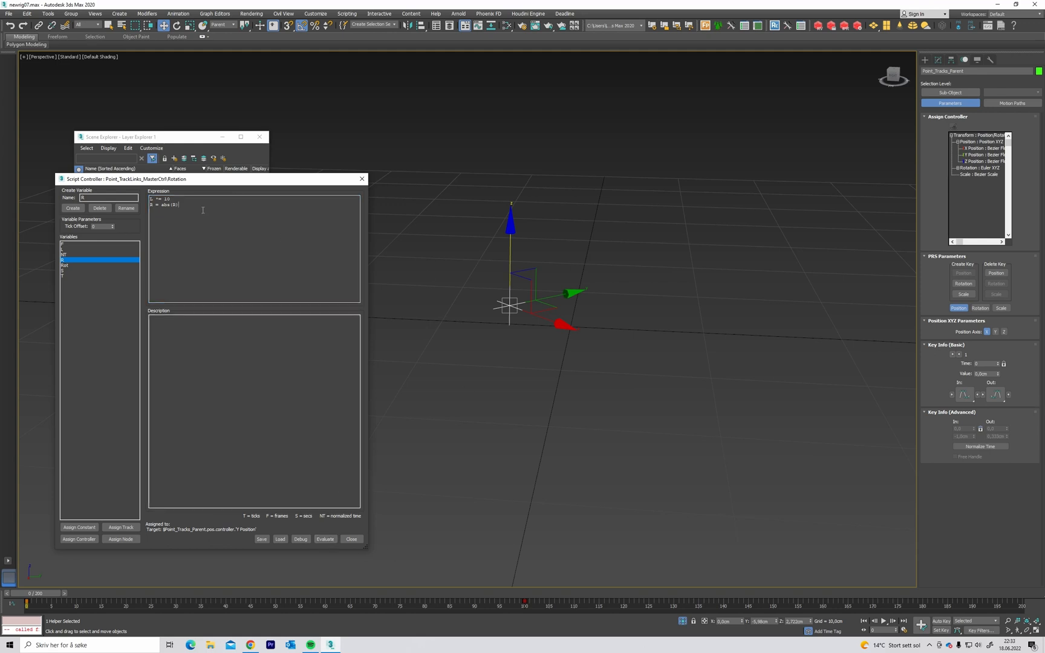
left_click(302, 538)
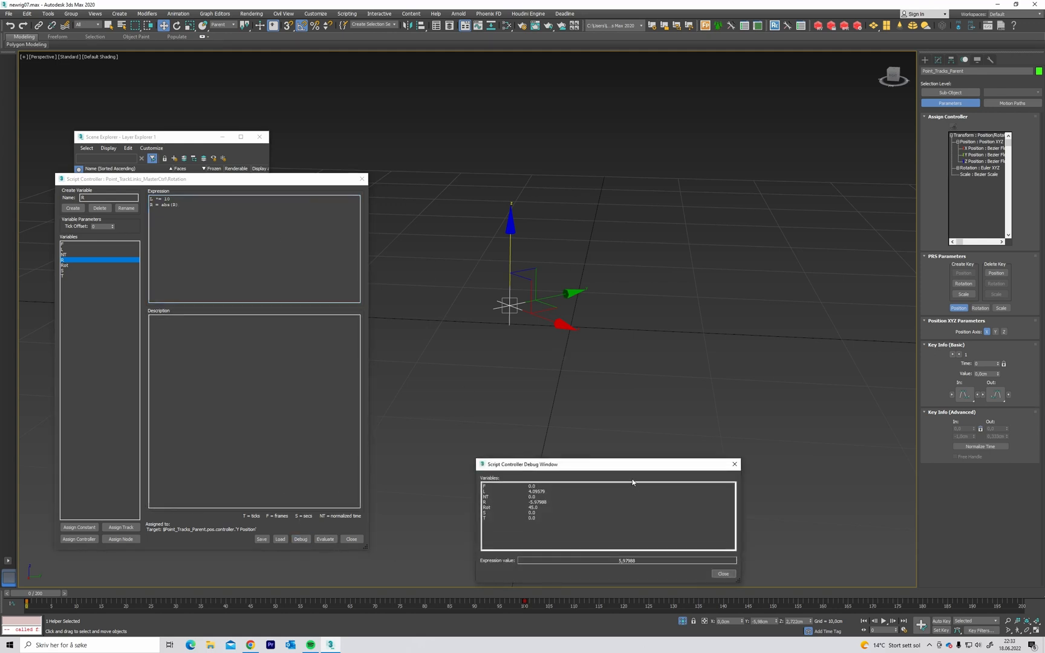
left_click_drag(644, 466, 765, 277)
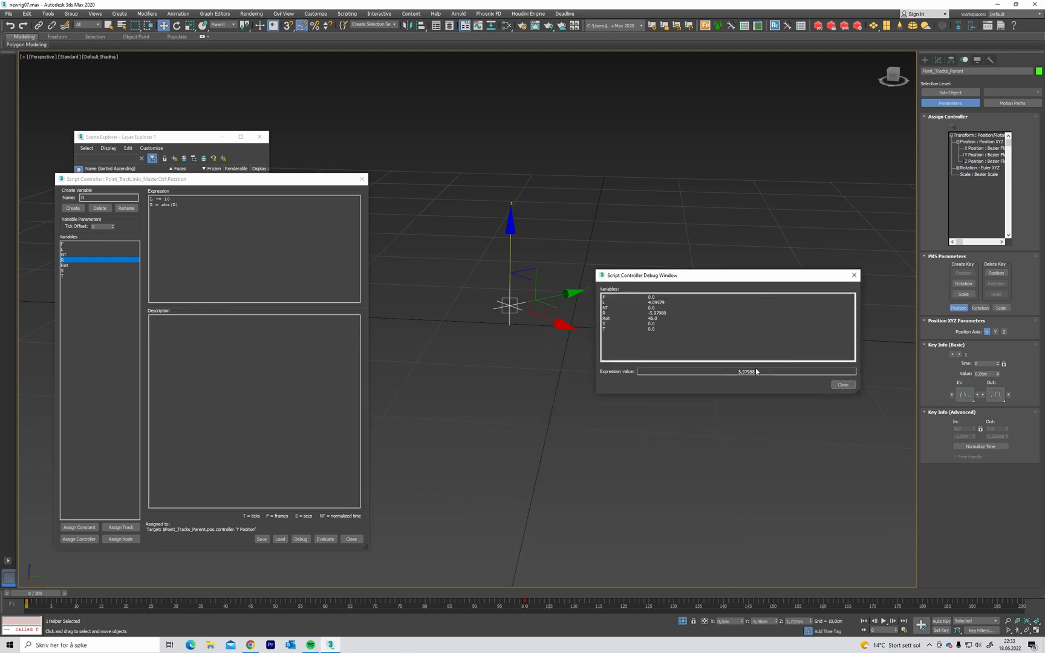
left_click(842, 386)
Add the line Rot*R to the end of the rotation script expression and evaluate it.
middle_click_drag(494, 285, 581, 313, "alt")
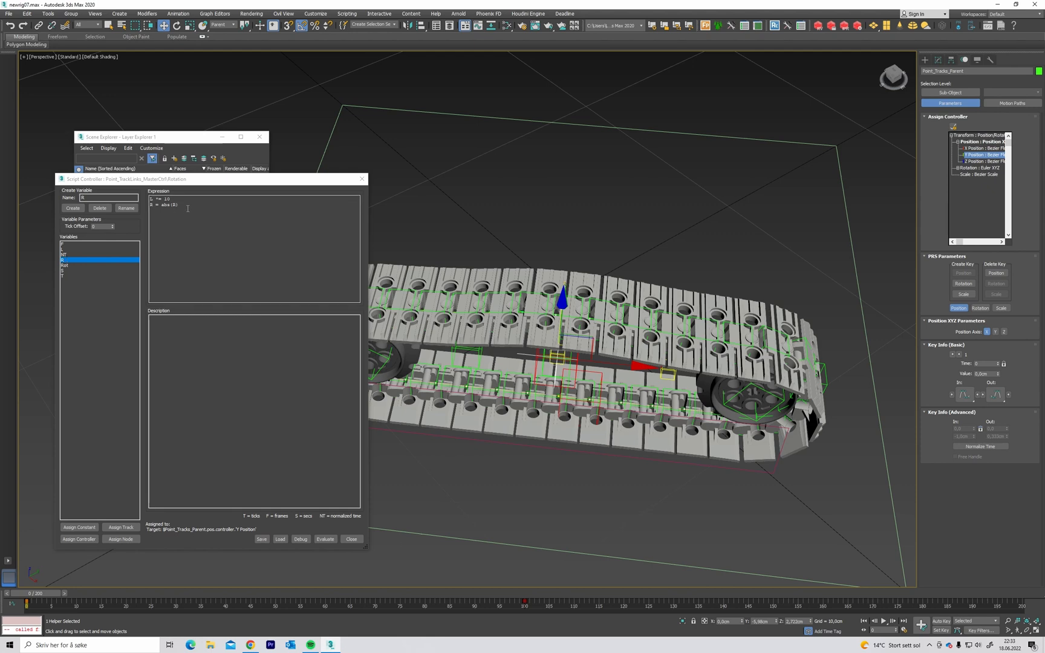
left_click(191, 204)
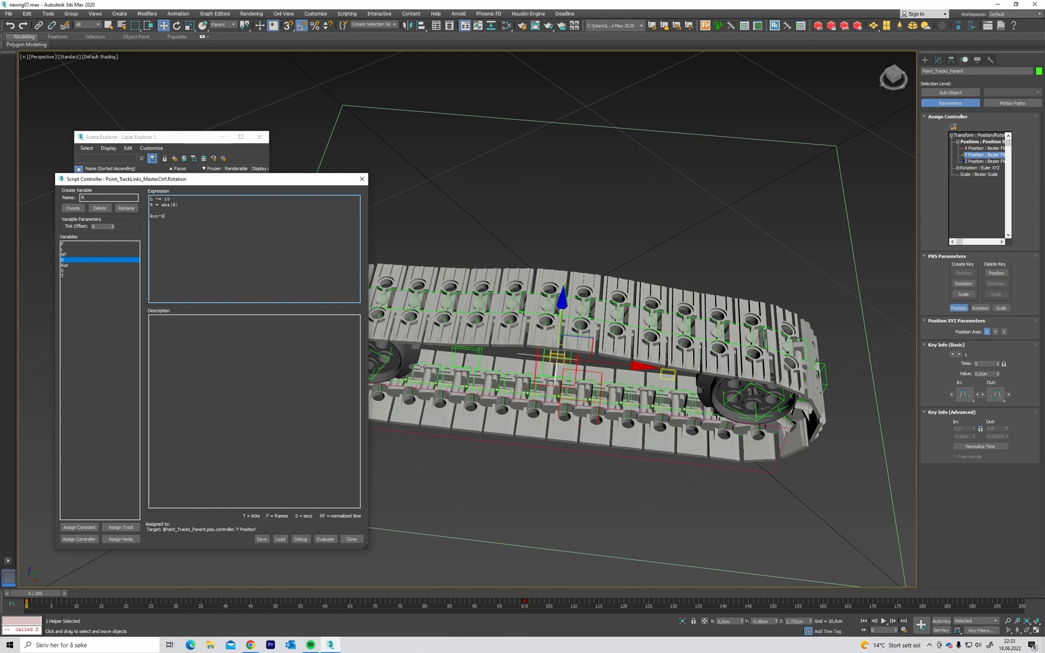
left_click(325, 539)
Rotate Position CTRL about its Z axis to about 48.4 degrees to test the track response.
middle_click_drag(532, 329, 591, 327)
scroll(565, 309, "down", 3)
middle_click_drag(591, 327, 591, 318, "alt")
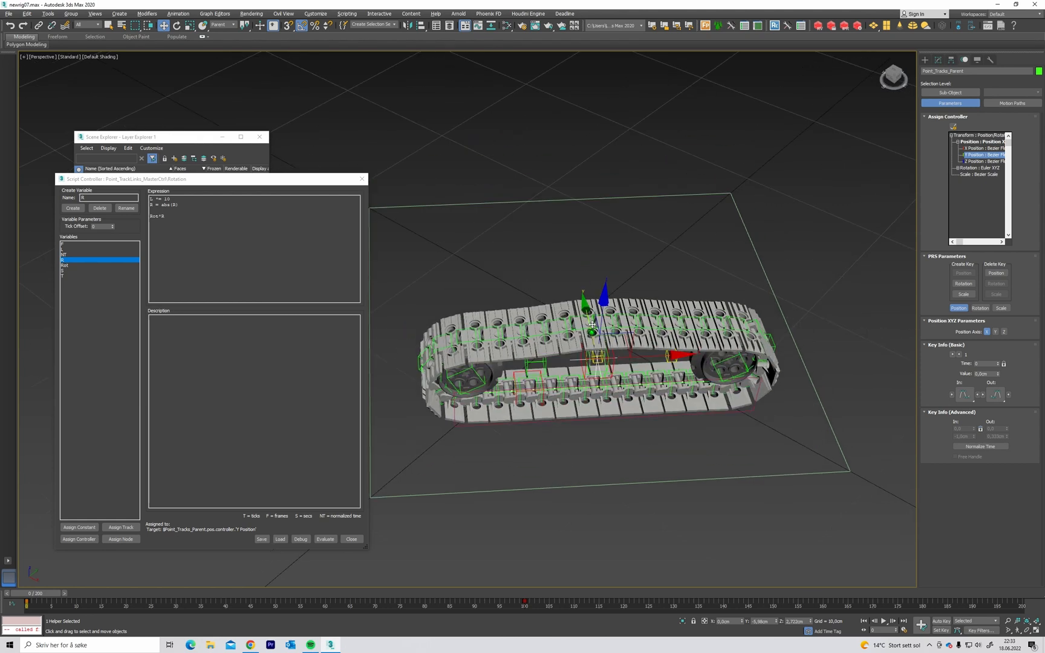
key("e")
left_click(635, 482)
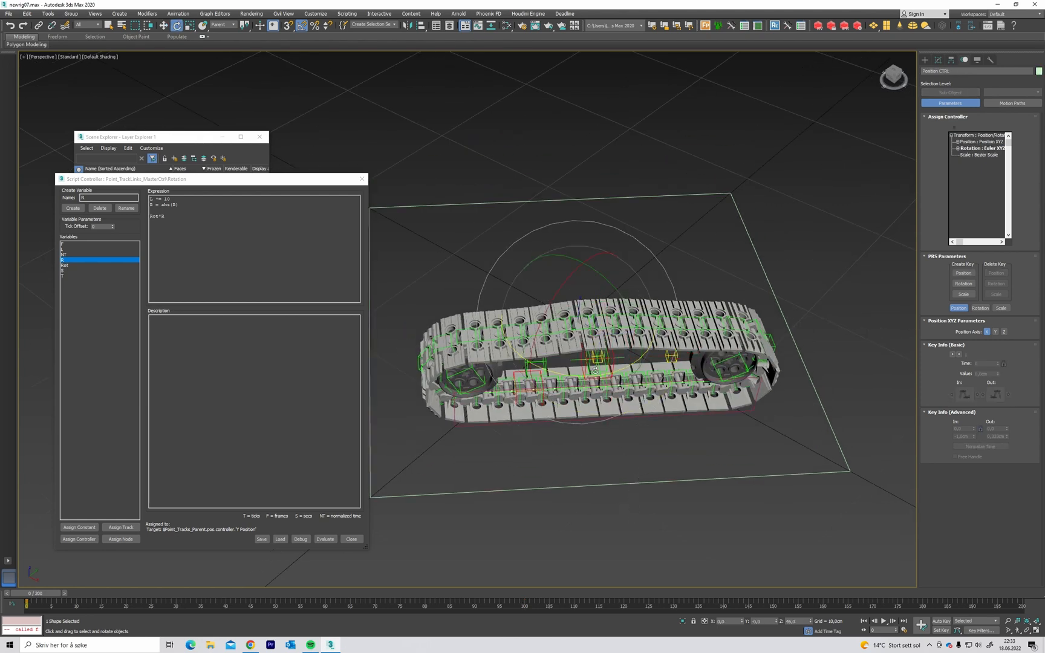
left_click_drag(593, 374, 722, 308)
Rewrite the expression's ending as D = Rot*R followed by D/L, evaluate it, and test it by rotating Position CTRL.
left_click(164, 216)
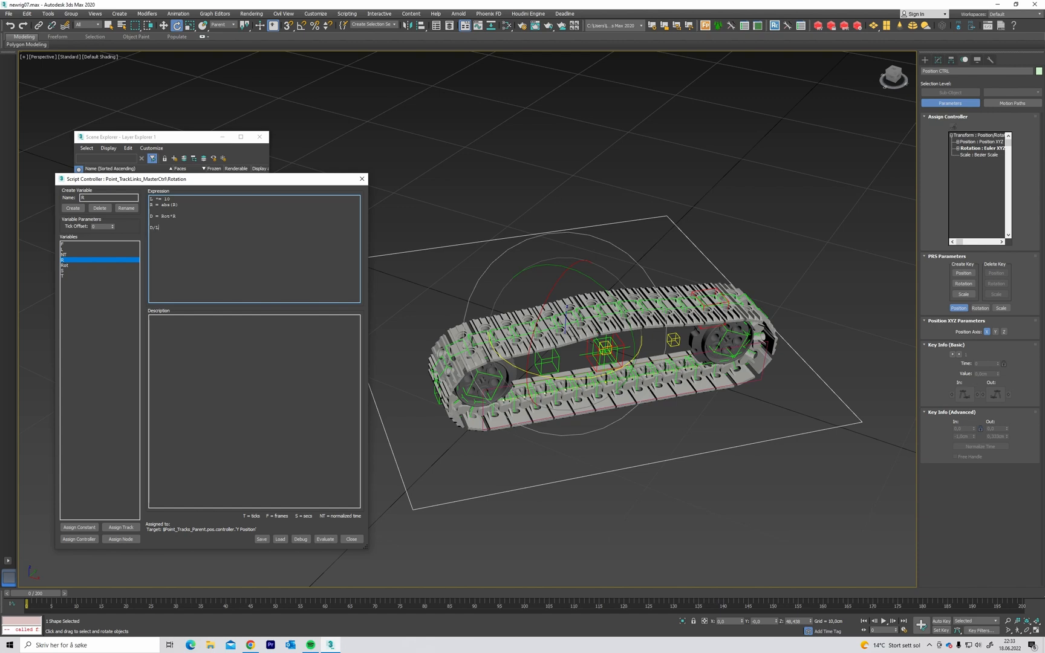
left_click(323, 538)
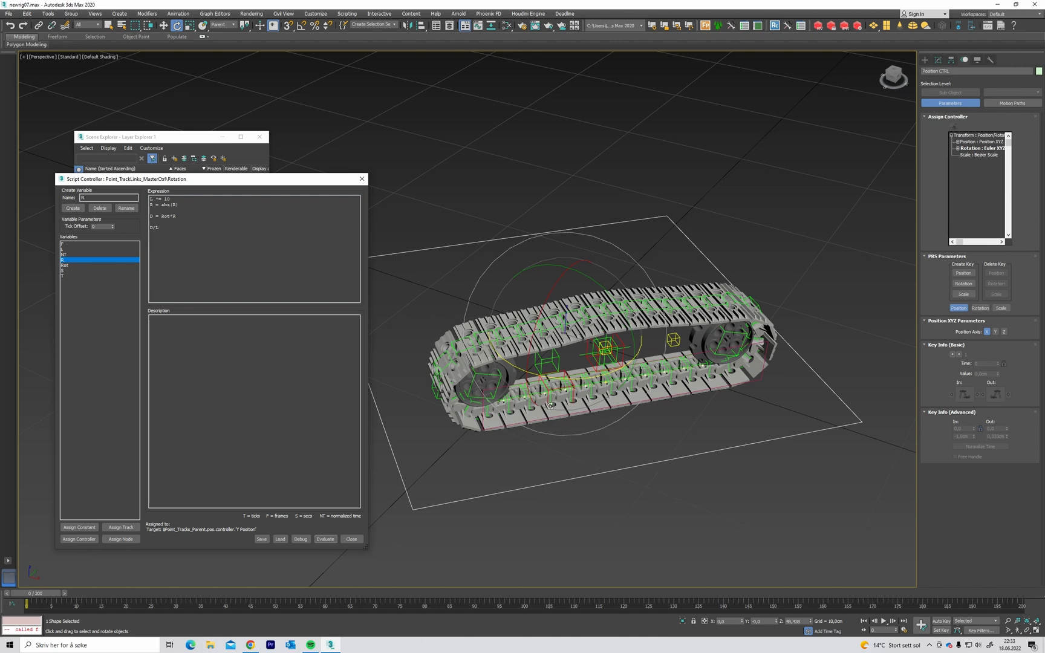
middle_click_drag(551, 406, 577, 356, "alt")
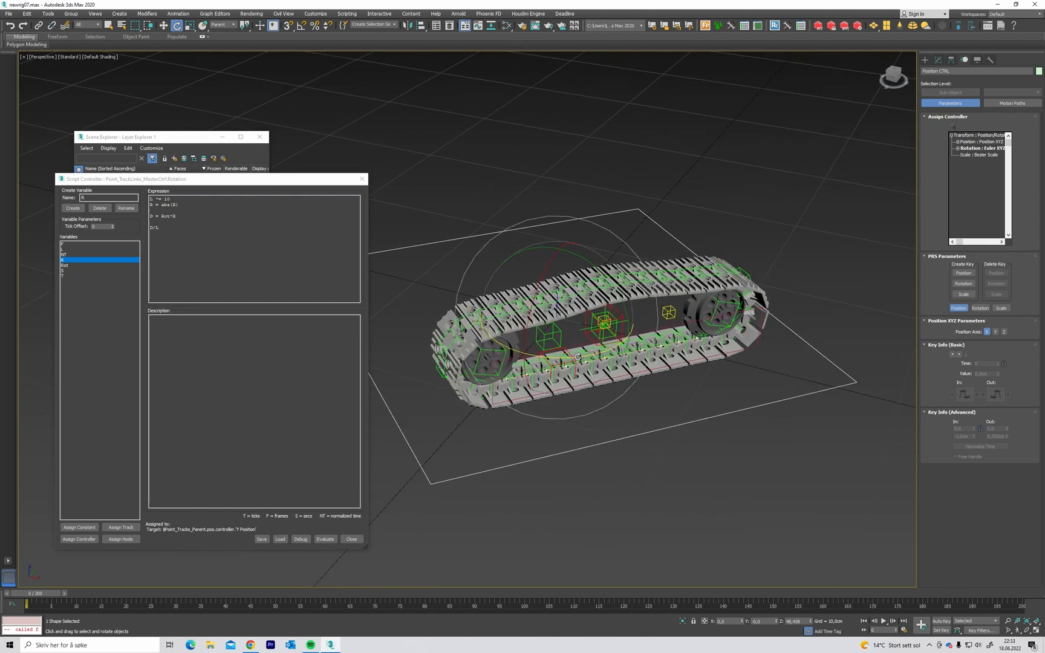
left_click_drag(577, 357, 598, 351)
right_click(599, 352)
middle_click_drag(549, 351, 570, 352)
Insert the line Rot = degtorad Rot above the D = Rot*R line and evaluate the expression.
left_click(175, 224)
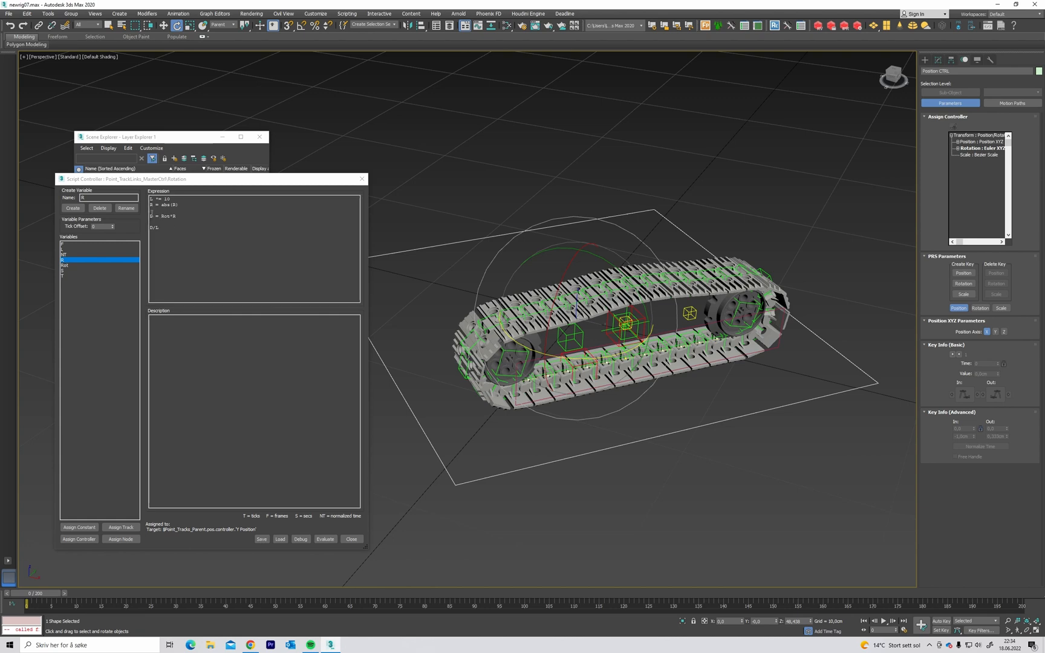
middle_click_drag(637, 306, 642, 300, "alt")
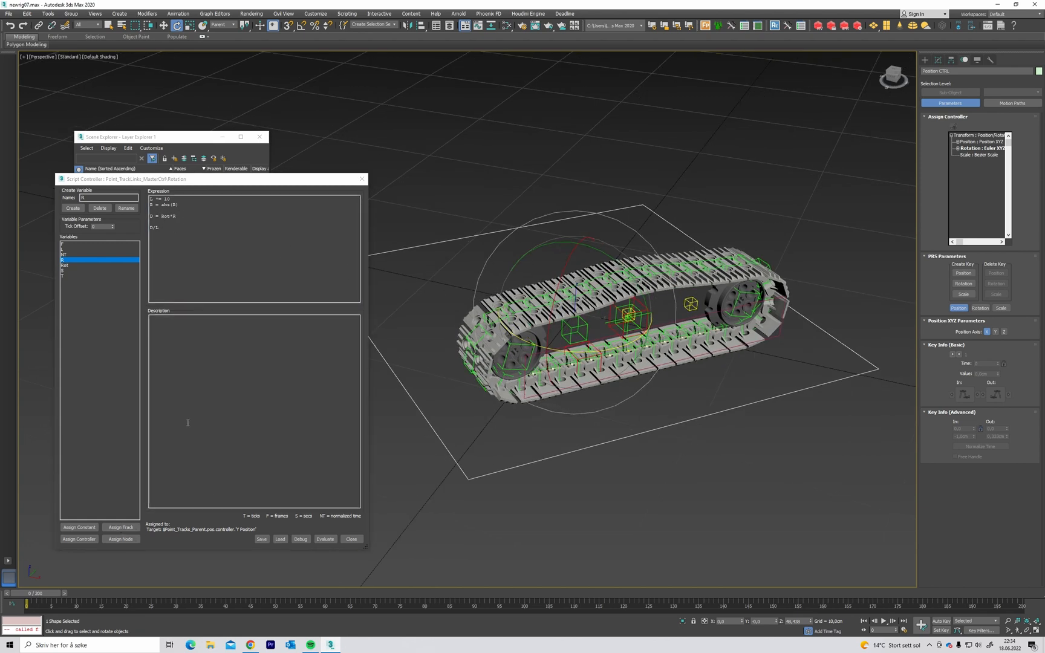
middle_click_drag(572, 307, 576, 306)
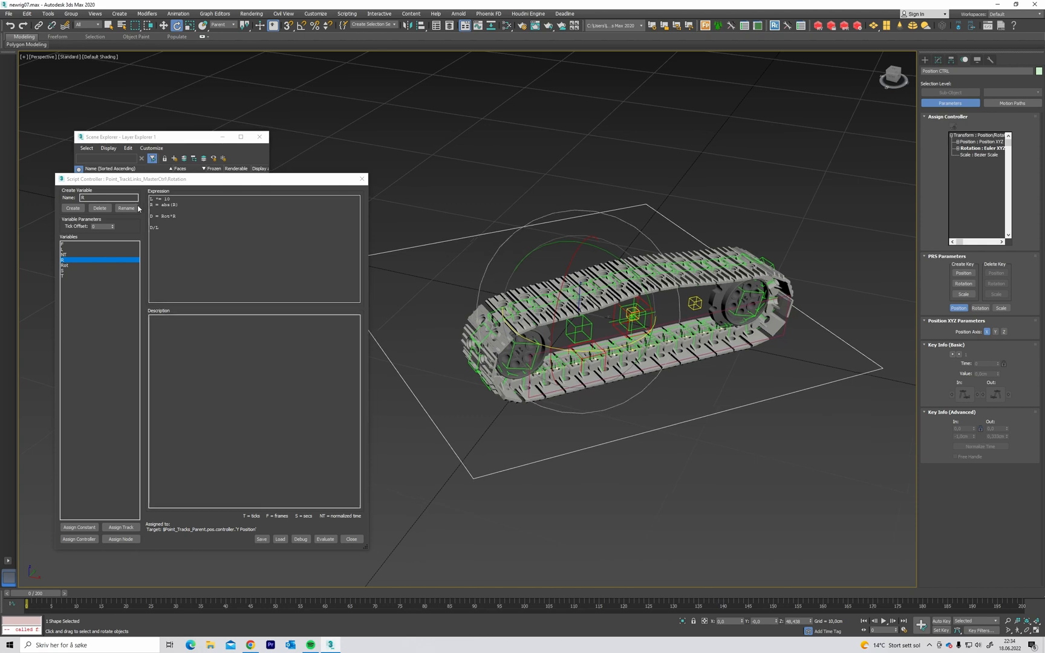
left_click(173, 209)
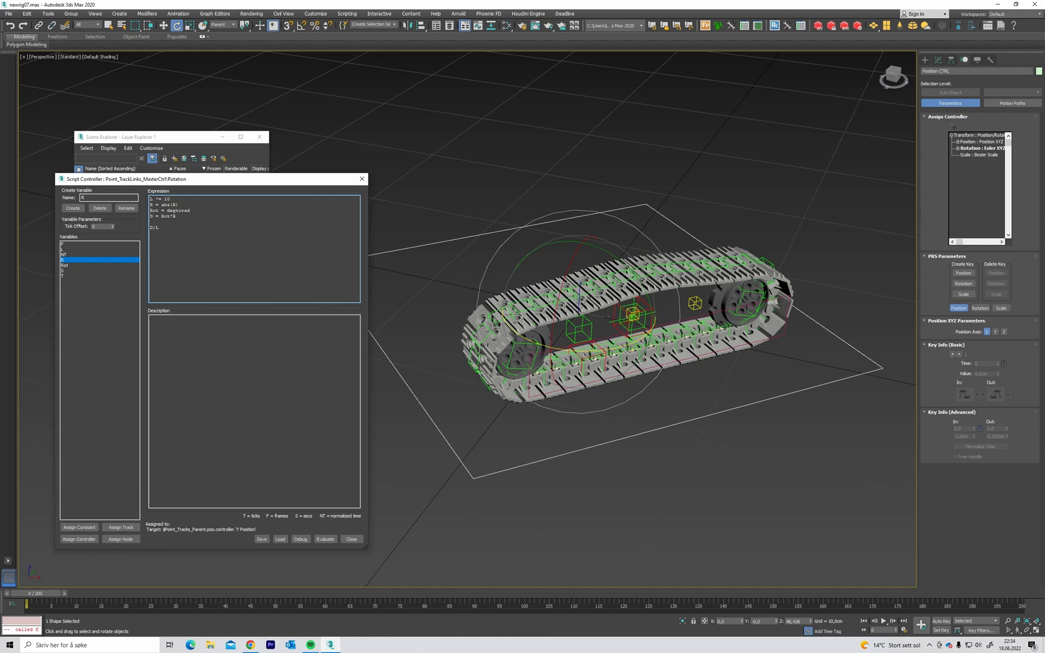
left_click(330, 540)
Test the radian-based expression by rotating Position CTRL, and close the Script Controller.
middle_click_drag(509, 380, 548, 354, "alt")
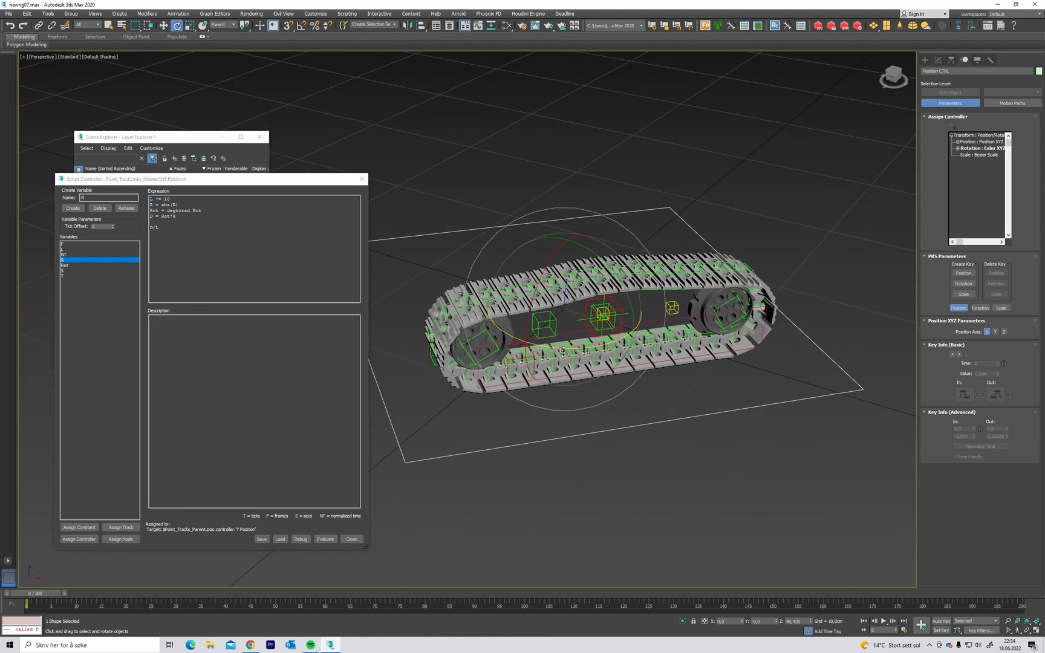
left_click_drag(565, 347, 510, 334)
middle_click_drag(511, 335, 565, 327, "alt")
left_click(268, 259)
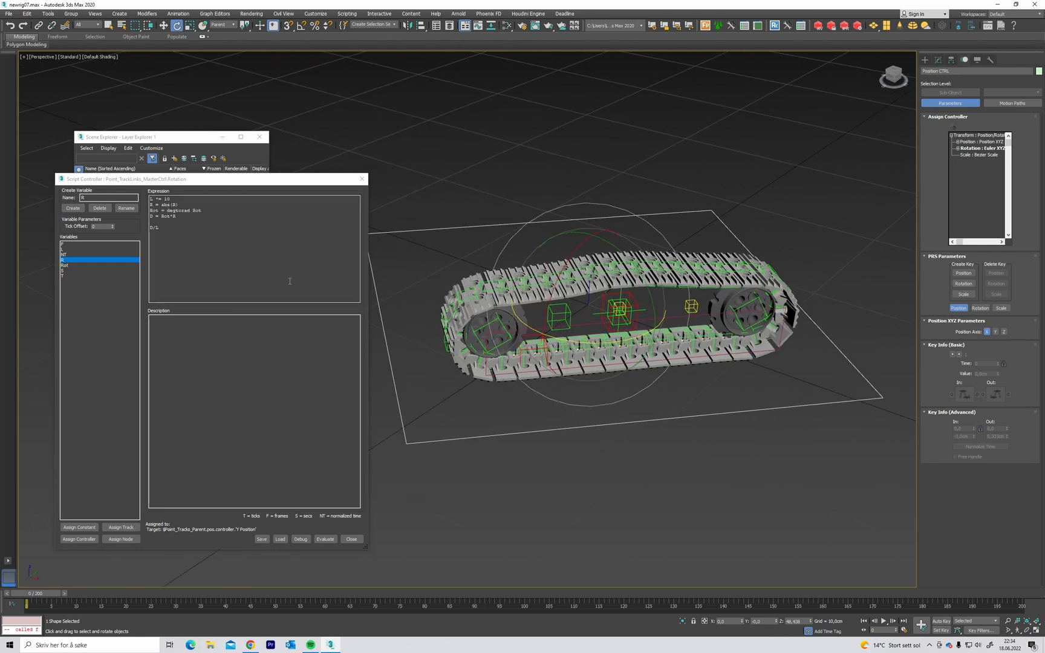
left_click(351, 538)
middle_click_drag(447, 416, 350, 422, "alt")
Try moving the Point_Tracks_Parent helper along its Y axis.
key("w")
left_click(699, 303)
middle_click_drag(506, 282, 528, 282, "alt")
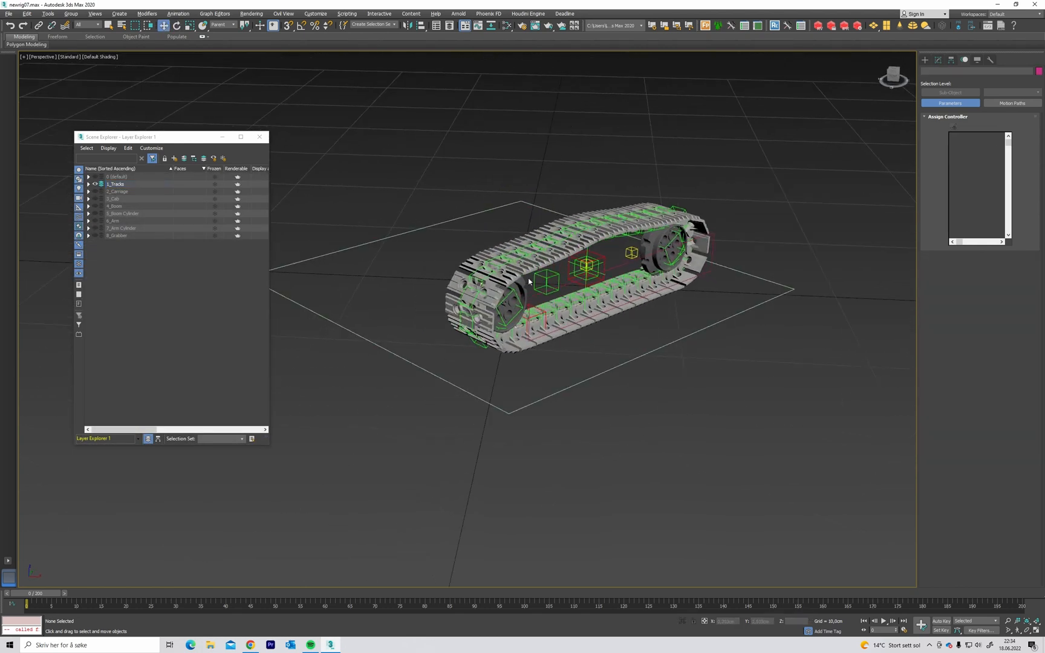
left_click(596, 272)
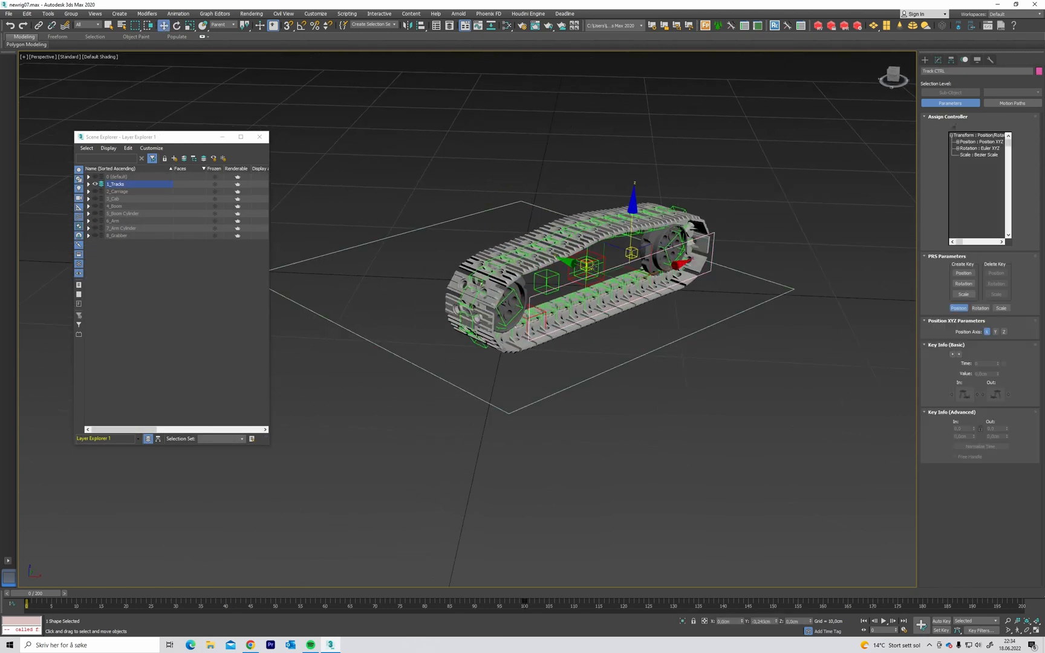
left_click(600, 264)
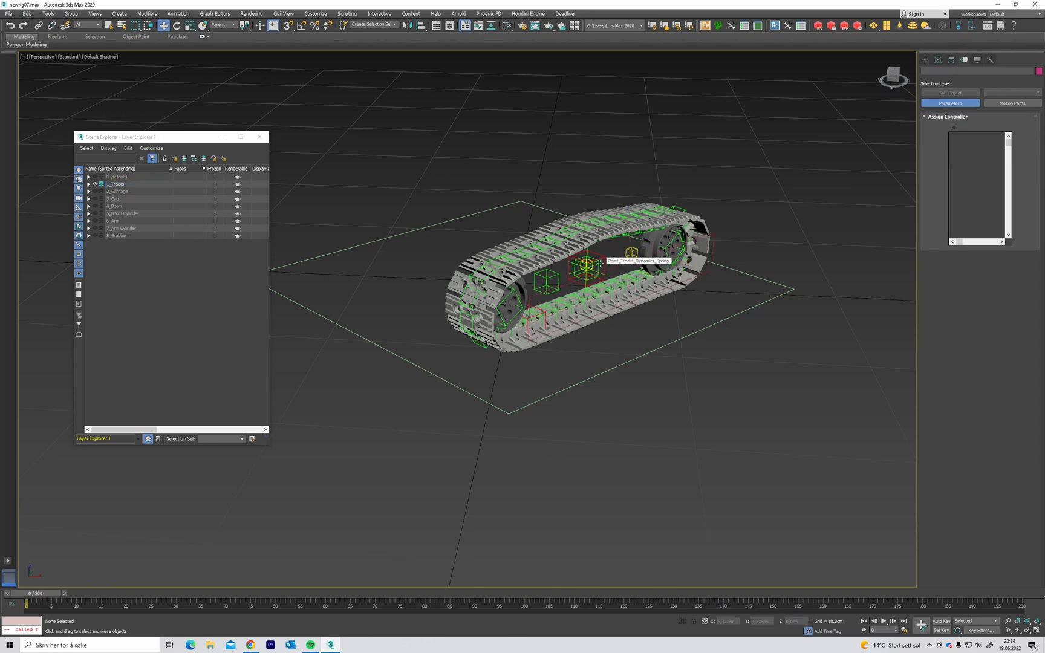
left_click(599, 265)
middle_click_drag(599, 265, 607, 269, "alt")
scroll(596, 272, "up", 3)
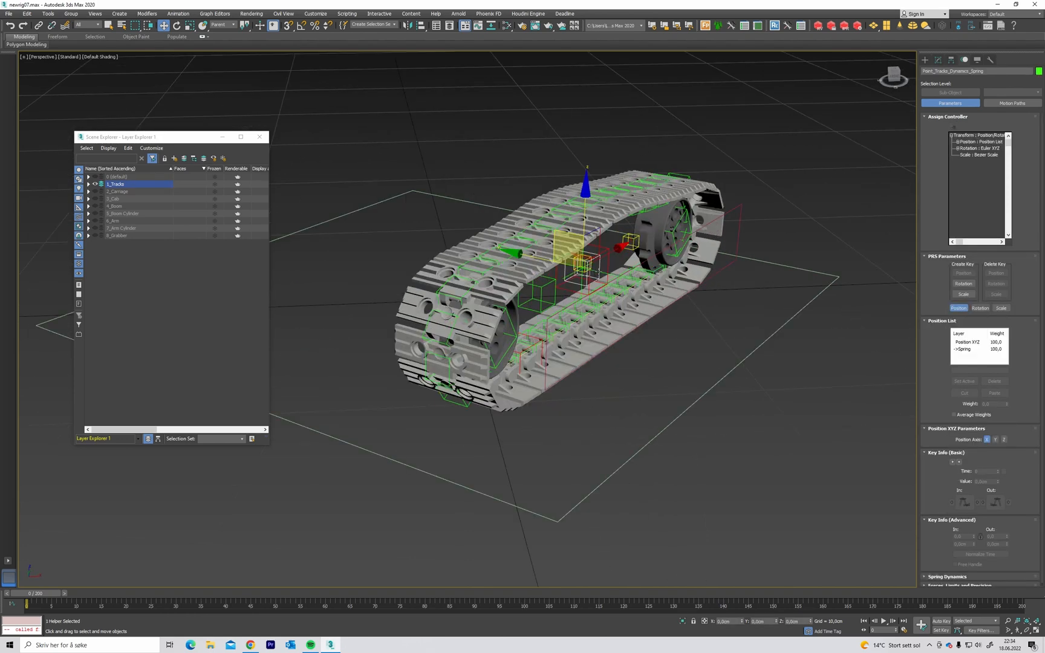
left_click(596, 272)
scroll(550, 263, "down", 4)
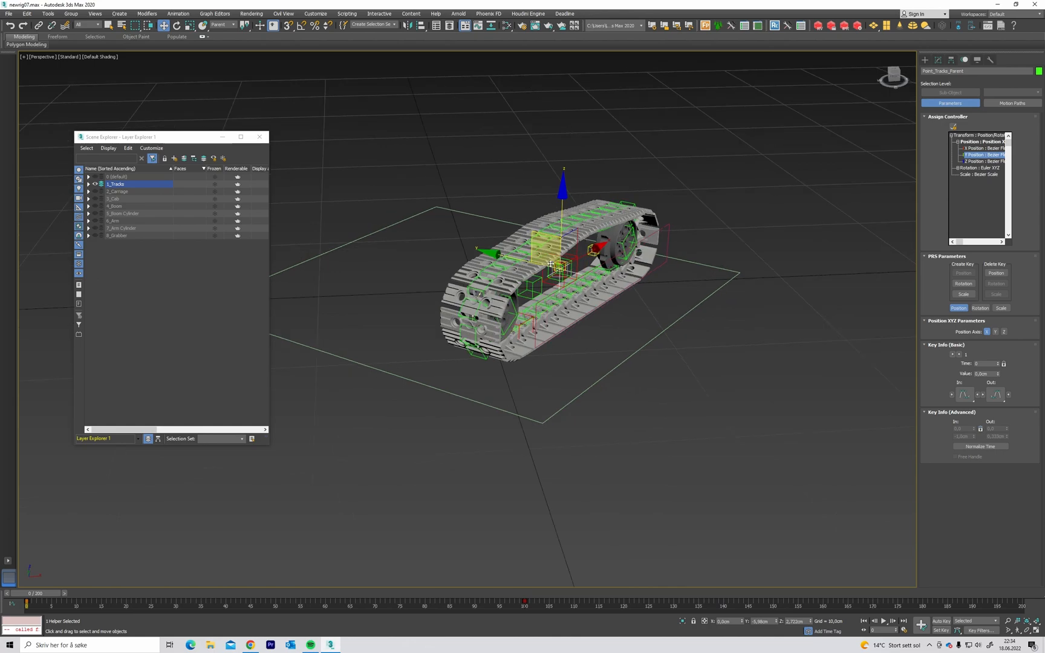
middle_click_drag(551, 264, 590, 266, "alt")
scroll(557, 263, "up", 3)
scroll(582, 266, "down", 2)
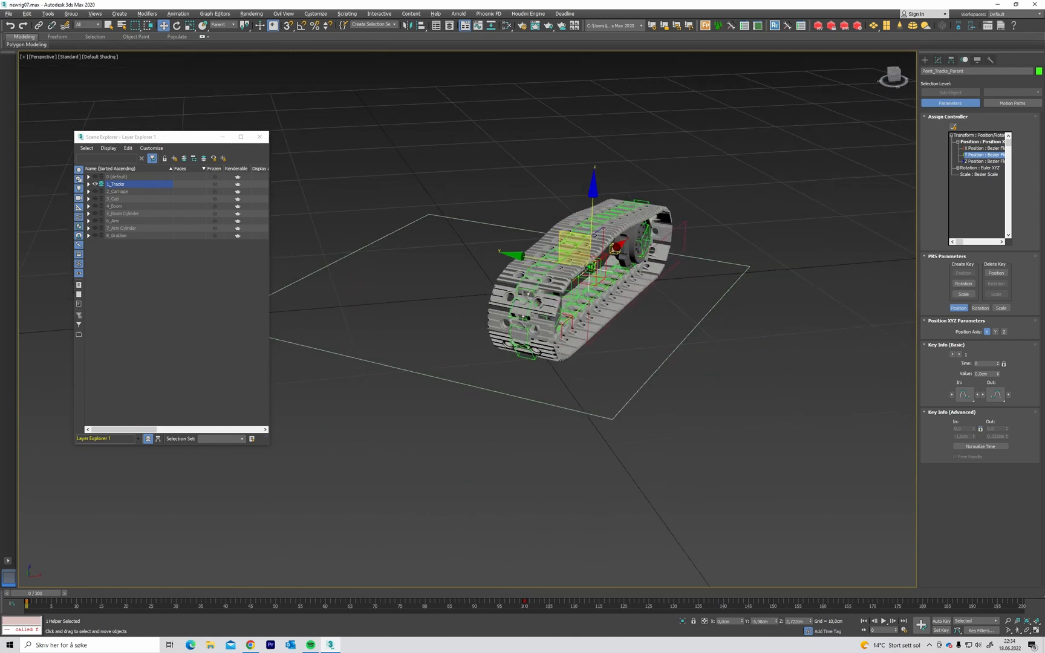
left_click_drag(530, 259, 803, 307)
Try rotating the rig and shifting Point_Tracks_Parent slightly along its Y axis.
middle_click_drag(728, 327, 601, 326, "alt")
left_click(642, 340)
key("e")
mouse_move(590, 301)
left_mouse_down()
mouse_move(559, 300)
mouse_move(590, 299)
left_mouse_up()
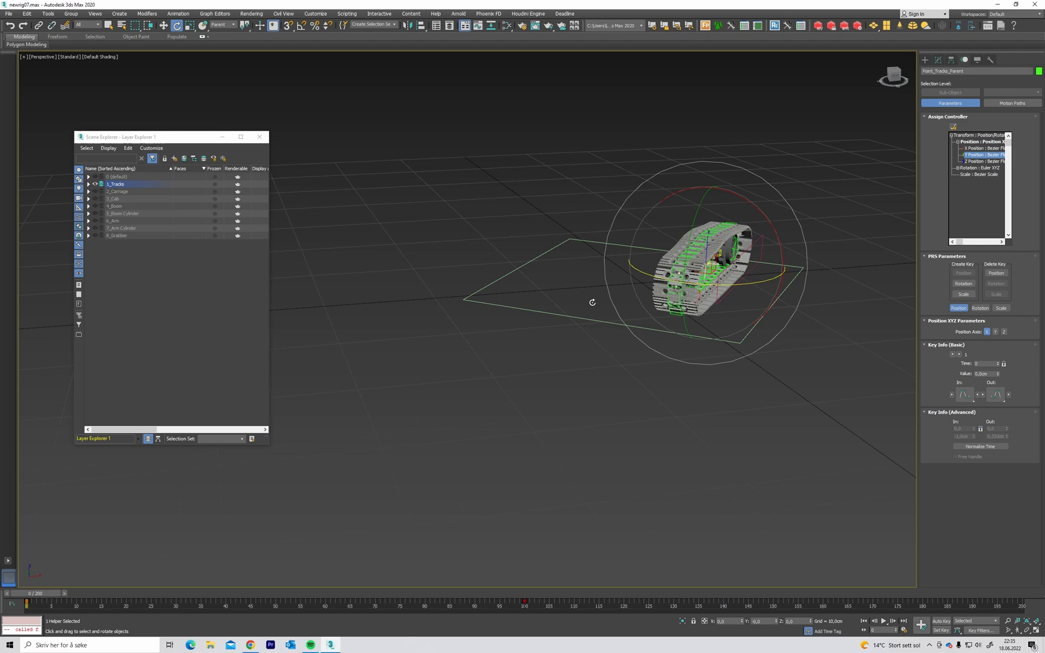
middle_click_drag(593, 302, 462, 311, "alt")
key("w")
left_click_drag(664, 261, 643, 255)
Try rotating Position CTRL about its vertical axis to check the track motion, and cancel the rotation.
left_click(658, 318)
key("e")
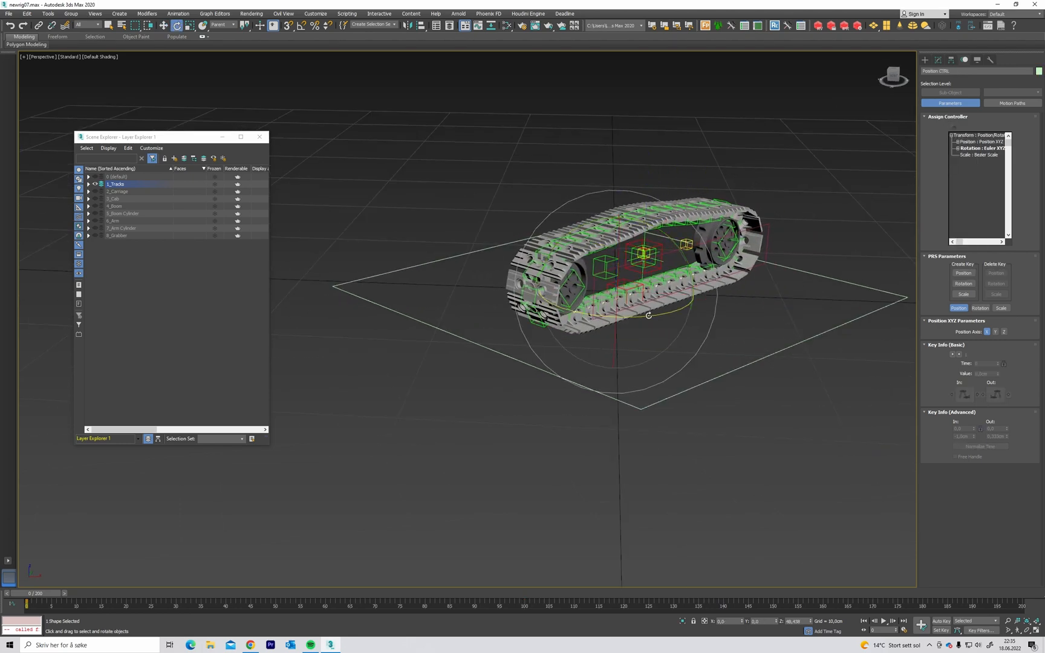
left_click_drag(648, 315, 663, 296)
right_click(663, 296)
left_click(663, 295)
left_click(618, 145)
Change the object color of both control shapes, Track CTRL and Position CTRL, to cyan.
middle_click_drag(599, 196, 547, 209, "alt")
middle_click_drag(547, 209, 711, 252)
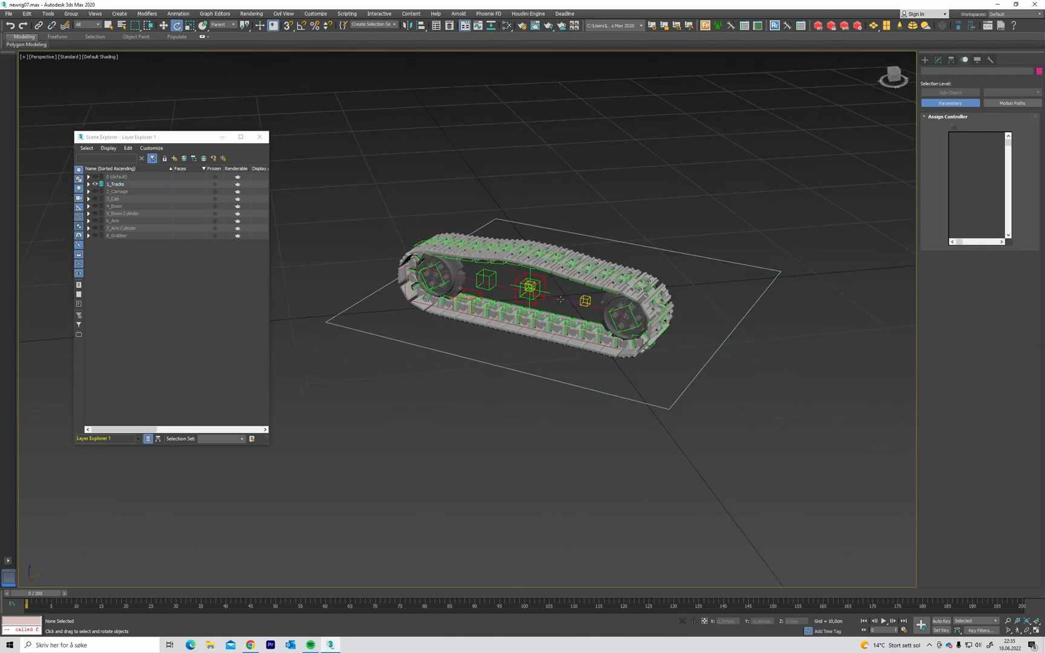
left_click(564, 300)
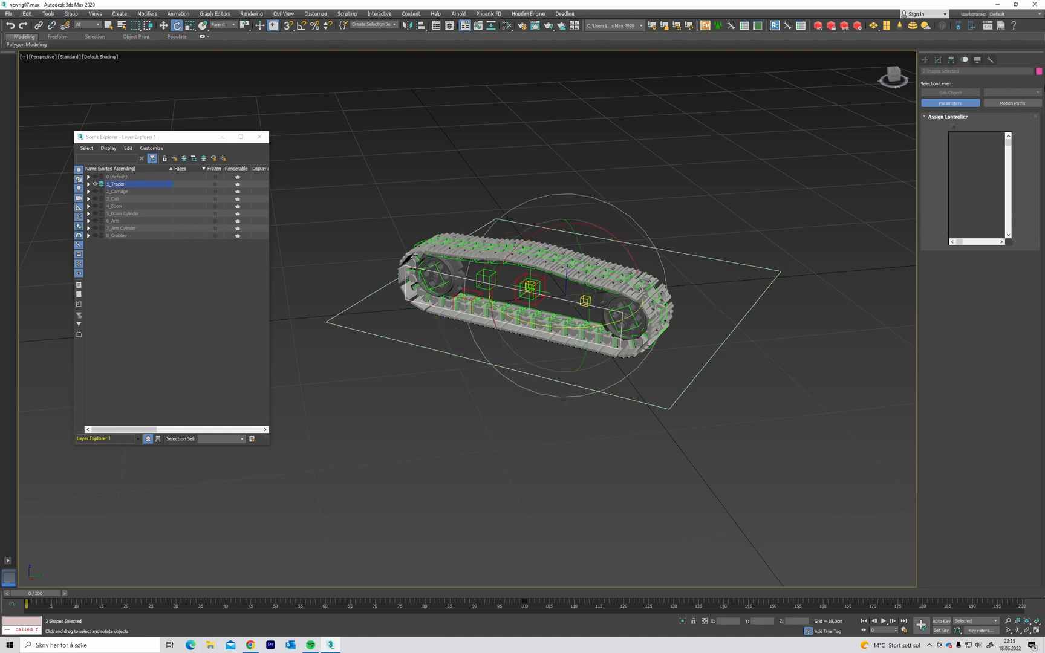
left_click(1038, 71)
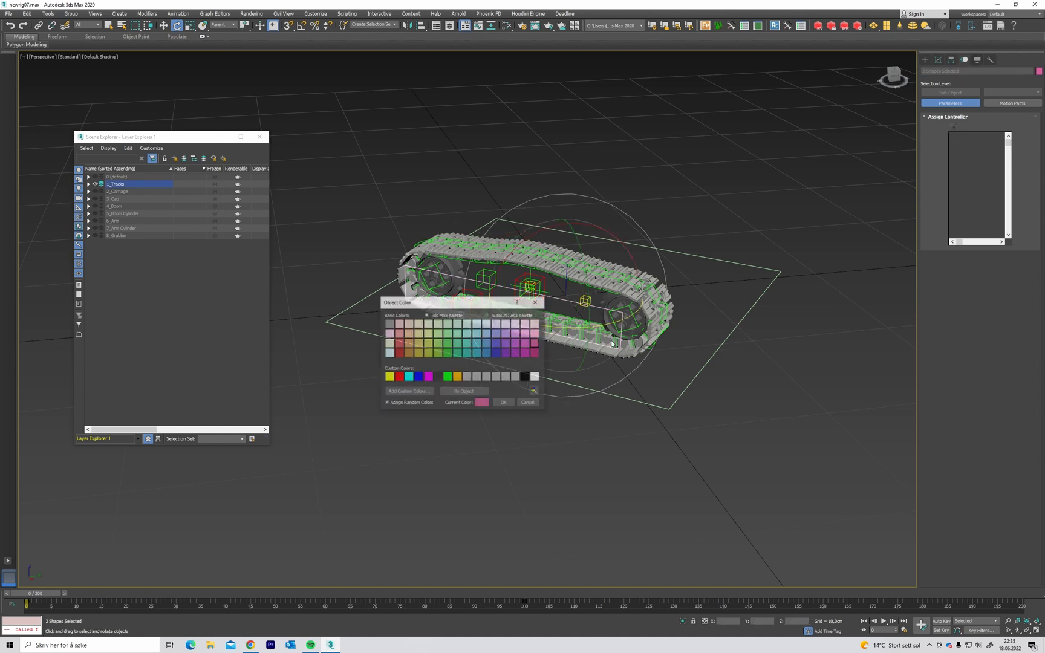
left_click(407, 378)
left_click(502, 404)
left_click(454, 402)
Reset the Z rotation of Position CTRL and deselect it.
middle_click_drag(475, 367, 525, 383)
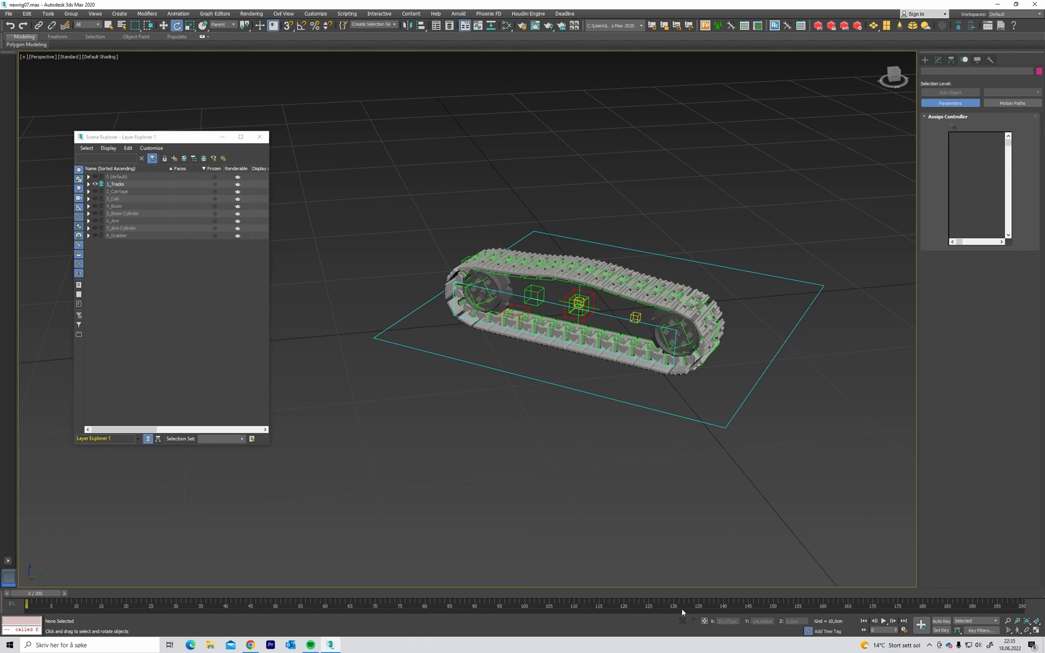
middle_click_drag(522, 483, 521, 492)
left_click(711, 433)
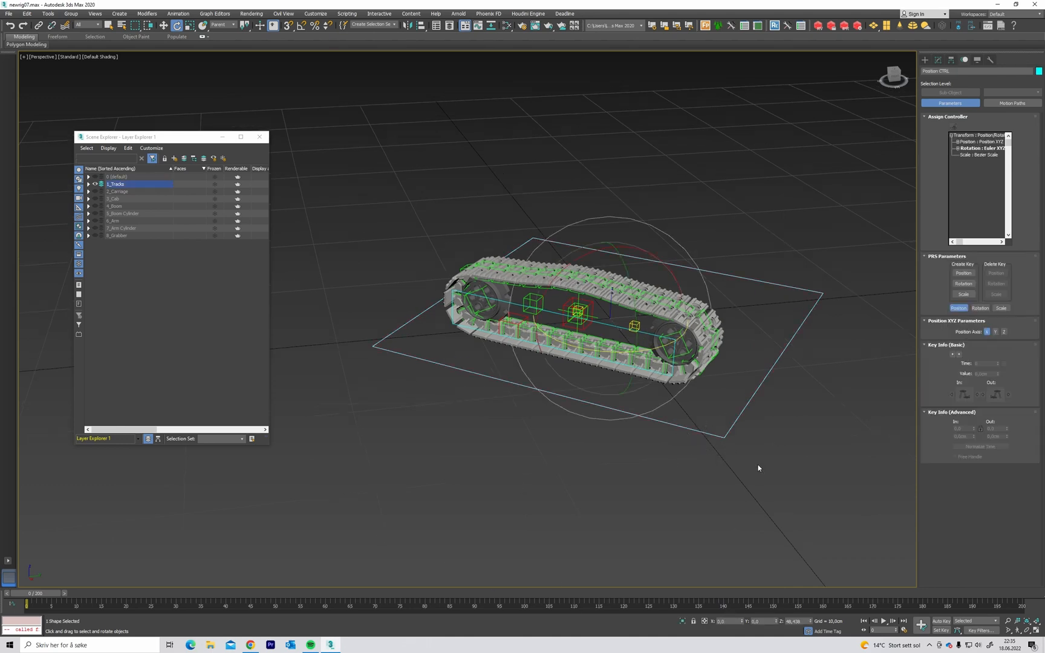
right_click(809, 622)
left_click(497, 433)
Select all the track rig objects and delete their animation keys at frames 100 and 0.
middle_click_drag(497, 433, 377, 453, "alt")
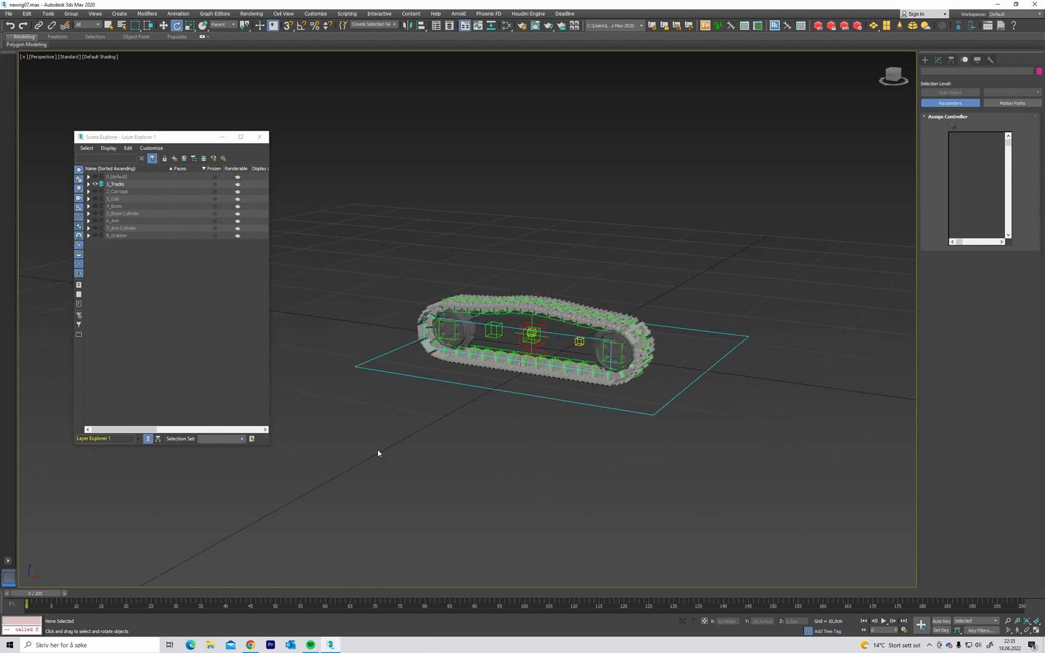
left_click_drag(256, 512, 839, 215)
left_click_drag(862, 183, 861, 181)
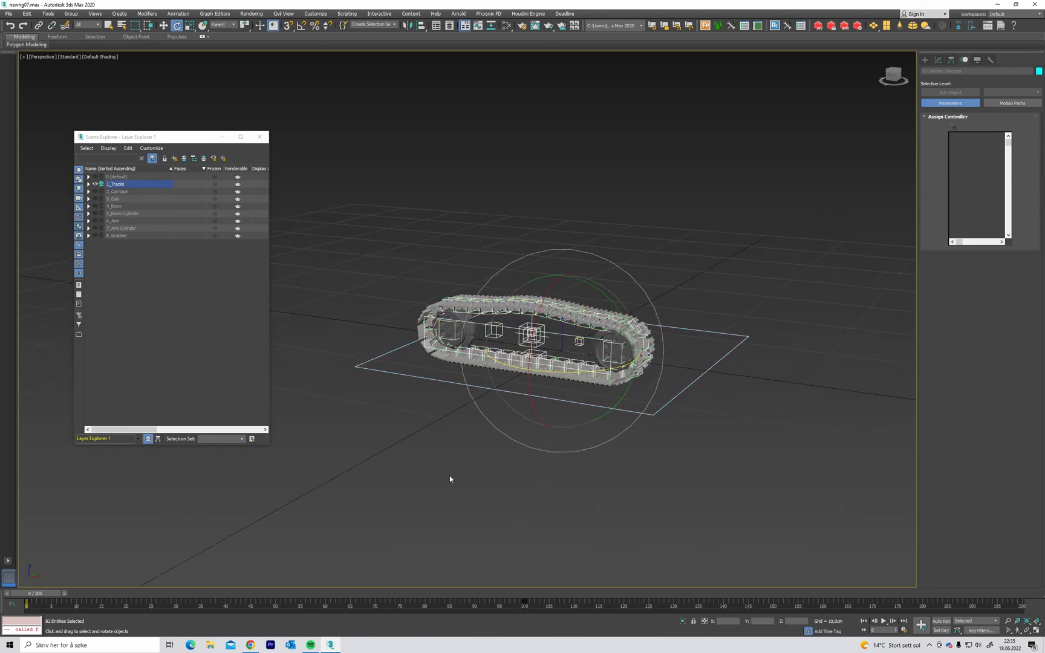
right_click(525, 601)
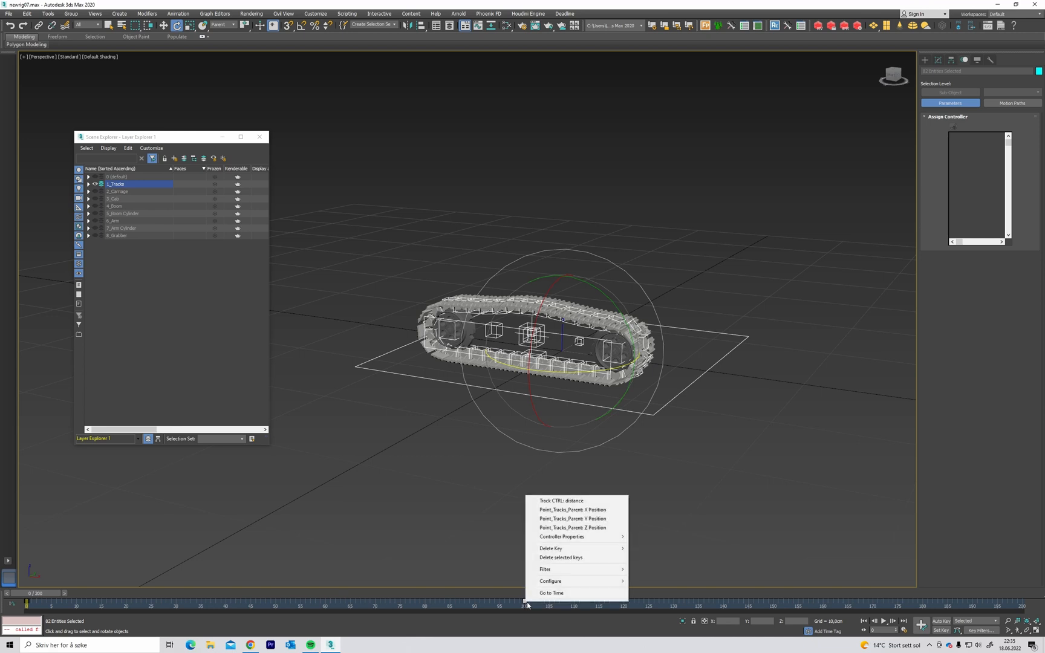
left_click(576, 557)
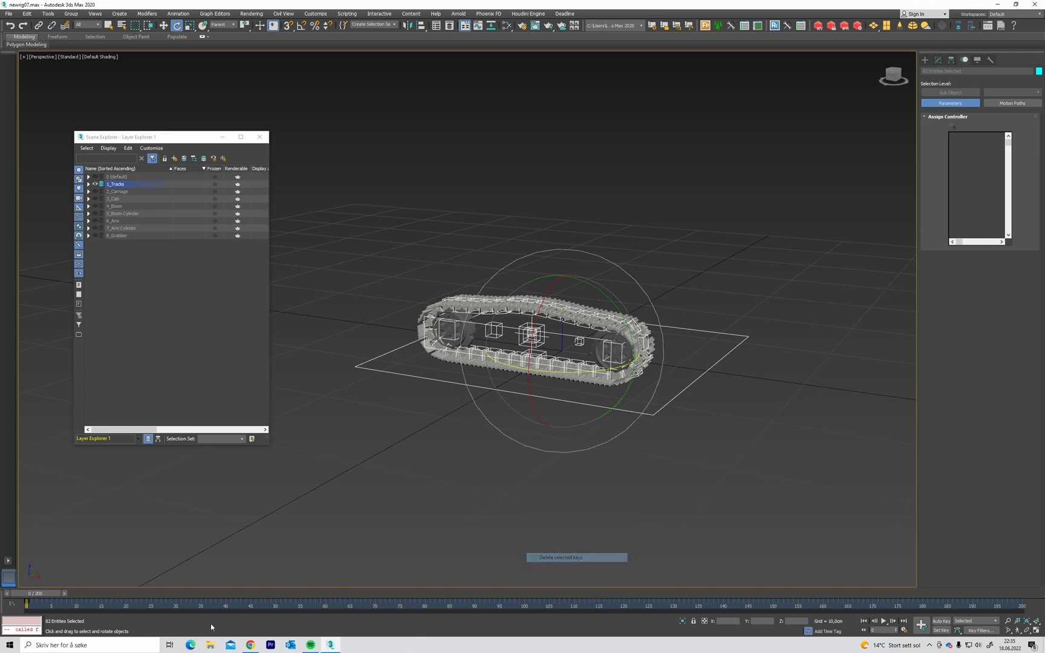
right_click(26, 603)
left_click(49, 559)
left_click(461, 370)
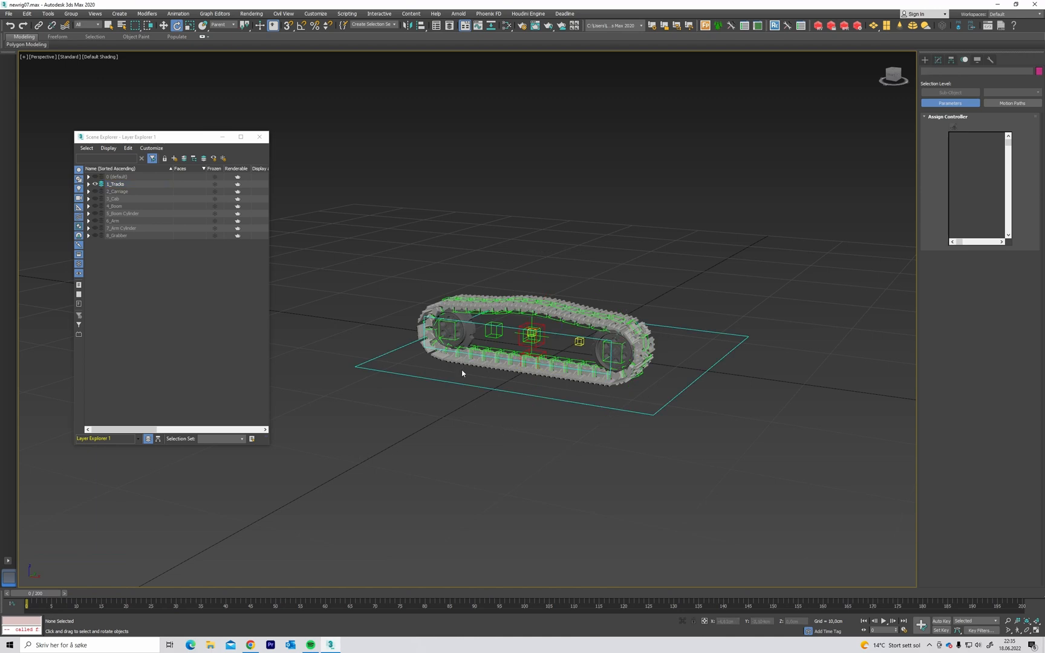
Unhide the 2_Carriage layer and turn on edged faces in the perspective view.
middle_click_drag(461, 373, 414, 328, "alt")
scroll(493, 365, "up", 4)
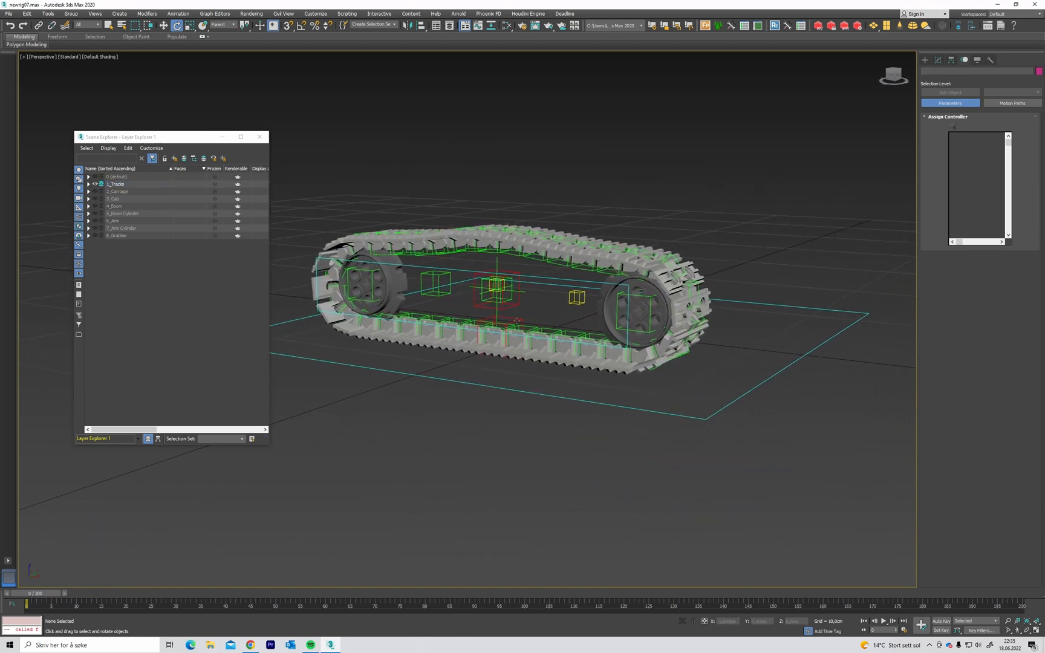
middle_click_drag(517, 290, 579, 326, "alt")
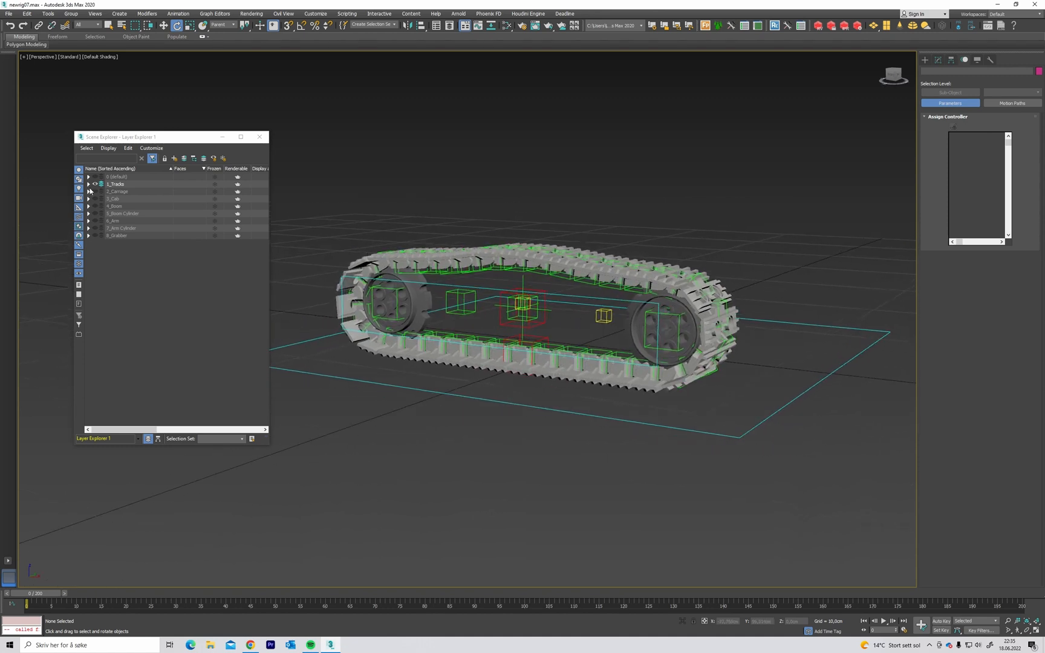
middle_click_drag(455, 223, 468, 223)
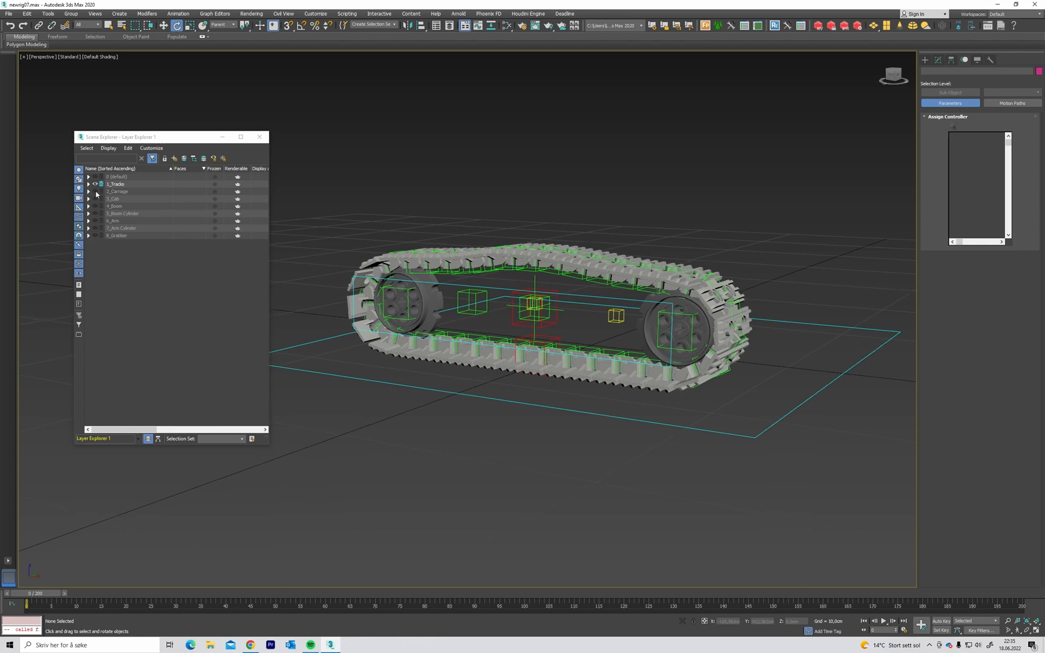
left_click(95, 192)
mouse_move(597, 258)
middle_mouse_down("alt")
mouse_move(432, 277)
mouse_move(588, 263)
middle_mouse_up("alt")
middle_click_drag(544, 304, 549, 279, "alt")
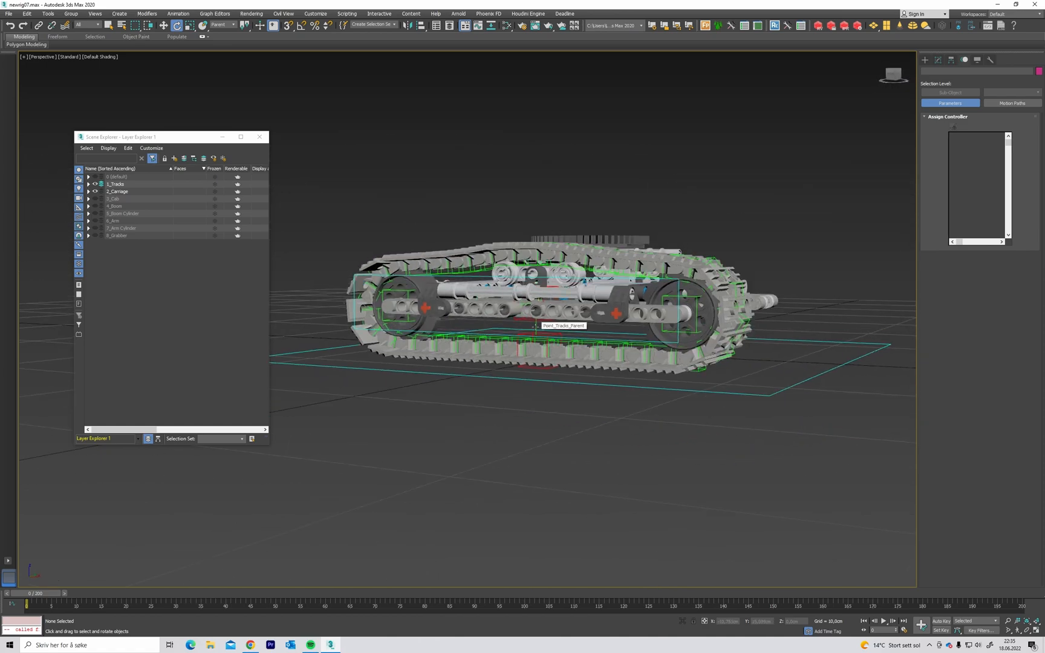
scroll(563, 278, "up", 12)
key("F4")
Select the two small upper wheels of the carriage to identify them, and clear the selection.
left_click(569, 269)
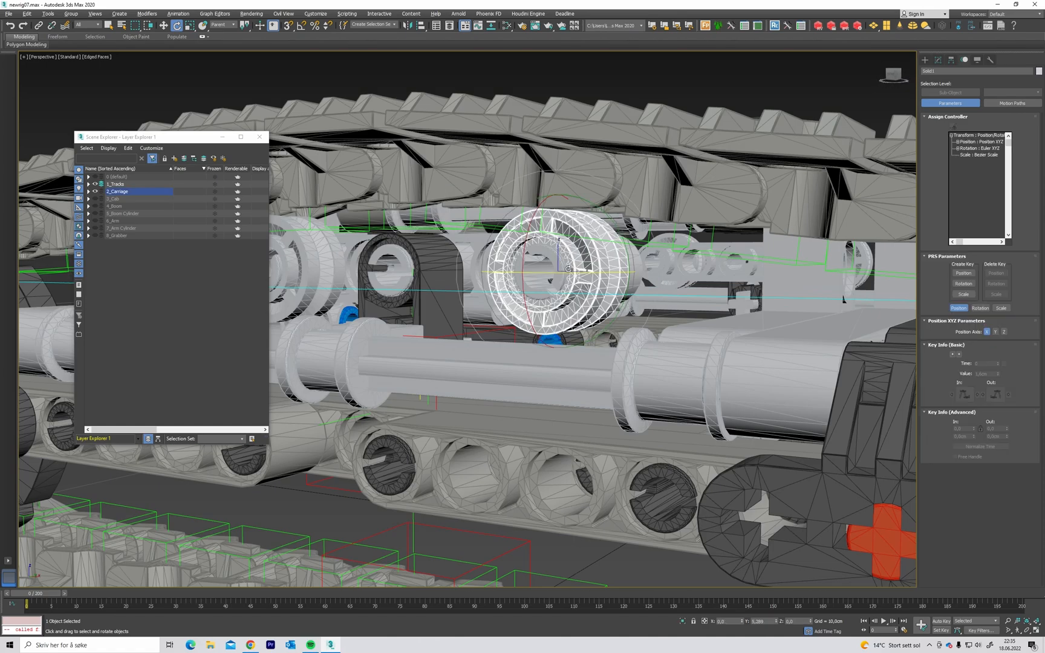
middle_click_drag(568, 269, 520, 417, "alt")
left_click(463, 223, "ctrl")
left_click(648, 355)
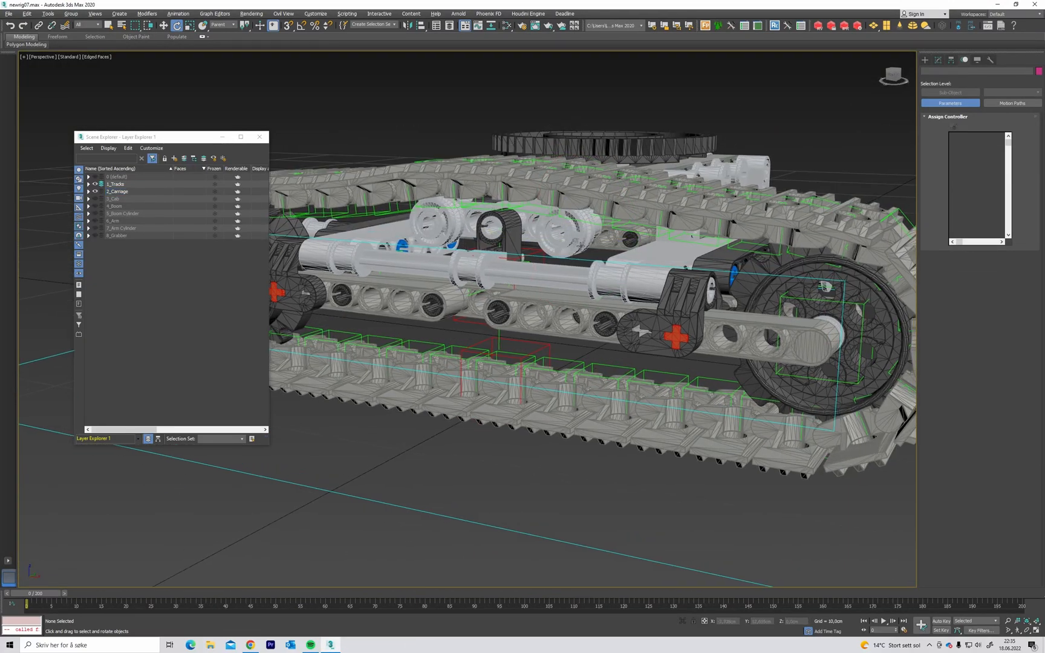
middle_click_drag(559, 290, 532, 260, "alt")
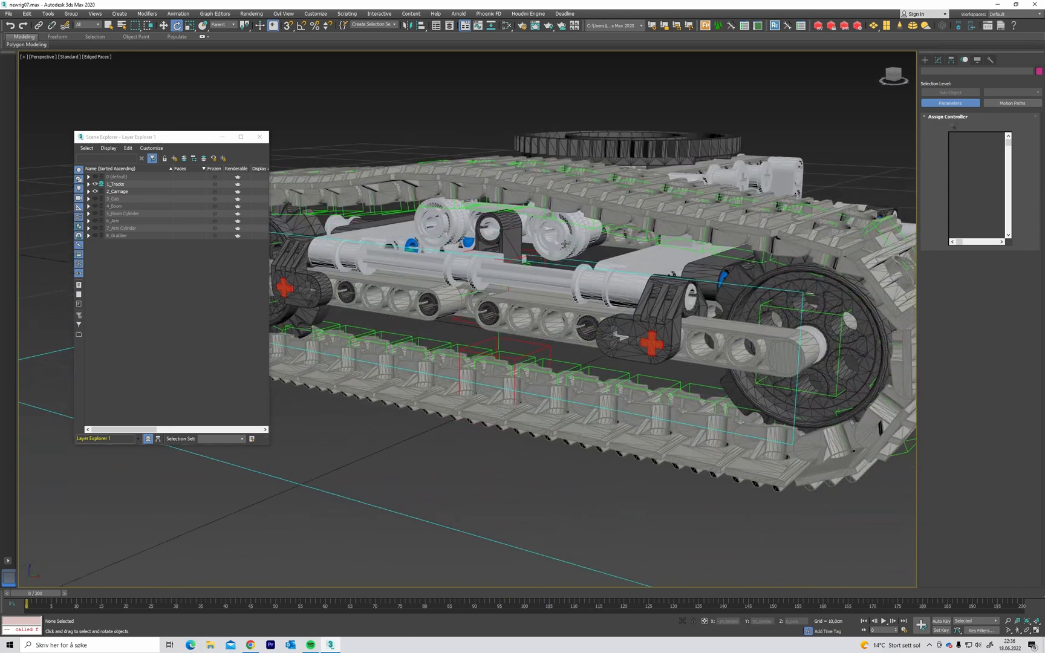
Create a point helper on the ground in front of the track.
left_click(924, 61)
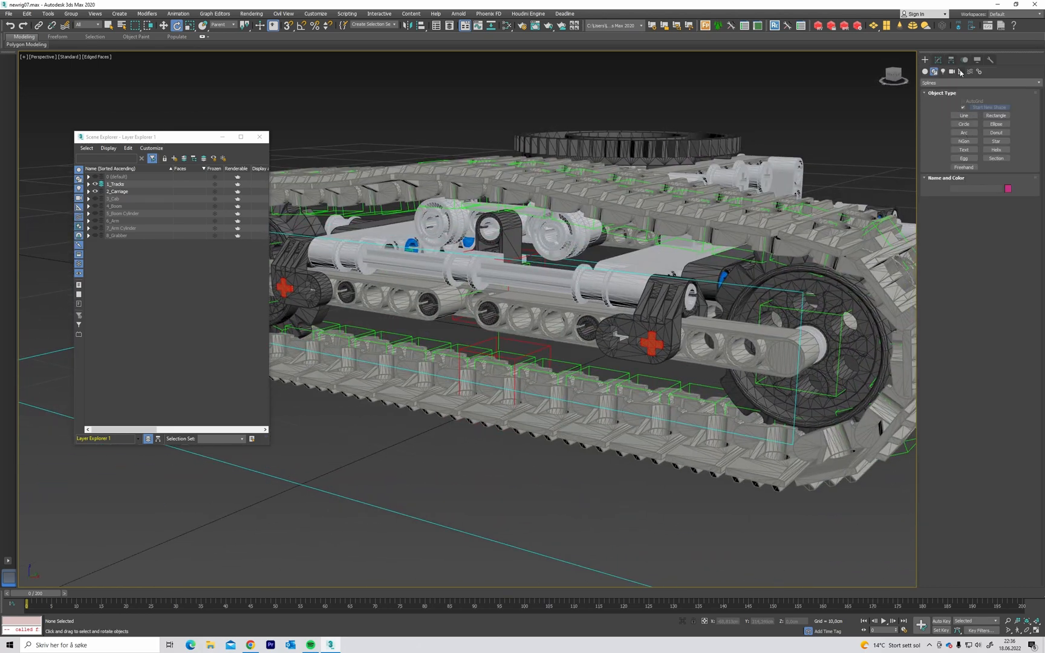
left_click(961, 71)
left_click(967, 135)
middle_click_drag(514, 369, 490, 440, "alt")
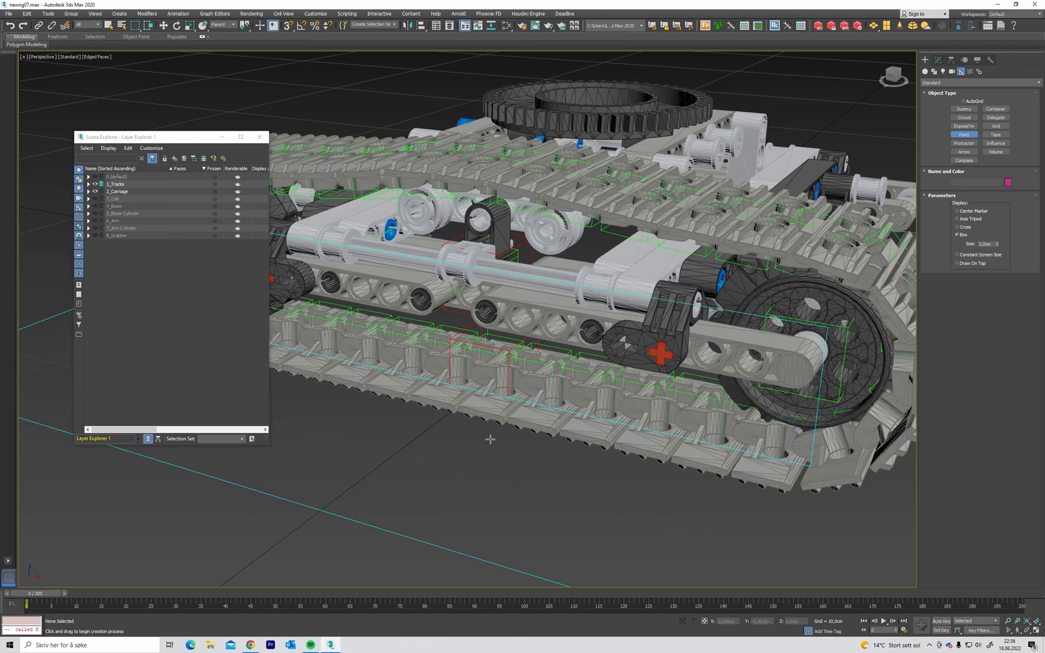
left_click(490, 441)
Align the point helper to the small upper wheel in X, Y and Z position, center to center.
key("alt+a")
left_click(574, 243)
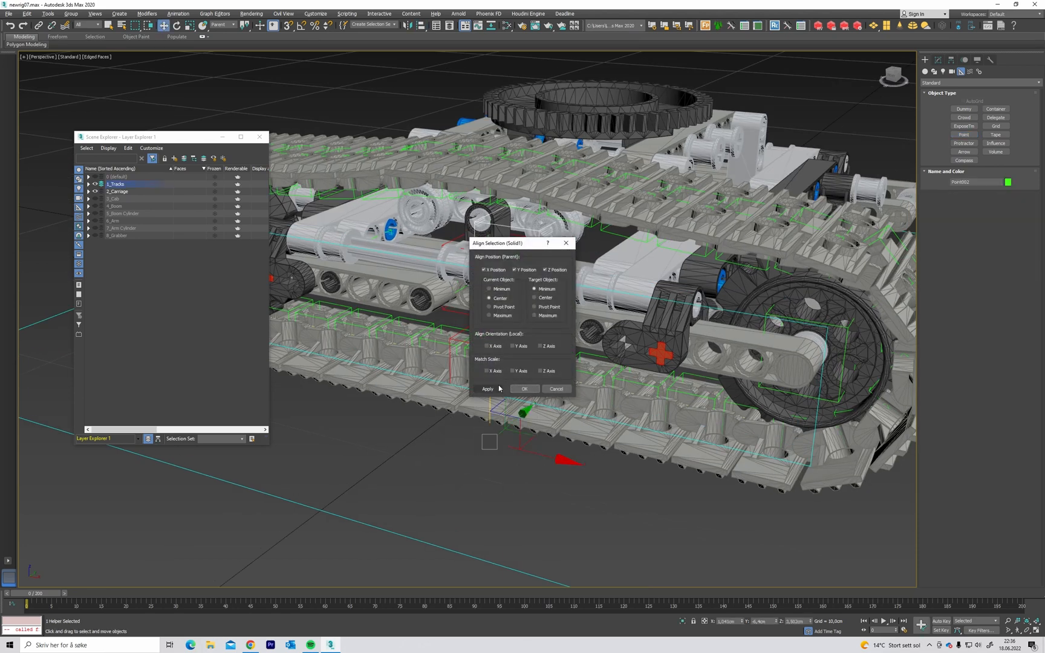
left_click(547, 298)
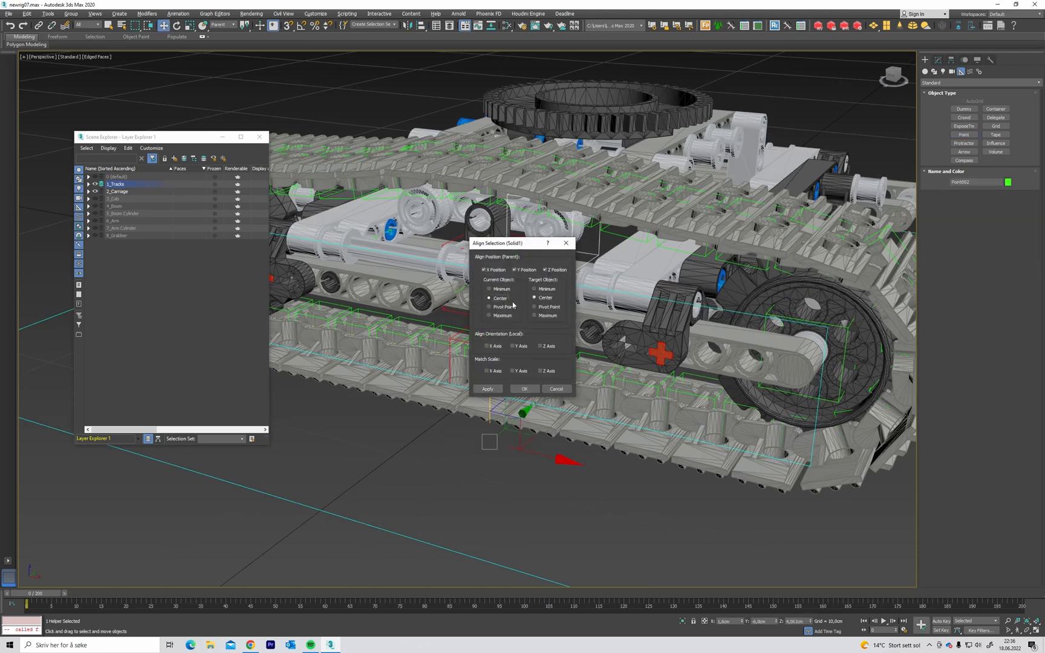
left_click(524, 391)
Switch the point helper's display from box to cross and rename it Point_TrackSmallWheel_Zero.
middle_click_drag(541, 281, 578, 239, "alt")
scroll(542, 248, "up", 3)
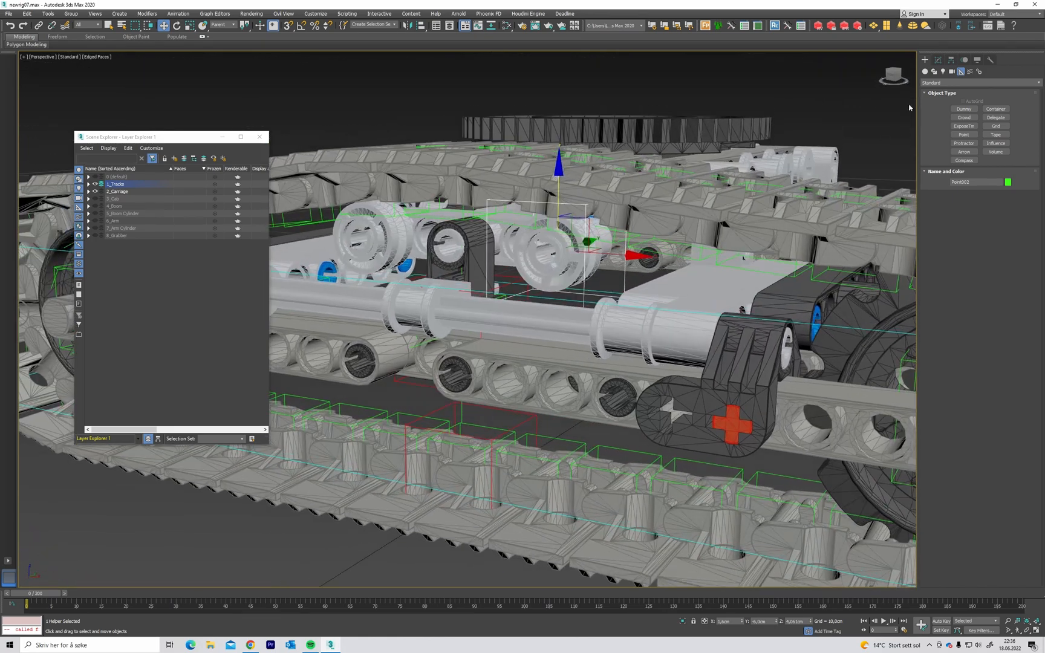
left_click(937, 59)
left_click(964, 289)
left_click(965, 281)
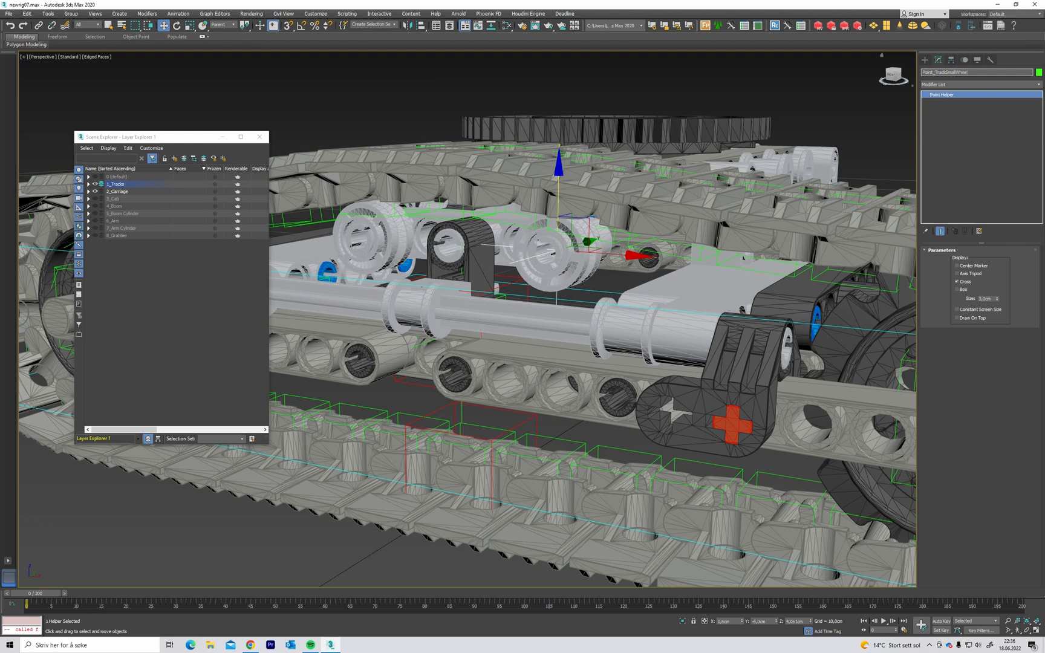
key("Return")
Clone the Zero helper in place as a copy named Point_TrackSmallWheel_Ctrl.
middle_click_drag(743, 257, 744, 295, "alt")
right_click(724, 225)
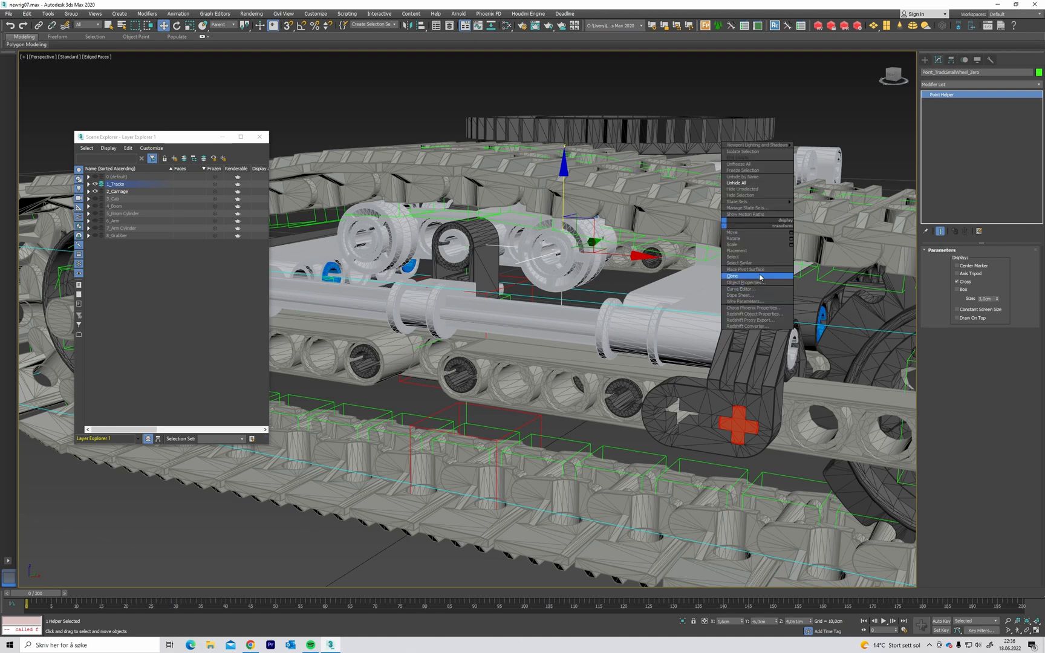
left_click(759, 277)
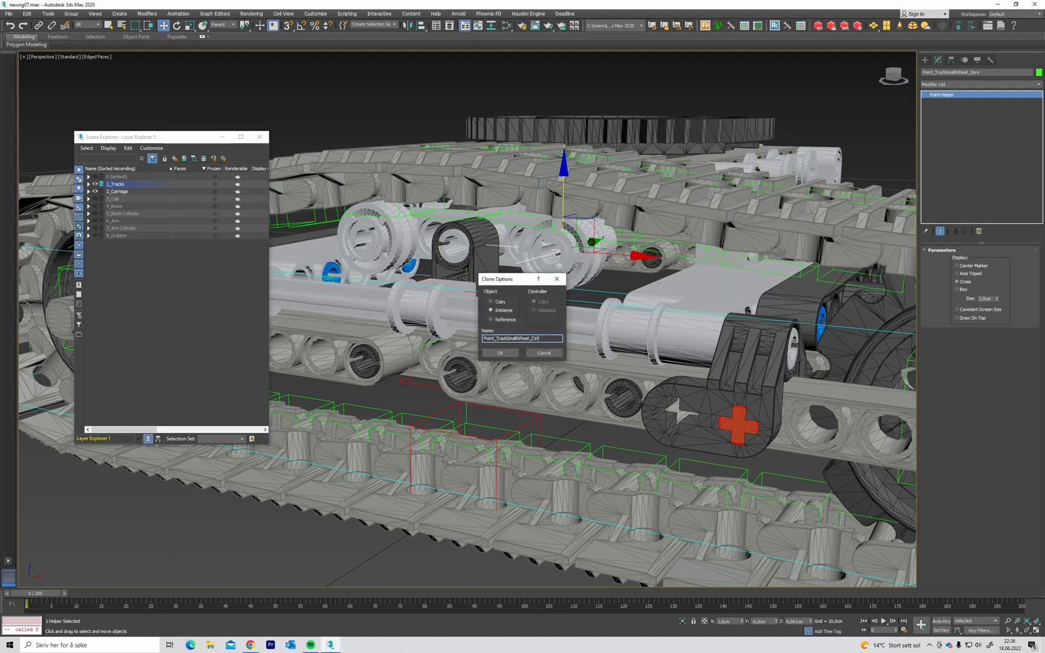
left_click(500, 352)
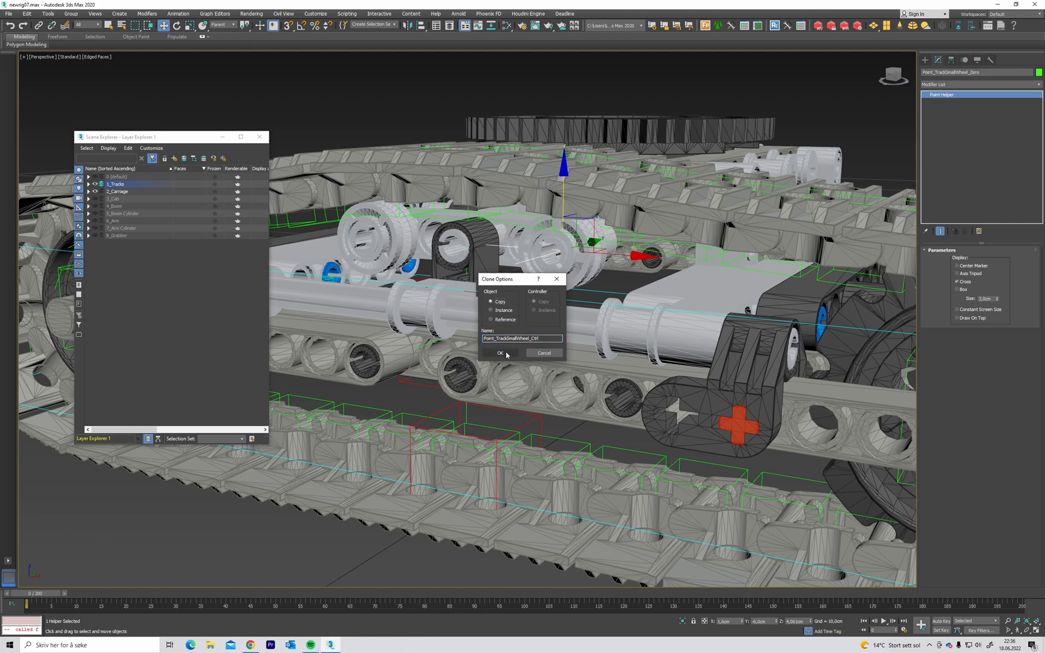
Display Point_TrackSmallWheel_Ctrl as a box instead of a cross and change its object color to red.
left_click(957, 282)
left_click(966, 290)
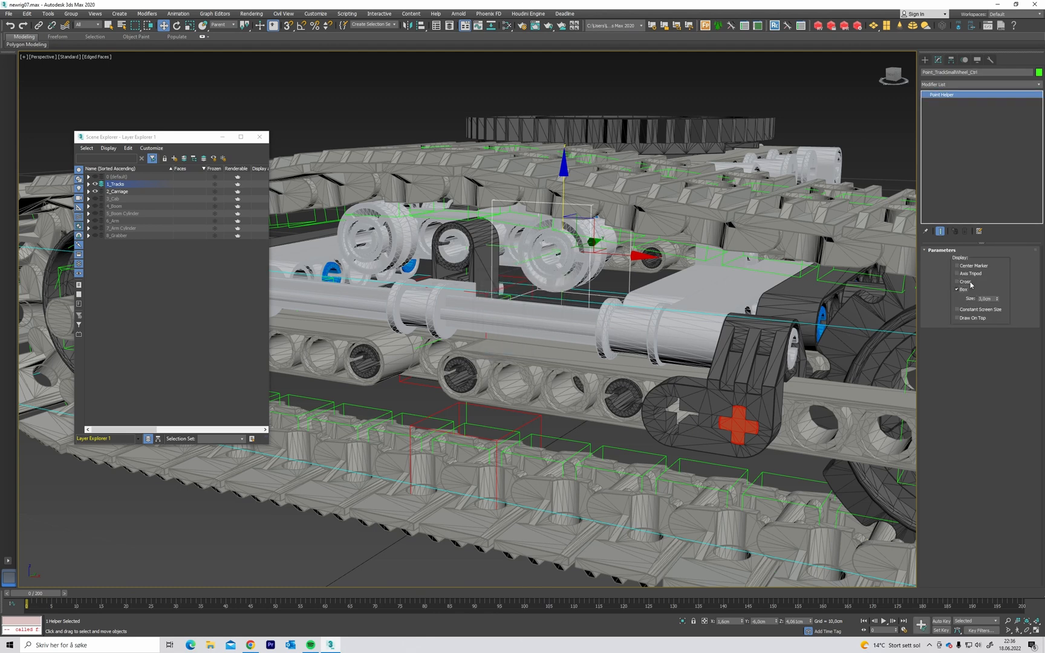
left_click(1038, 72)
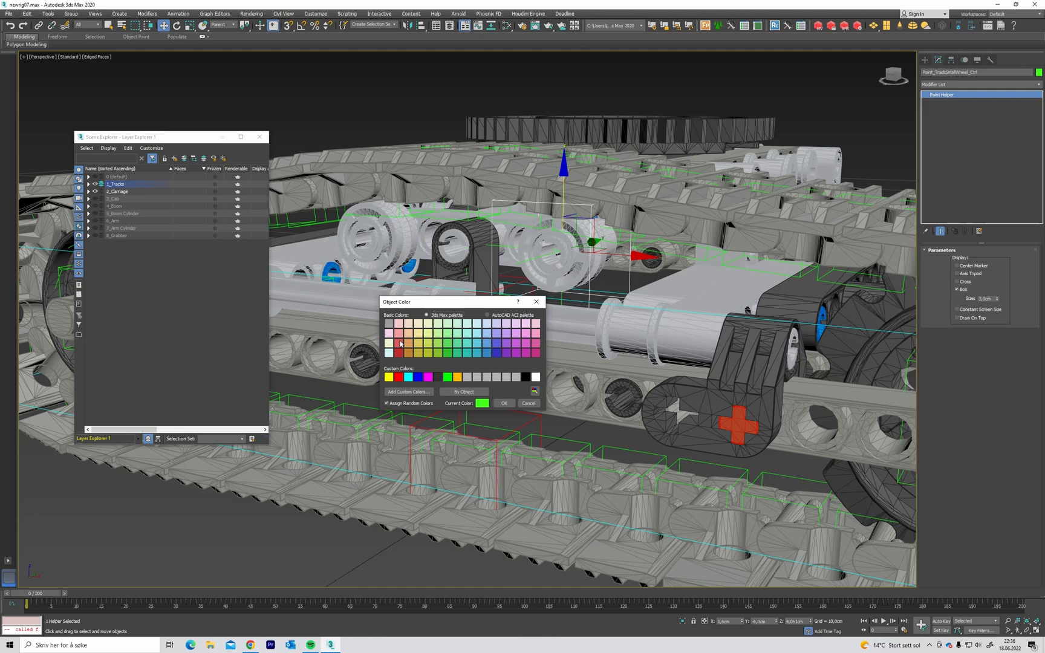
left_click(400, 377)
left_click(503, 403)
Set the size of the red box helper to 2 cm and select the cross helper Point_TrackSmallWheel_Zero.
scroll(615, 239, "up", 5)
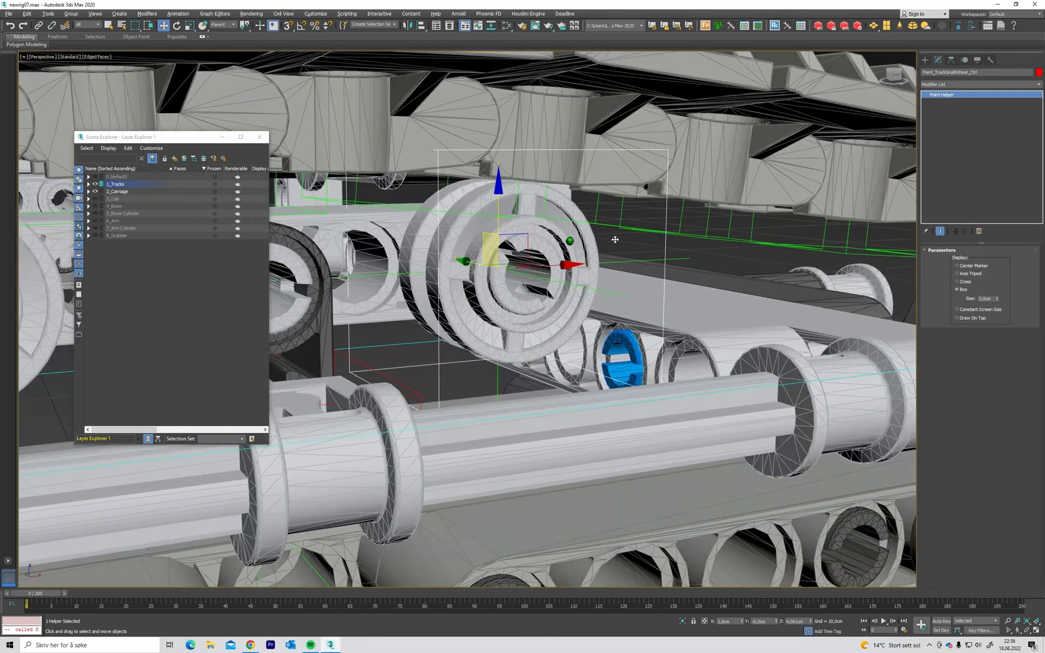
key("Return")
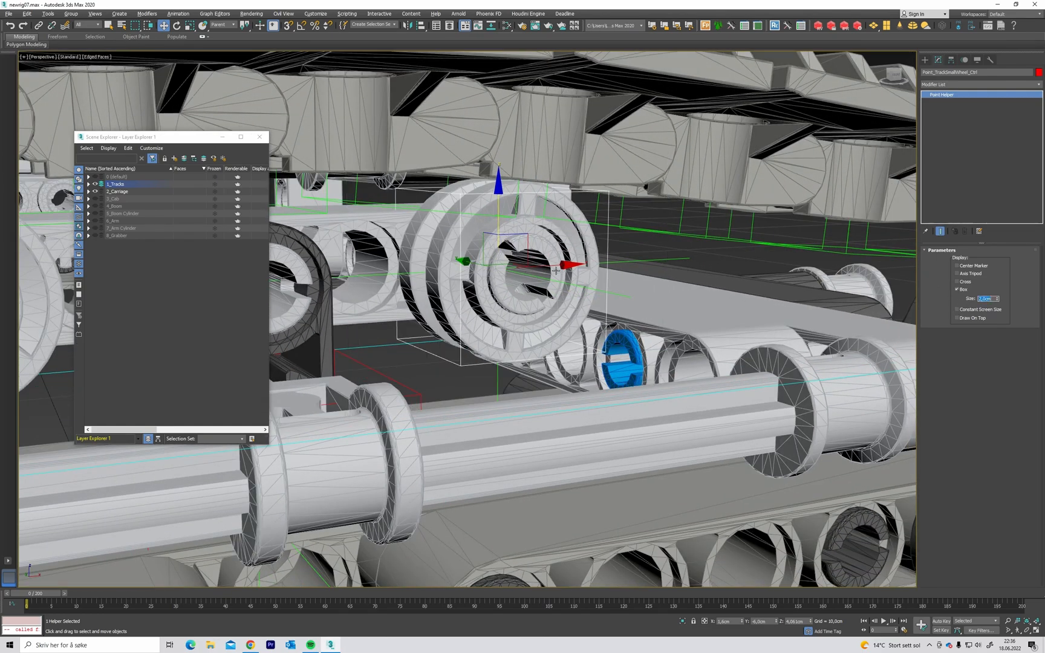
left_click(663, 260)
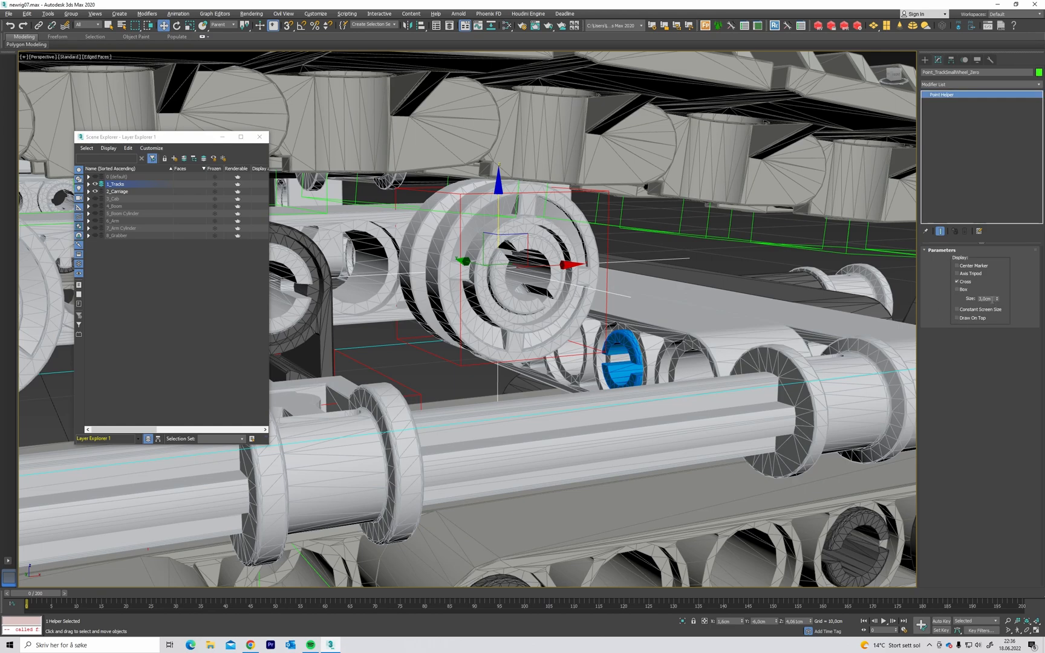
key("Return")
Clone the Zero helper upward along Z as a copy named Point_TrackSmallWheel_Radius.
scroll(596, 270, "down", 5)
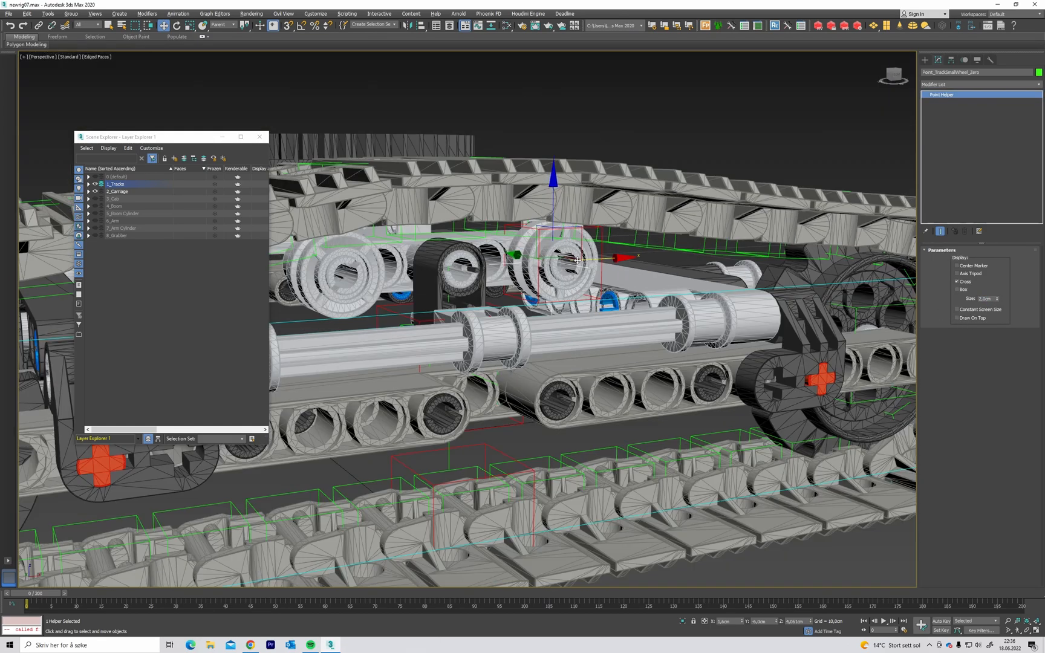
mouse_move(593, 270)
middle_mouse_down("alt")
mouse_move(532, 296)
mouse_move(524, 257)
mouse_move(599, 222)
mouse_move(595, 265)
middle_mouse_up("alt")
middle_click_drag(576, 222, 564, 232, "alt")
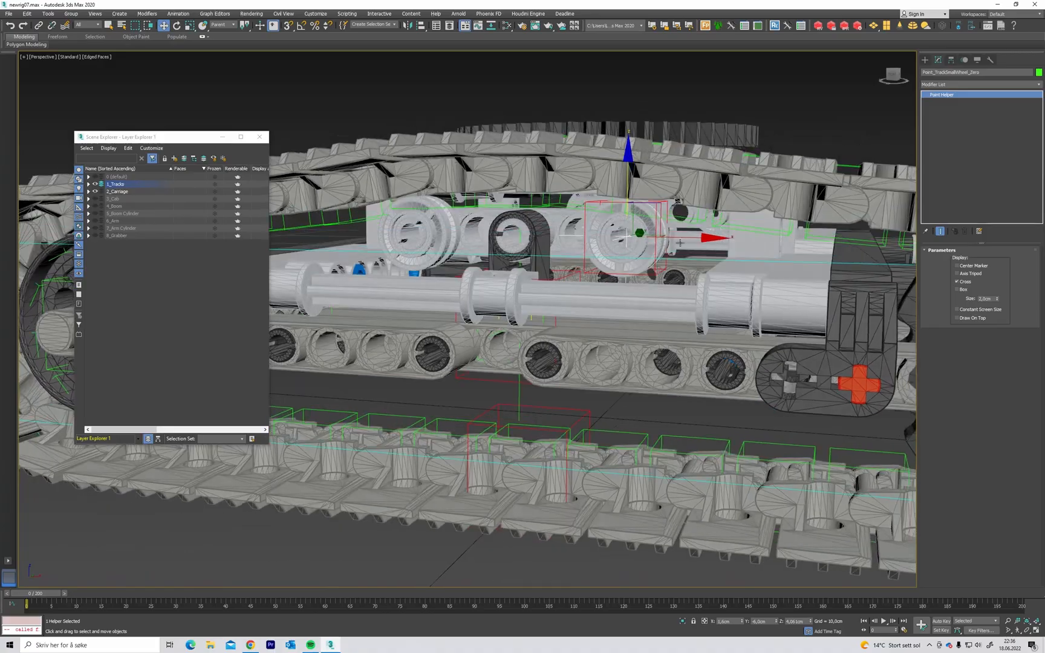
scroll(645, 246, "up", 6)
middle_click_drag(649, 246, 576, 299, "alt")
left_click(662, 198)
left_click(567, 298)
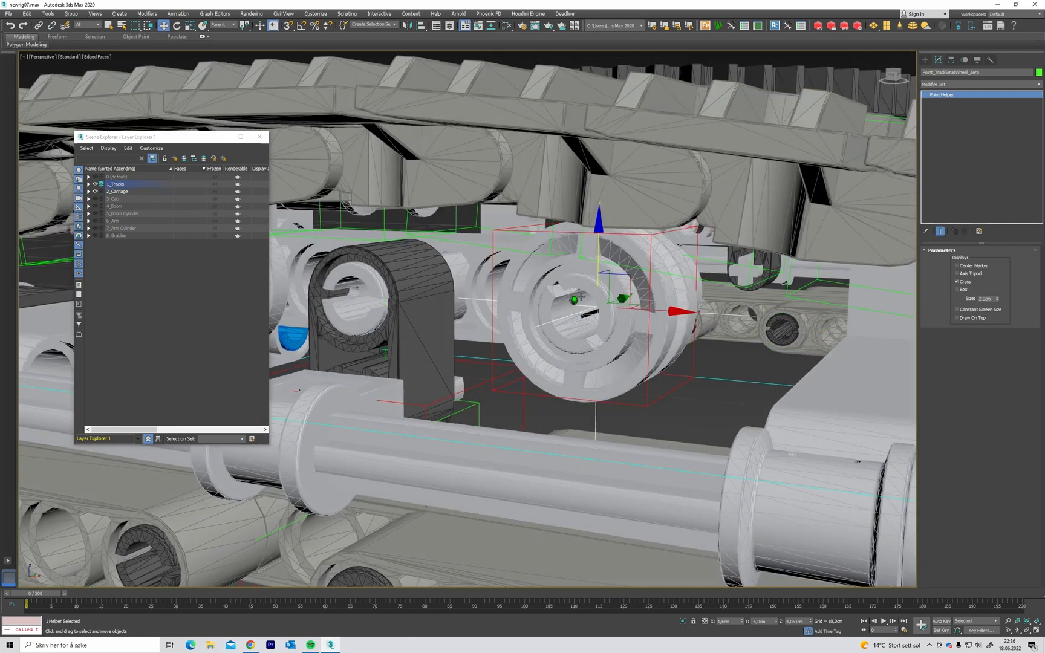
mouse_move(600, 262)
left_mouse_down()
mouse_move(603, 219)
mouse_move(585, 289)
left_mouse_up()
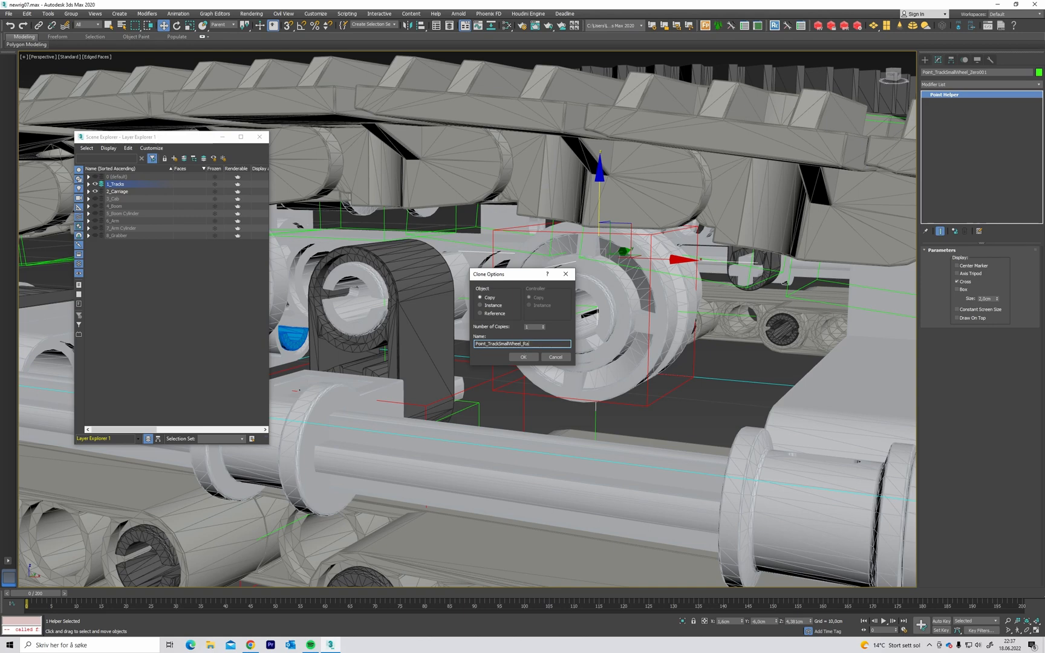
left_click(524, 357)
Align the Radius helper's center to the small wheel's maximum in Z position only.
middle_click_drag(524, 357, 627, 242, "alt")
key("alt+a")
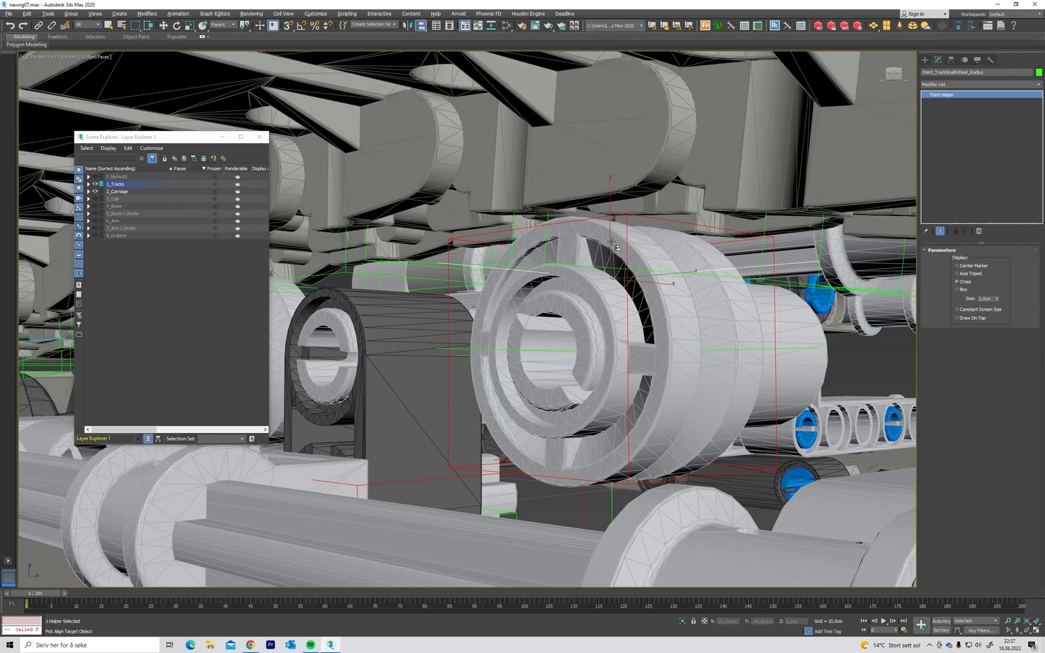
left_click(615, 245)
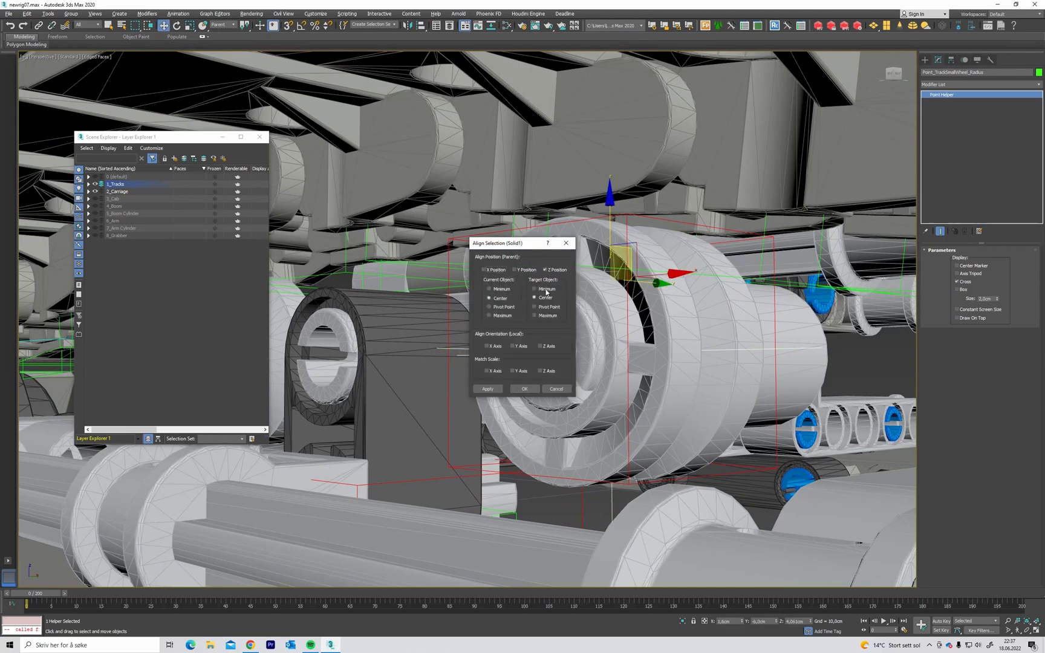
left_click(534, 315)
left_click(531, 391)
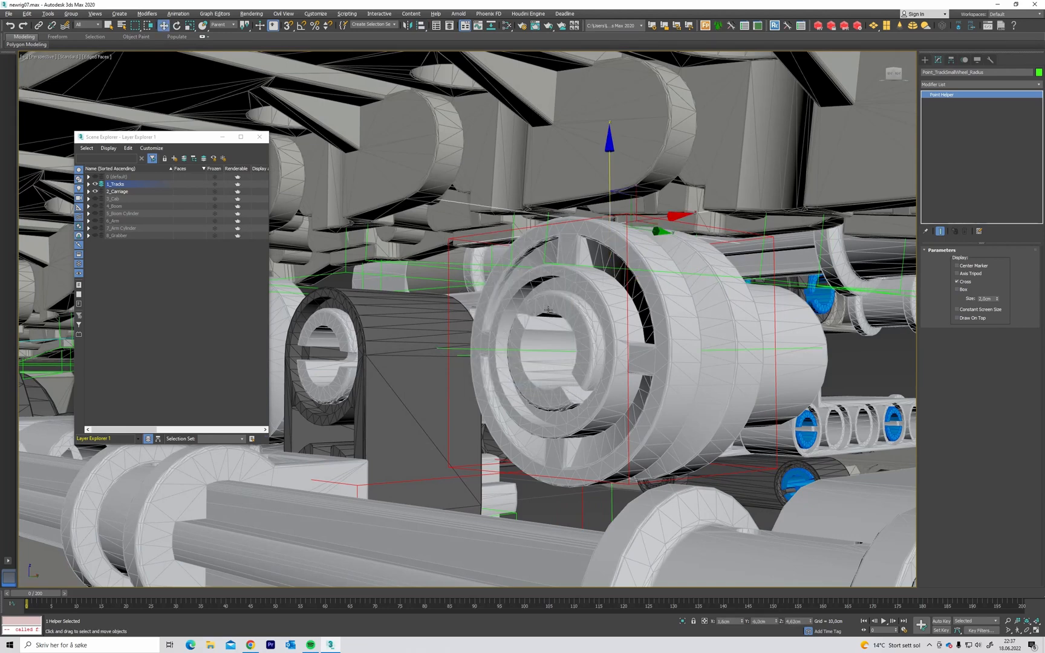
Change the object color of Point_TrackSmallWheel_Radius to yellow.
middle_click_drag(652, 357, 955, 232, "alt")
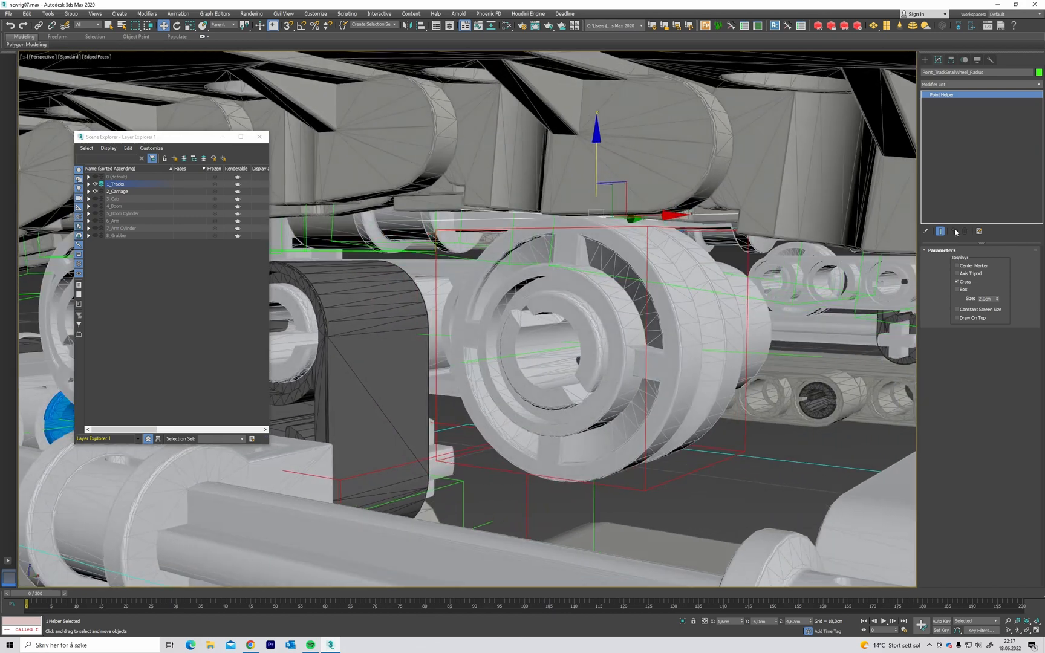
left_click(1039, 72)
left_click(392, 377)
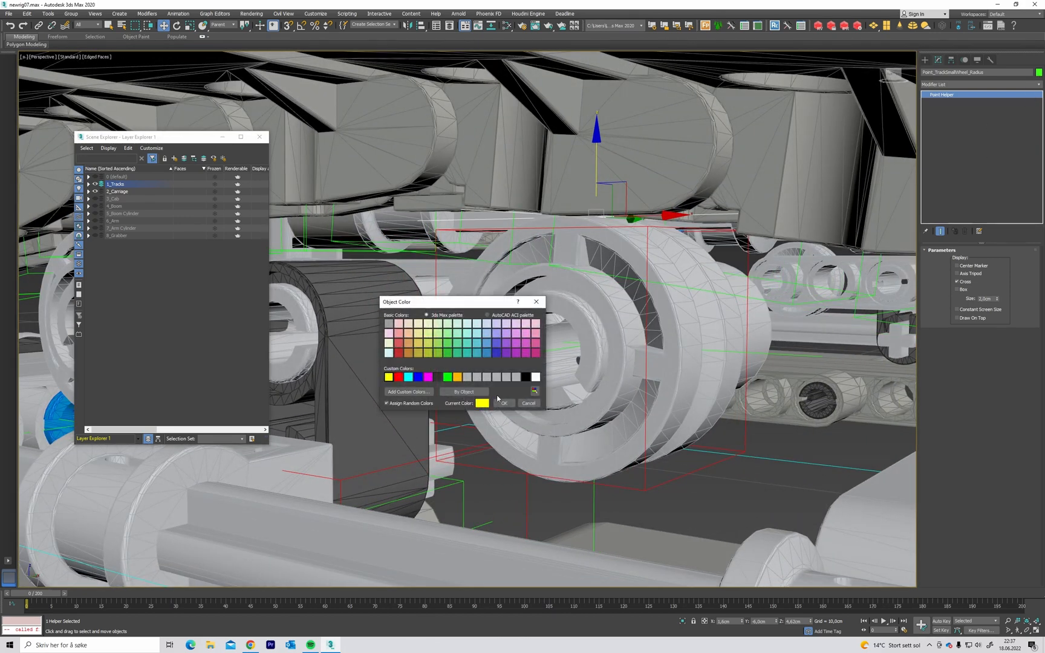
left_click(505, 403)
middle_click_drag(568, 396, 578, 403, "alt")
scroll(578, 403, "down", 6)
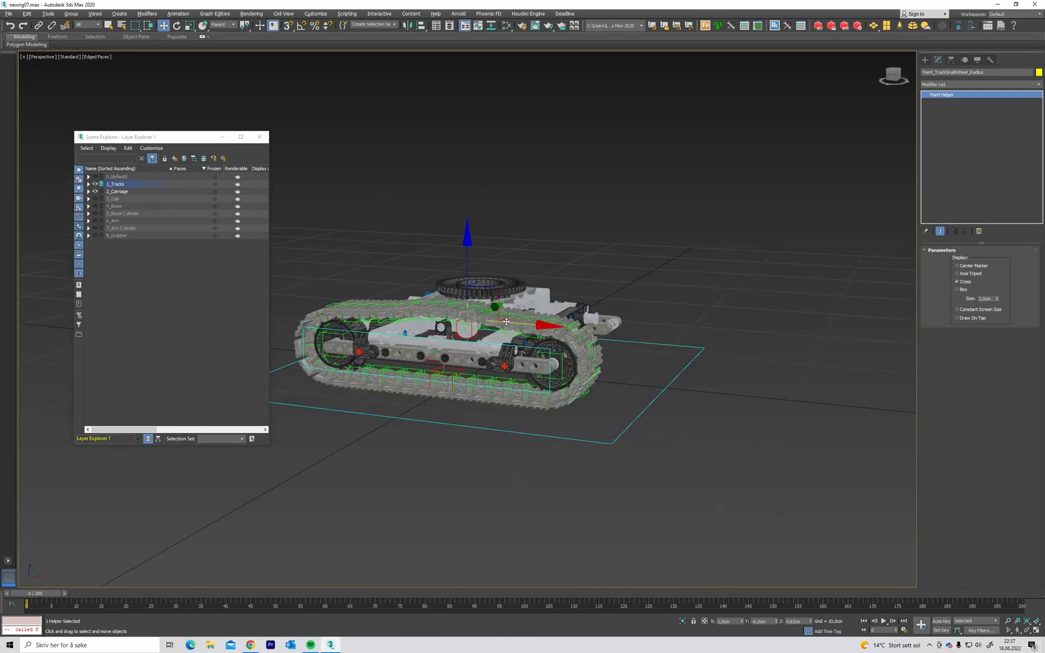
scroll(454, 345, "up", 5)
middle_click_drag(466, 336, 476, 339, "alt")
key("l")
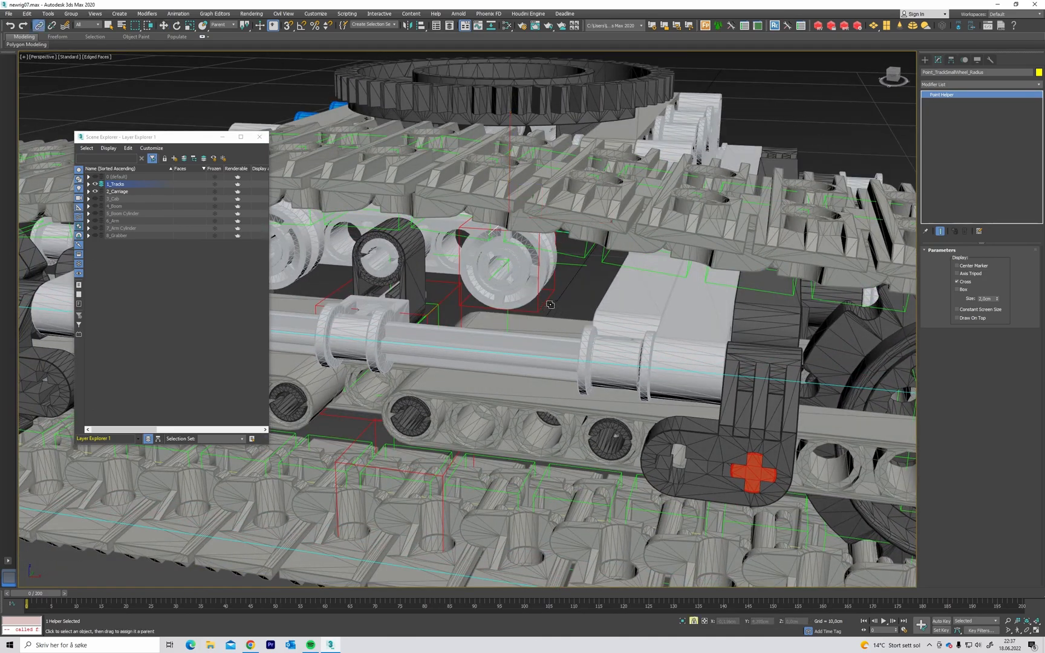
left_click(578, 288)
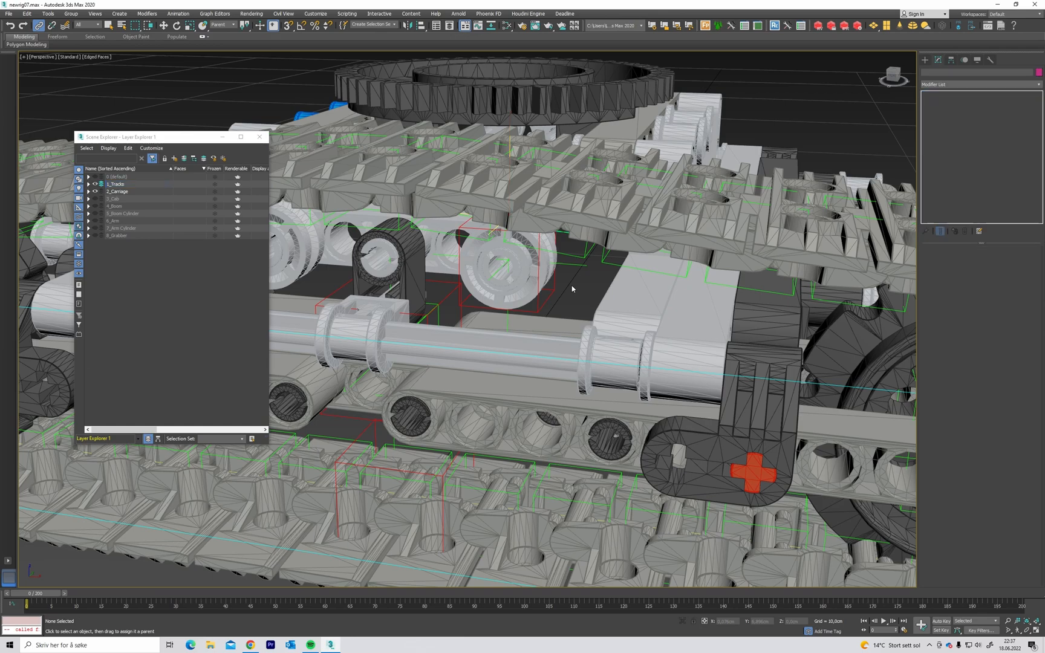
middle_click_drag(579, 289, 601, 423, "alt")
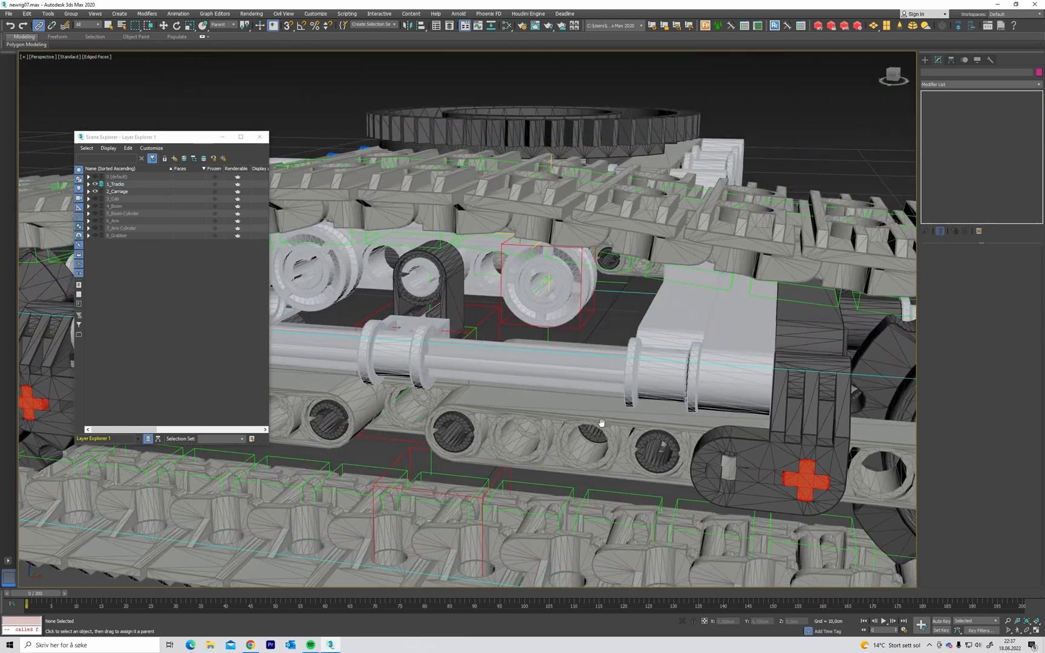
left_click(583, 325)
scroll(584, 325, "down", 5)
scroll(560, 296, "up", 3)
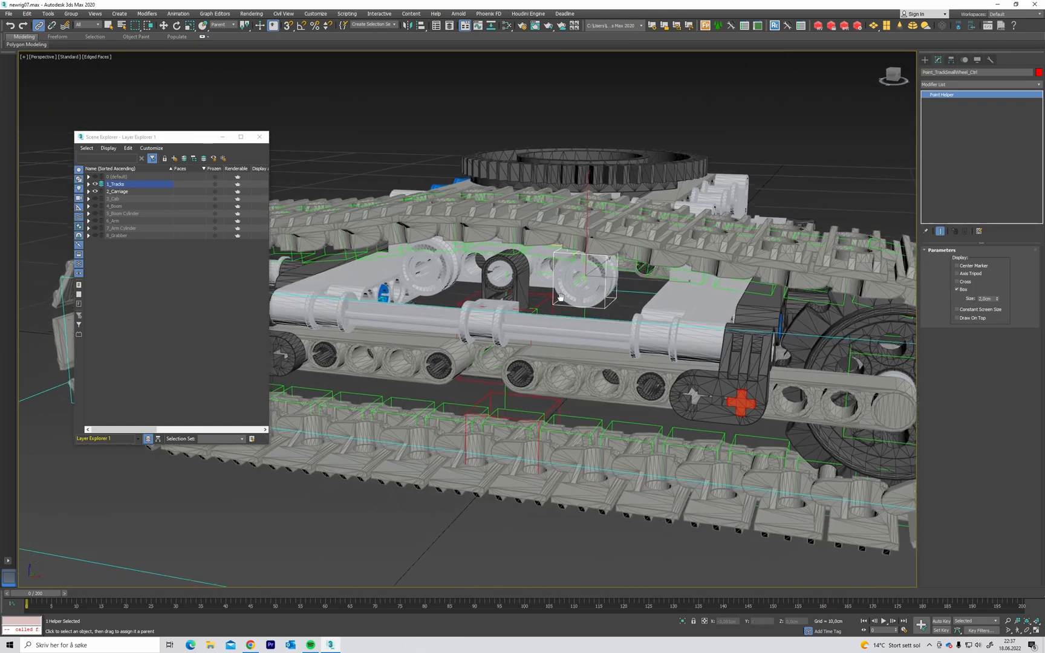
middle_click_drag(561, 297, 564, 397, "alt")
key("w")
Try rotating the Position CTRL rectangle about its Z axis, cancel the rotation and clear the selection.
left_click(561, 388)
scroll(542, 390, "down", 6)
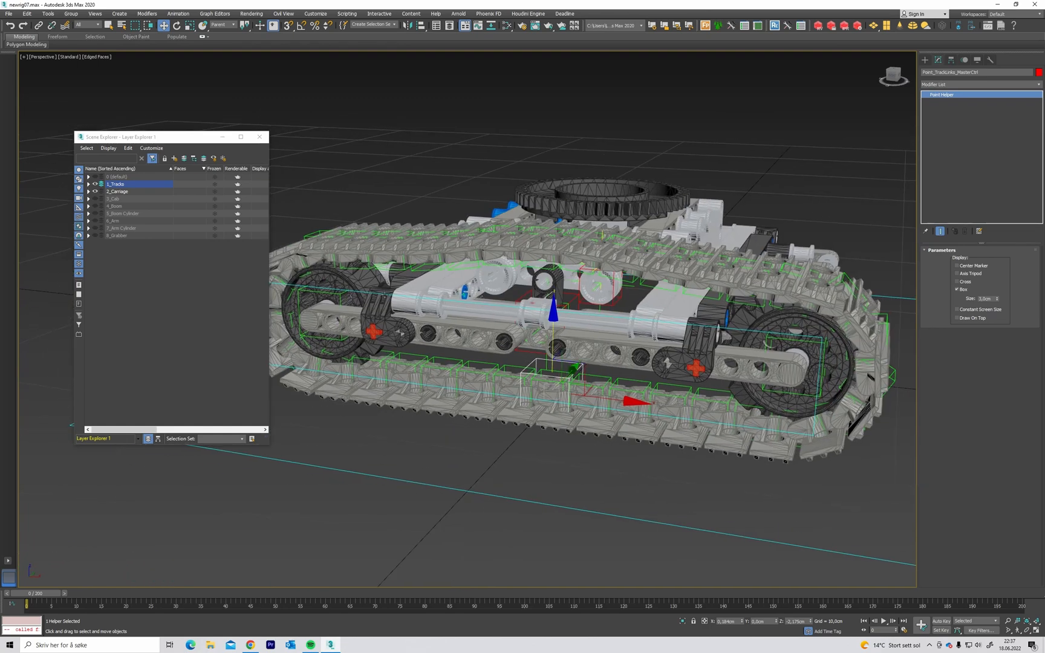
left_click(385, 295)
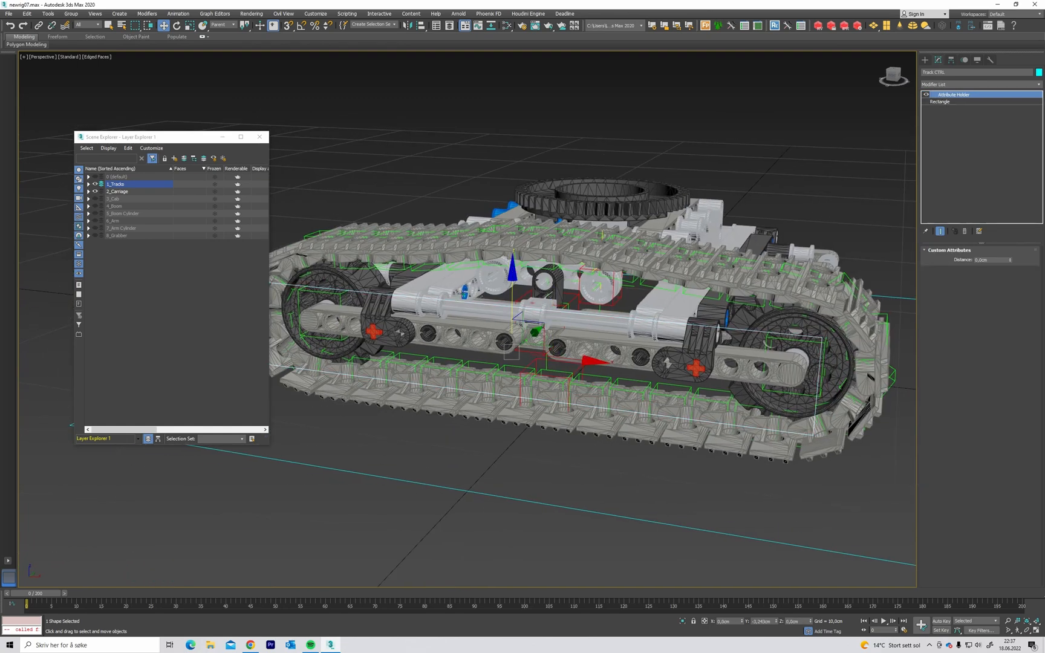
left_click(907, 304)
left_click(905, 299)
middle_click_drag(686, 315, 646, 320)
key("e")
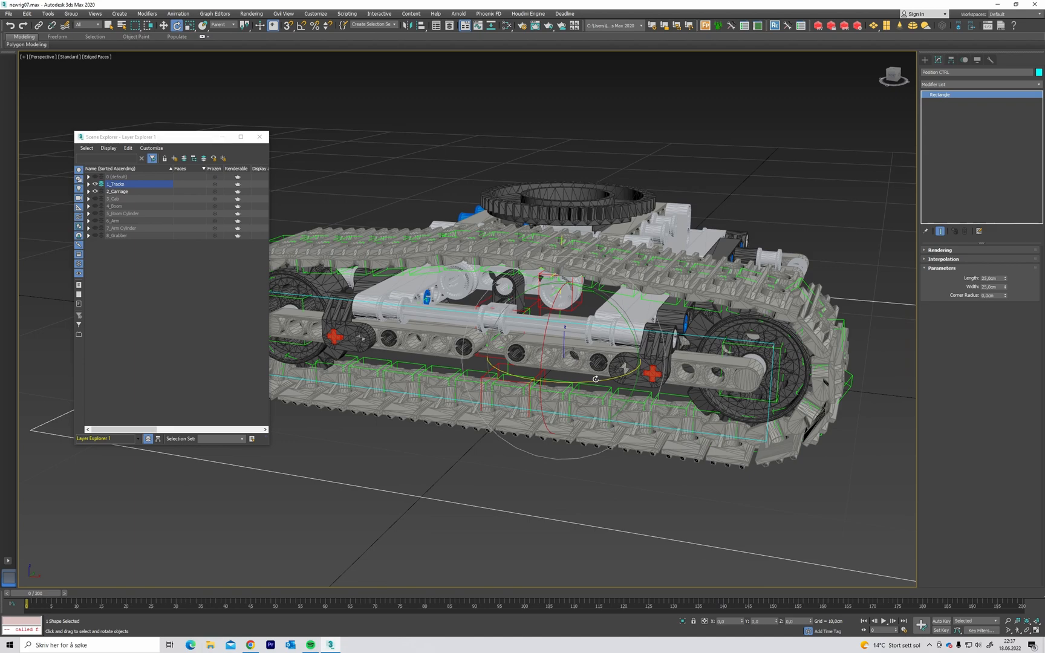
left_click_drag(595, 379, 489, 430)
right_click(489, 430)
left_click(489, 430)
Assign a Float Script controller to the Y Rotation track of Point_TrackSmallWheel_Ctrl.
scroll(584, 298, "up", 5)
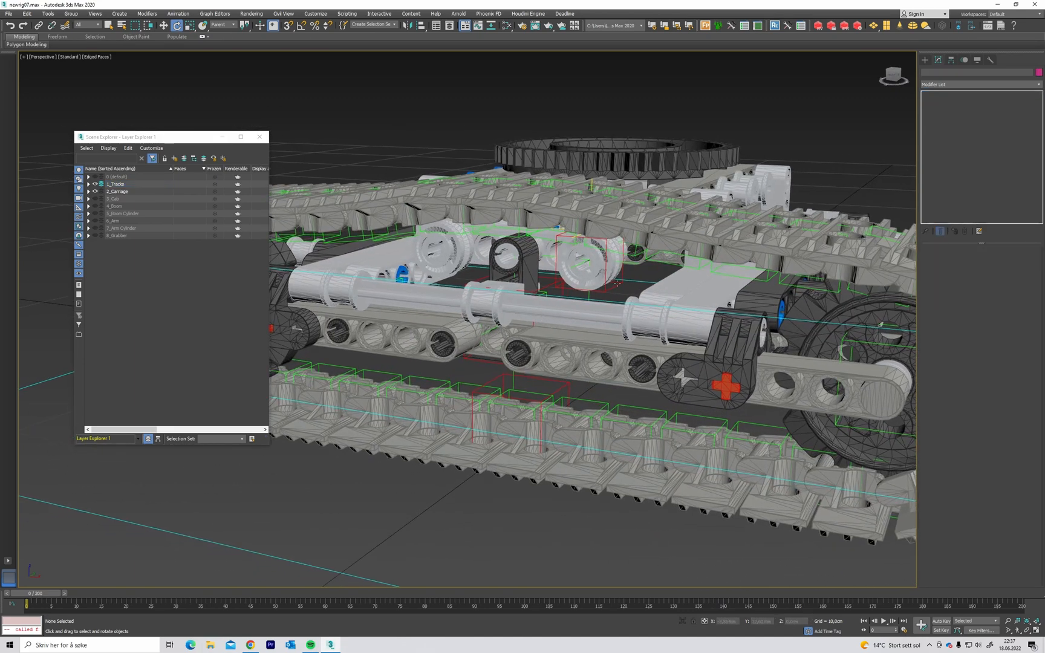
left_click(617, 282)
middle_click_drag(617, 282, 629, 282)
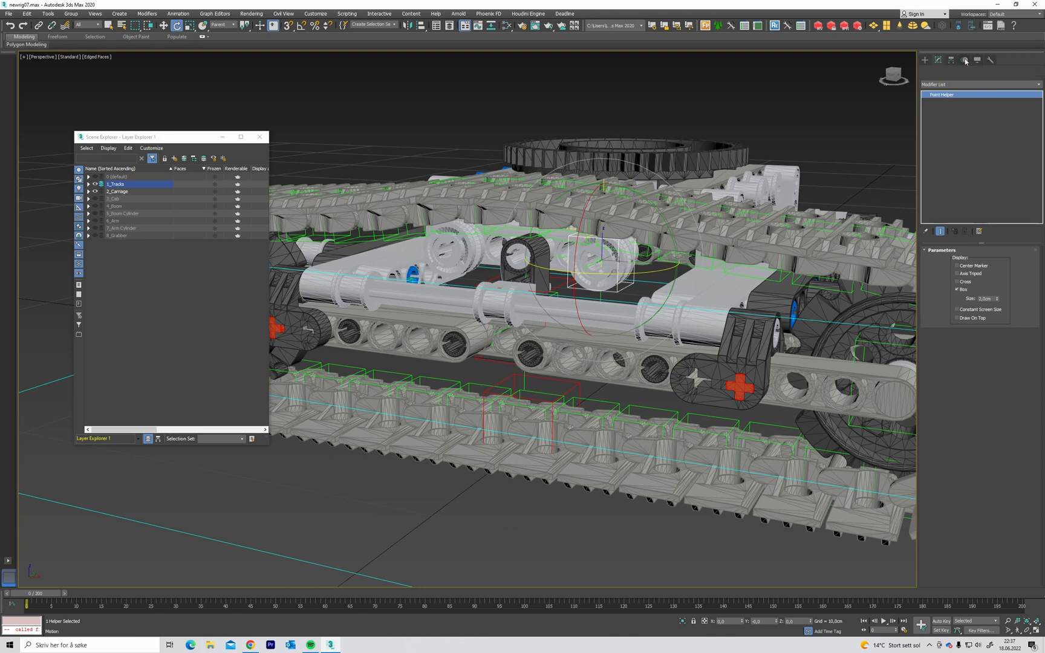
left_click(965, 60)
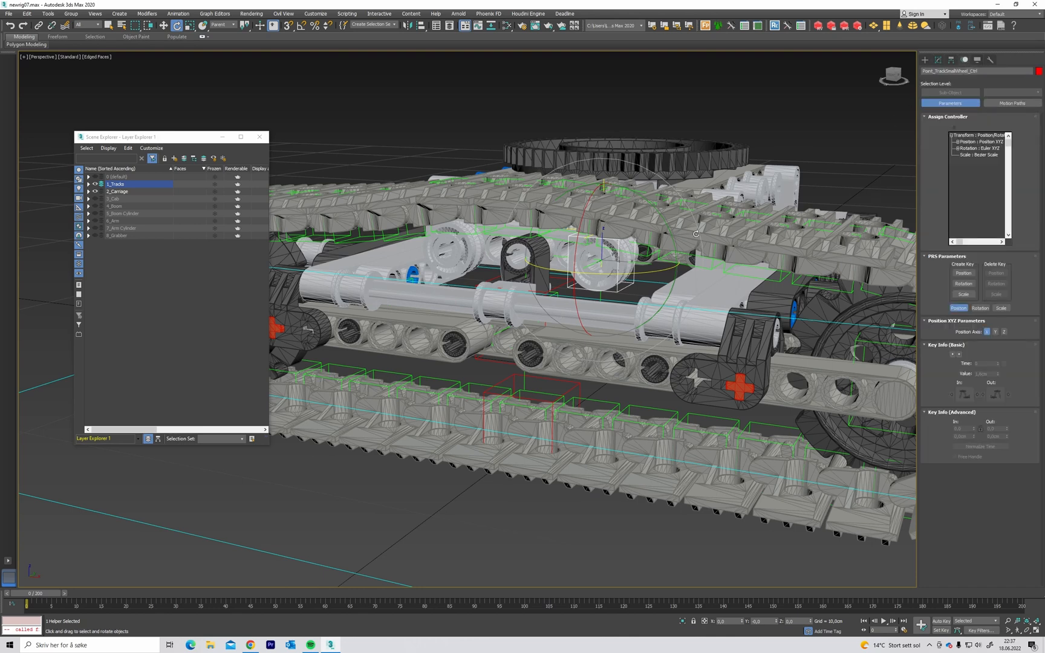
left_click(958, 149)
left_click(980, 162)
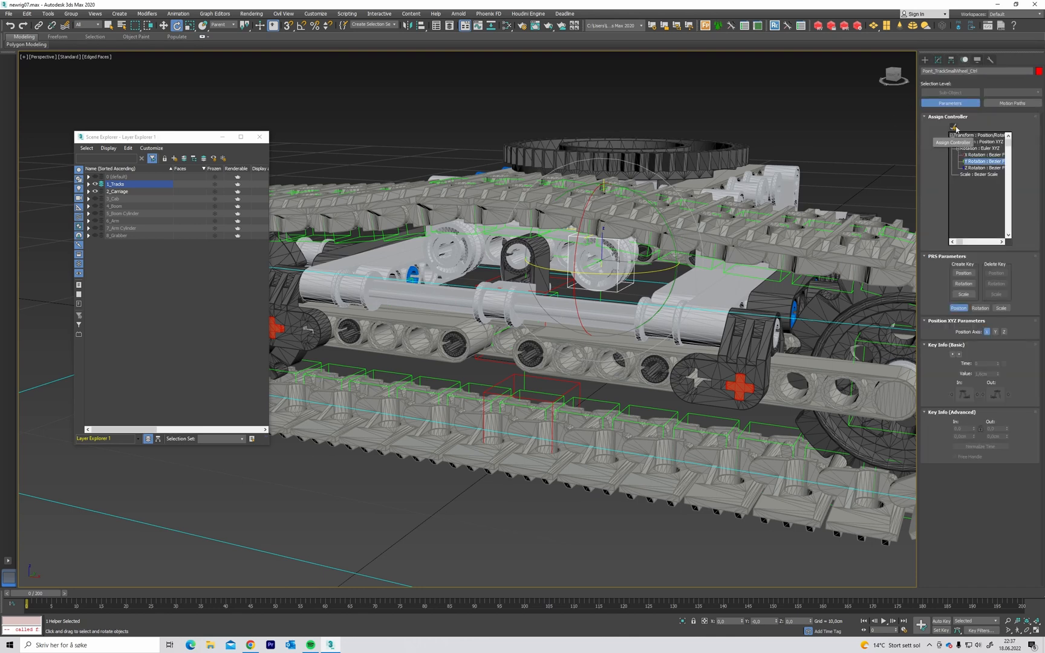
left_click(952, 126)
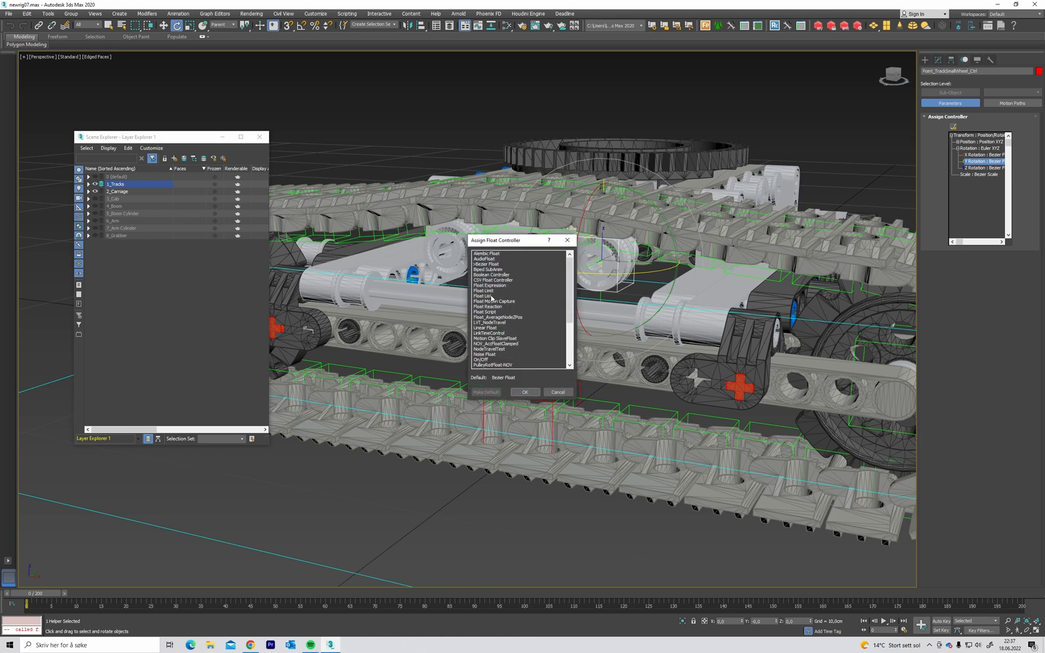
left_click(492, 296)
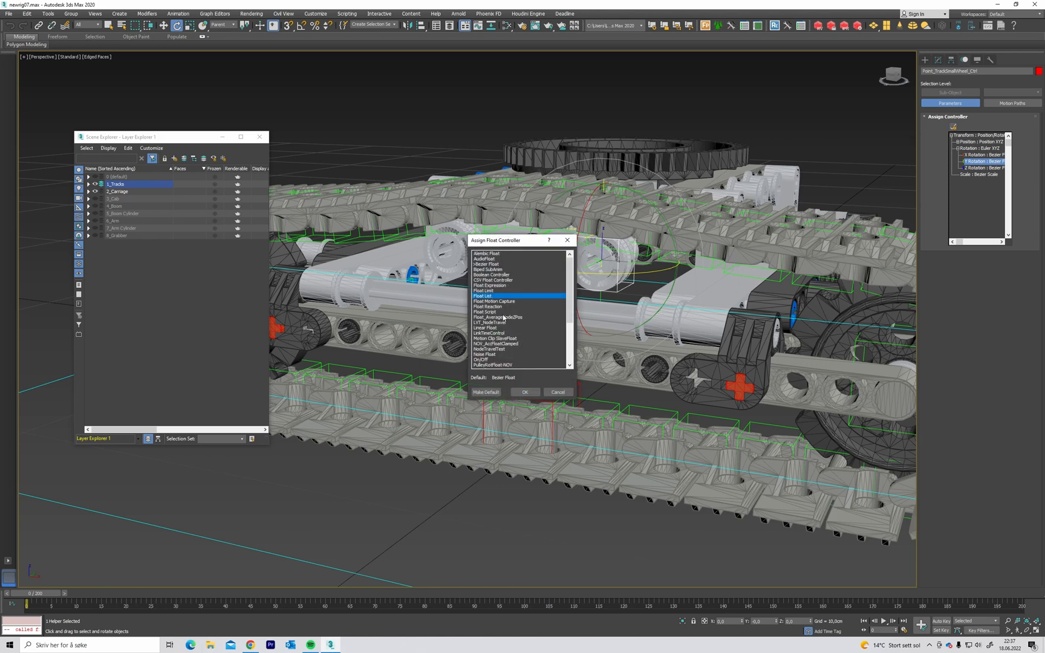
left_click(493, 312)
left_click(524, 392)
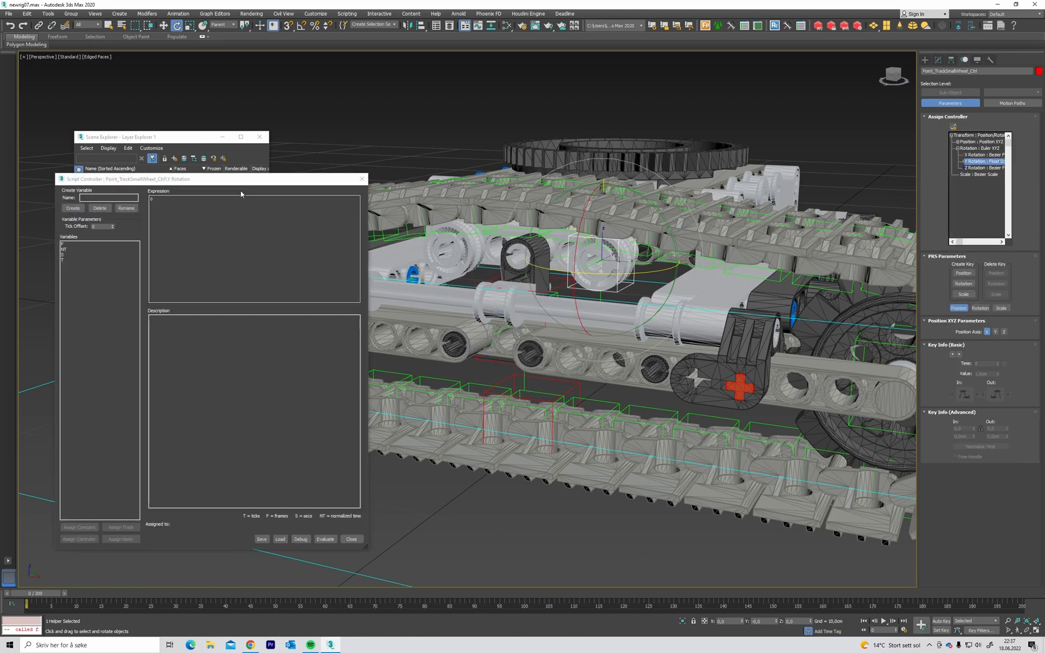
Create a variable named P in the script controller for the small wheel's Y rotation.
left_click_drag(244, 180, 196, 177)
middle_click_drag(480, 255, 541, 262)
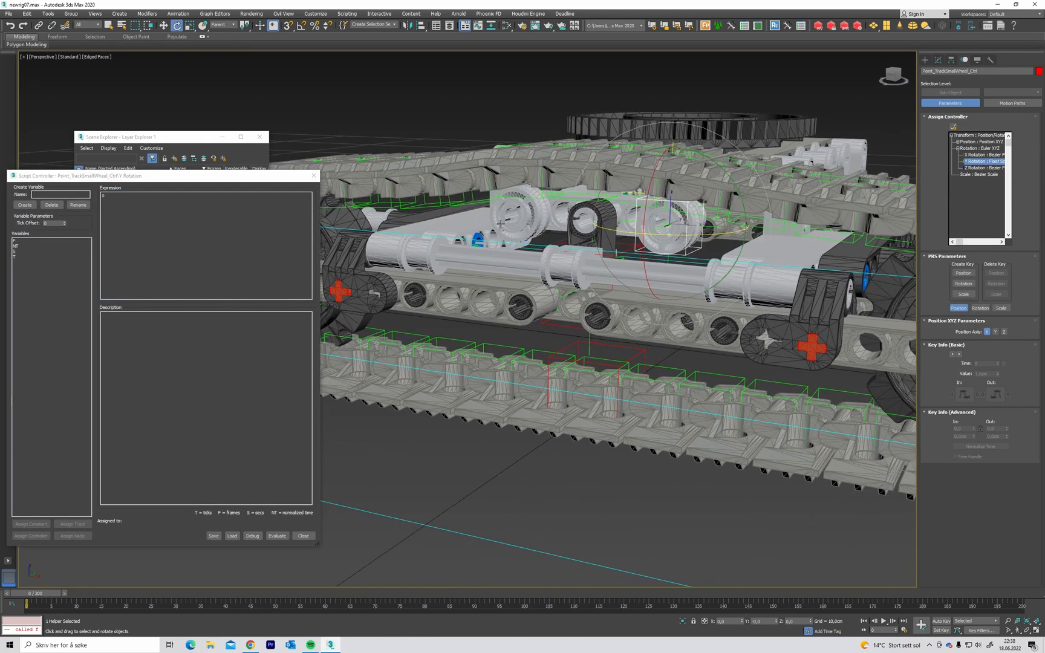
left_click(70, 194)
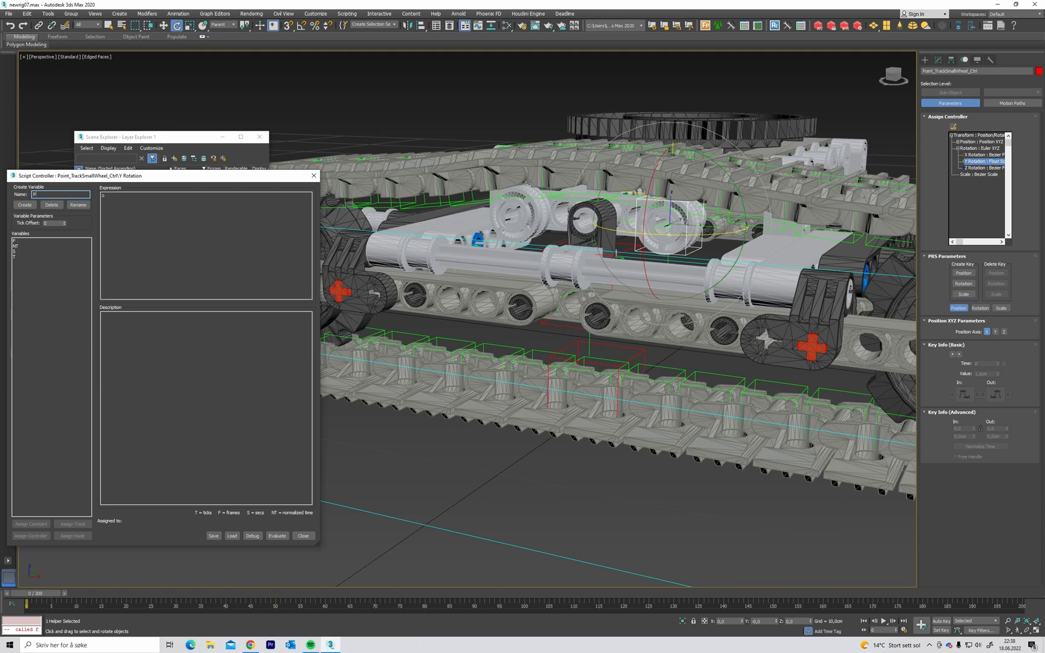
type("P")
left_click(25, 204)
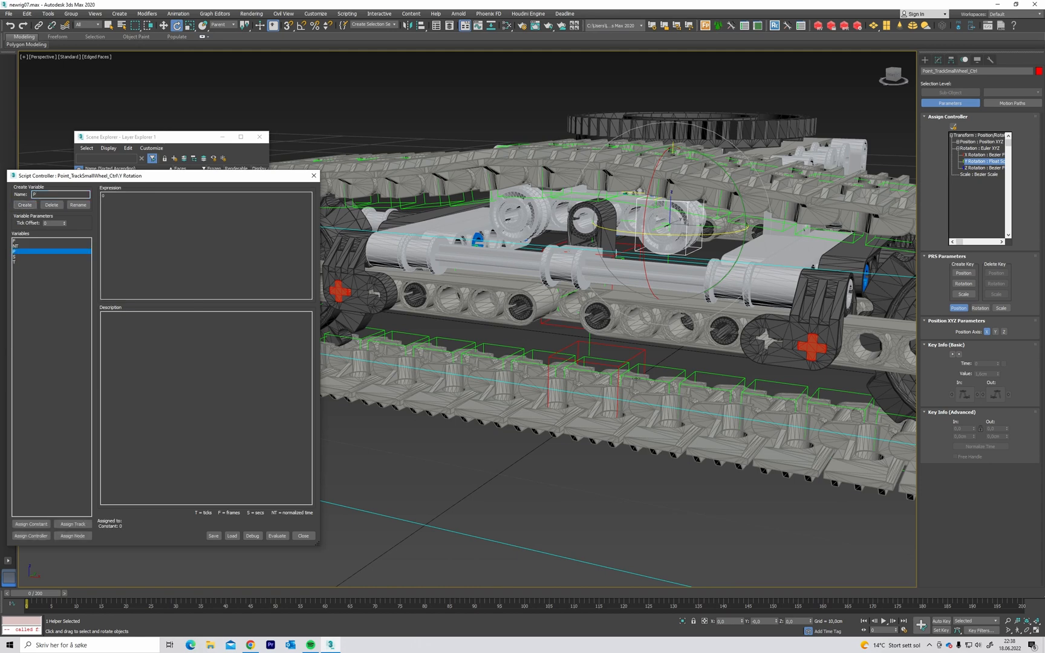
Assign variable P to the Percent : Float List track of Point_TrackLinks_MasterCtrl's Path Constraint, isolating that helper while picking the track.
left_click(638, 357)
key("alt+q")
left_click(73, 523)
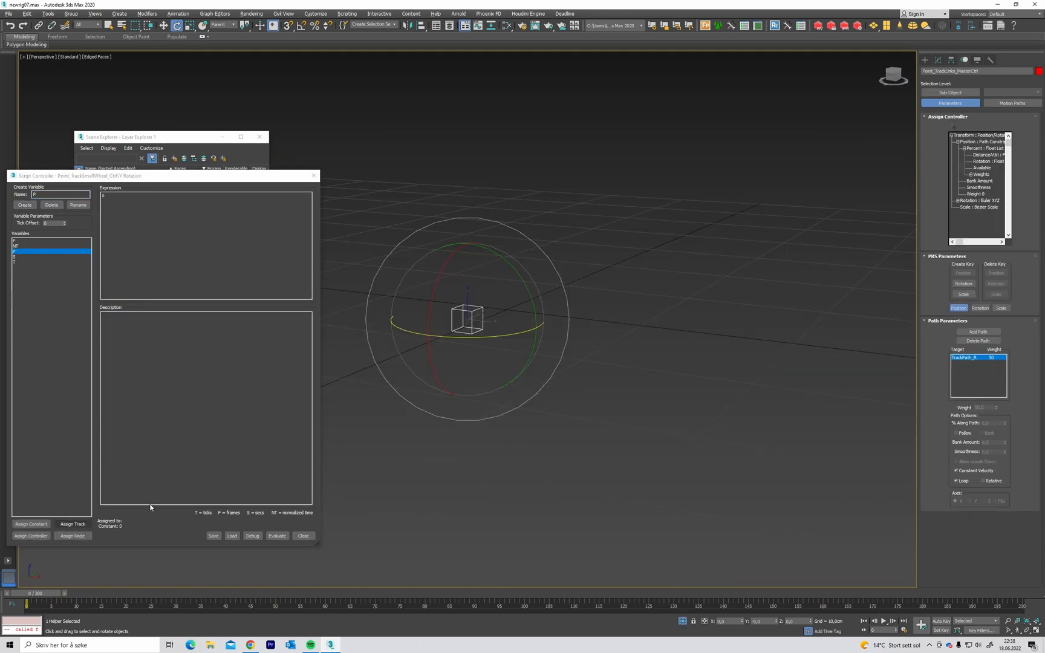
left_click(775, 254)
left_click(781, 260)
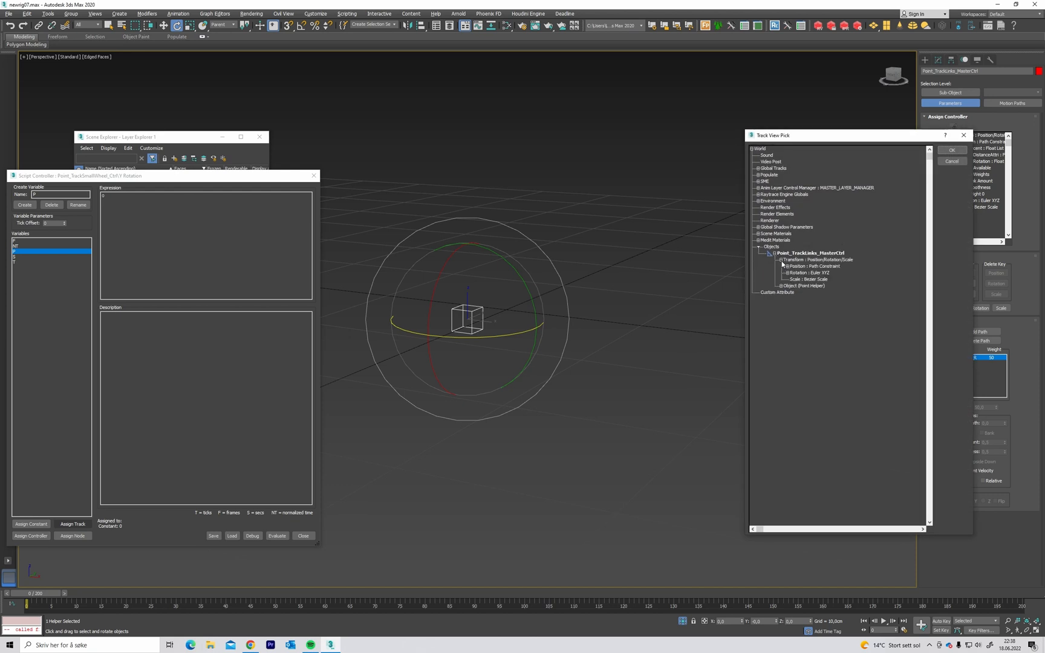
left_click(786, 266)
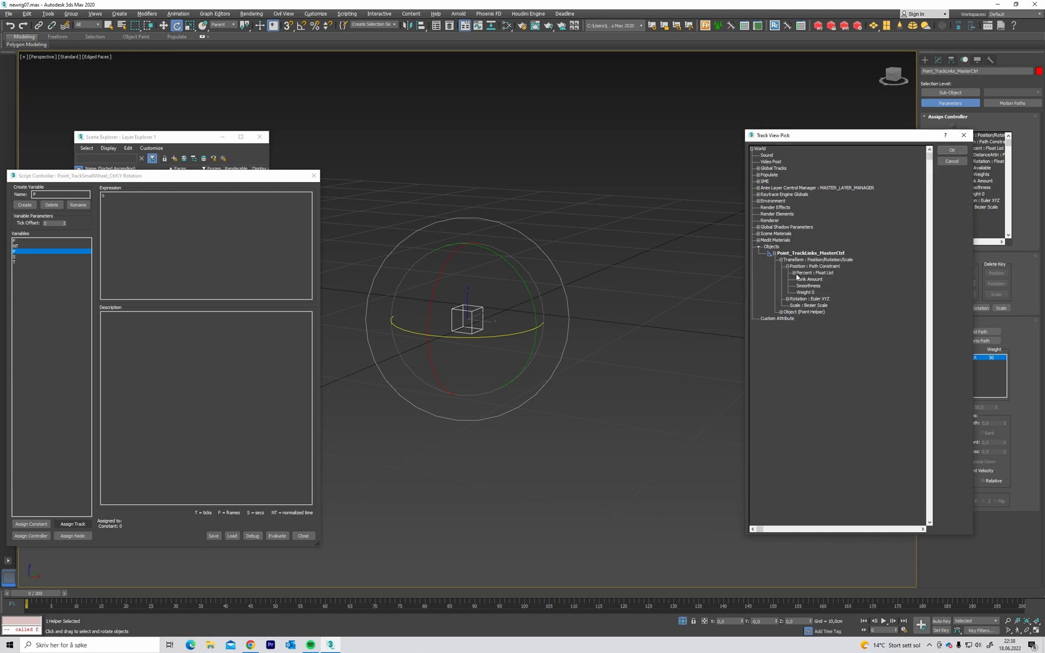
left_click(817, 273)
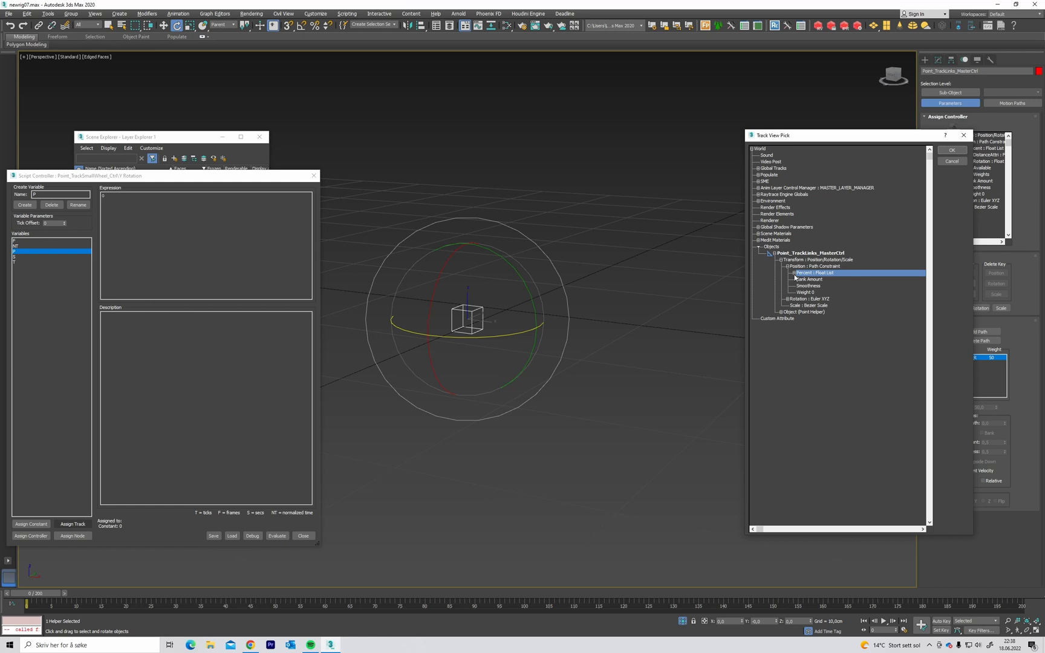
left_click(794, 273)
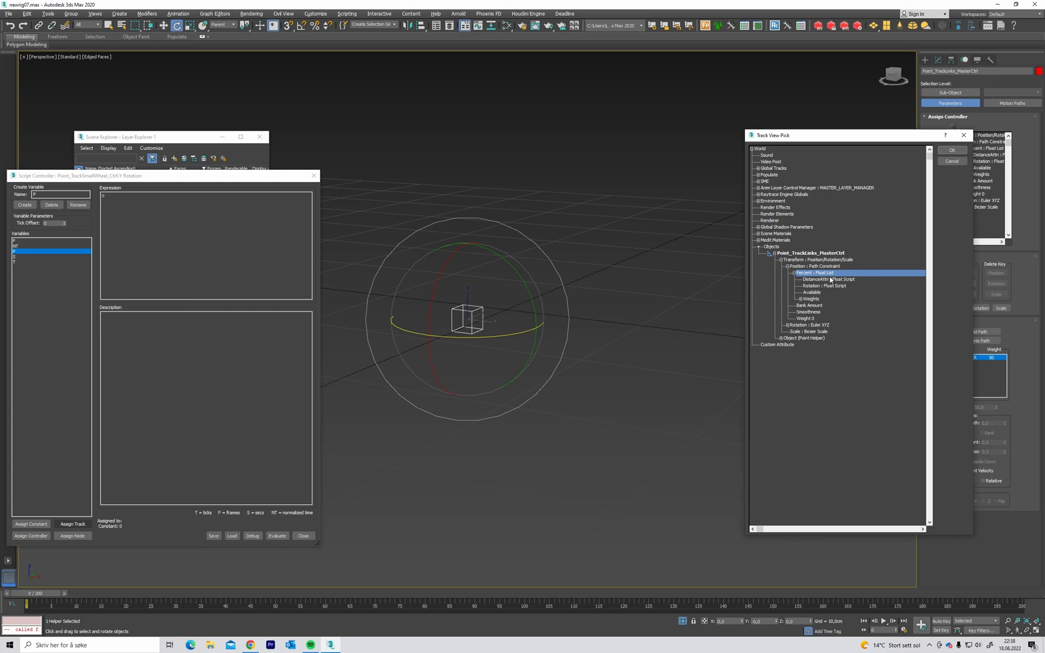
left_click(951, 150)
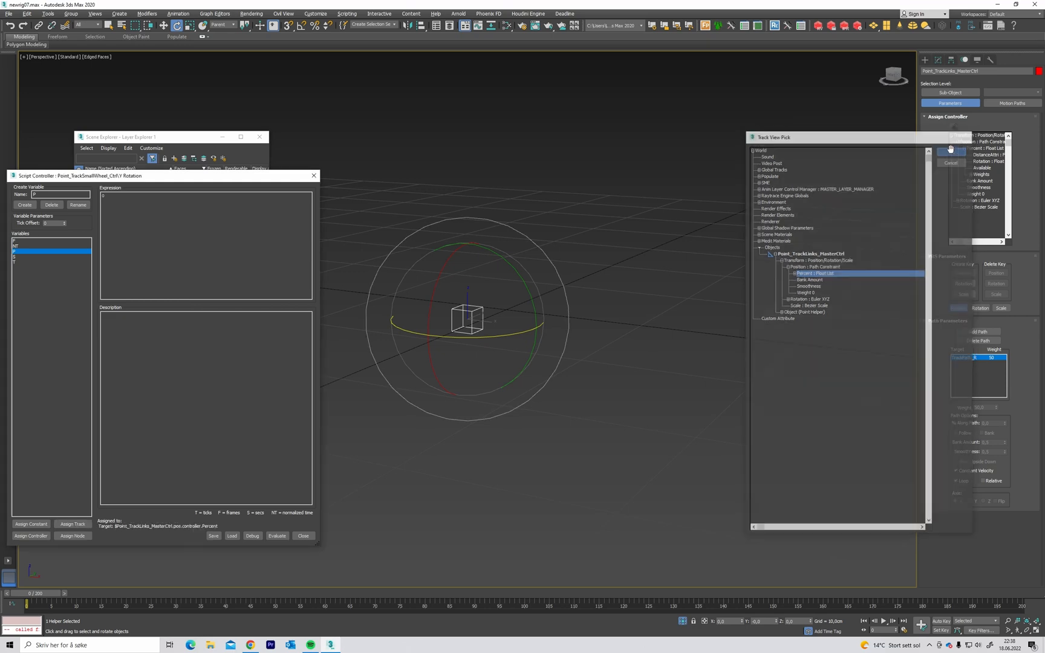
key("alt+q")
Select Point_TrackSmallWheel_Radius and create a variable named R in the script controller.
mouse_move(586, 267)
middle_mouse_down()
mouse_move(563, 276)
mouse_move(588, 267)
mouse_move(588, 252)
middle_mouse_up()
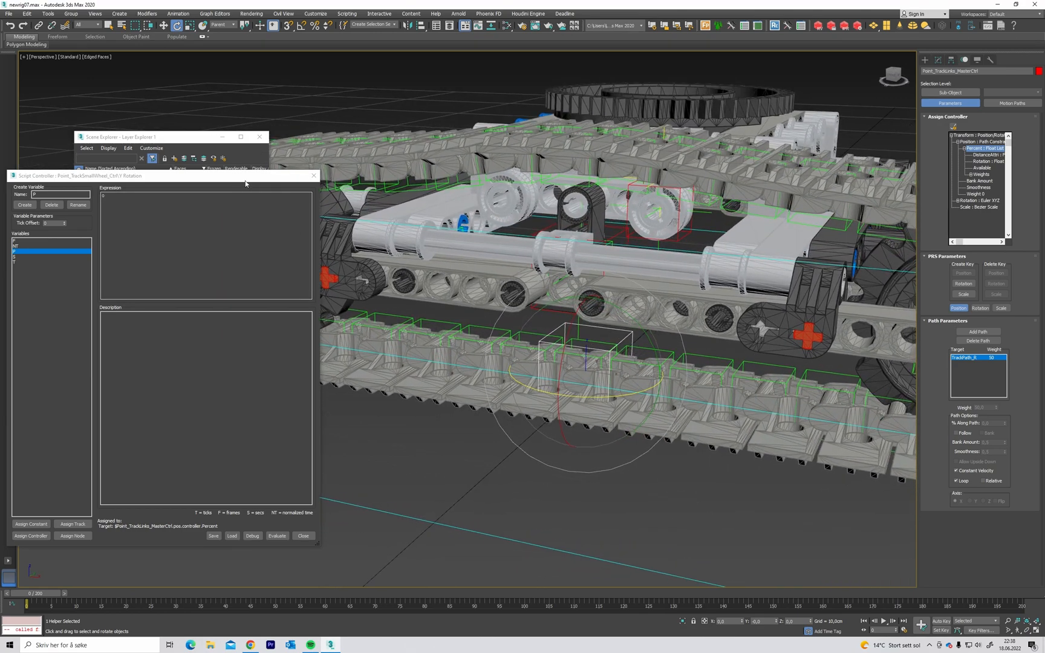
left_click_drag(236, 177, 345, 170)
mouse_move(505, 225)
middle_mouse_down()
mouse_move(497, 250)
mouse_move(499, 241)
middle_mouse_up()
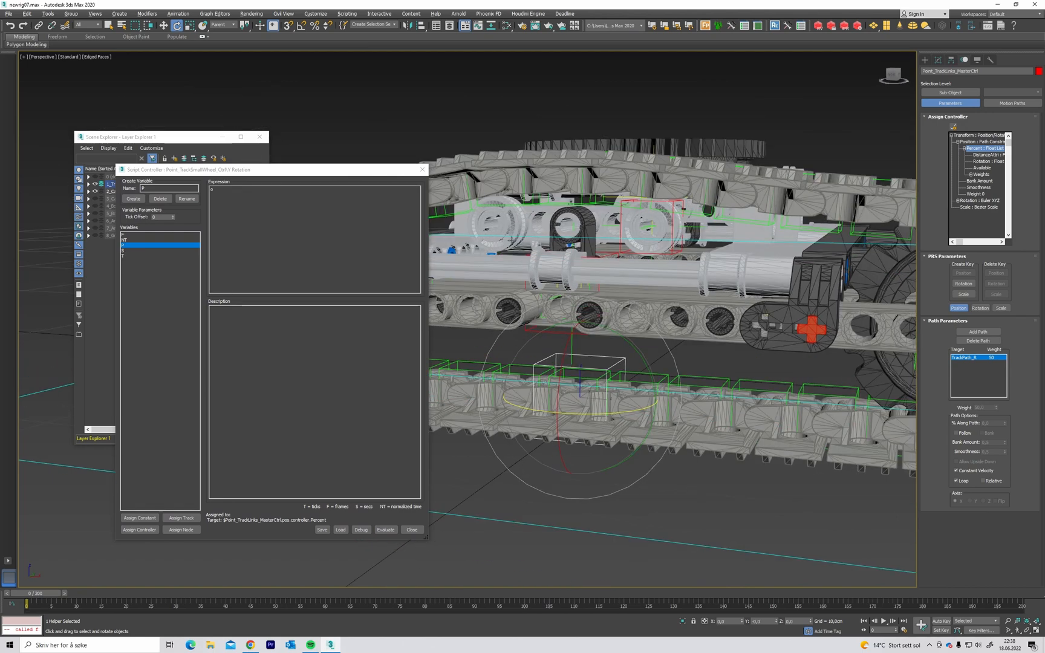
left_click(619, 196)
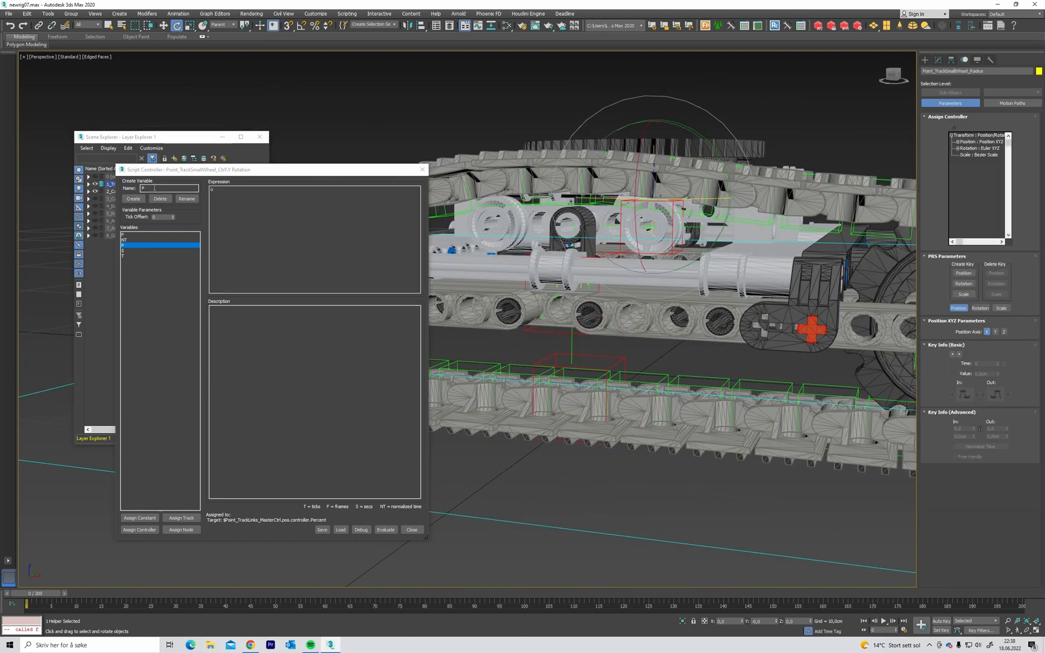
left_click_drag(151, 188, 129, 185)
type("R")
left_click(133, 198)
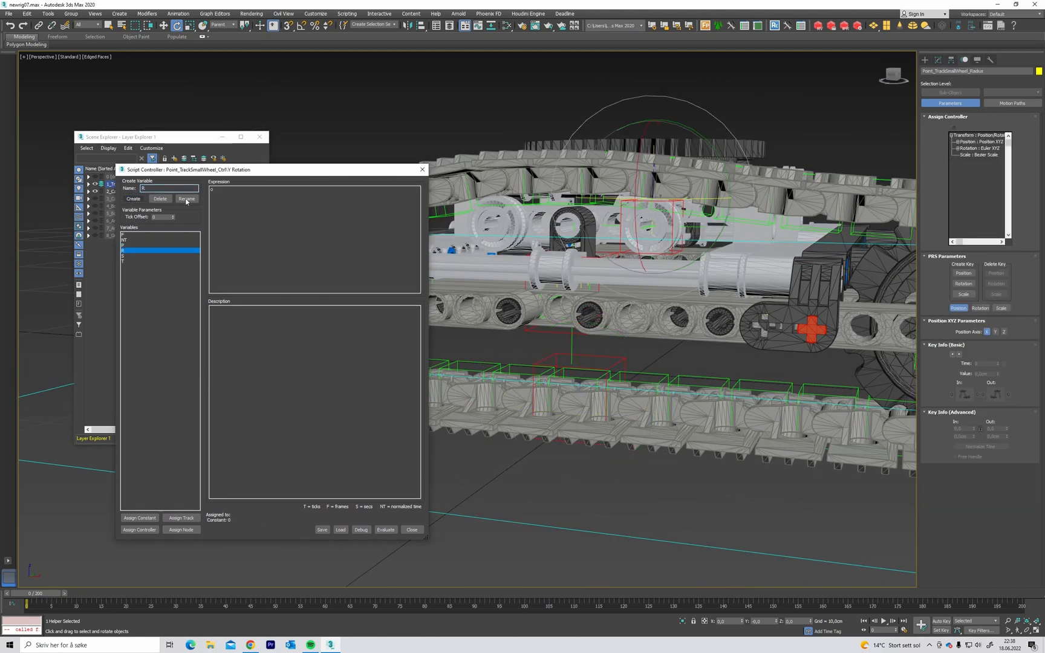
Assign variable R to the Z Position track of Point_TrackSmallWheel_Radius, isolating that helper while picking the track.
middle_click_drag(525, 213, 540, 221)
key("alt+q")
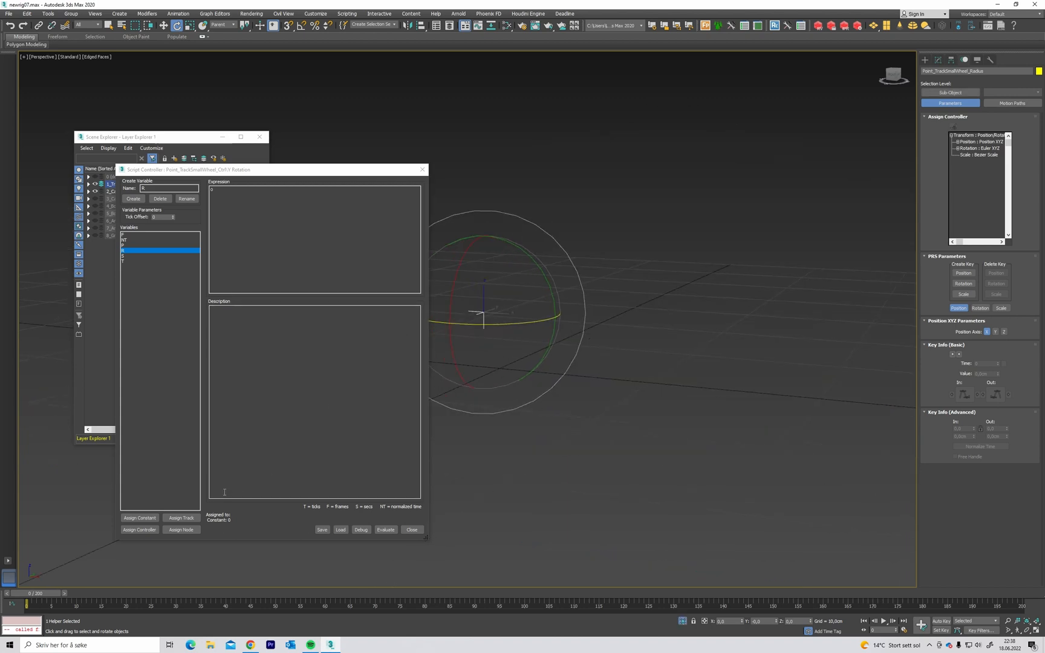
left_click(181, 517)
left_click(774, 253)
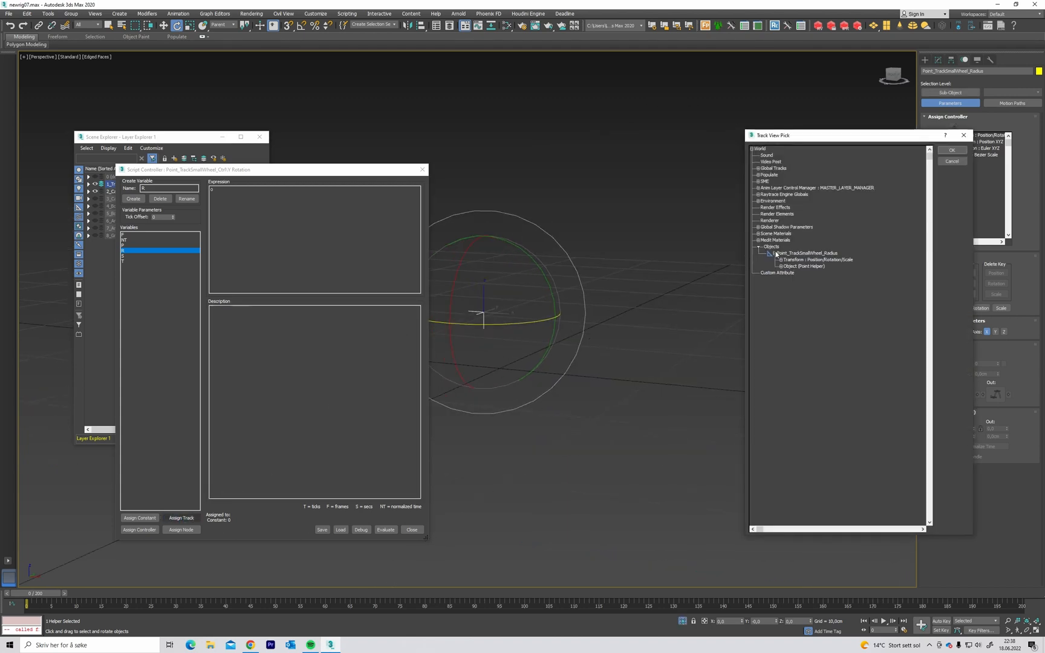
left_click(781, 260)
left_click(787, 266)
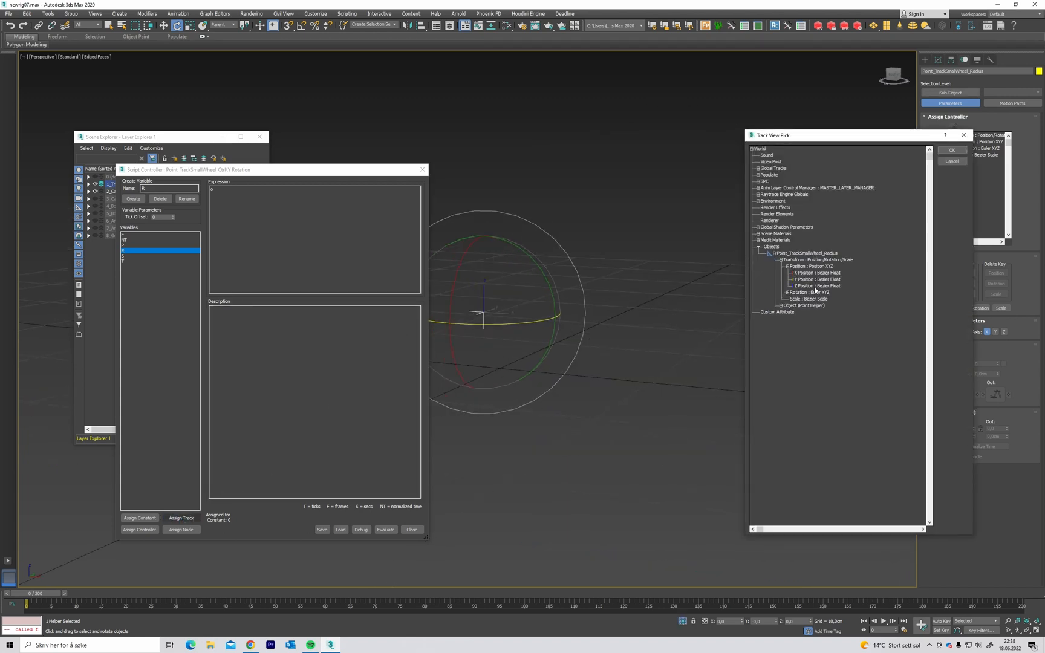
left_click(817, 285)
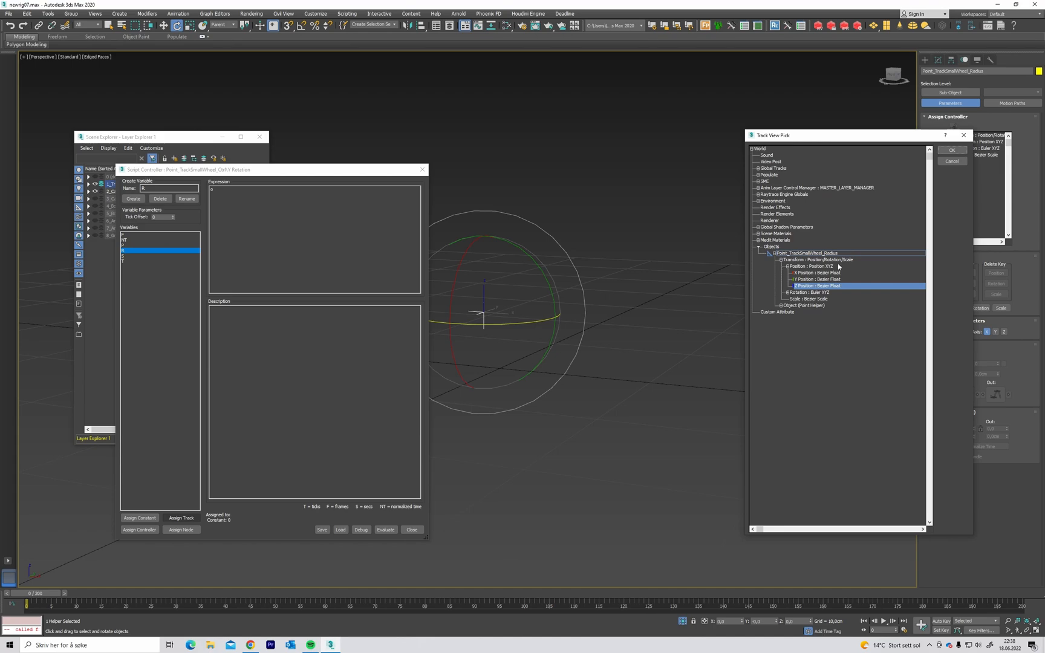
left_click(952, 150)
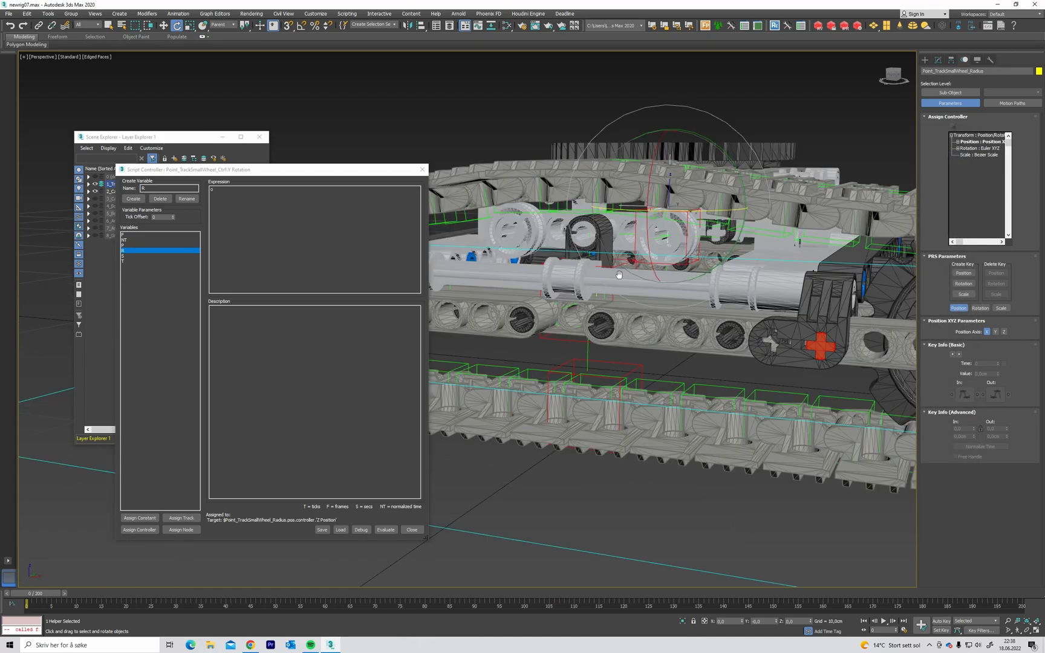
Hide all geometry in the viewport, keeping the rig's helpers and shapes displayed.
middle_click_drag(619, 275, 639, 259)
scroll(690, 205, "up", 5)
middle_click_drag(690, 205, 666, 206, "alt")
mouse_move(676, 196)
middle_mouse_down("alt")
mouse_move(656, 248)
mouse_move(650, 192)
mouse_move(671, 182)
middle_mouse_up("alt")
scroll(656, 248, "down", 3)
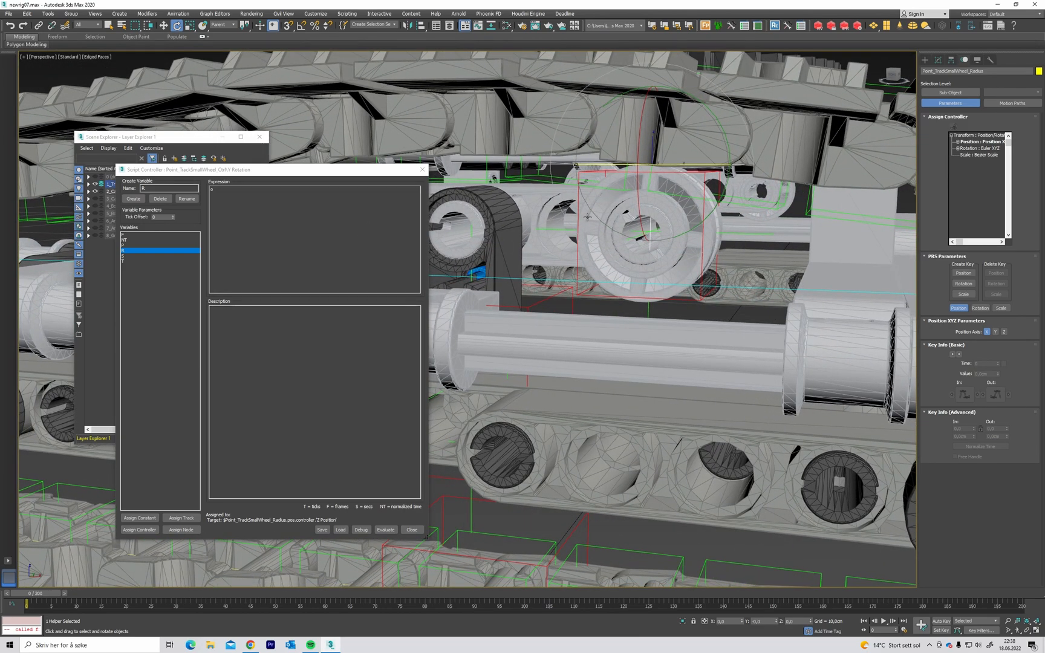
scroll(587, 217, "down", 4)
mouse_move(588, 217)
middle_mouse_down()
mouse_move(595, 181)
mouse_move(599, 198)
mouse_move(578, 203)
middle_mouse_up()
scroll(576, 203, "down", 3)
key("shift+g")
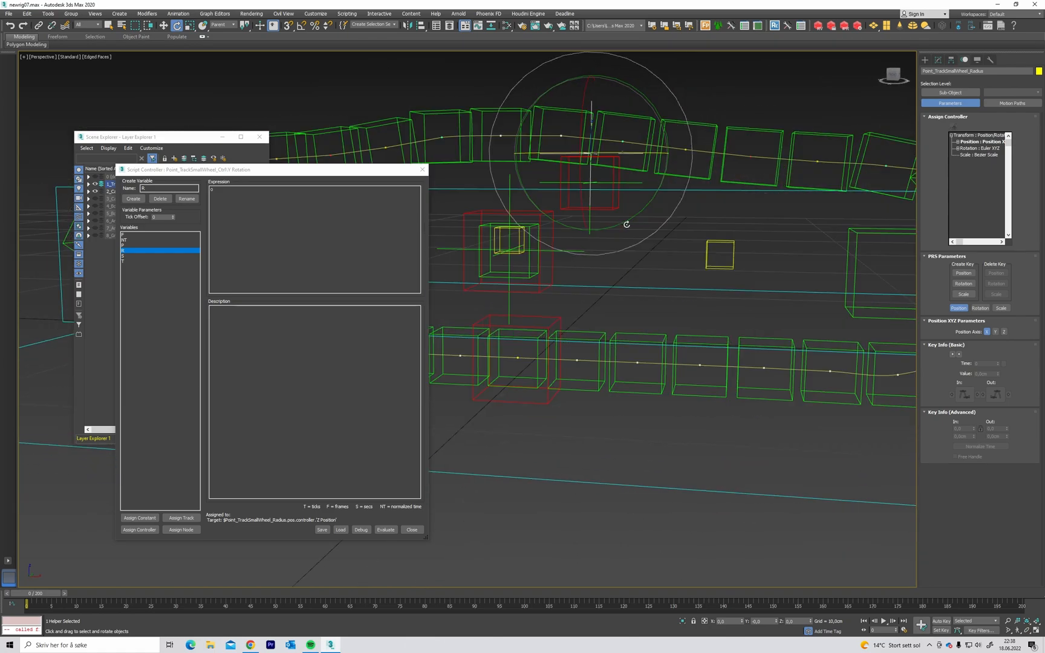
Select the Point_TrackLength/10 helper and create a variable named L in the script controller.
left_click(708, 252)
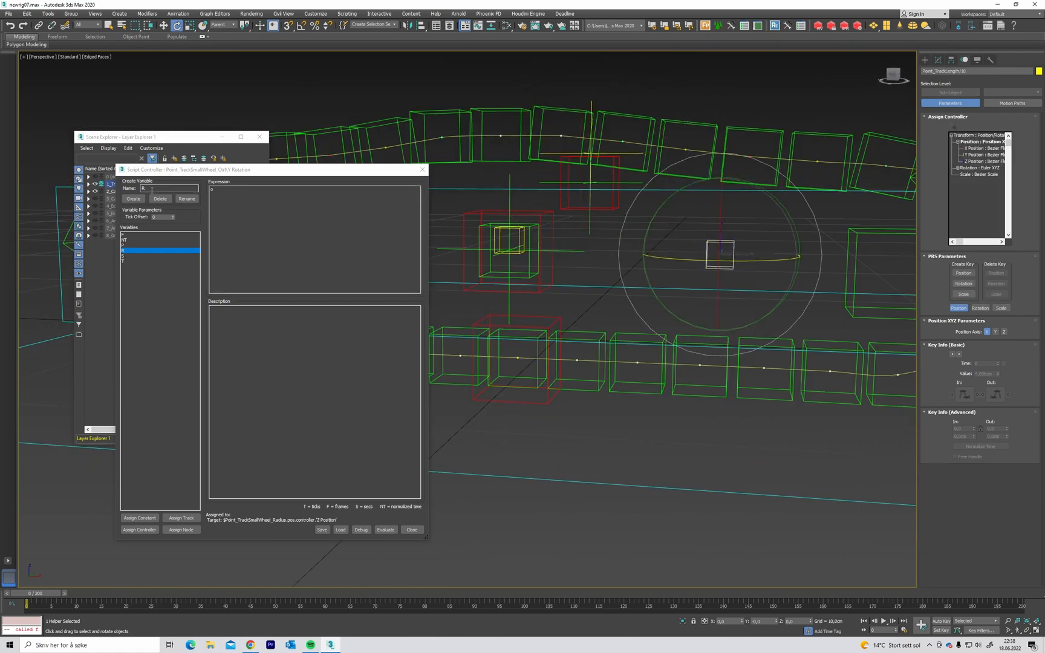
left_click(129, 189)
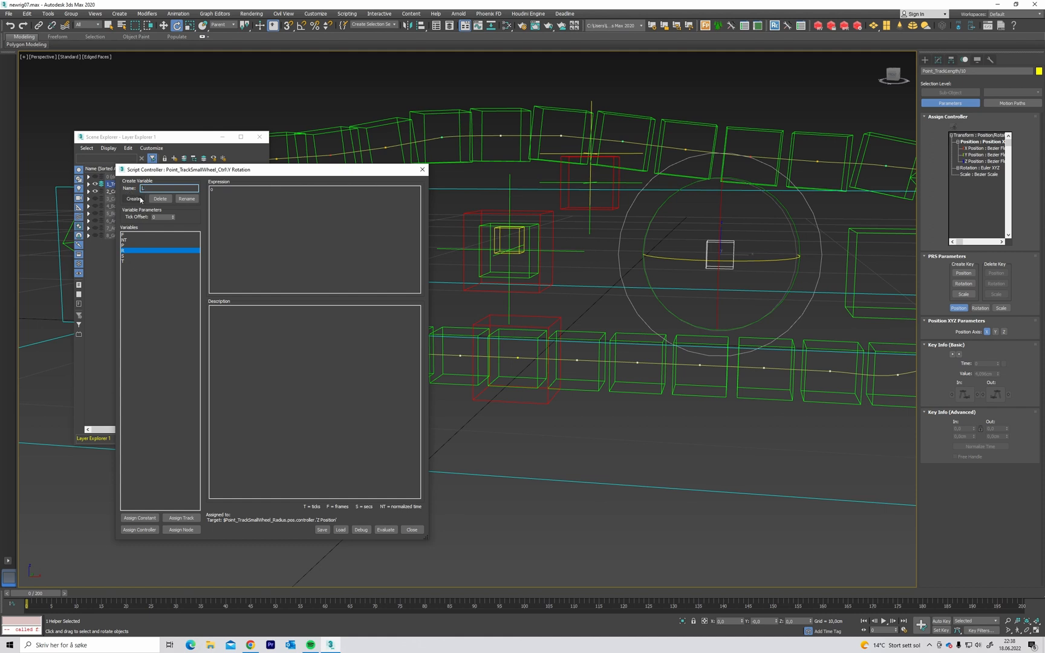
left_click(134, 199)
left_click(182, 519)
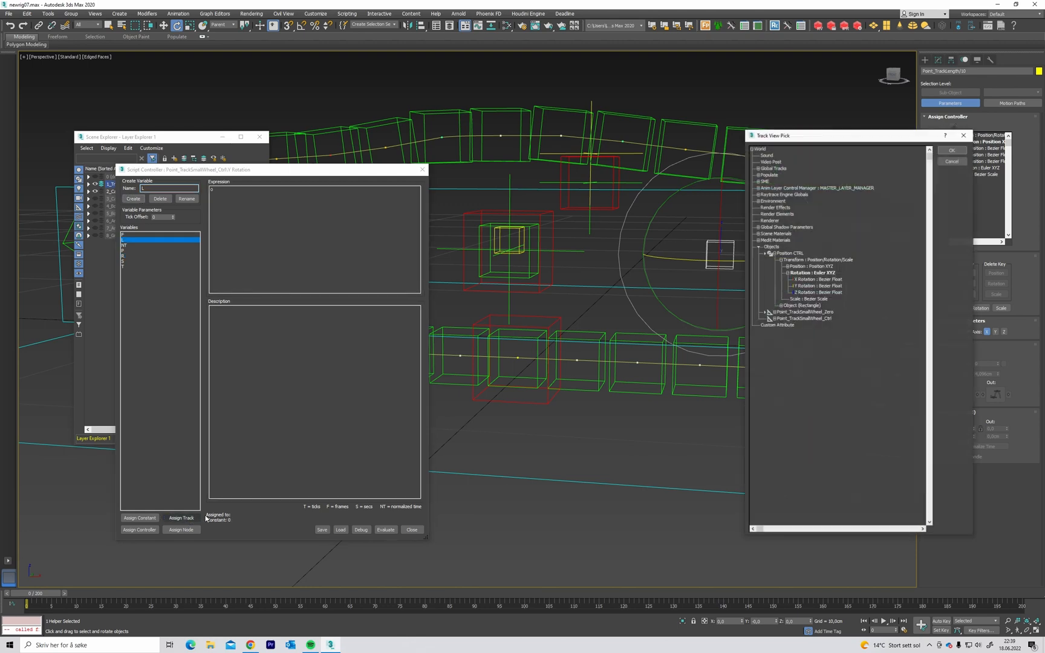
left_click(787, 267)
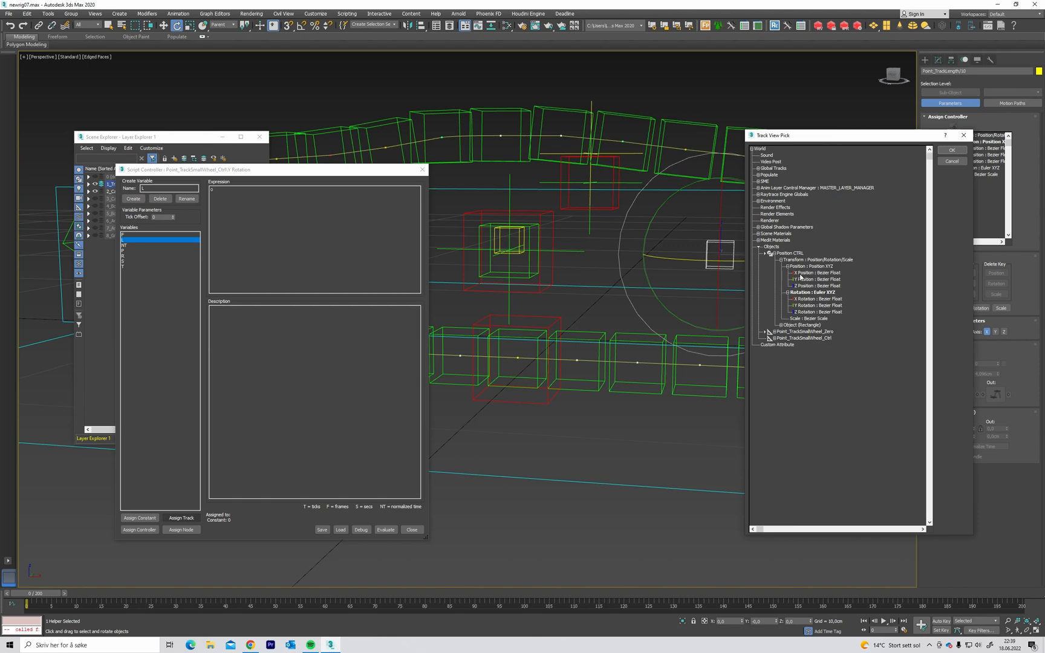
left_click(964, 137)
Isolate Point_TrackLength/10 and assign variable L to its X Position : Bezier Float track.
middle_click_drag(768, 160, 701, 189, "alt")
key("alt+q")
left_click(181, 517)
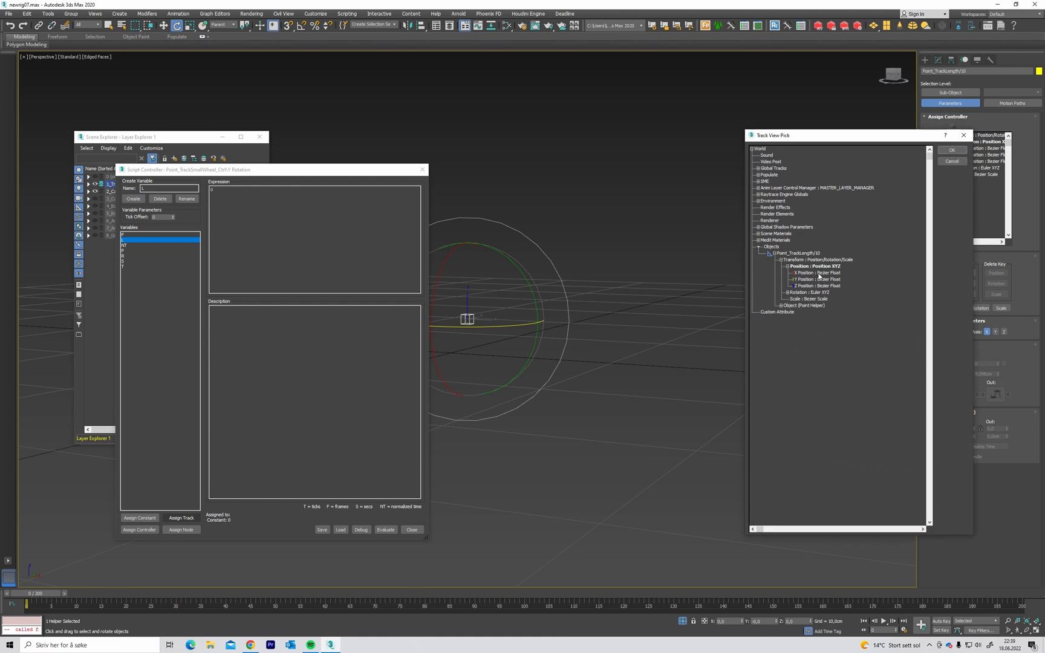
left_click(817, 273)
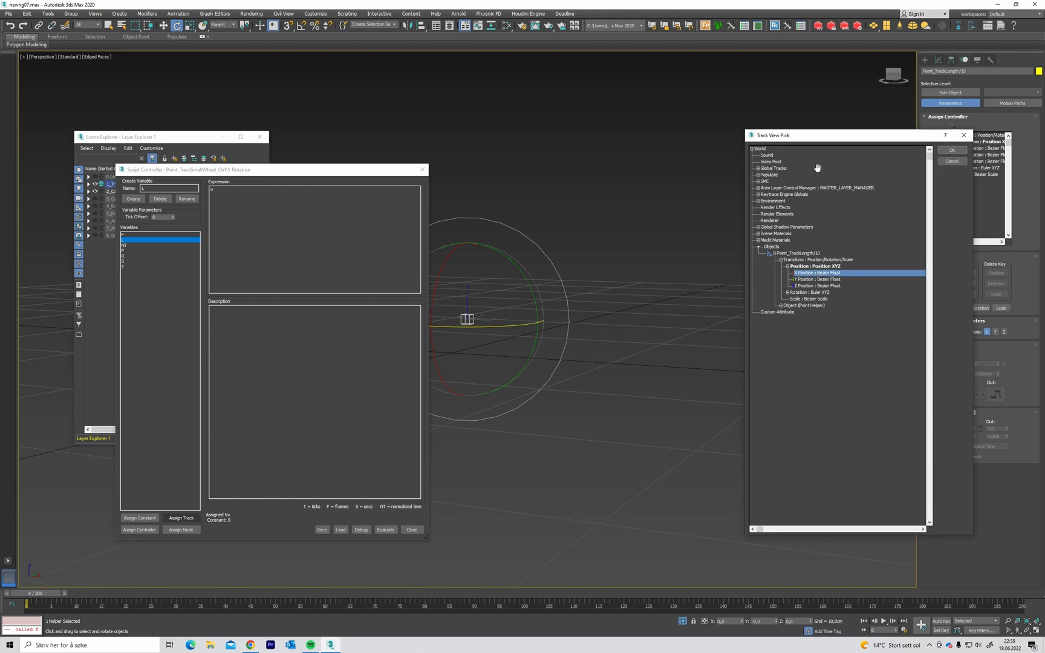
left_click(950, 149)
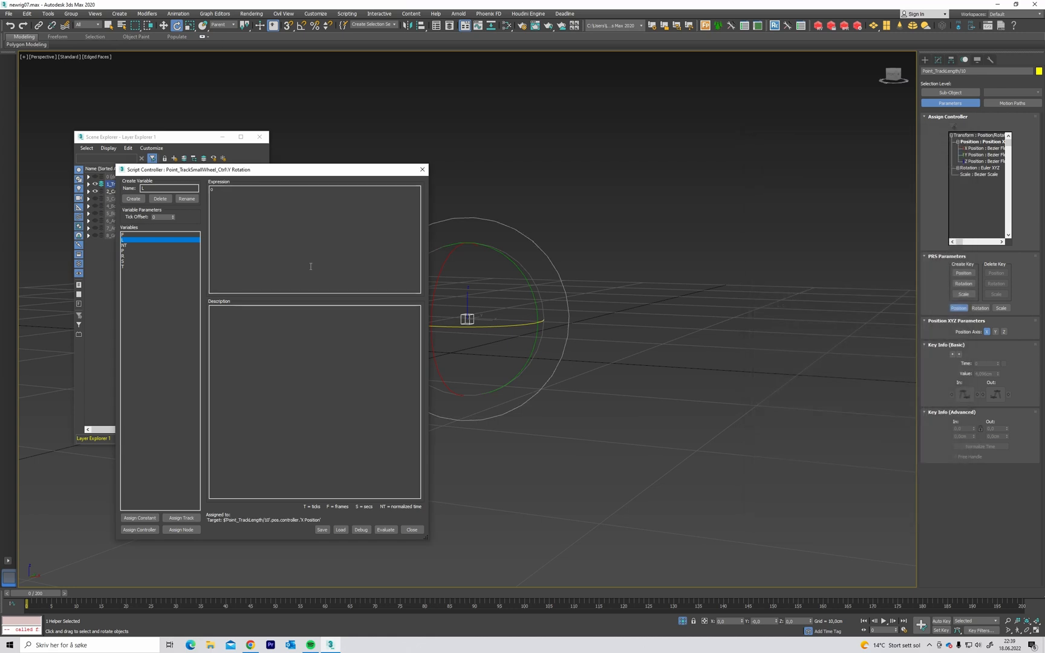
Write L *= 10 as the controller's expression, then end the isolation and show the scene geometry again.
type("ø")
type("L += 10")
middle_click_drag(569, 207, 656, 214)
key("alt+q")
key("shift+g")
scroll(673, 233, "up", 3)
scroll(661, 213, "down", 3)
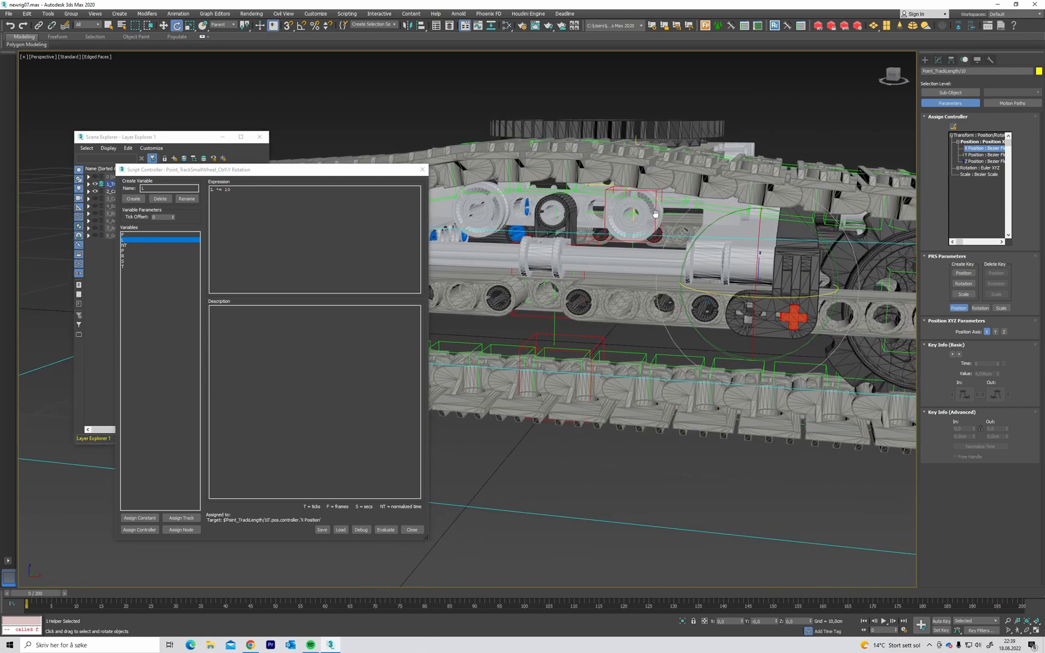
Try the result line P*L below L *= 10 in the expression.
left_click(251, 193)
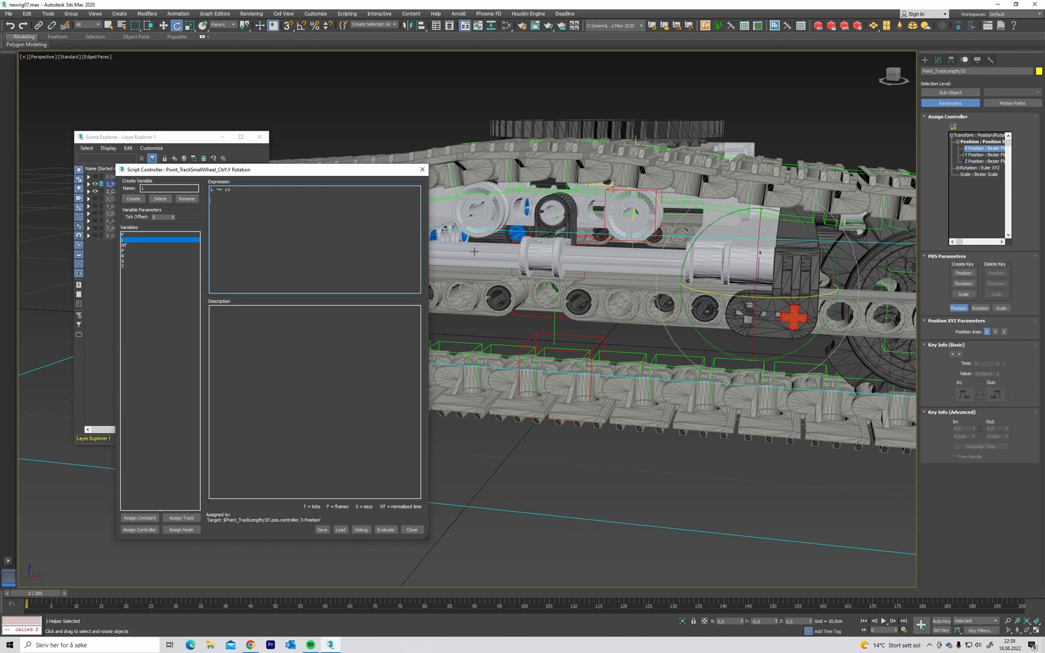
middle_click_drag(474, 251, 555, 222, "alt")
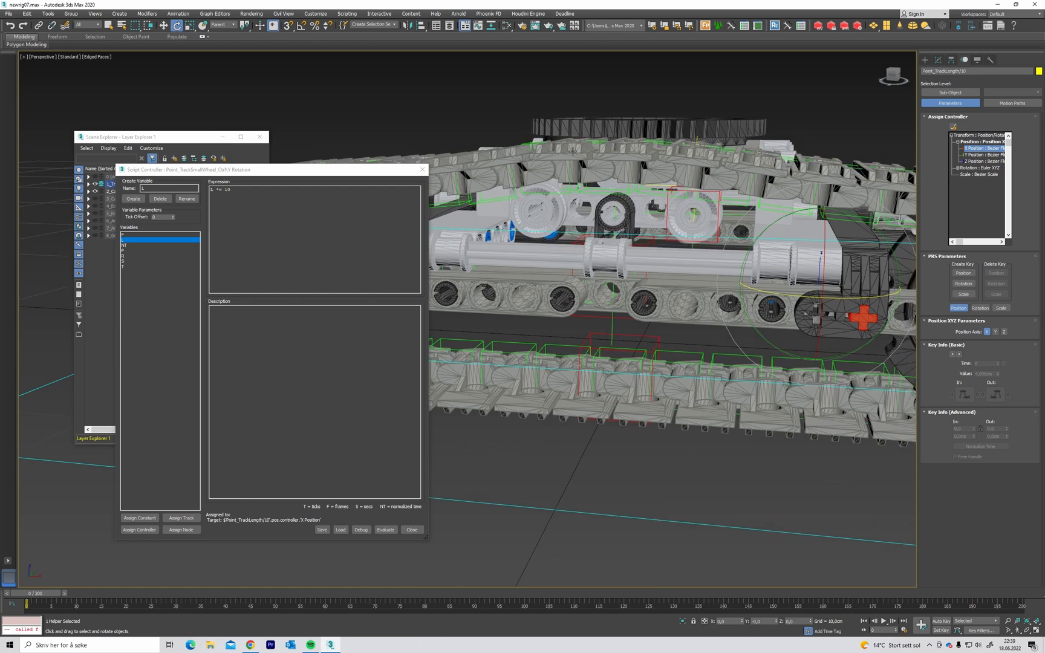
middle_click_drag(725, 202, 700, 185)
left_click(221, 201)
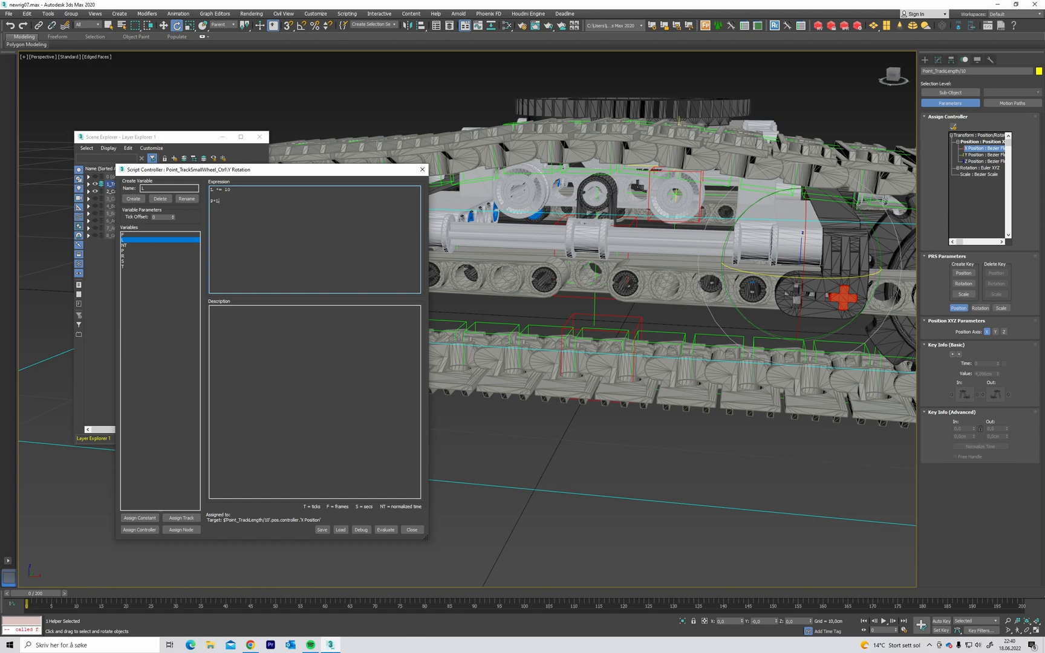
middle_click_drag(596, 267, 623, 289, "alt")
scroll(535, 236, "down", 3)
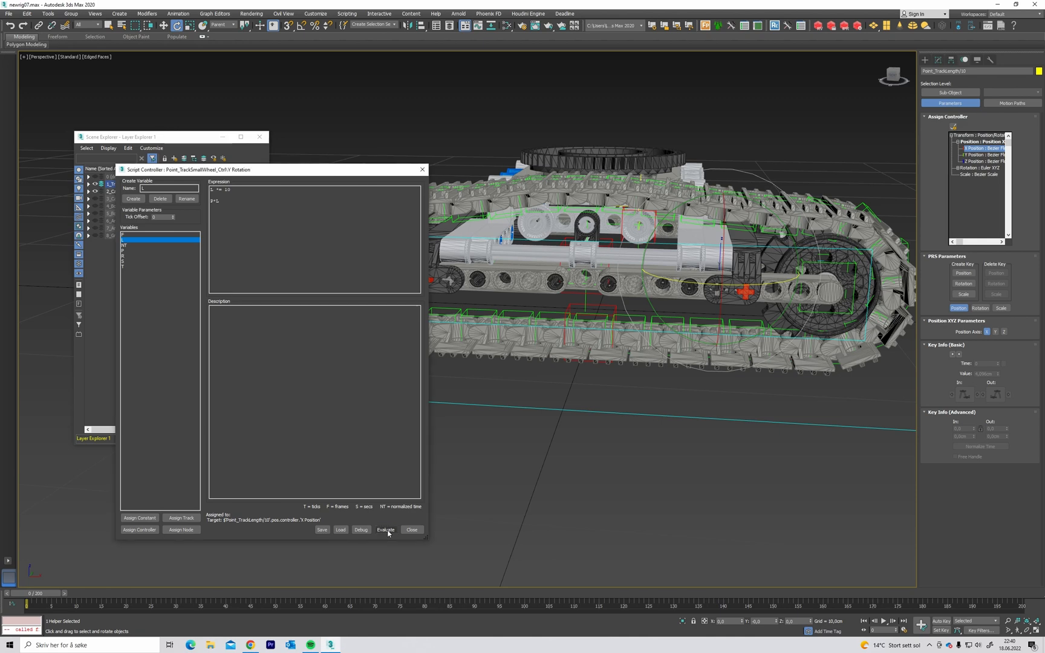
Replace the expression's last line with P alone and open the controller's debug window beside the tracks.
left_click(226, 202)
left_click_drag(226, 201, 205, 201)
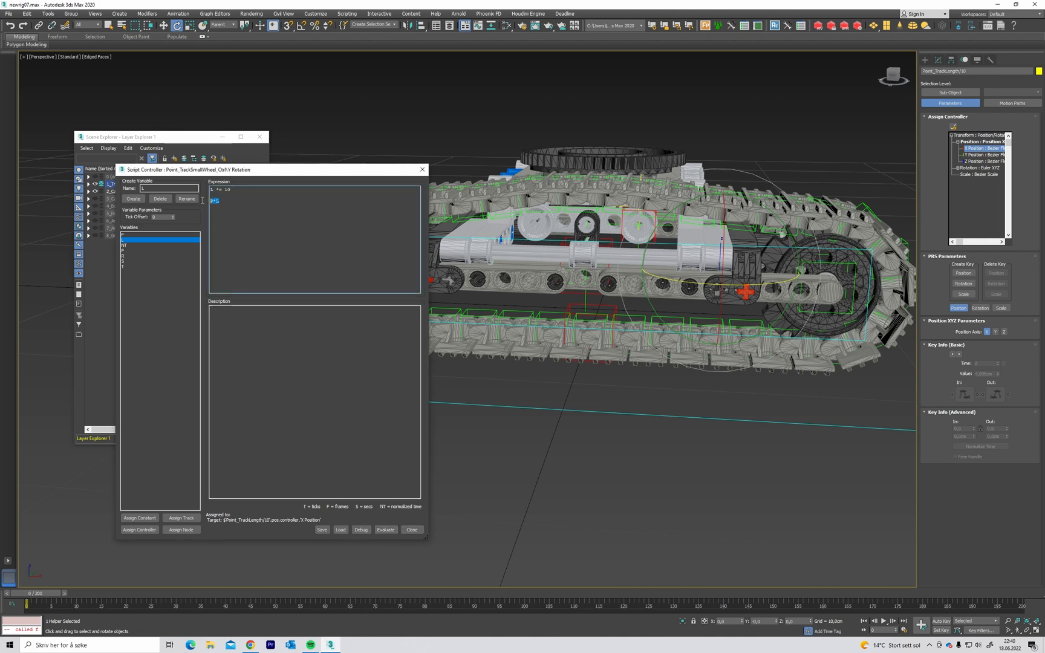
key("BackSpace")
middle_click_drag(509, 439, 520, 450, "alt")
left_click(366, 529)
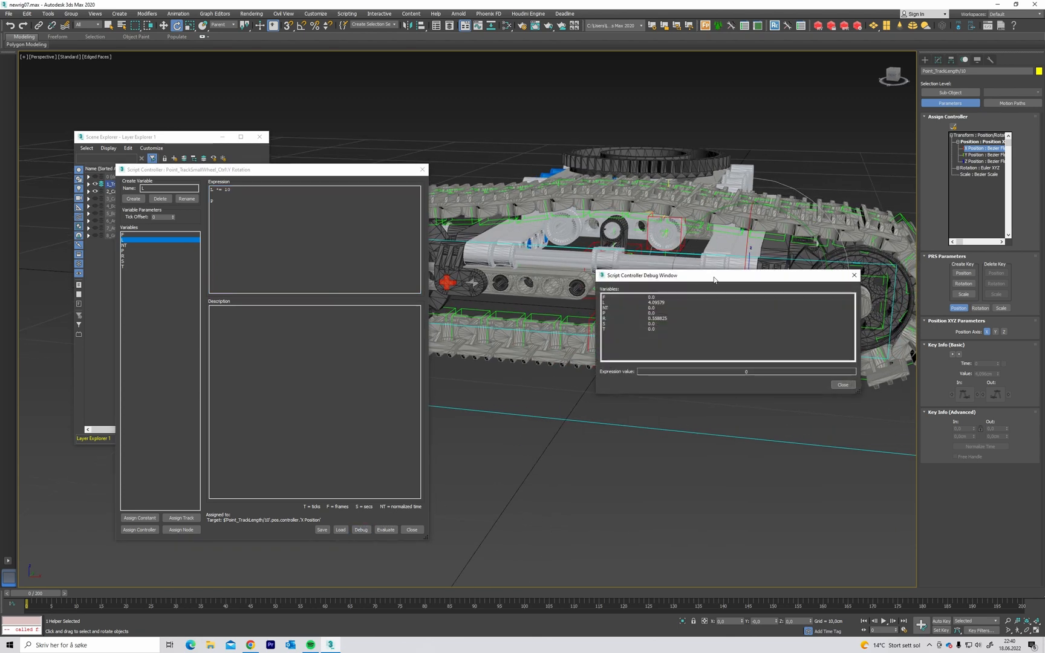
left_click_drag(714, 279, 805, 363)
Select Track CTRL and raise its Distance attribute to about 3.9 cm to test the value of P.
key("w")
left_click(601, 323)
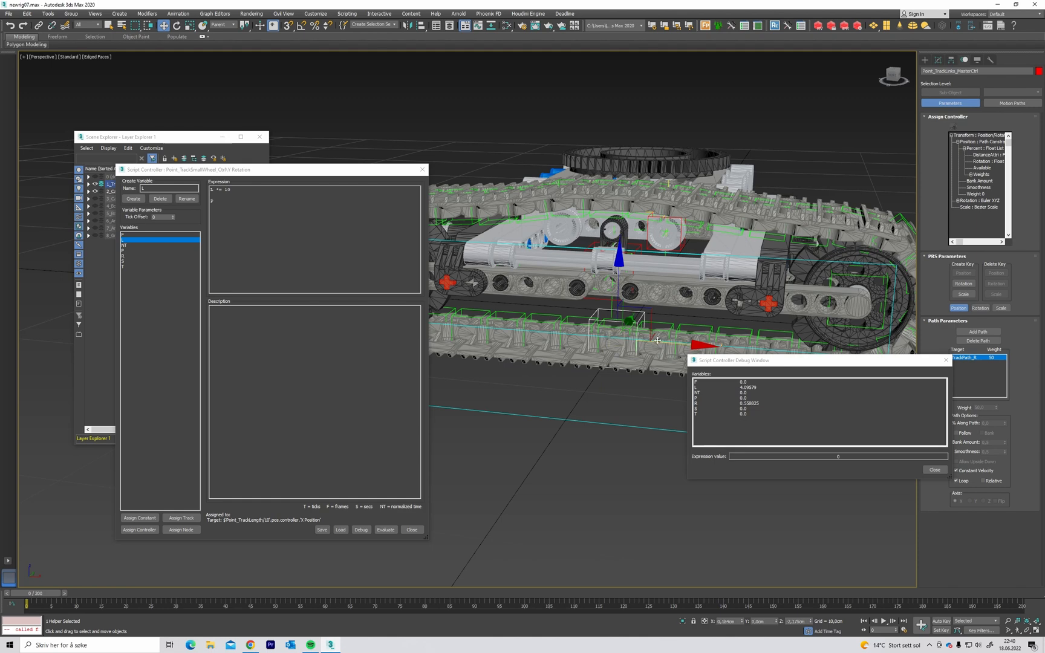
middle_click_drag(610, 364, 587, 364)
left_click(539, 255)
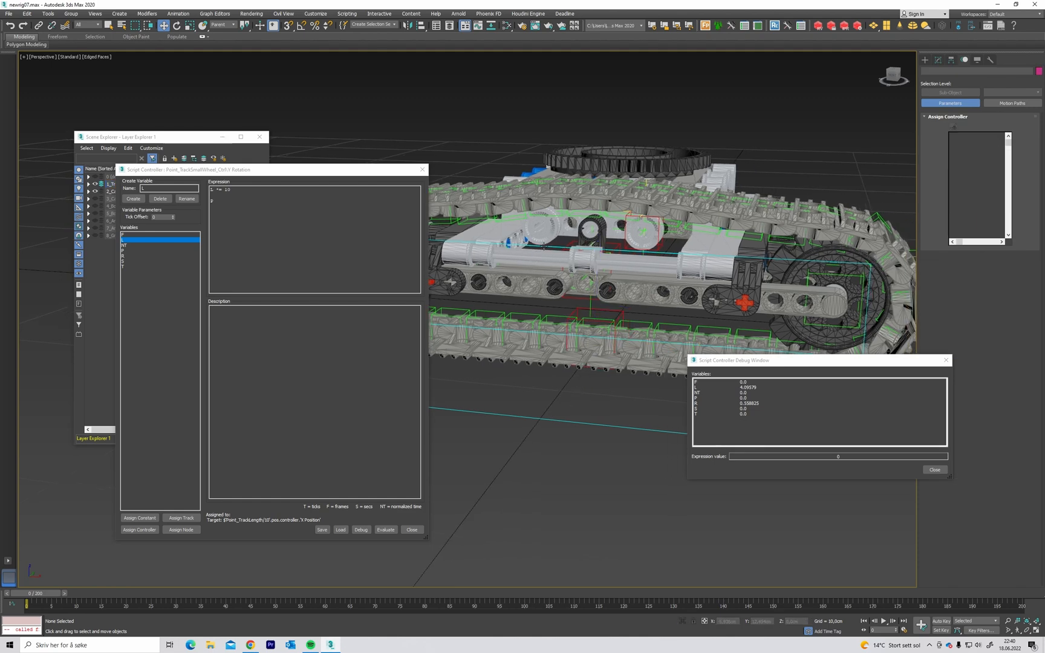
left_click(937, 59)
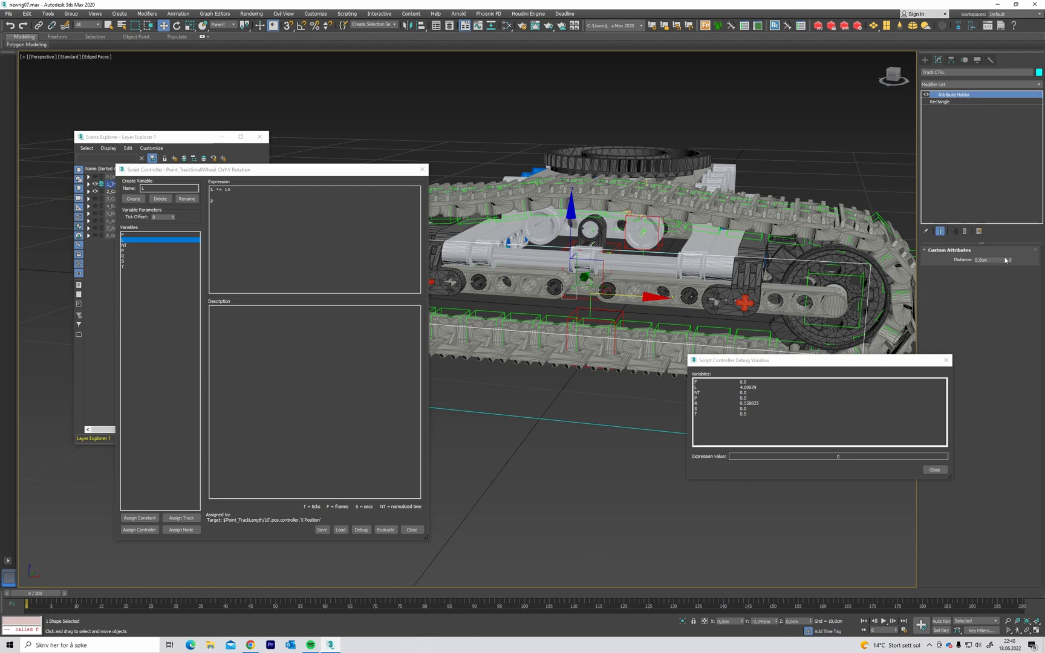
left_click_drag(1009, 259, 1015, 241)
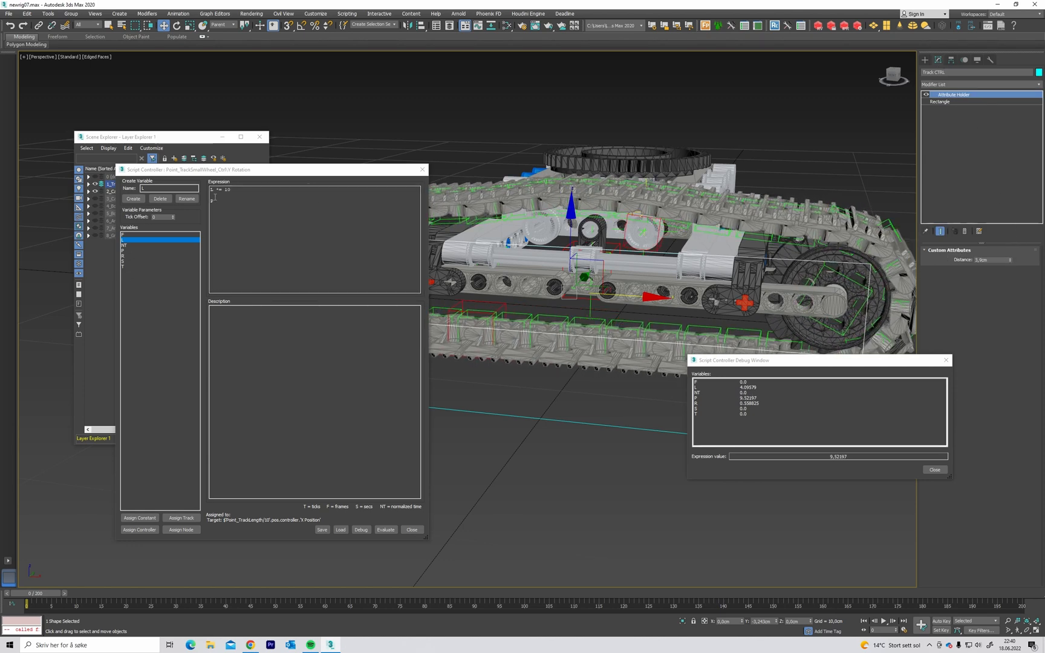
Insert the line P /= 100 before the final P in the expression and evaluate it.
left_click(268, 195)
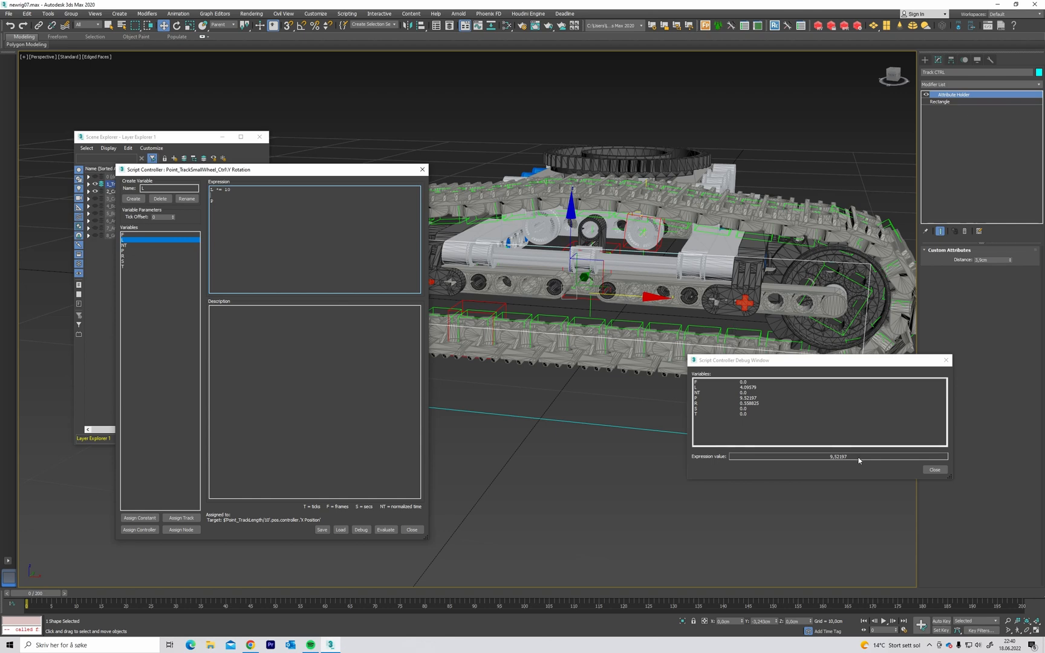
middle_click_drag(571, 356, 609, 344)
scroll(605, 363, "down", 3)
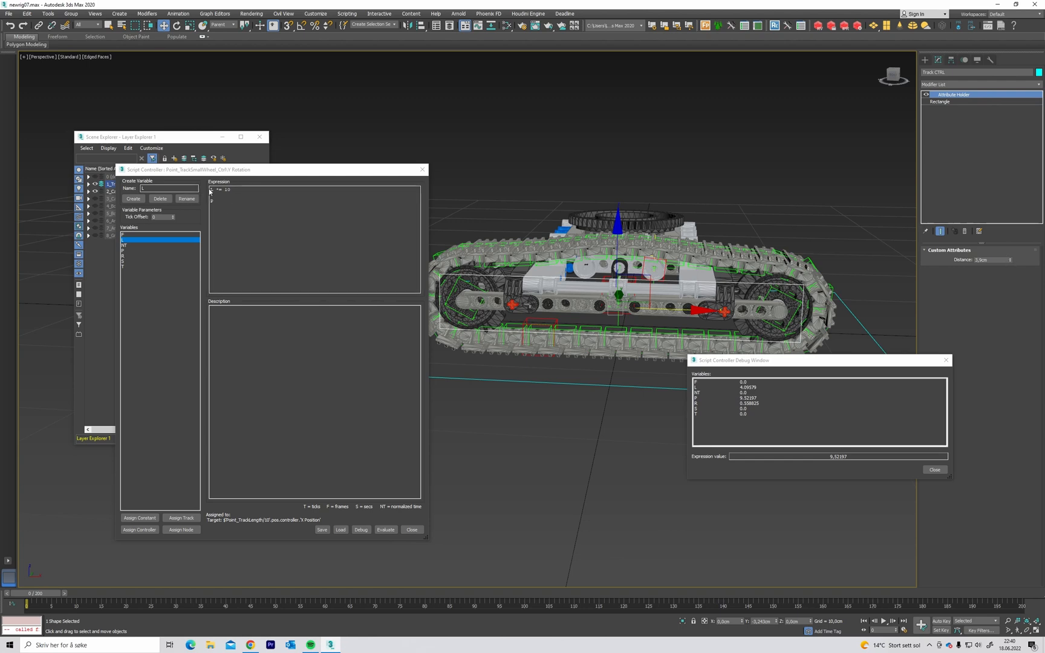
left_click(277, 193)
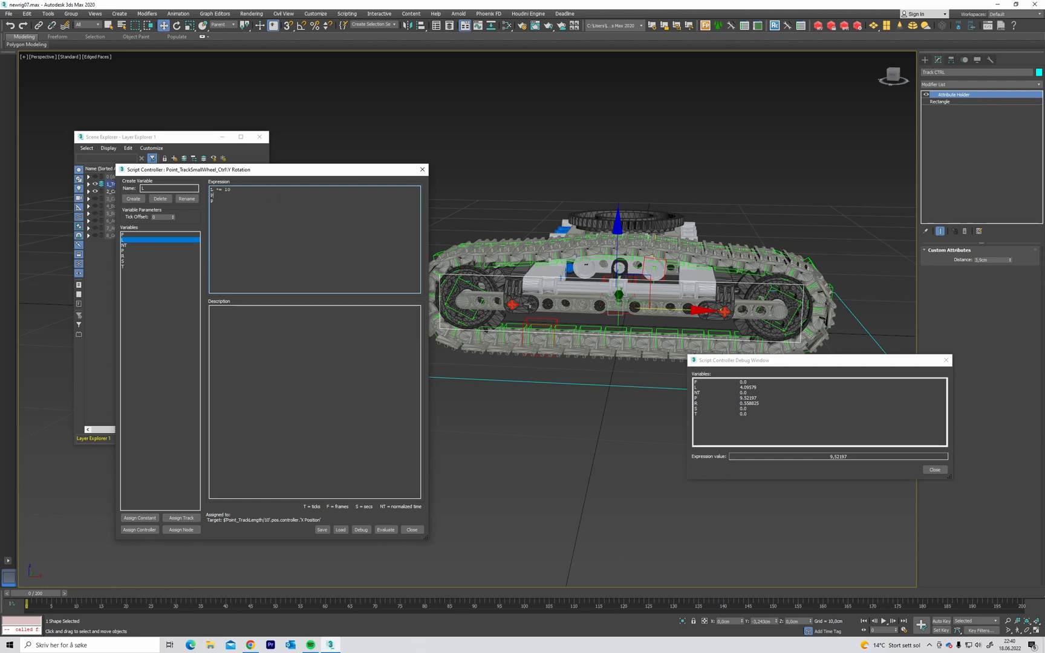
type("P /= 100")
left_click(385, 530)
scroll(540, 292, "up", 6)
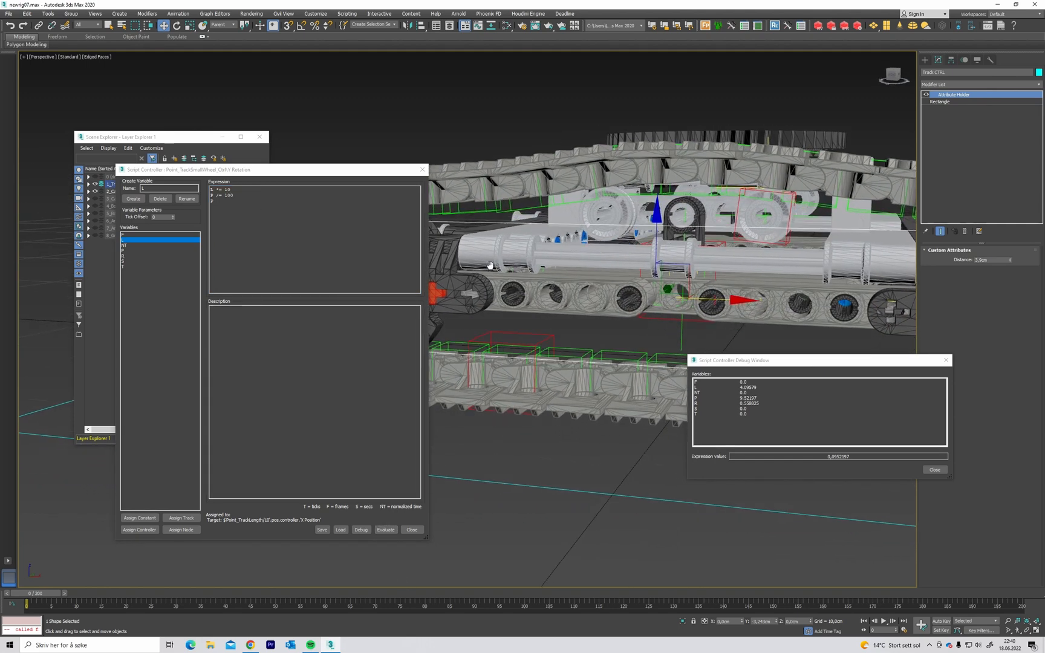
Change the expression's last line to P*L and evaluate it, keeping the debug window in view.
left_click_drag(794, 363, 664, 234)
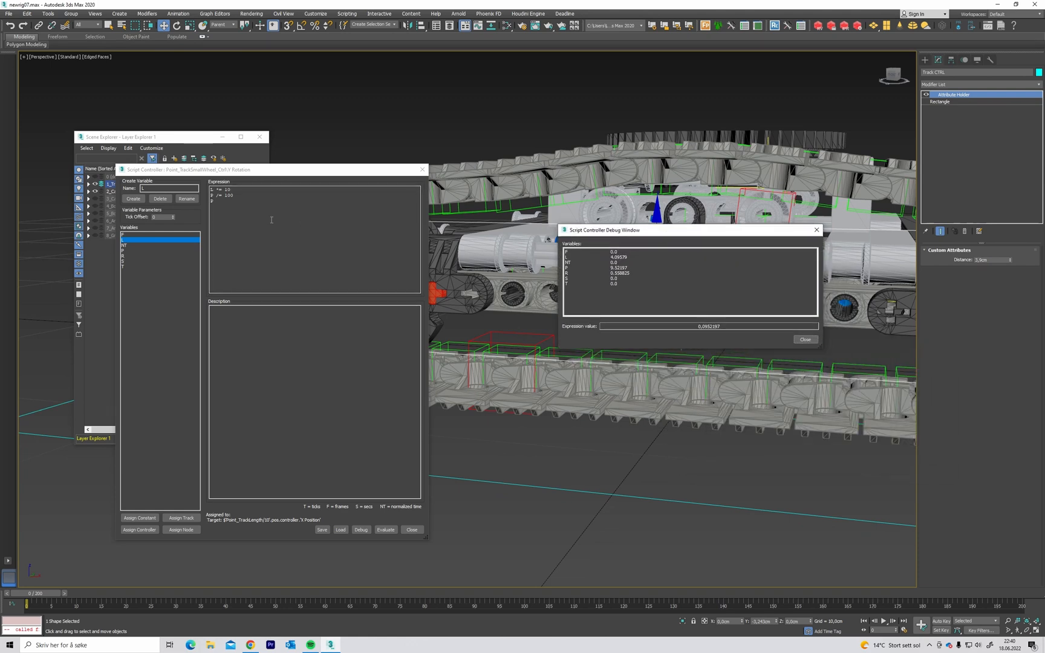
left_click(184, 201)
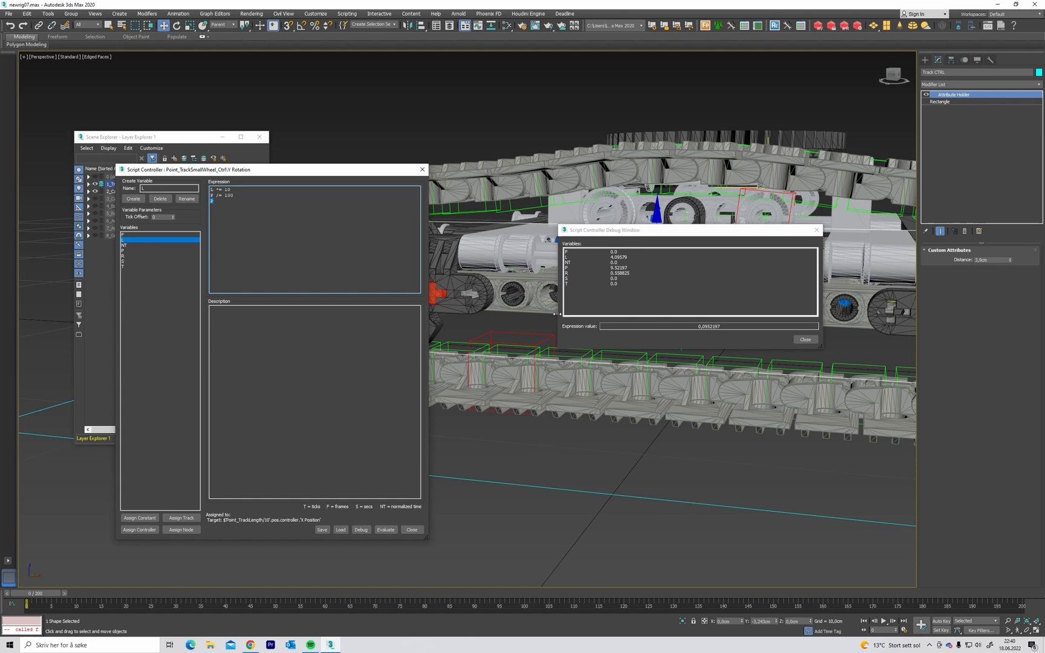
middle_click_drag(543, 304, 603, 336)
left_click(230, 204)
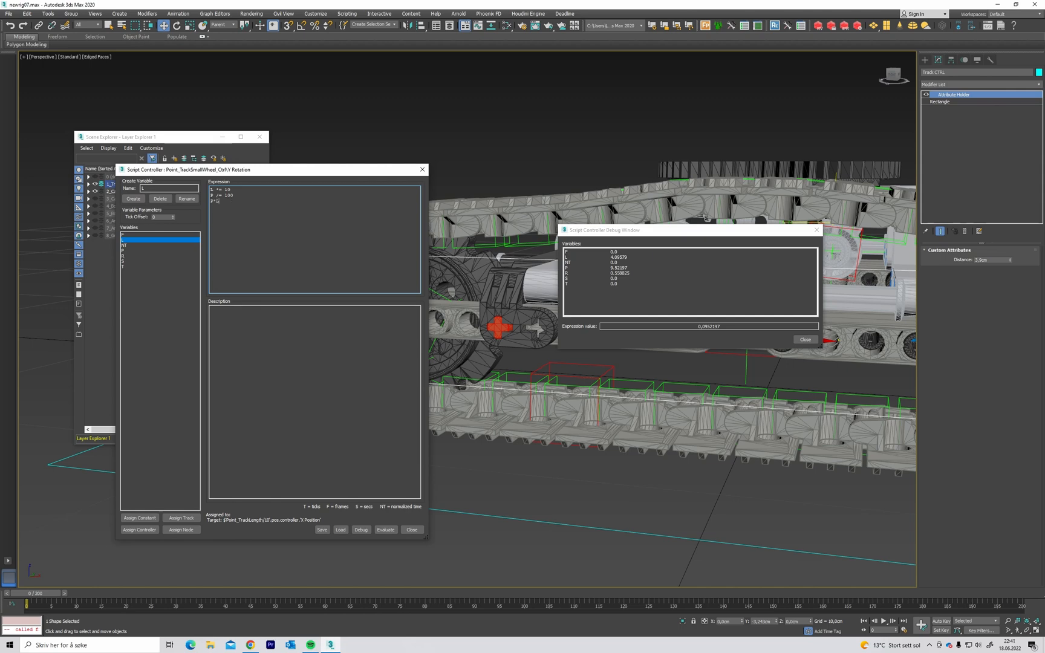
left_click(385, 530)
Set Track CTRL's Distance to about 11.4 cm to compare it with the evaluated expression value.
scroll(620, 398, "down", 3)
middle_click_drag(620, 398, 590, 392, "alt")
middle_click_drag(685, 460, 656, 445)
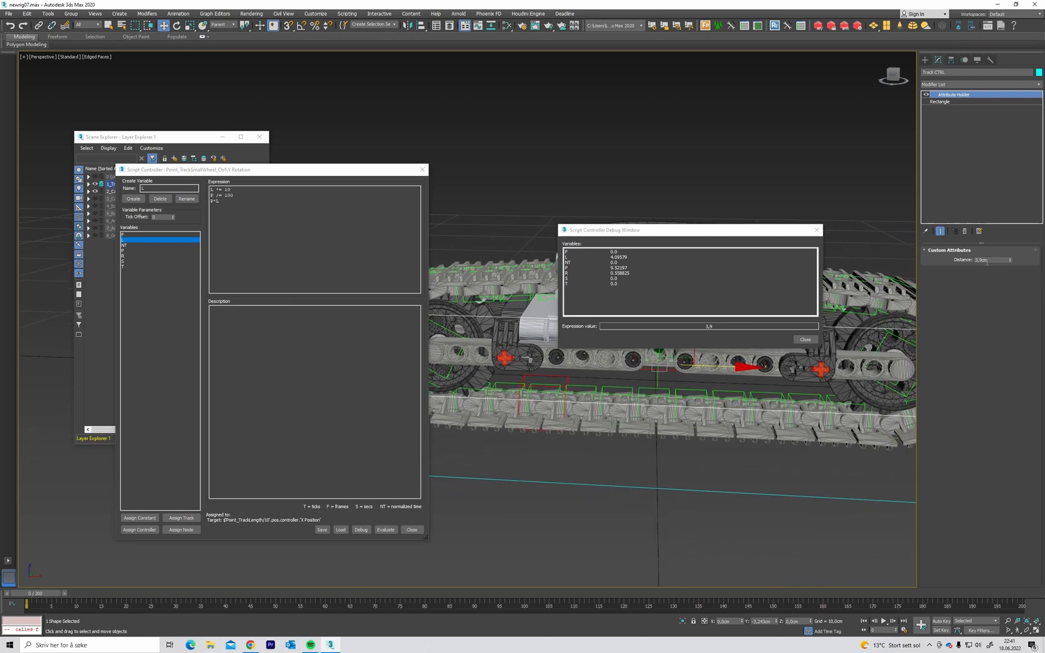
mouse_move(1009, 259)
left_mouse_down()
mouse_move(1009, 229)
mouse_move(1009, 271)
left_mouse_up()
middle_click_drag(544, 394, 670, 399)
scroll(670, 399, "up", 10)
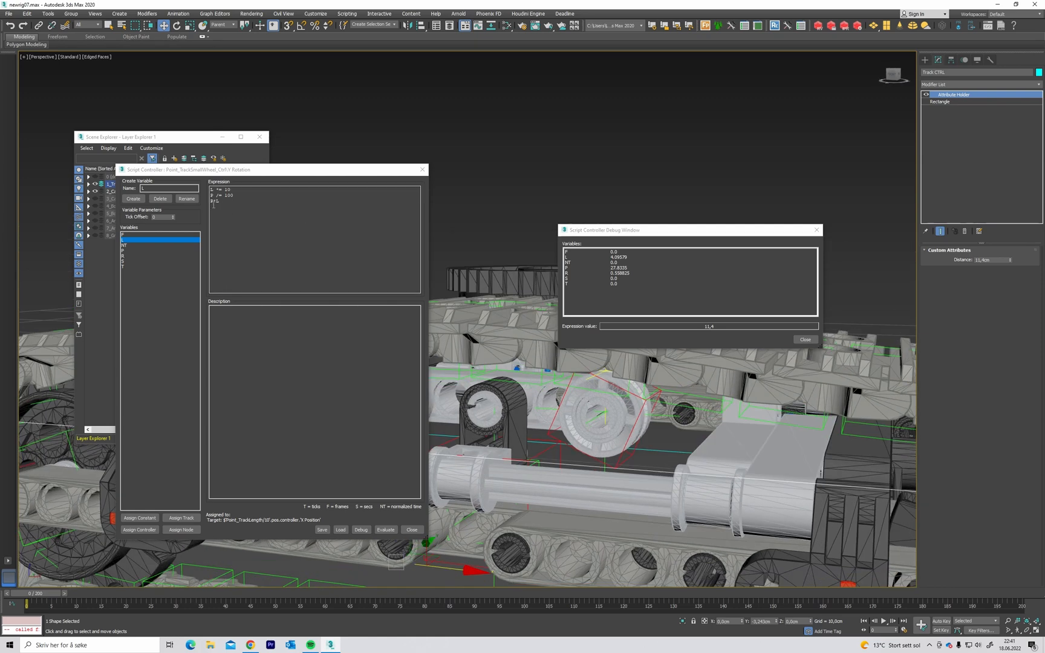
Separate the result line with a blank line, change it to (P*L)/R, and evaluate the expression.
left_click(237, 204)
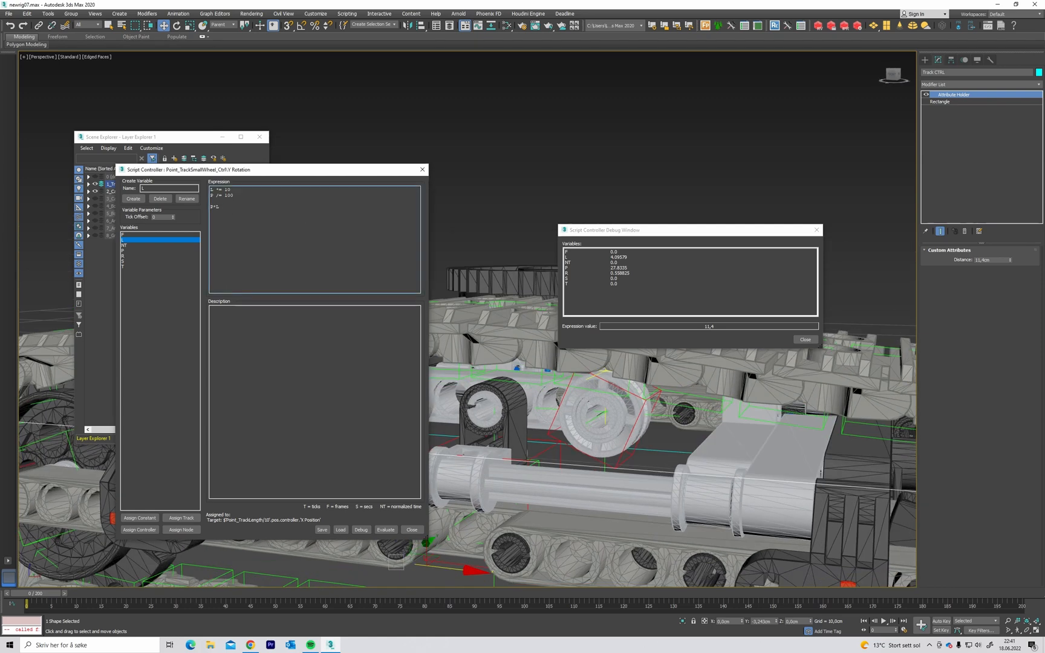
type("(")
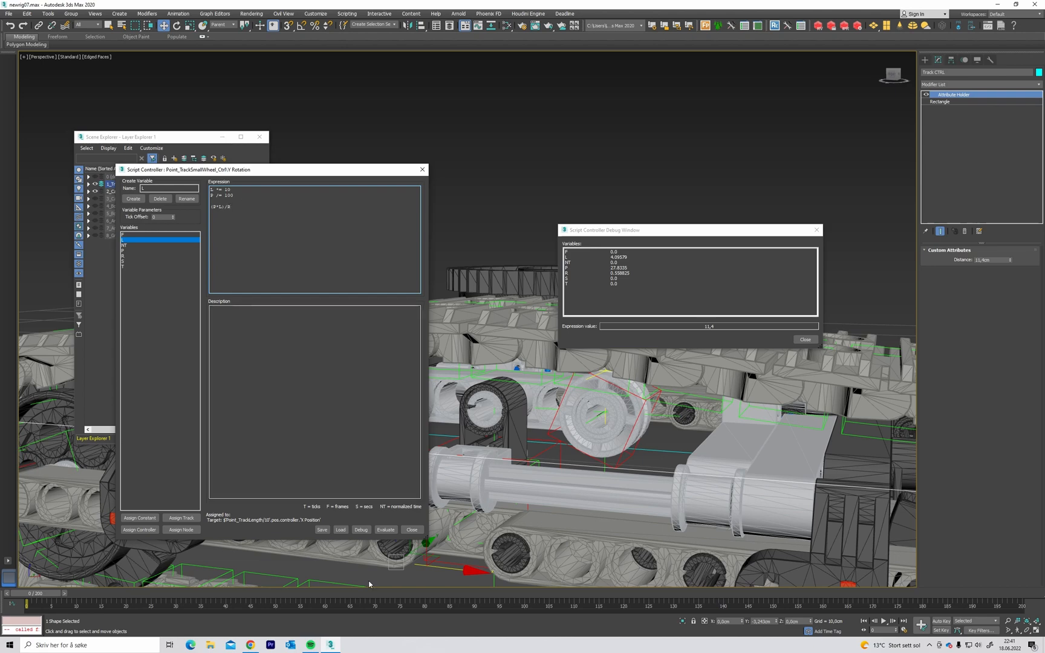
left_click(390, 530)
middle_click_drag(547, 448, 529, 435, "alt")
scroll(580, 373, "down", 3)
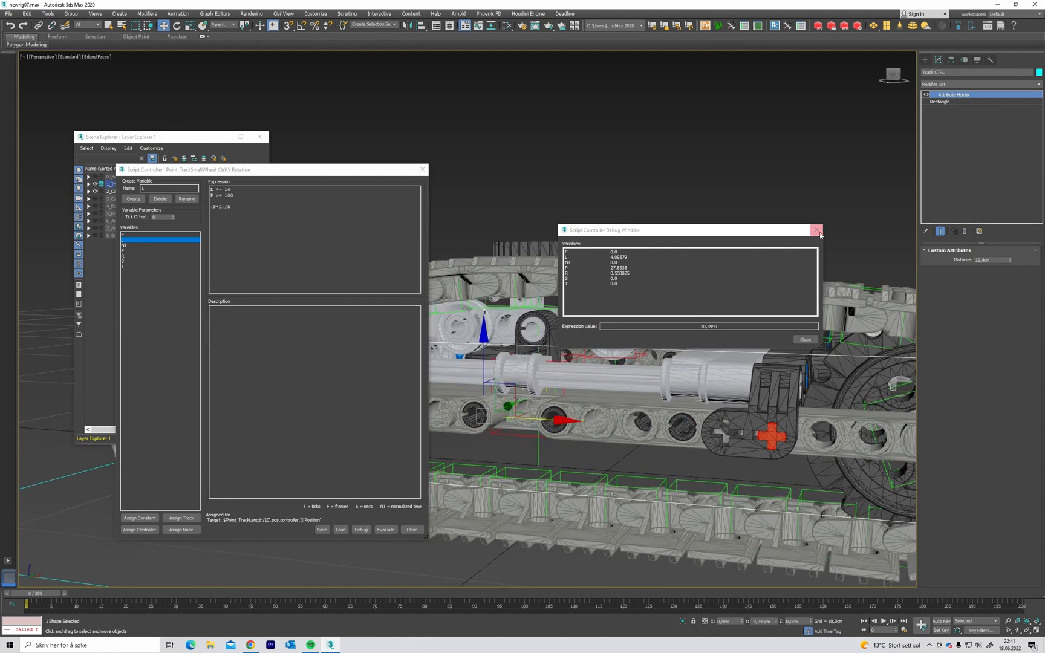
Close the debug window and vary Track CTRL's Distance to check the small wheel control's rotation.
left_click(816, 230)
middle_click_drag(665, 374, 653, 395, "alt")
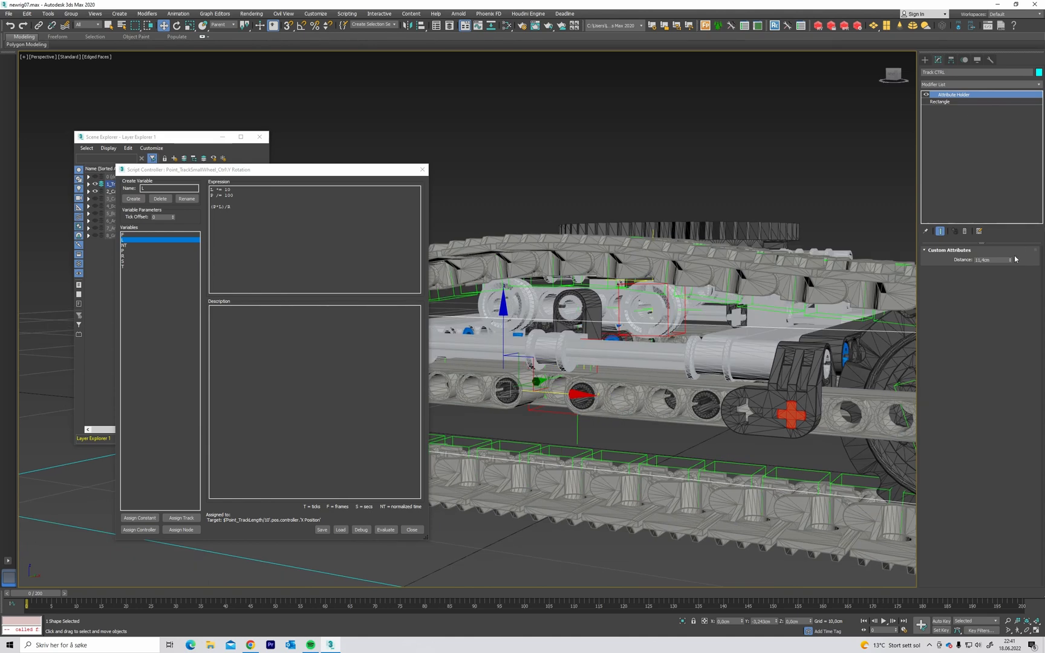
left_click_drag(1009, 260, 1012, 260)
Link the small upper wheel's mesh to its surrounding control helper, locking the selection while linking, and deselect everything.
left_click(640, 301)
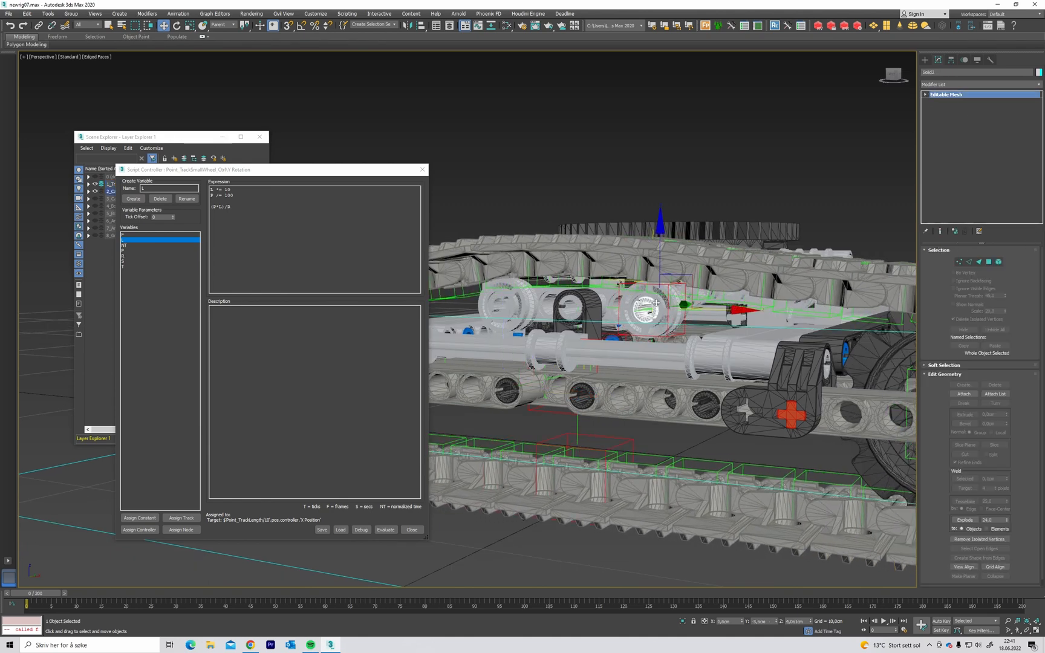
scroll(641, 301, "up", 4)
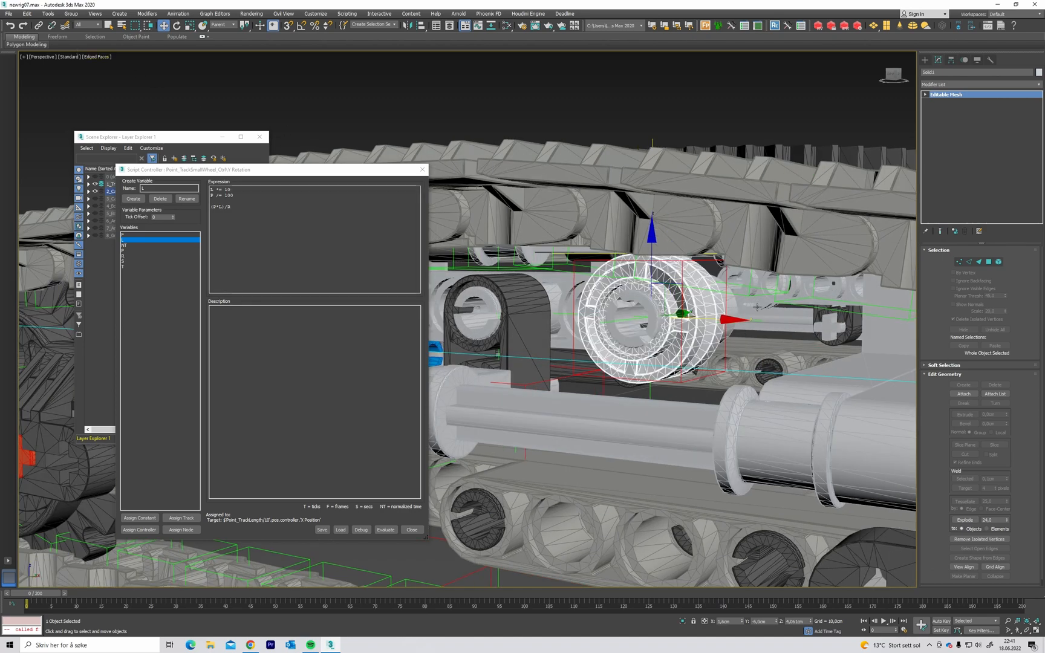
left_click(38, 25)
key("space")
left_click_drag(682, 386, 682, 387)
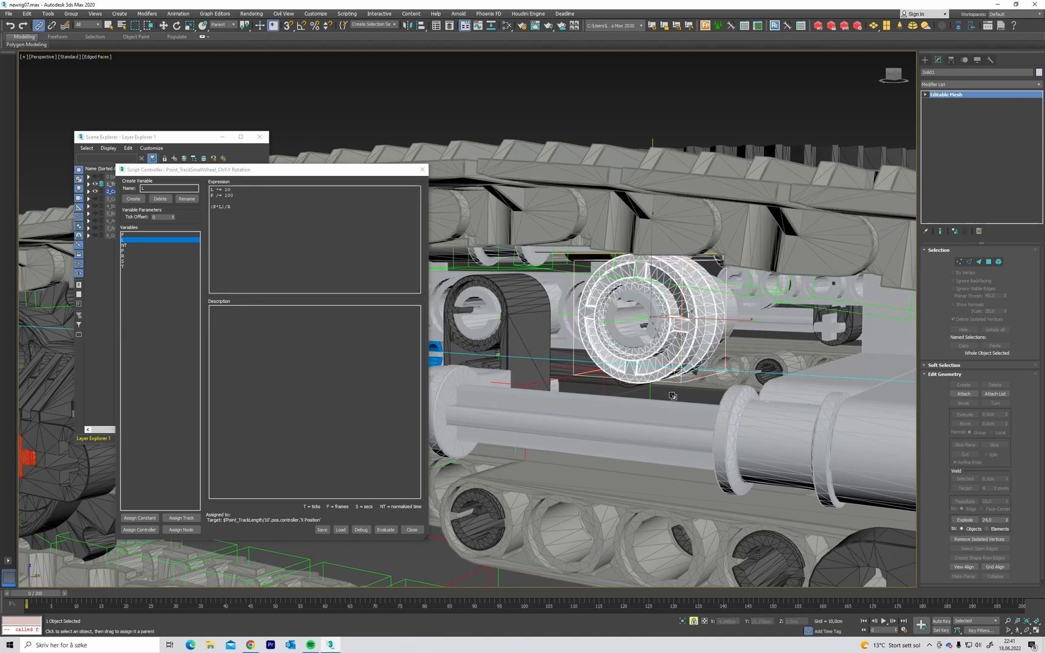
key("space")
left_click(670, 395)
scroll(671, 395, "down", 4)
middle_click_drag(659, 375, 683, 342, "alt")
scroll(683, 342, "down", 3)
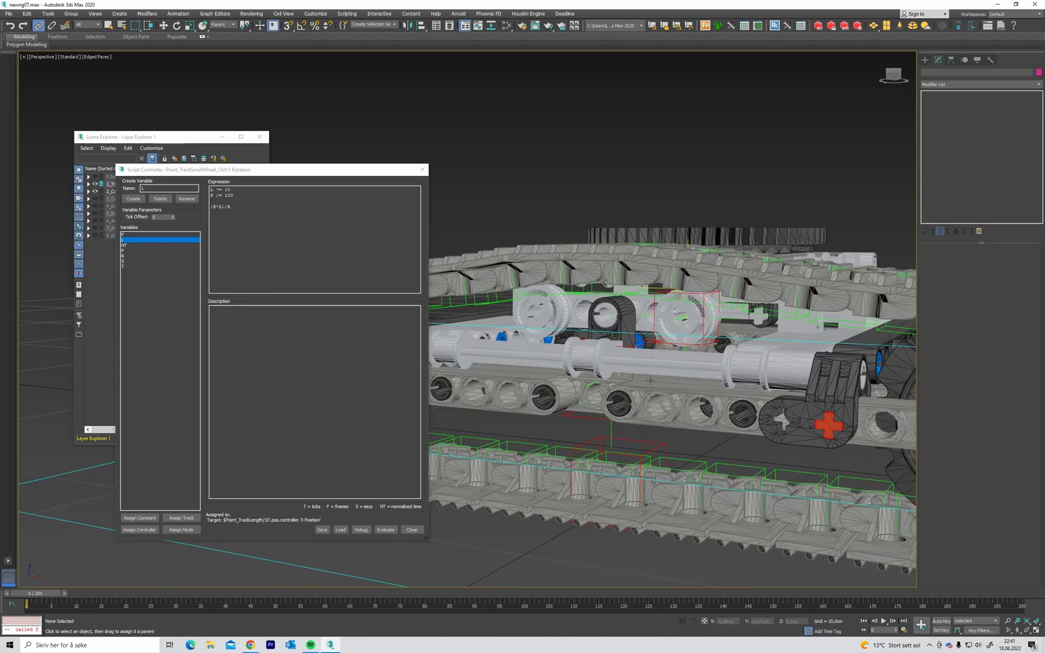
Vary Track CTRL's Distance to check the small wheel's rotation direction, and undo the change.
left_click(537, 469)
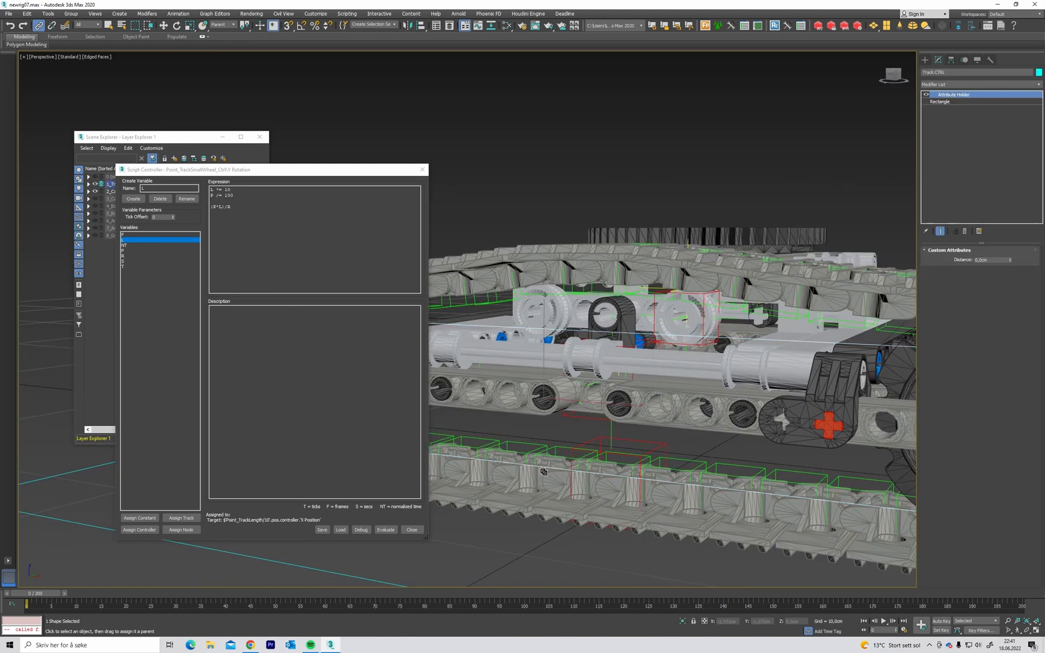
key("w")
left_click_drag(1013, 257, 1008, 261)
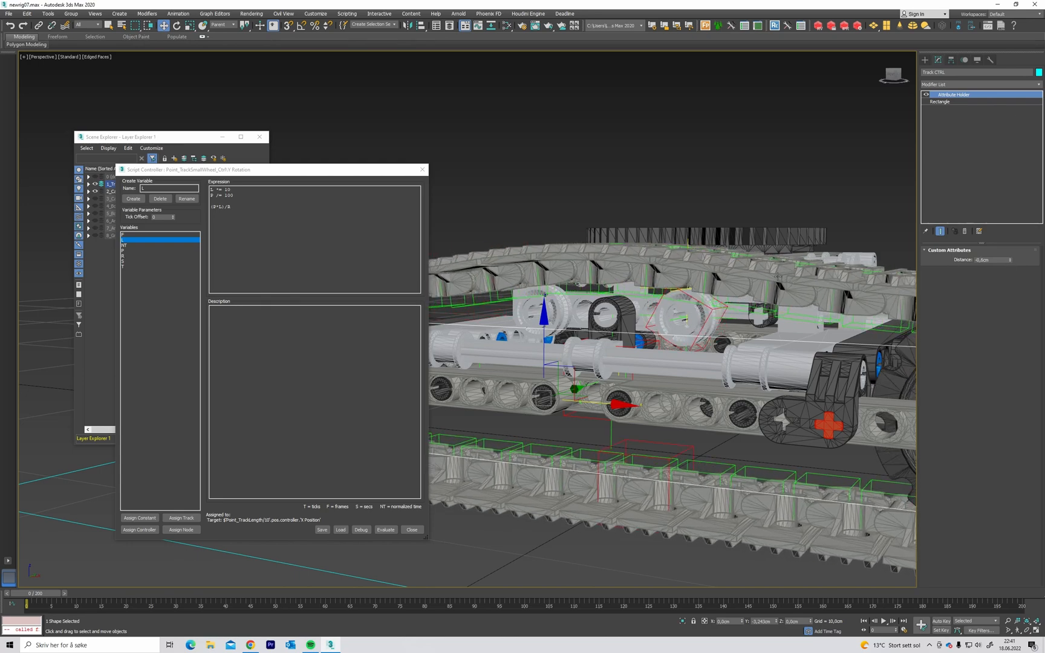
key("ctrl+z")
middle_click_drag(673, 273, 682, 267, "alt")
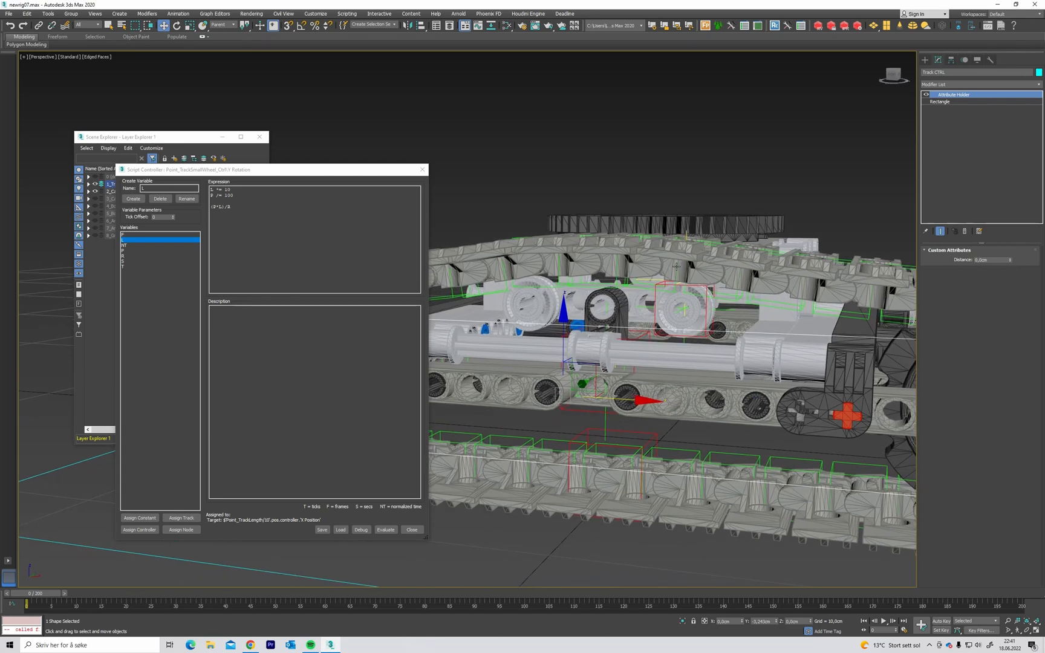
Change the result line of the small wheel's Y rotation script to -(P*L)/R and evaluate it.
left_click(213, 208)
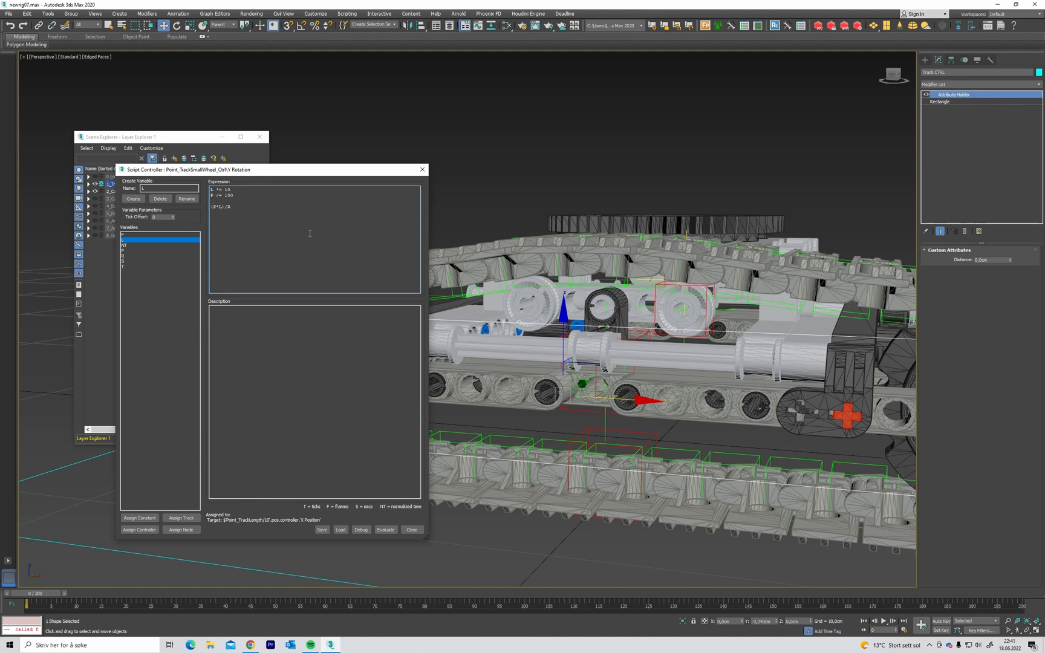
type("-")
left_click(385, 530)
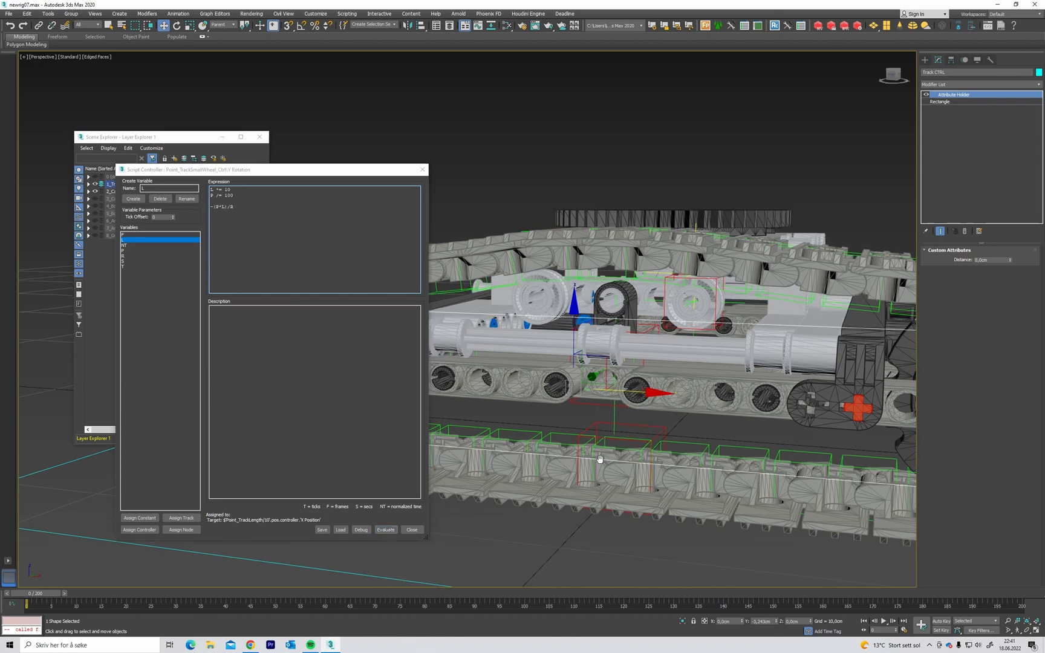
Test-rotate Position CTRL about its vertical axis to check whether the small upper wheel follows.
middle_click_drag(600, 458, 616, 452, "alt")
left_click(618, 532)
key("e")
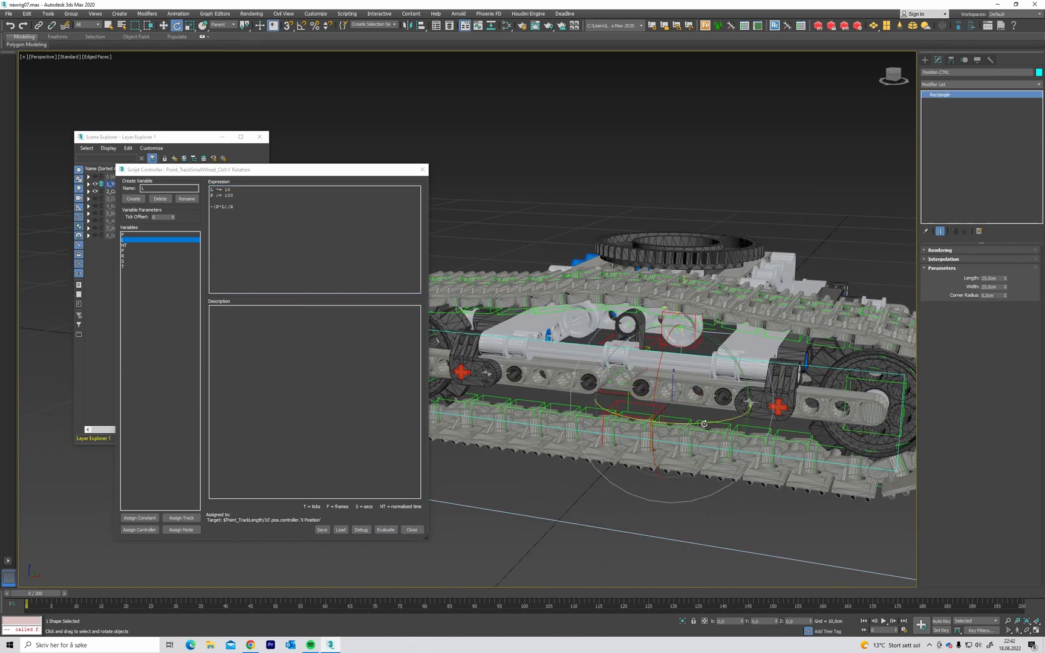
left_click_drag(704, 423, 686, 404)
Link Point_TrackSmallWheel_Zero to the green cross point helper at the carriage centre with geometry hidden, then deselect it and show the geometry again.
scroll(694, 382, "up", 5)
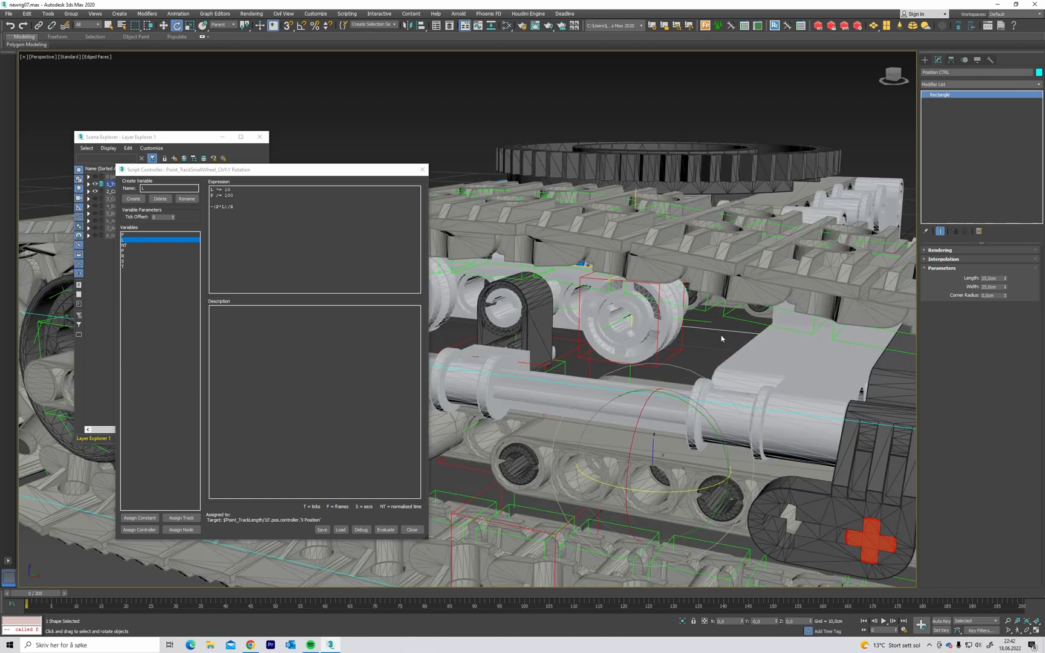
left_click(704, 320)
scroll(584, 350, "up", 5)
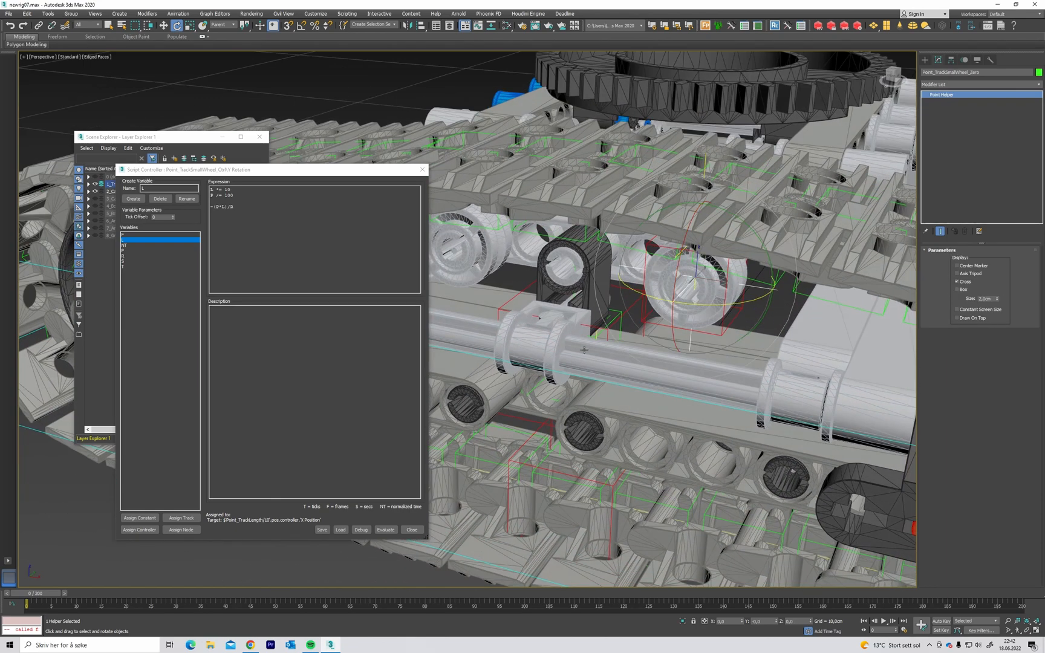
middle_click_drag(537, 388, 510, 378, "alt")
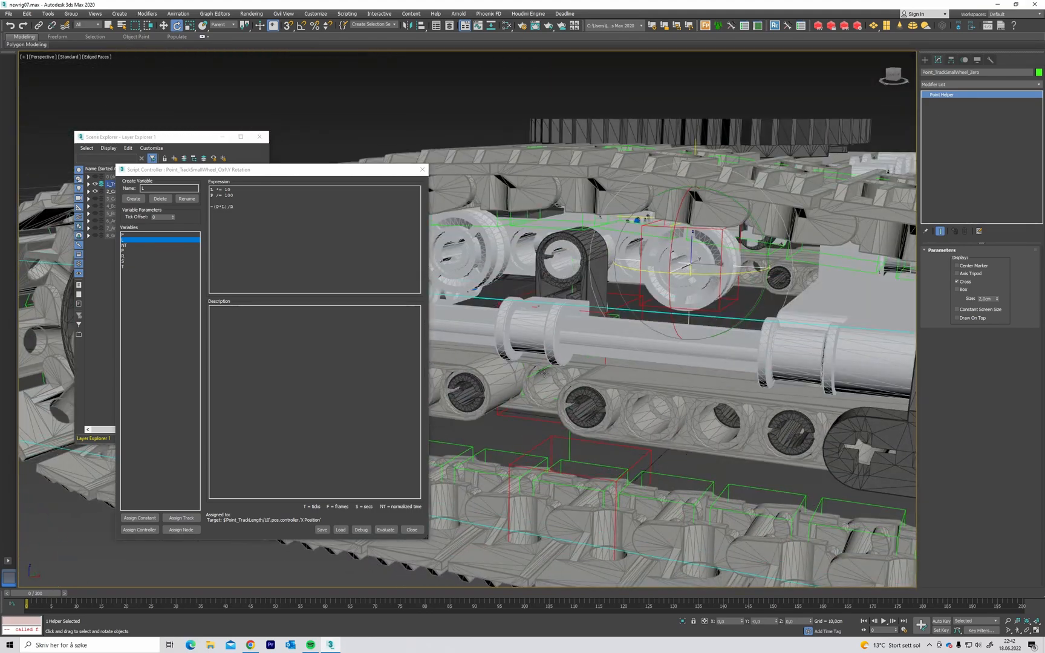
key("shift+g")
key("l")
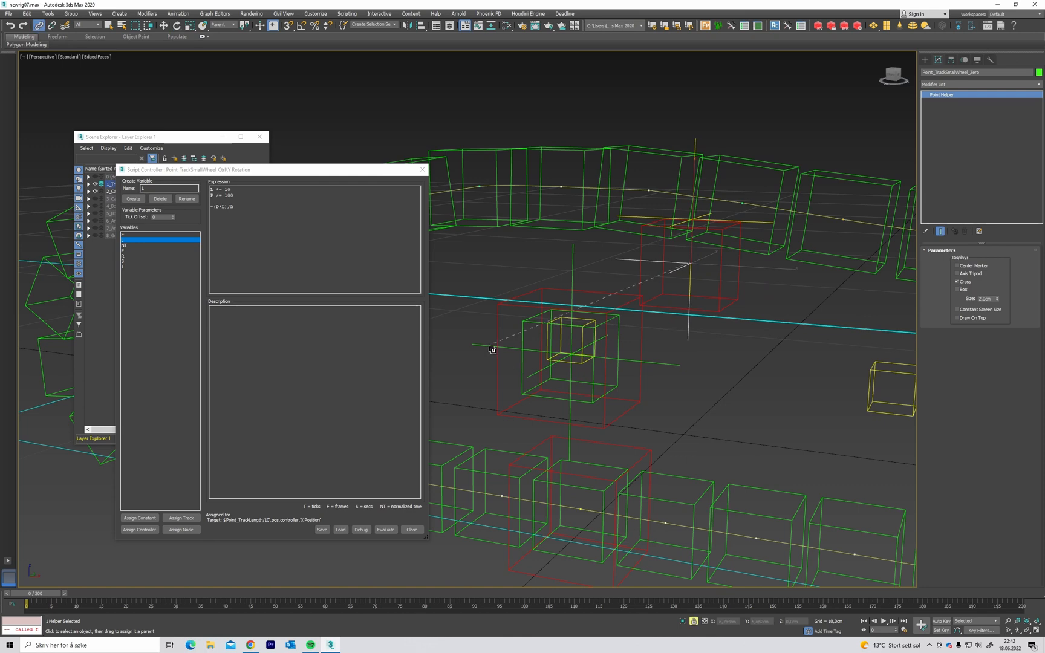
left_click(482, 362)
middle_click_drag(482, 362, 501, 354, "alt")
scroll(508, 354, "down", 4)
key("shift+g")
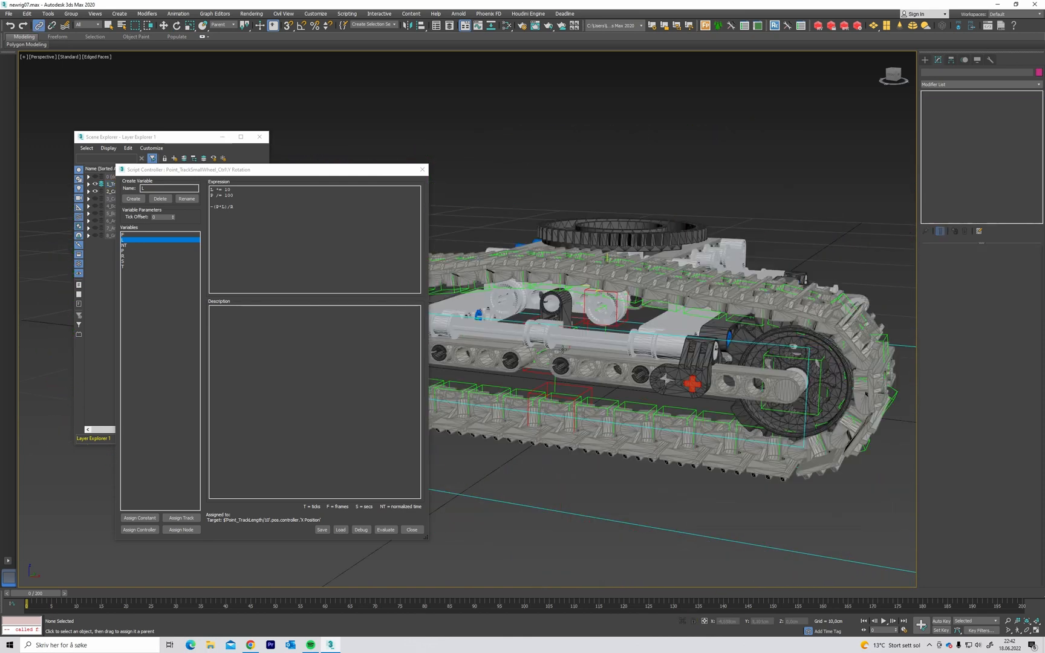
Test-rotate Position CTRL about its vertical axis again, examine the small wheel control up close, and cancel the rotations.
middle_click_drag(563, 348, 590, 358, "alt")
left_click(538, 495)
key("e")
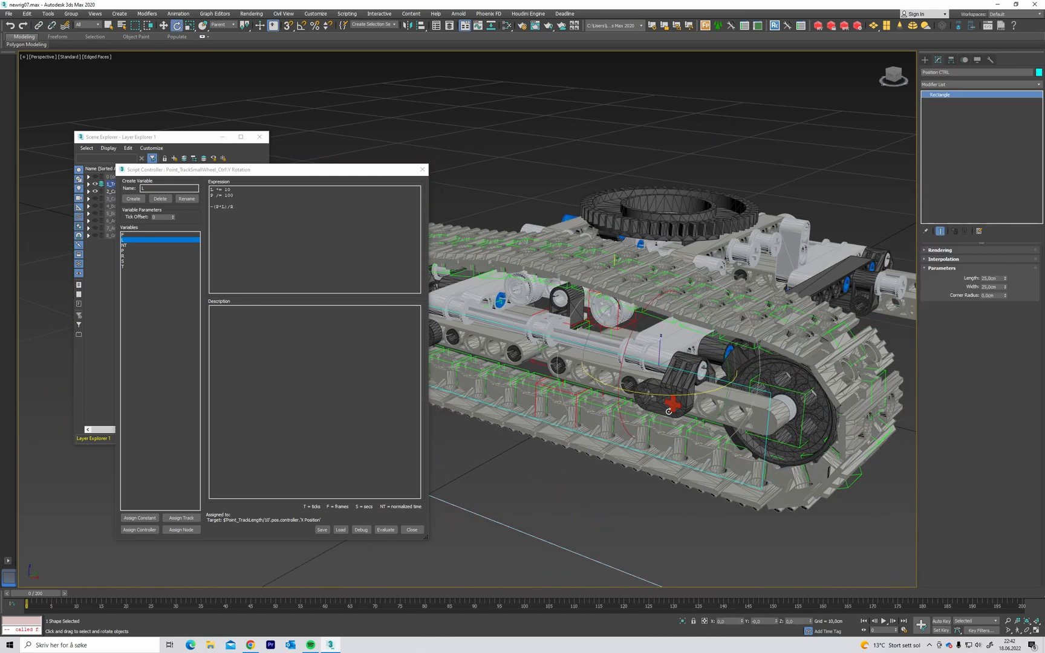
mouse_move(681, 395)
left_mouse_down()
mouse_move(704, 393)
mouse_move(674, 392)
left_mouse_up()
right_click(674, 391)
scroll(616, 319, "up", 5)
middle_click_drag(616, 319, 683, 421, "alt")
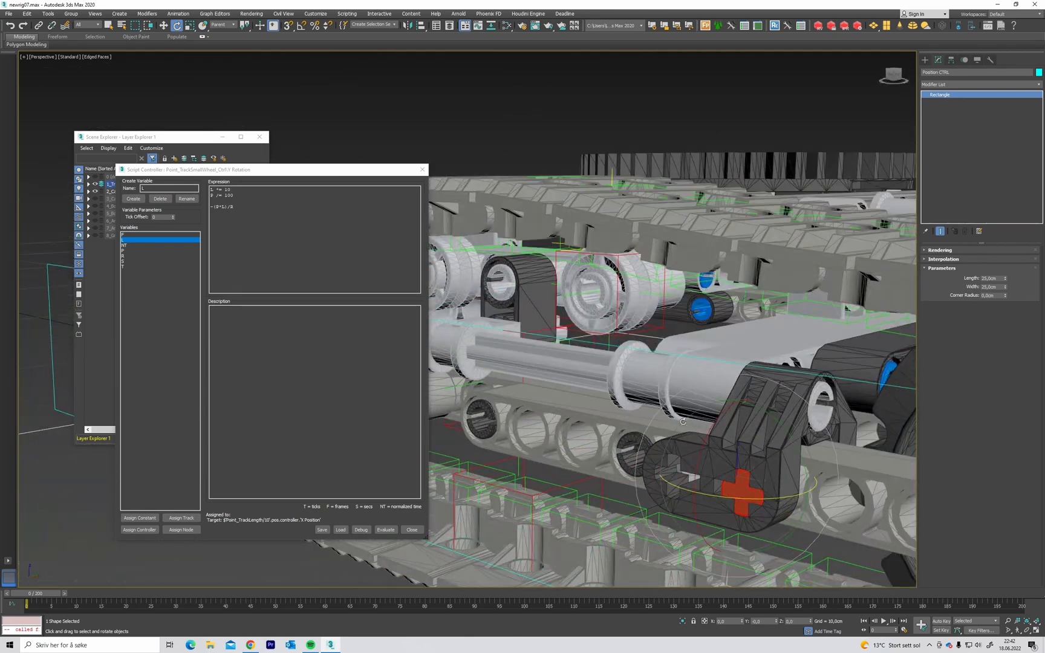
left_click_drag(709, 494, 709, 494)
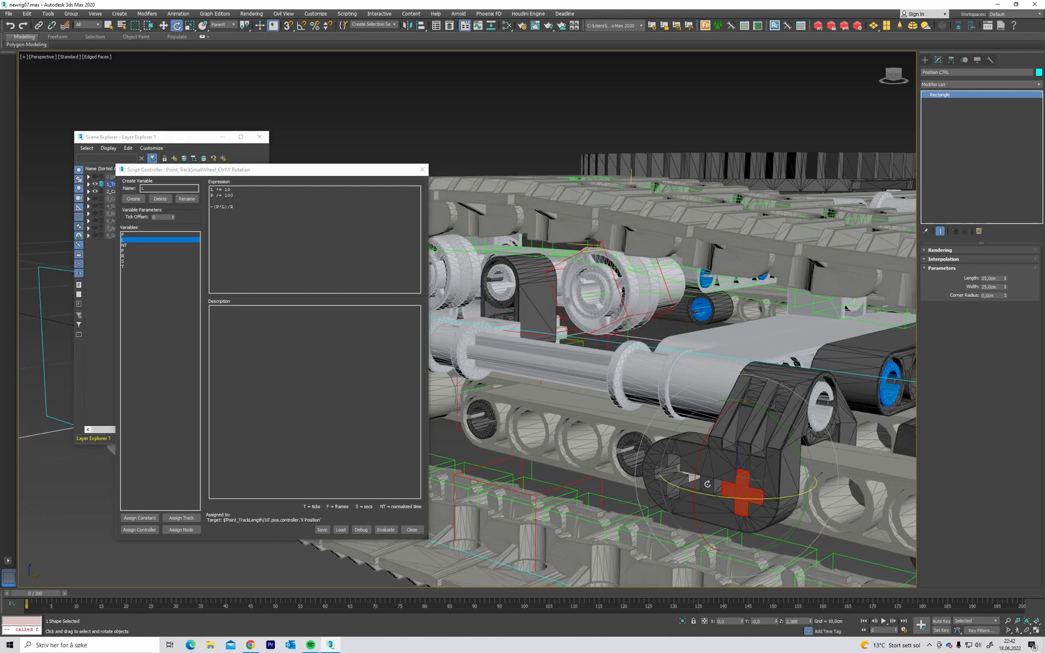
right_click(709, 494)
Link Point_TrackSmallWheel_Ctrl to the small wheel's Zero helper and deselect everything.
middle_click_drag(612, 322, 624, 327, "alt")
left_click(629, 337)
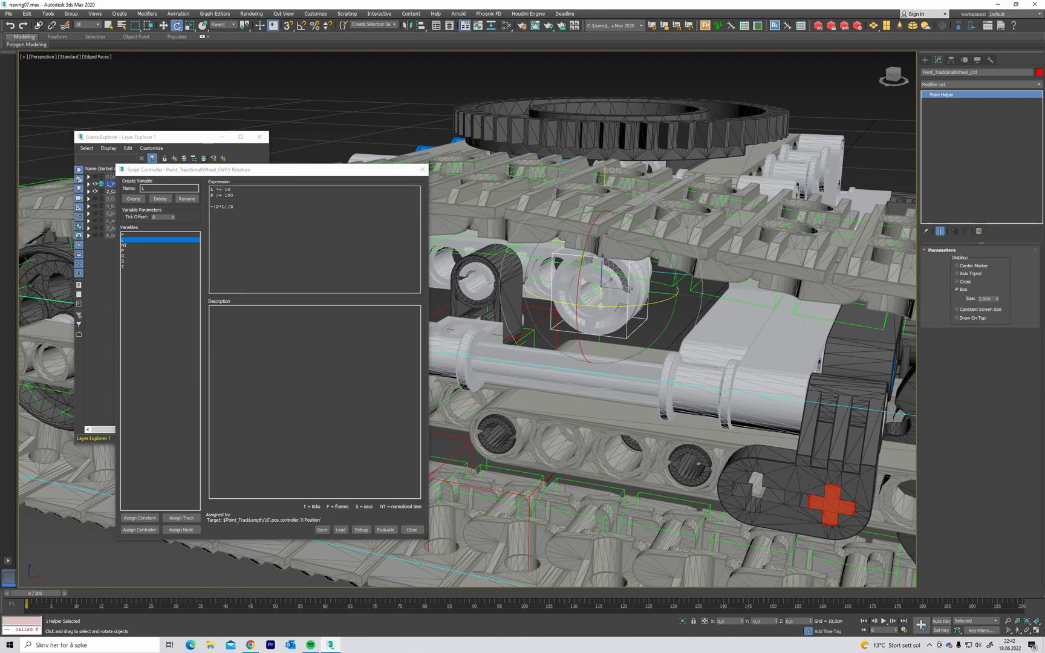
left_click(38, 26)
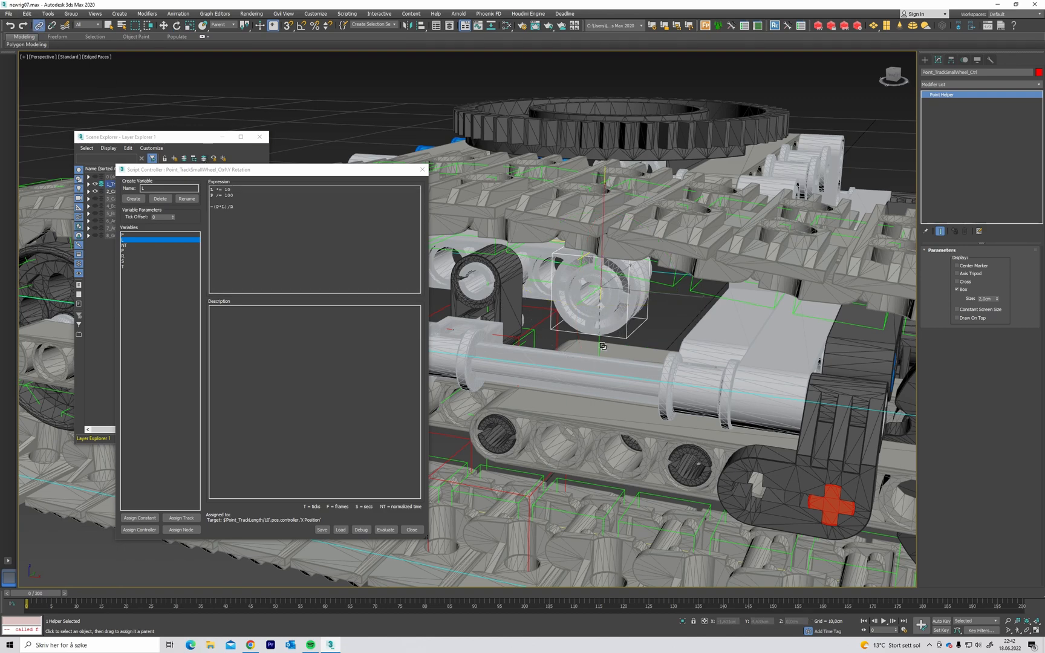
left_click(673, 311)
Check how the relinked small wheel control follows trial rotations of Position CTRL in both directions, cancelling each one.
scroll(665, 313, "down", 5)
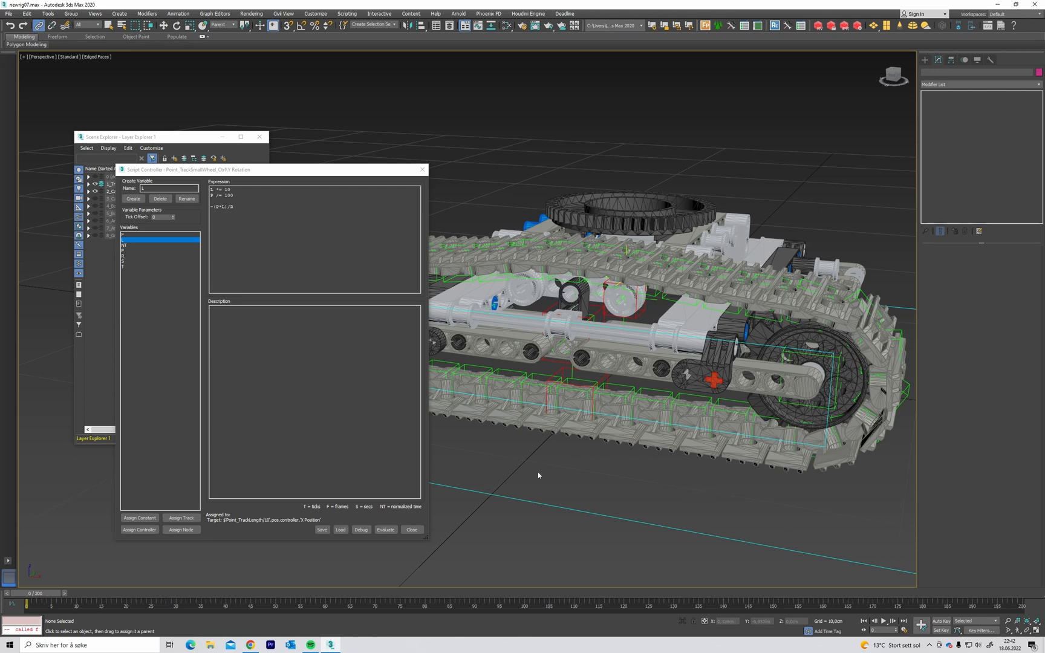
left_click_drag(591, 488, 596, 483)
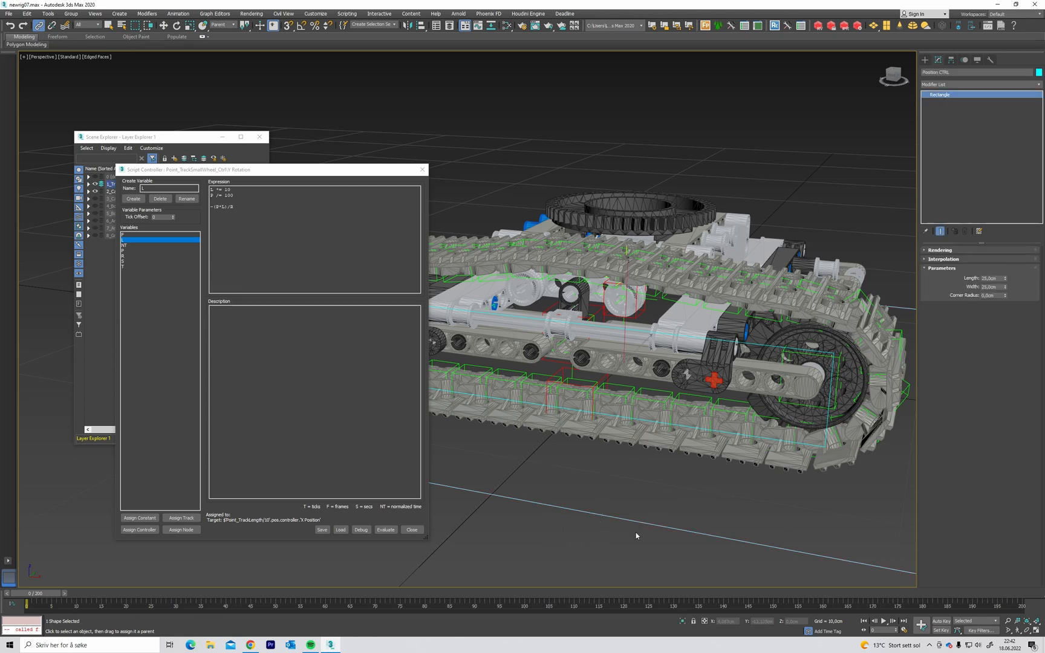
key("e")
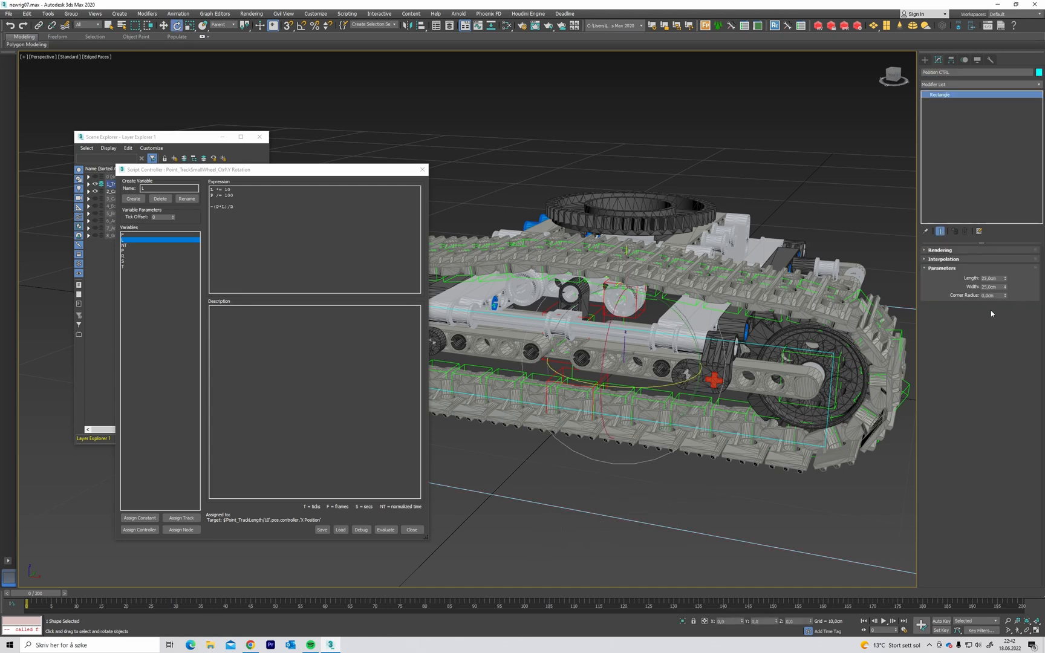
mouse_move(660, 385)
left_mouse_down()
mouse_move(679, 382)
mouse_move(643, 384)
mouse_move(668, 381)
left_mouse_up()
right_click(668, 381)
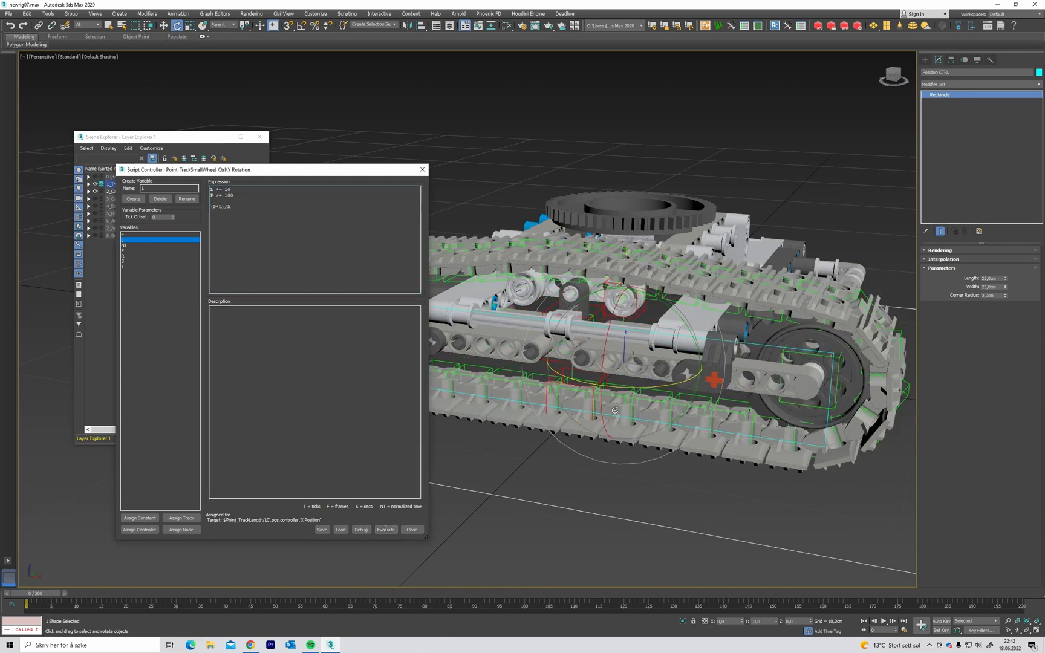
mouse_move(639, 385)
left_mouse_down()
mouse_move(656, 387)
mouse_move(607, 386)
mouse_move(632, 386)
left_mouse_up()
right_click(632, 386)
middle_click_drag(632, 385, 639, 385, "alt")
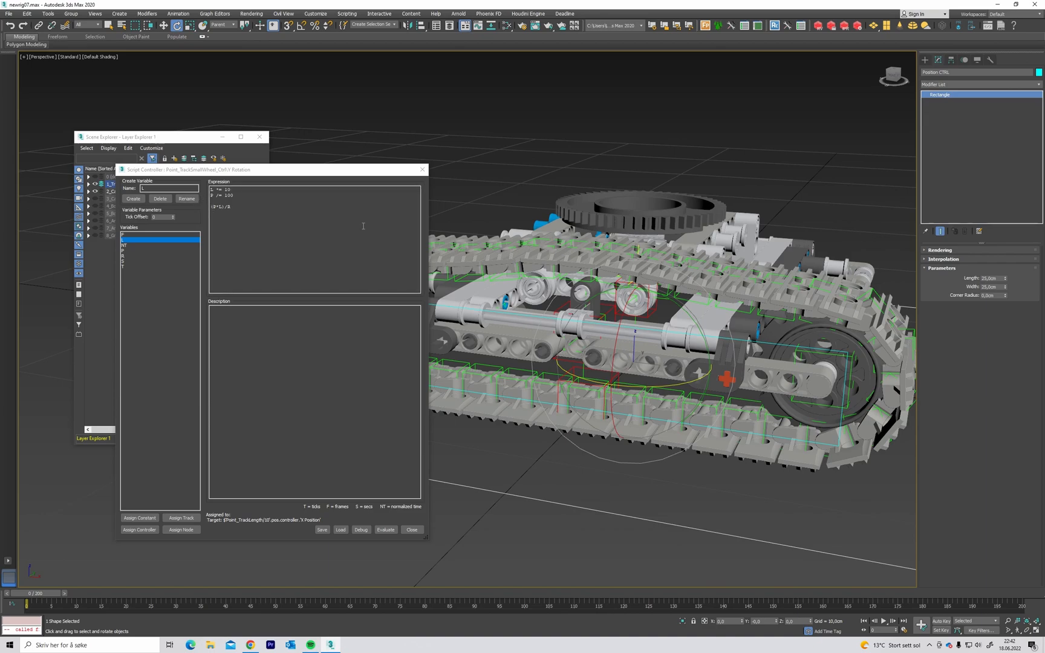
middle_click_drag(651, 303, 544, 263, "alt")
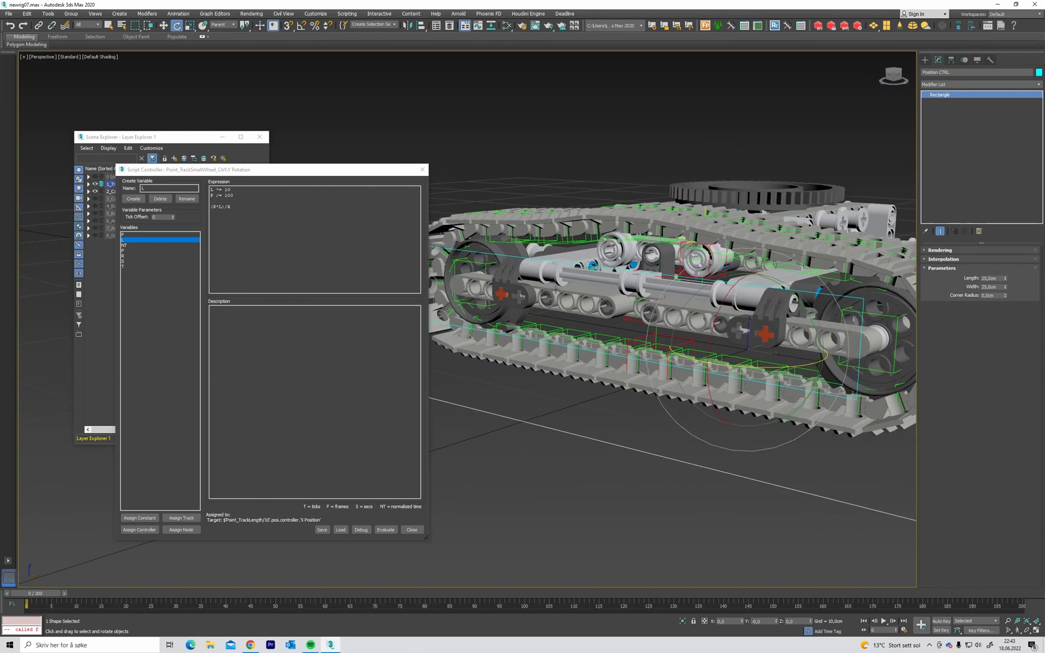
left_click(537, 404)
left_click(556, 264)
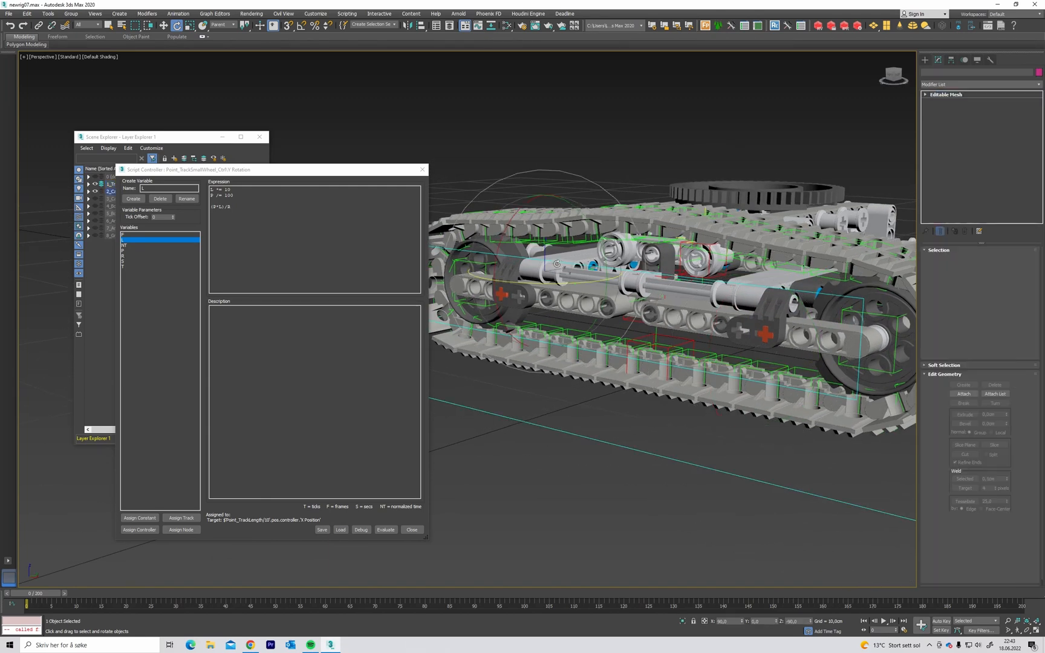
left_click(565, 351)
left_click(571, 347)
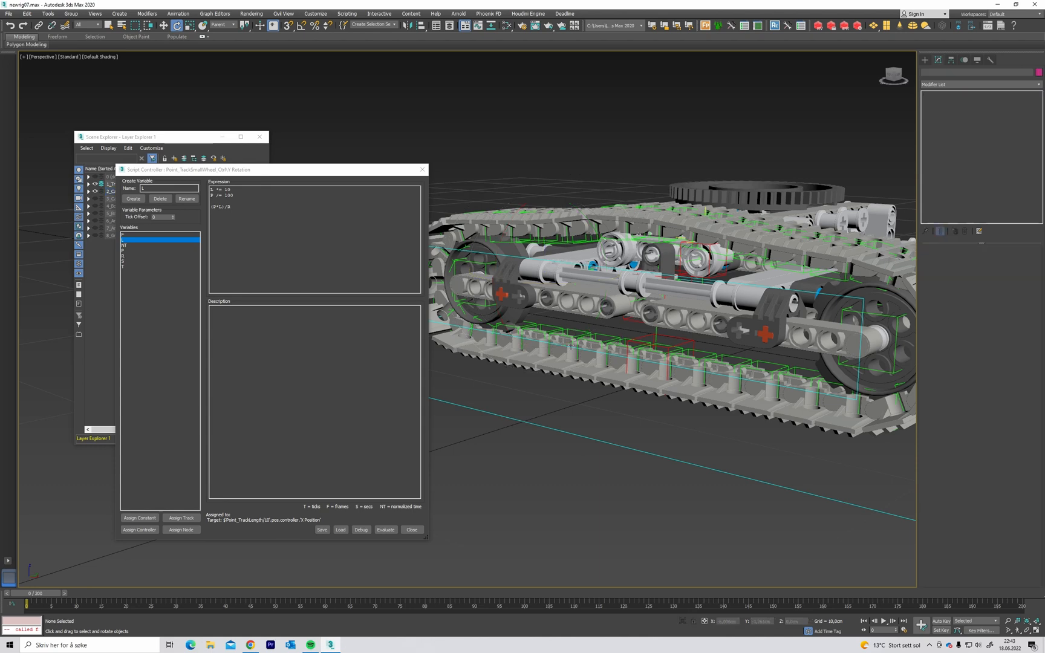
Go to frame 50, turn on Auto Key, and enter a new Distance for Track CTRL.
middle_click_drag(786, 326, 675, 369, "alt")
scroll(675, 368, "down", 3)
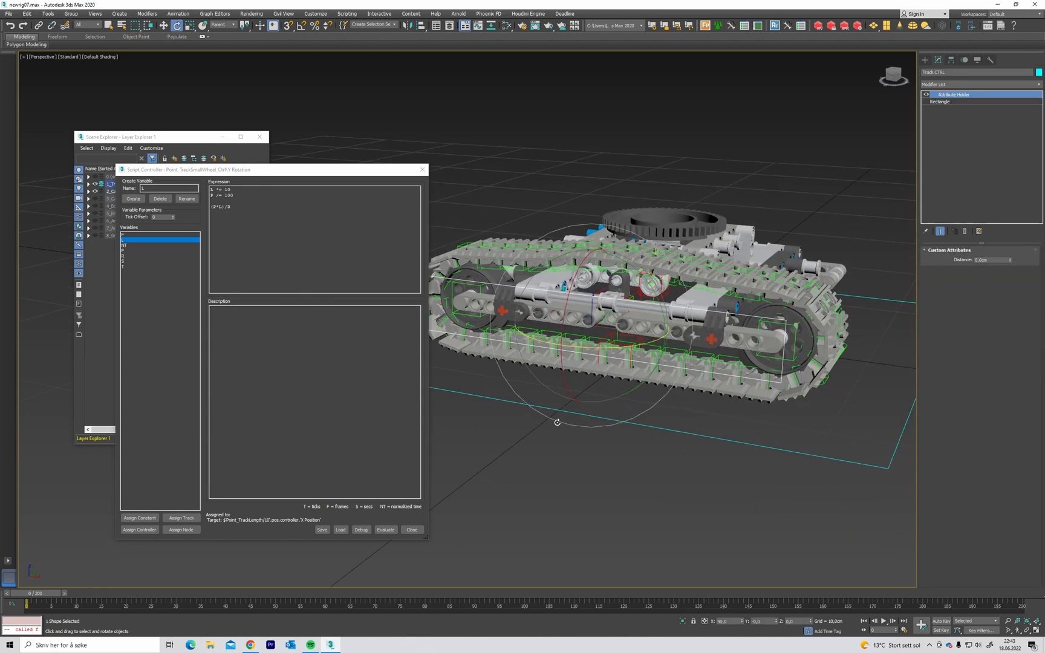
left_click_drag(37, 597, 71, 594)
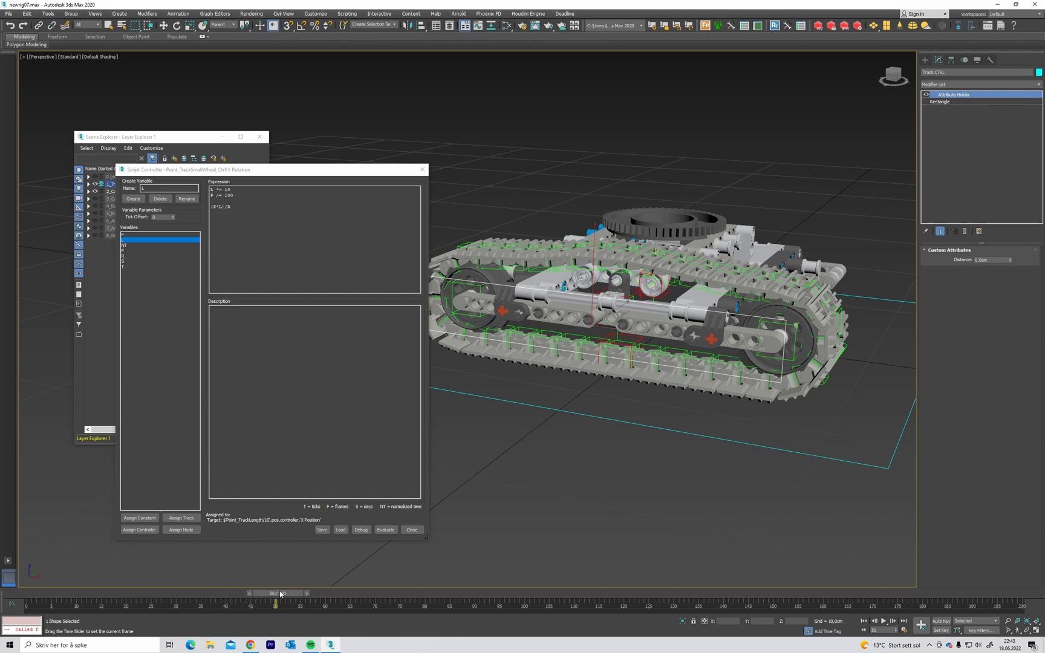
left_click(674, 438)
middle_click_drag(661, 321, 778, 365, "alt")
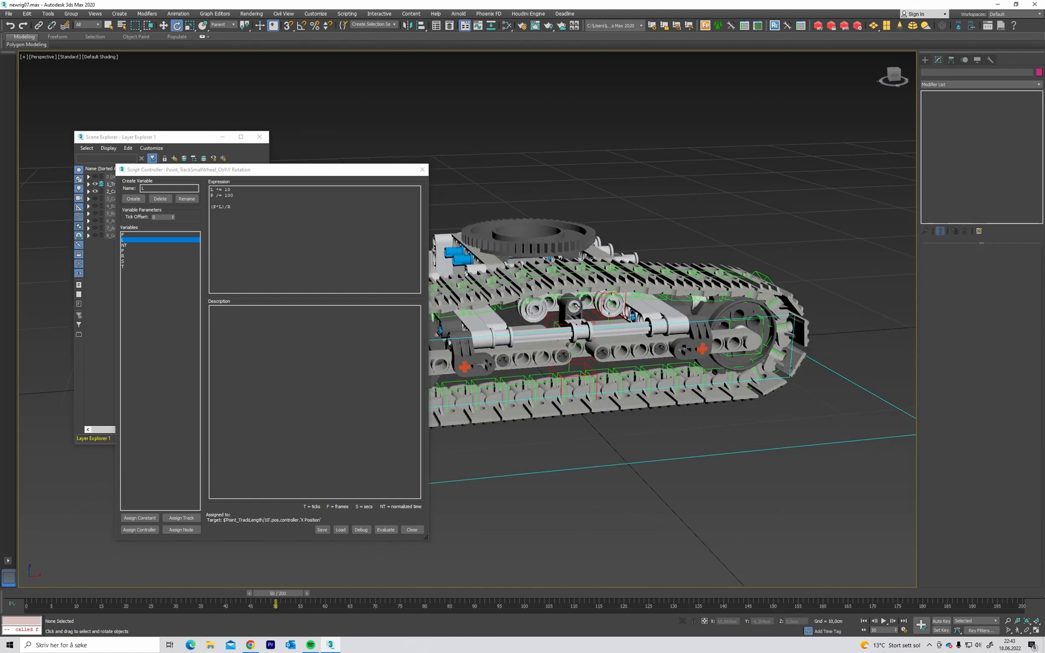
left_click(791, 368)
middle_click_drag(890, 305, 744, 417, "alt")
key("n")
left_click(977, 259)
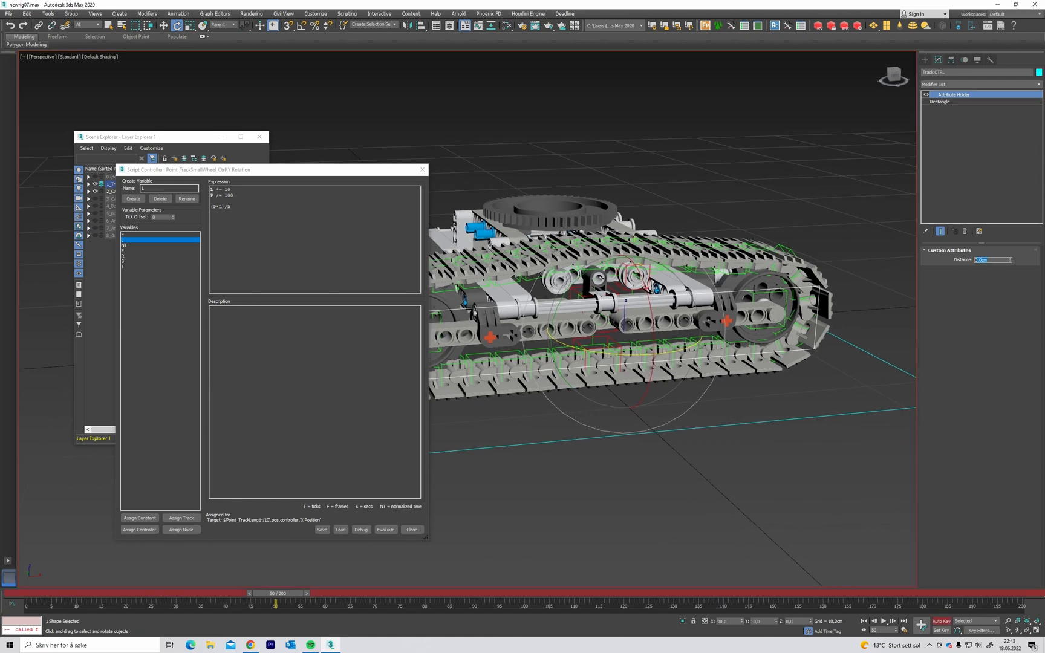
key("Return")
Set Position CTRL's X position to 5 cm at frame 50 and deselect it.
left_click(786, 420)
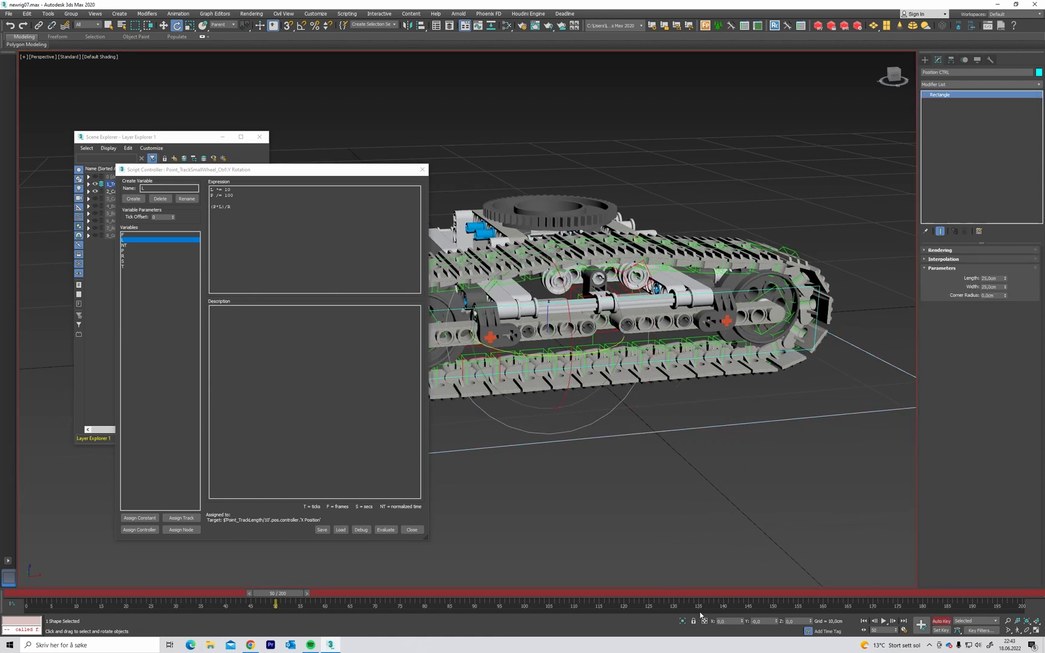
key("w")
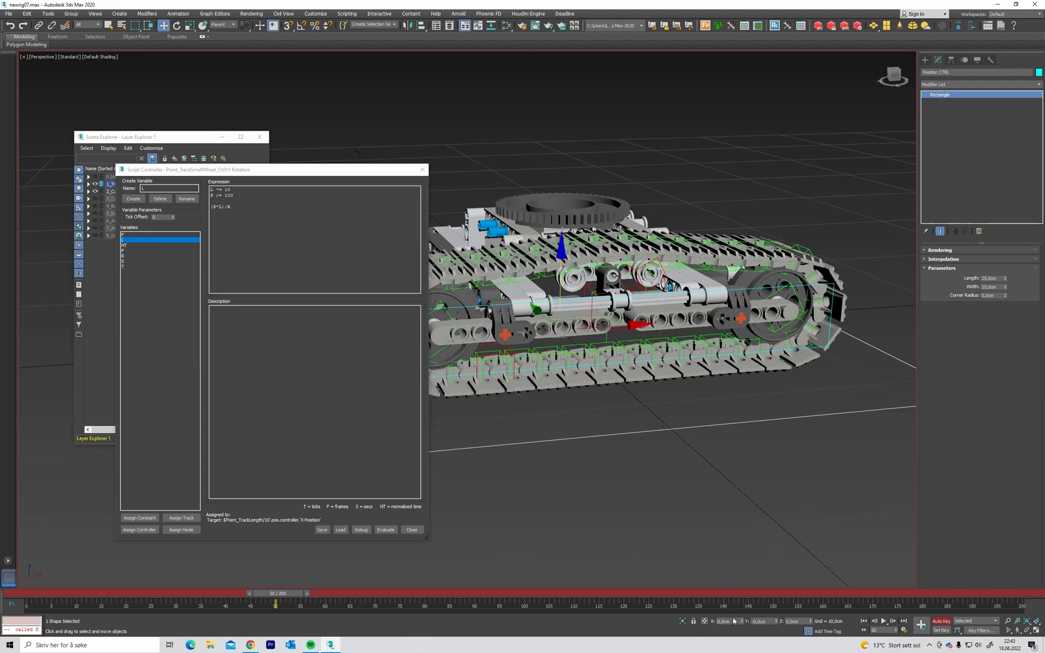
type("5")
key("Return")
left_click(722, 486)
middle_click_drag(721, 484, 641, 506, "alt")
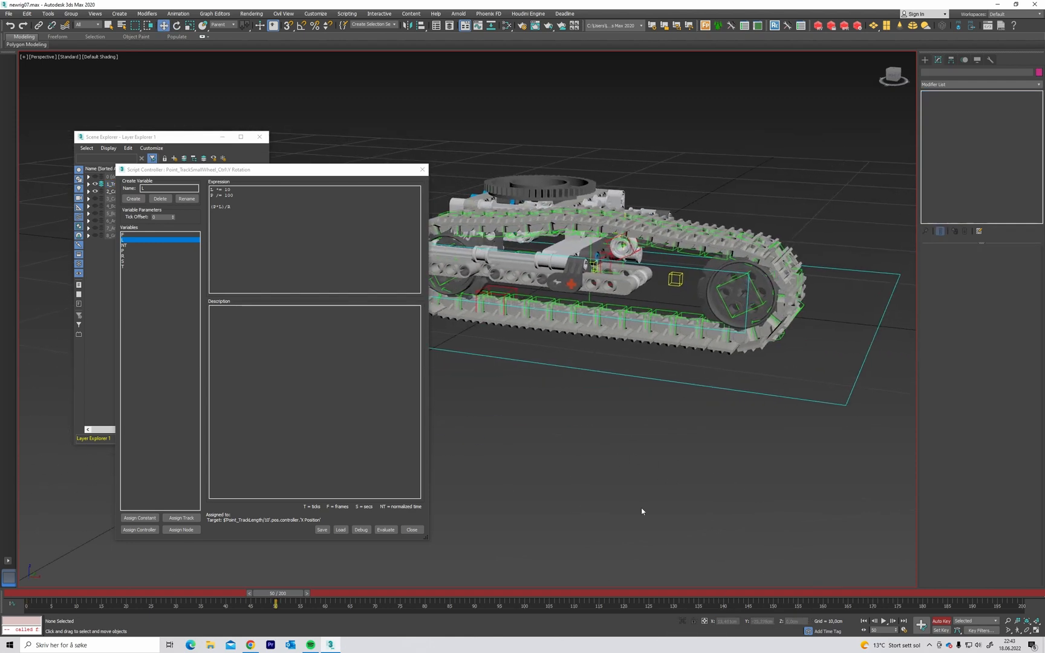
Scrub the animation back to frame 0 and turn on edged faces in the viewport.
left_click_drag(295, 595, 54, 589)
scroll(452, 339, "up", 6)
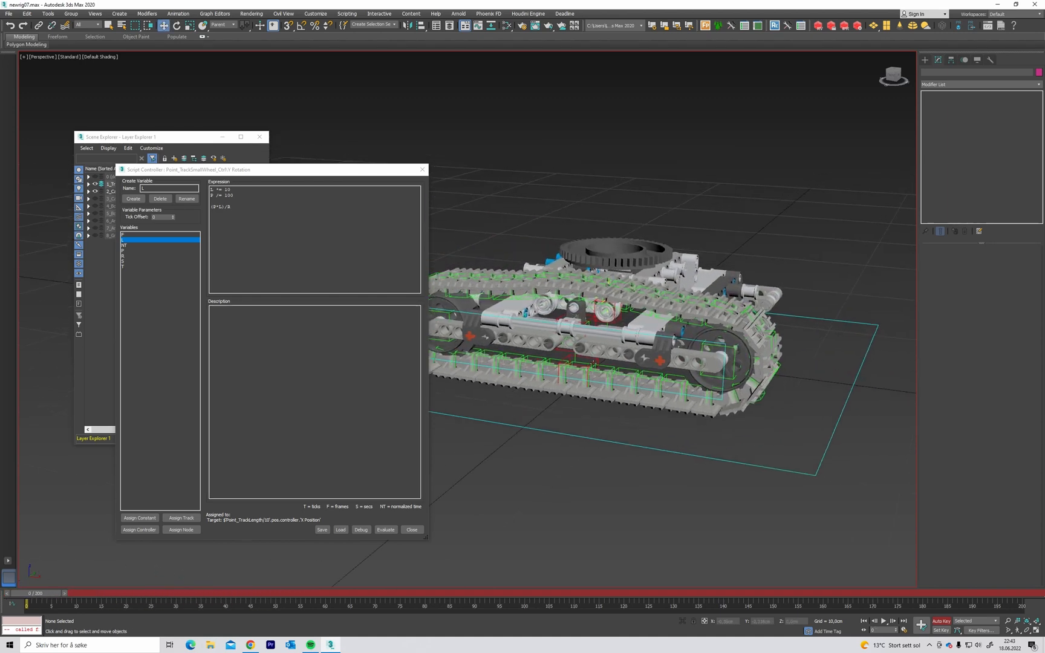
left_click(724, 231)
middle_click_drag(724, 231, 801, 219, "alt")
key("F4")
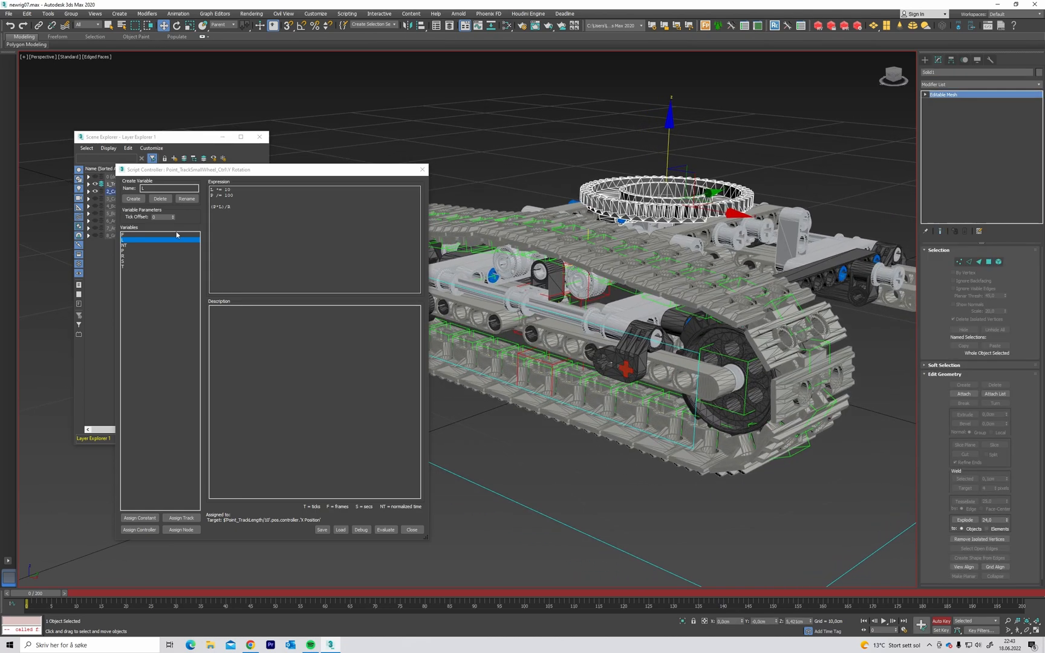
Link all parts of the 2_Carriage layer, except the small wheel already attached to its helper, to Position CTRL.
left_click(422, 170)
double_click(119, 192)
key("z")
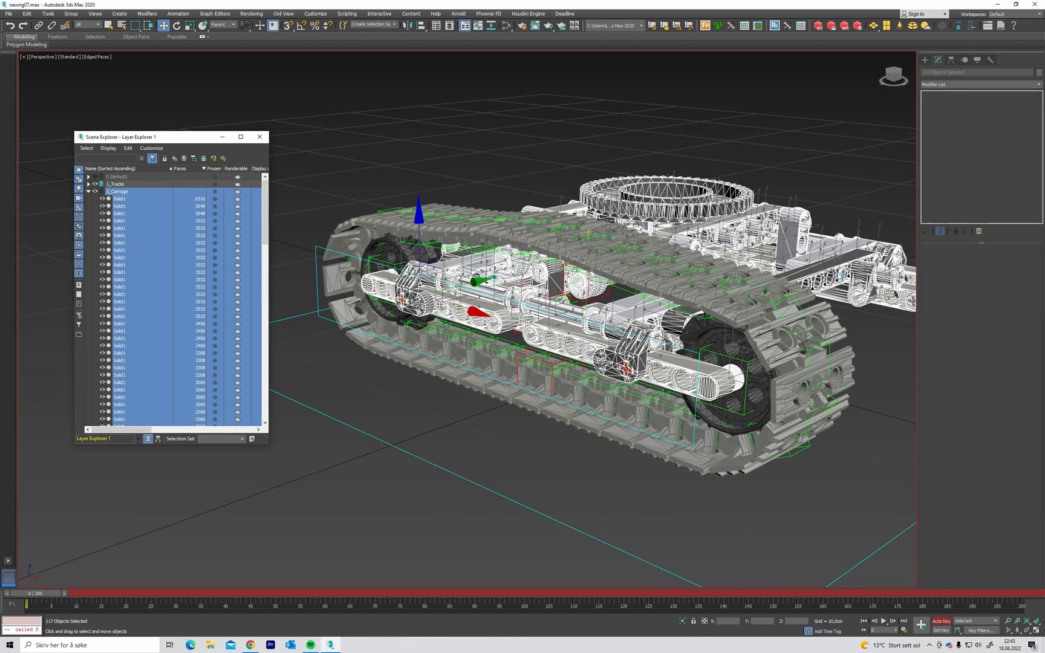
left_click(38, 26)
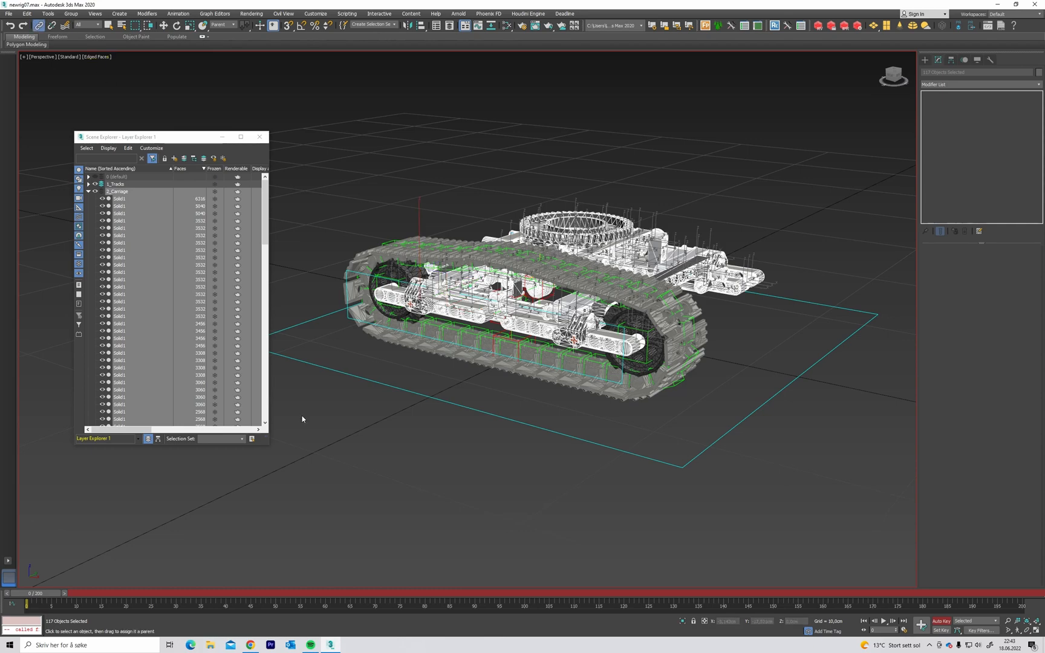
scroll(540, 318, "up", 5)
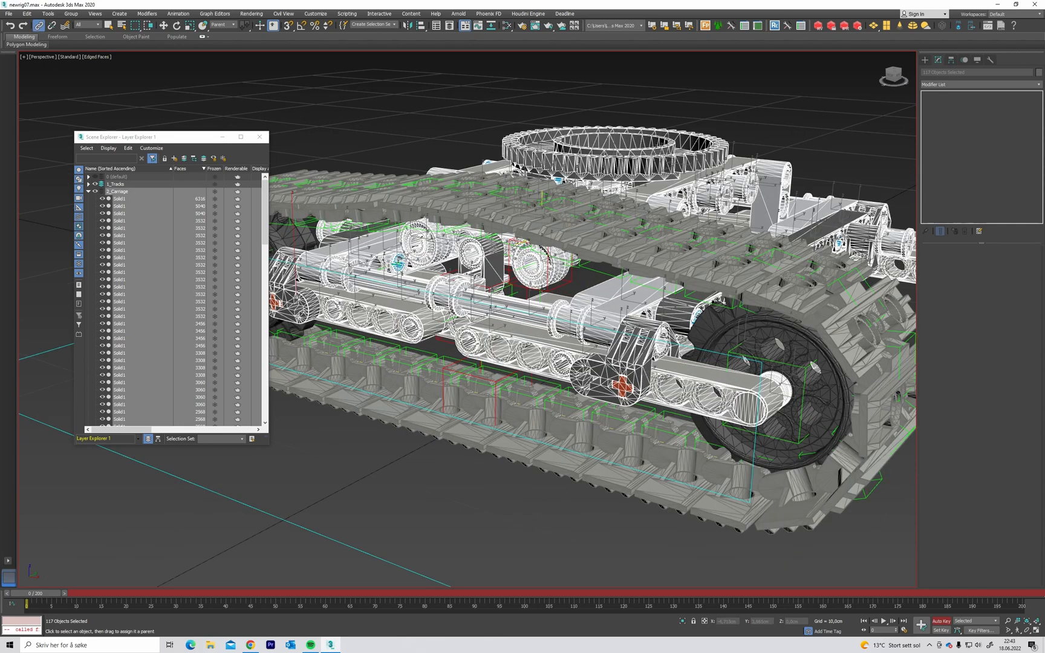
left_click(555, 268, "alt")
scroll(557, 297, "down", 4)
middle_click_drag(533, 361, 546, 366, "alt")
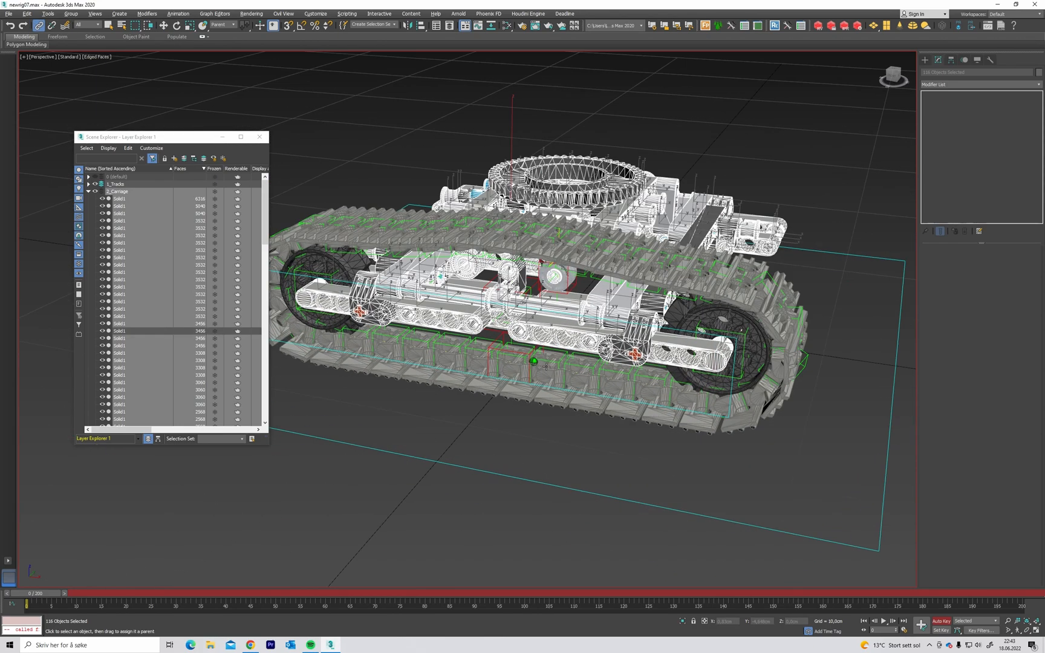
left_click_drag(574, 497, 572, 494)
middle_click_drag(513, 498, 532, 433, "alt")
Turn off edged faces, play the animation to check how the linked carriage follows, and return to frame 0.
key("F4")
key("/")
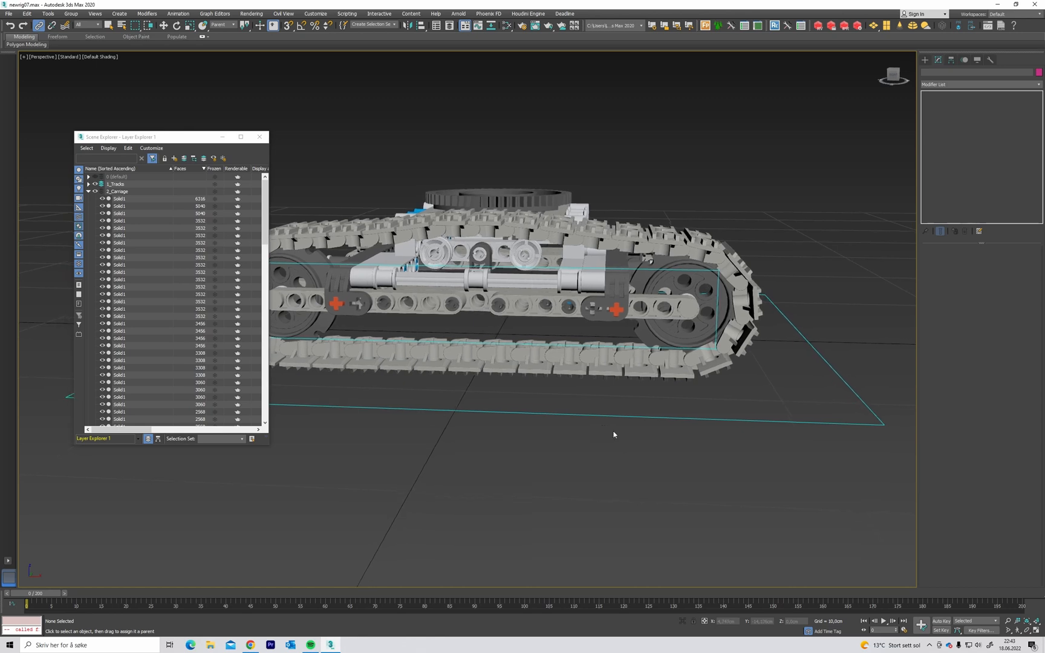
key("/")
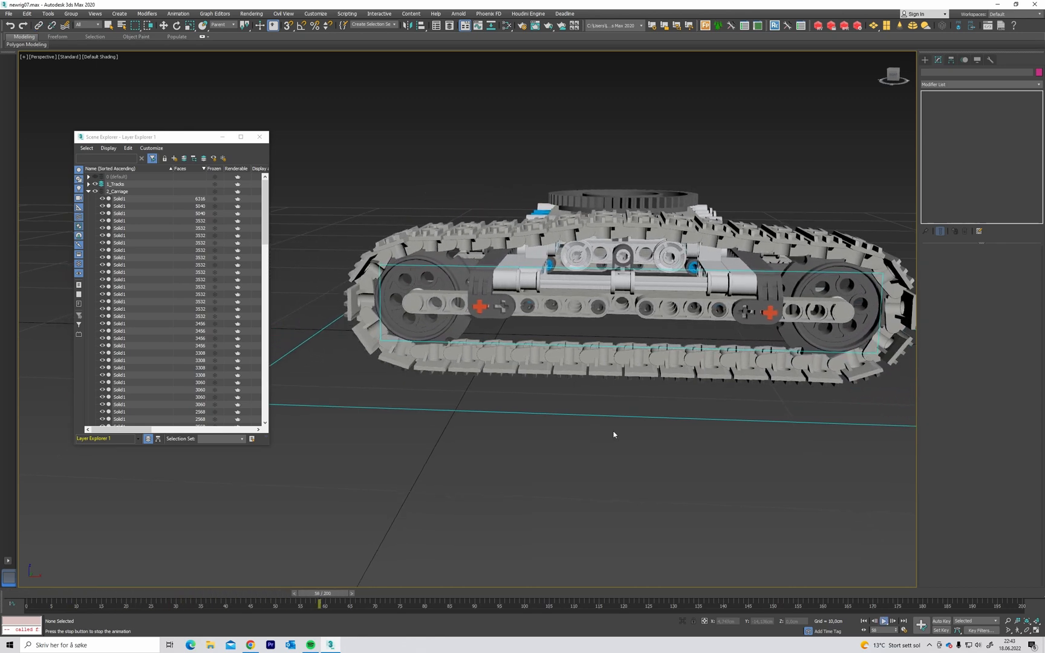
left_click_drag(368, 597, 2, 564)
middle_click_drag(363, 471, 514, 382, "alt")
Clone the small wheel with its helper hierarchy along X as one instance, with edged faces turned on.
scroll(601, 256, "up", 3)
left_click(593, 256)
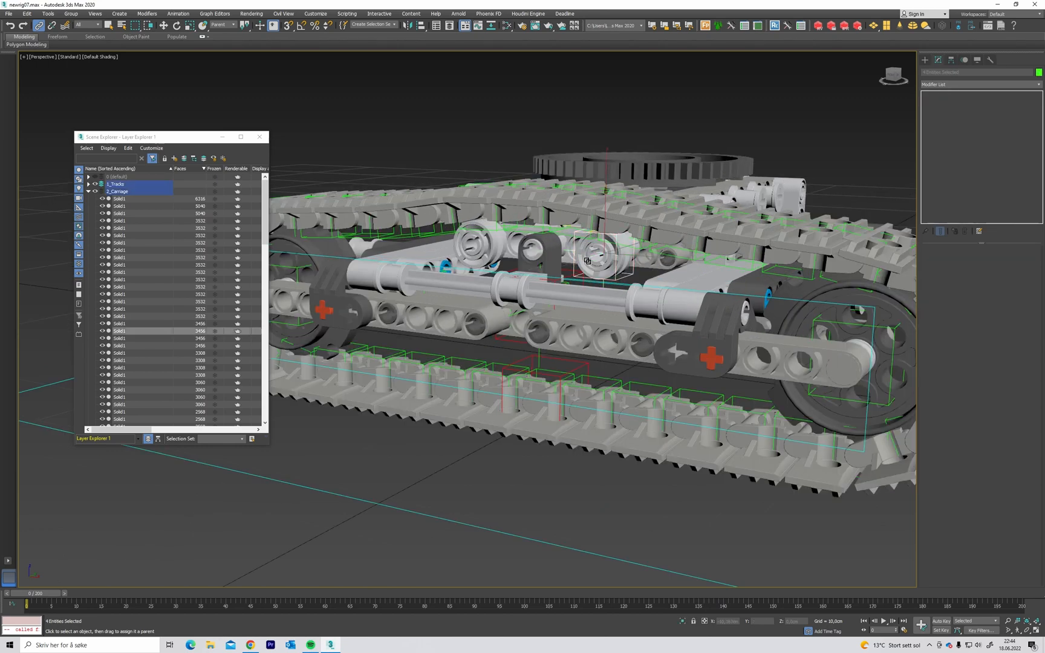
key("w")
scroll(521, 248, "up", 6)
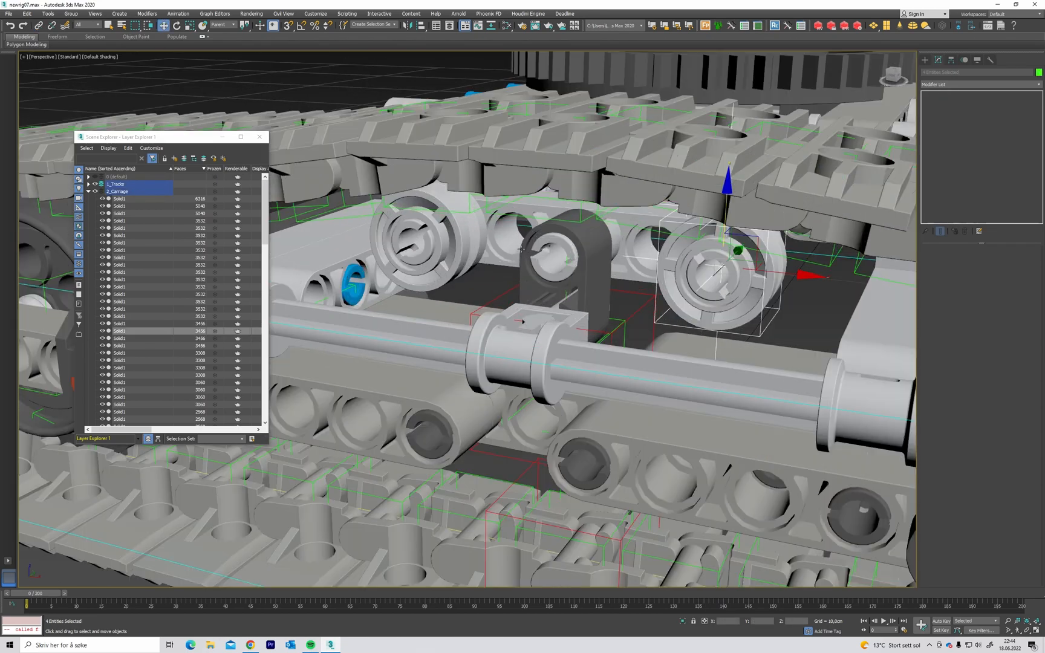
key("F4")
mouse_move(689, 275)
middle_mouse_down()
mouse_move(707, 274)
mouse_move(695, 261)
middle_mouse_up()
left_click_drag(777, 251, 663, 250, "shift")
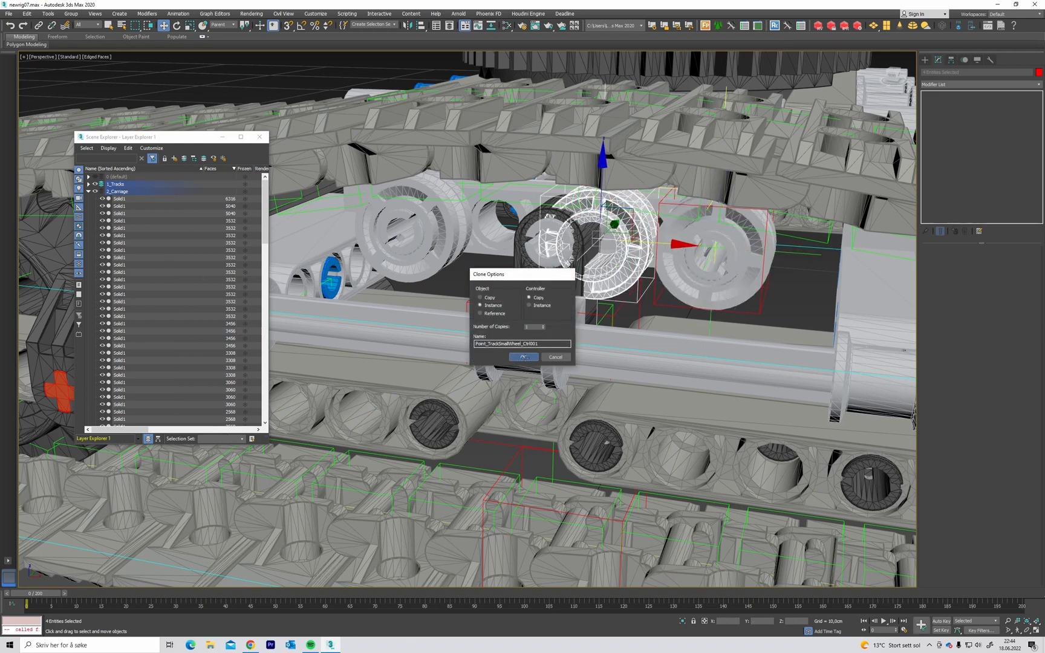
left_click(525, 357)
Delete the original second small wheel and align the copied wheel's Zero helper to Solid2 in X position only, center to center.
middle_click_drag(463, 274, 521, 287)
left_click(505, 237)
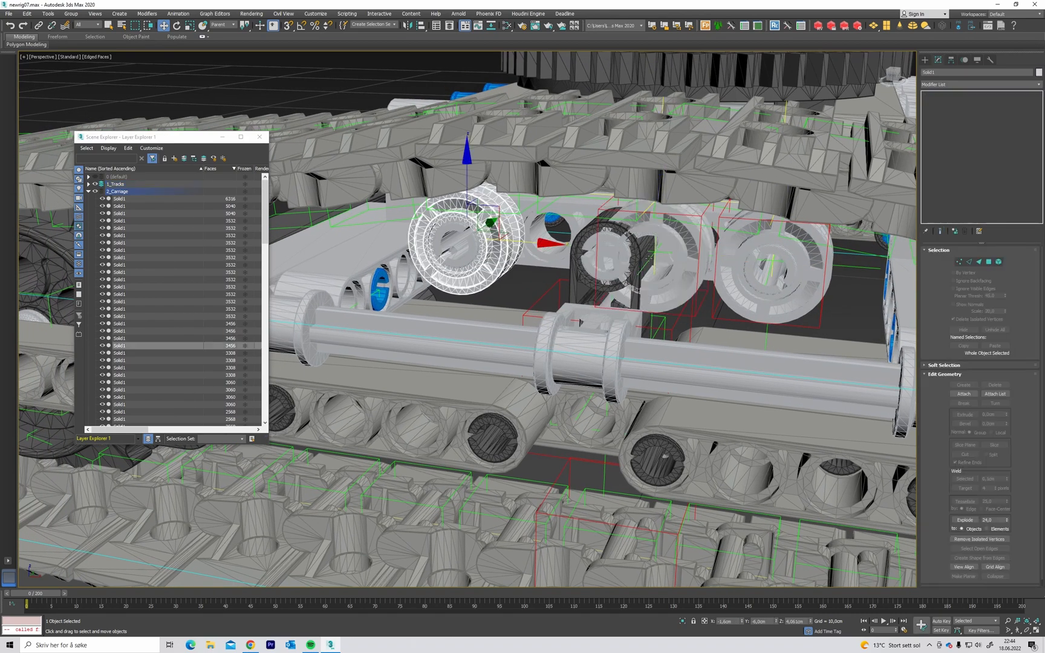
left_click(650, 259)
key("alt+a")
left_click(525, 260)
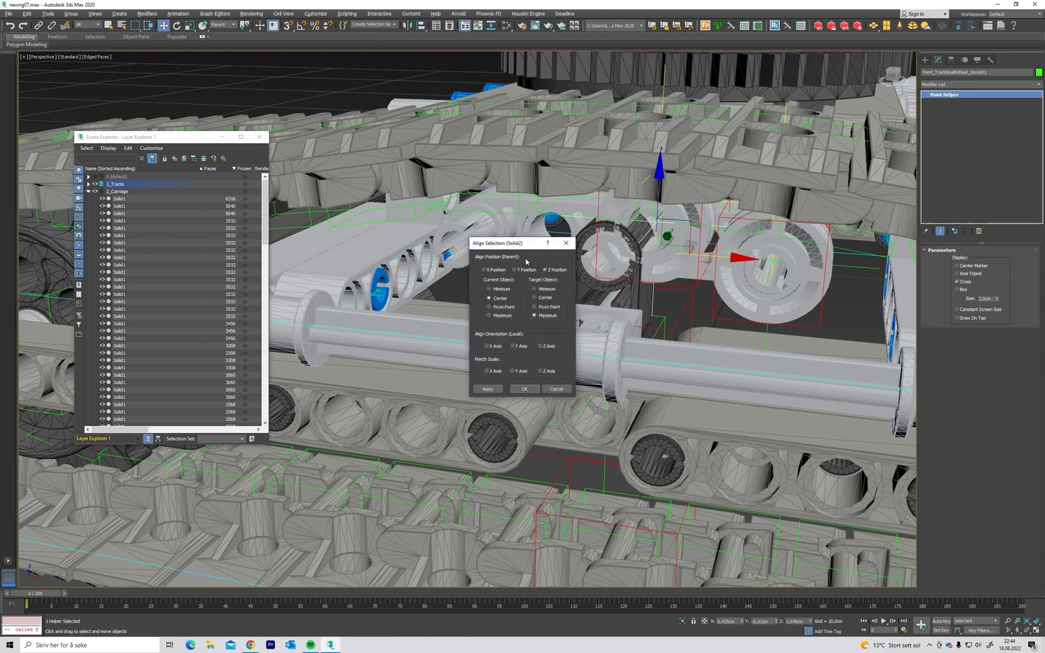
left_click(546, 270)
left_click(495, 270)
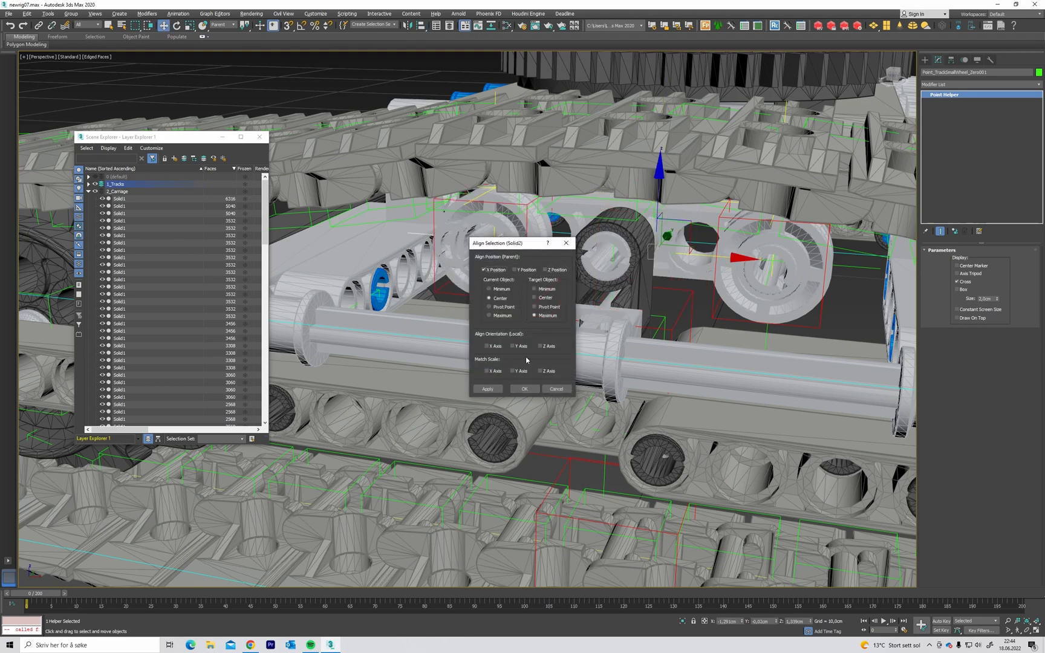
left_click(540, 298)
left_click(525, 389)
Play the animation to check the rotation of both small wheels, and return to frame 0.
scroll(485, 277, "down", 6)
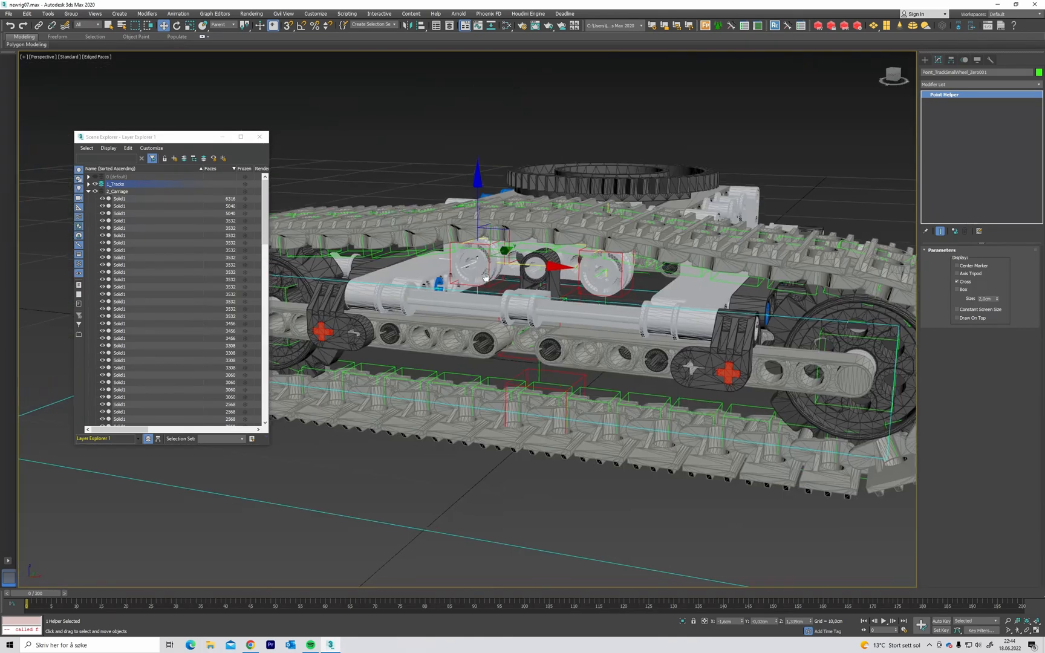
left_click(457, 137)
key("/")
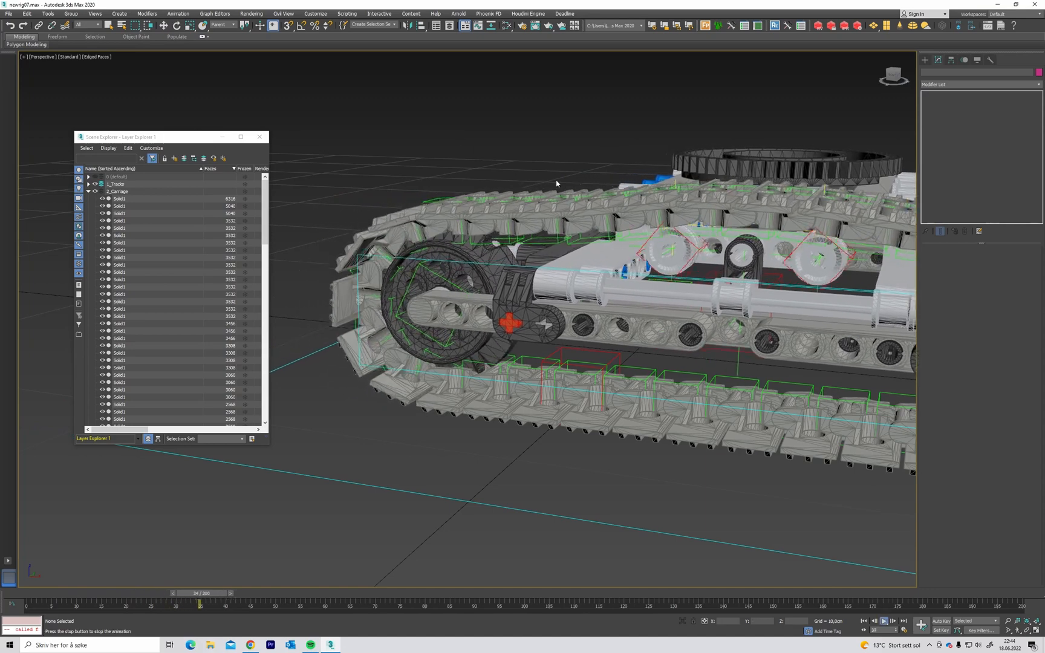
key("/")
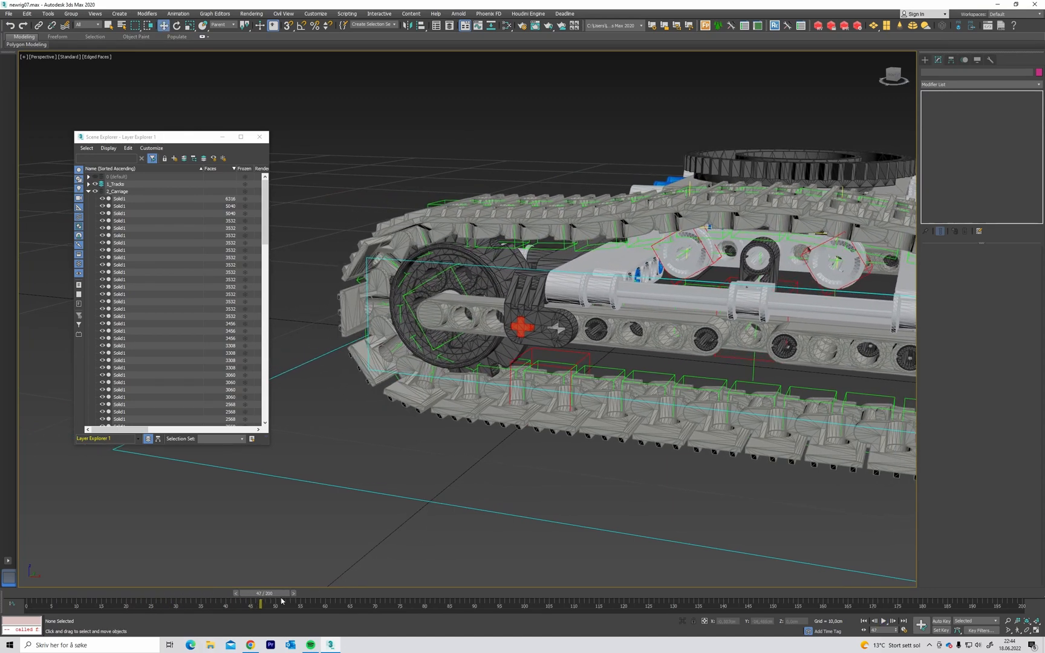
left_click_drag(277, 595, 18, 585)
Examine the bare side of the carriage and check which objects belong to the finished track's hierarchy.
middle_click_drag(584, 366, 520, 399)
scroll(548, 394, "down", 3)
middle_click_drag(680, 357, 490, 357)
middle_click_drag(749, 300, 695, 338, "alt")
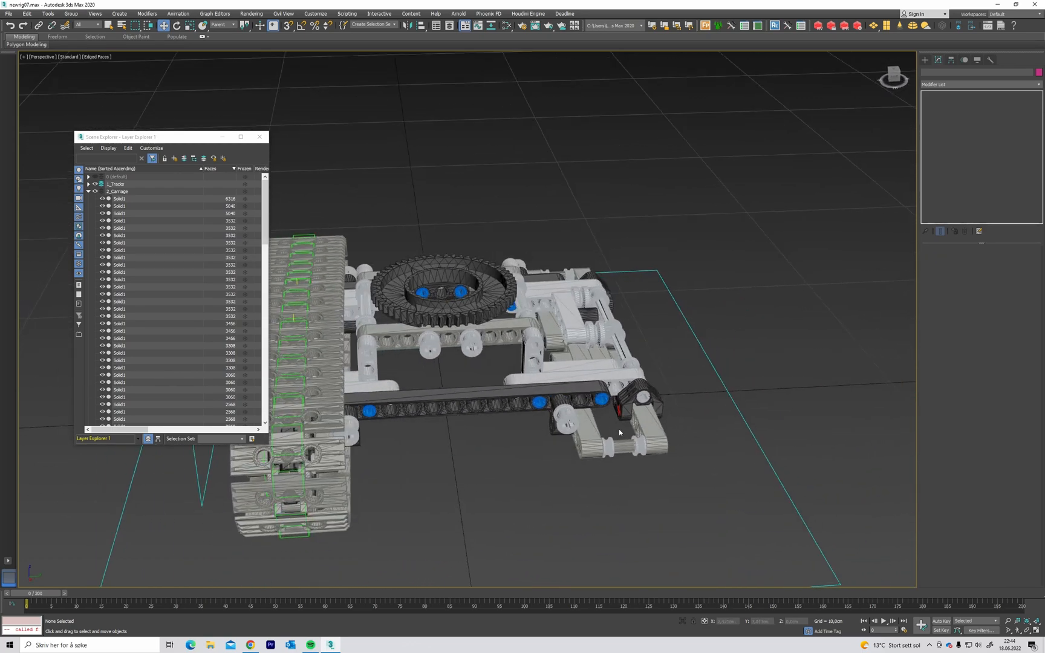
left_click(620, 432)
middle_click_drag(620, 432, 900, 281, "alt")
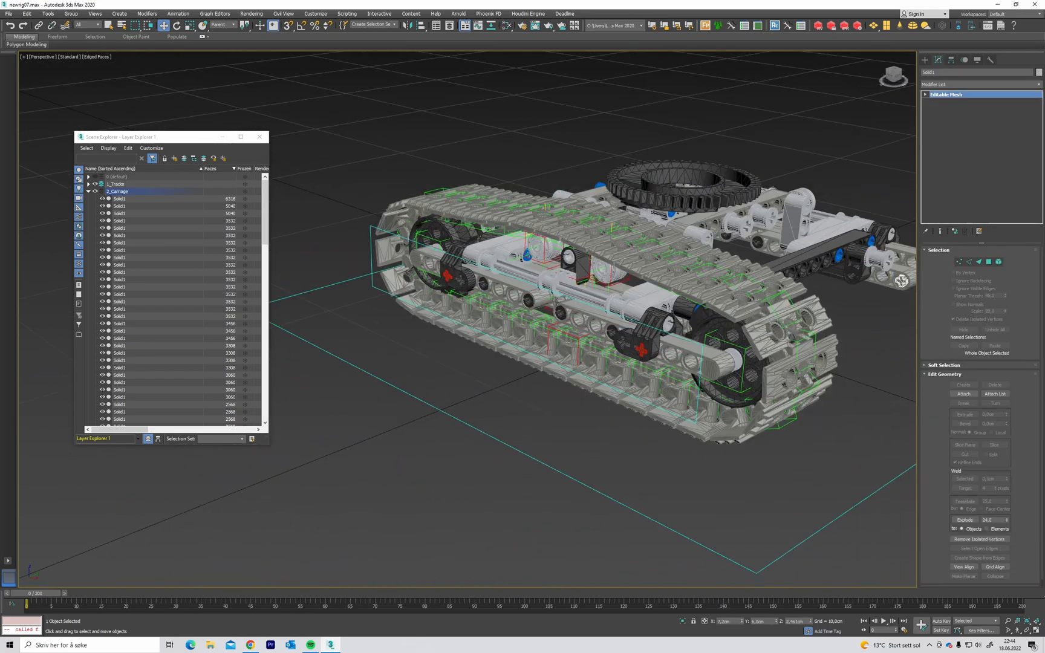
scroll(553, 298, "up", 3)
left_click(548, 294)
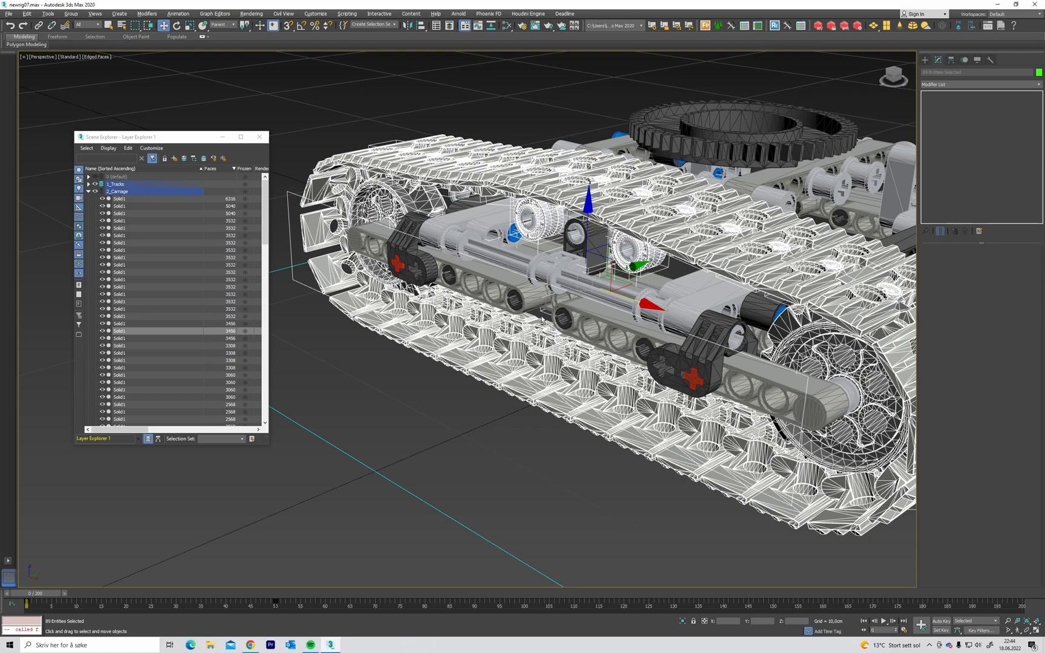
mouse_move(542, 320)
middle_mouse_down("alt")
mouse_move(562, 303)
mouse_move(531, 327)
middle_mouse_up("alt")
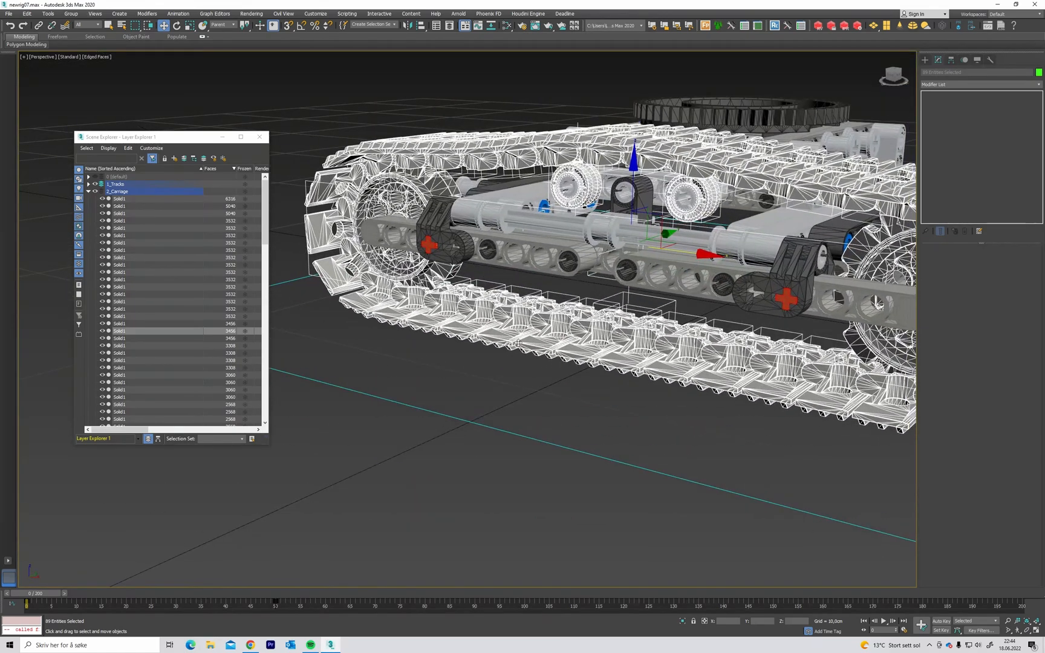
middle_click_drag(600, 355, 554, 357)
left_click(575, 422)
middle_click_drag(627, 384, 596, 386)
mouse_move(596, 386)
middle_mouse_down("alt")
mouse_move(604, 387)
mouse_move(574, 391)
mouse_move(599, 388)
middle_mouse_up("alt")
mouse_move(619, 377)
middle_mouse_down()
mouse_move(579, 377)
mouse_move(623, 373)
middle_mouse_up()
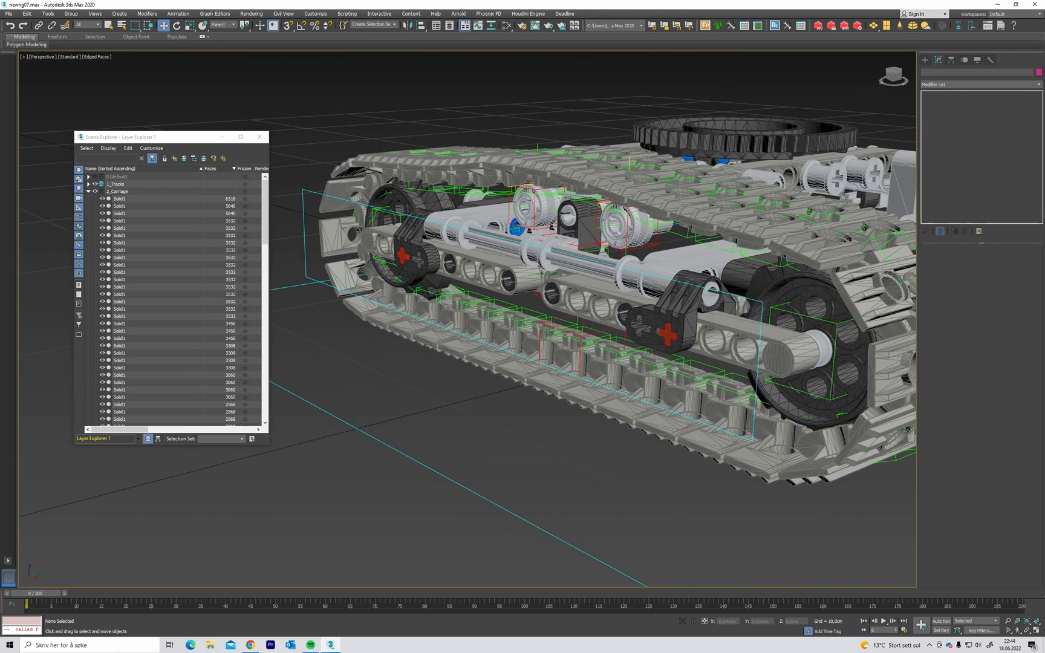
Clone Point_Tracks_Parent with its whole hierarchy as a copy, with copied controllers.
left_click(542, 273)
middle_click_drag(536, 277, 545, 276, "alt")
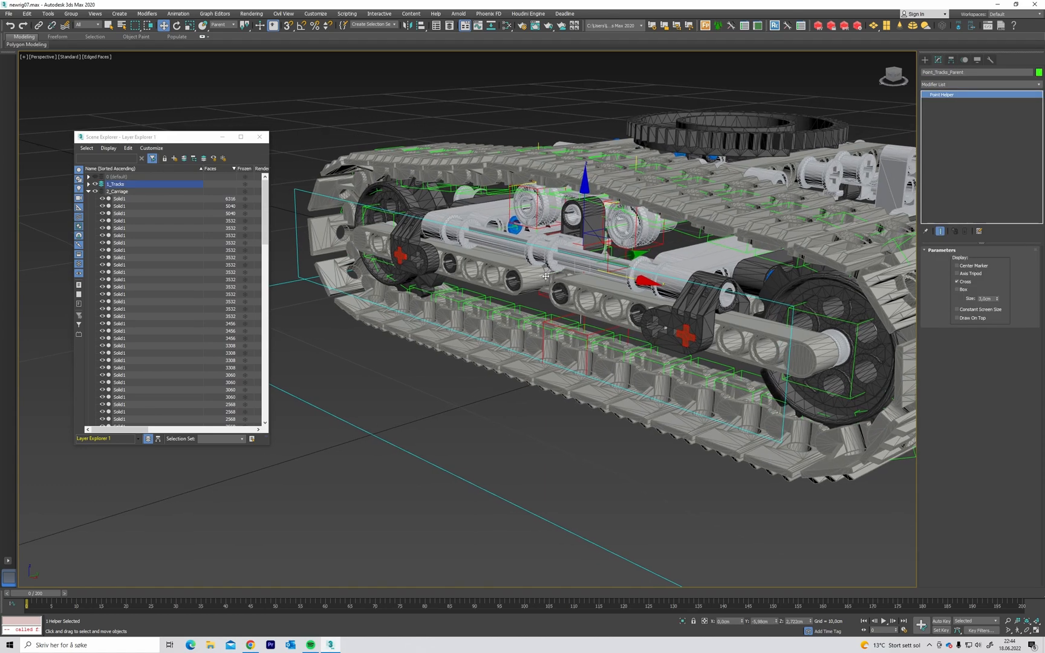
double_click(546, 275)
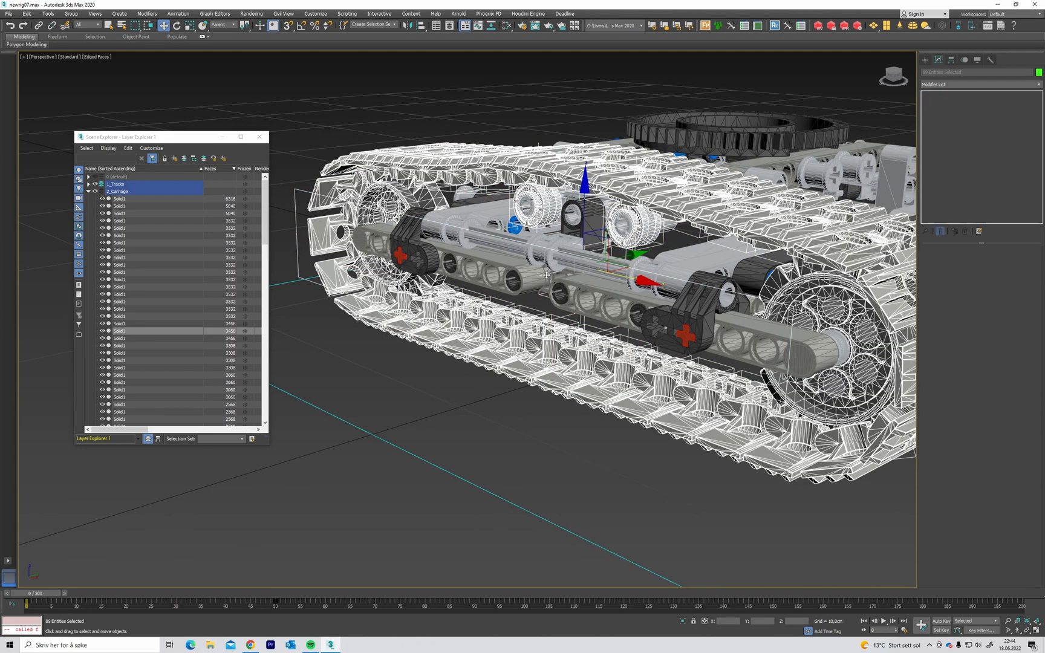
scroll(546, 275, "down", 5)
right_click(549, 276)
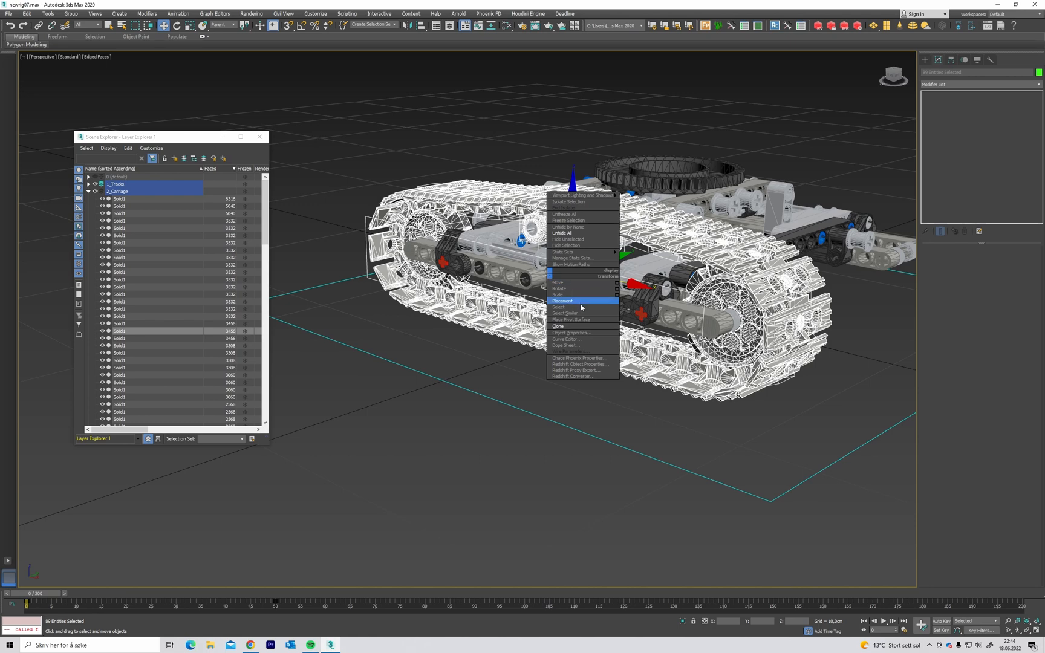
left_click(574, 326)
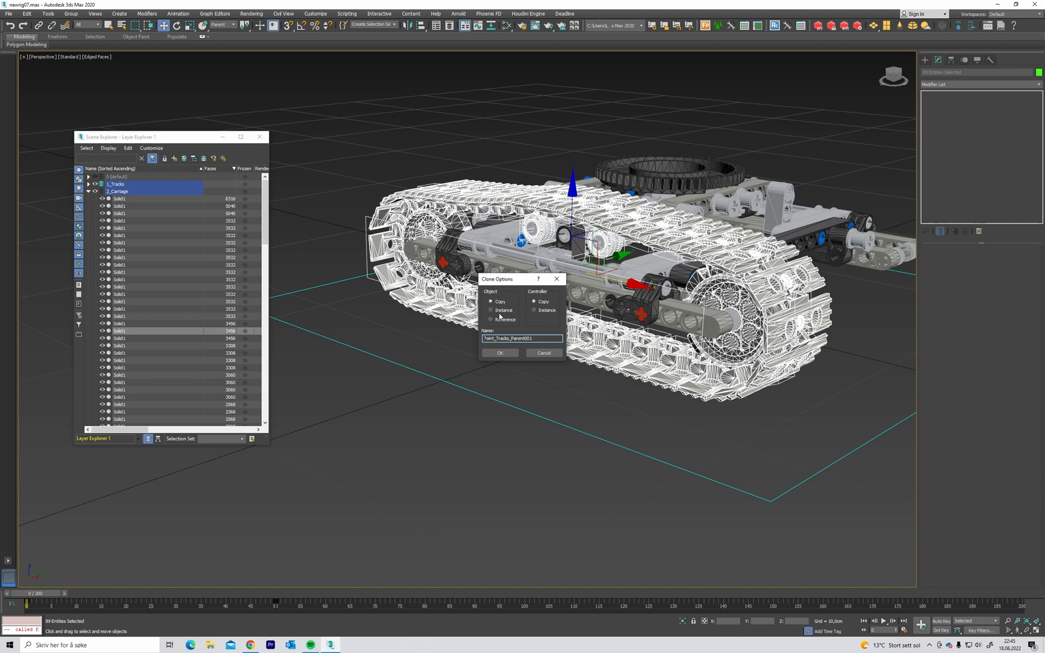
left_click(499, 353)
Isolate the cloned track, make its parent helper's Y position positive to place it on the opposite side, and exit isolation.
middle_click_drag(509, 355, 551, 299, "alt")
middle_click_drag(489, 316, 514, 313, "alt")
key("alt+q")
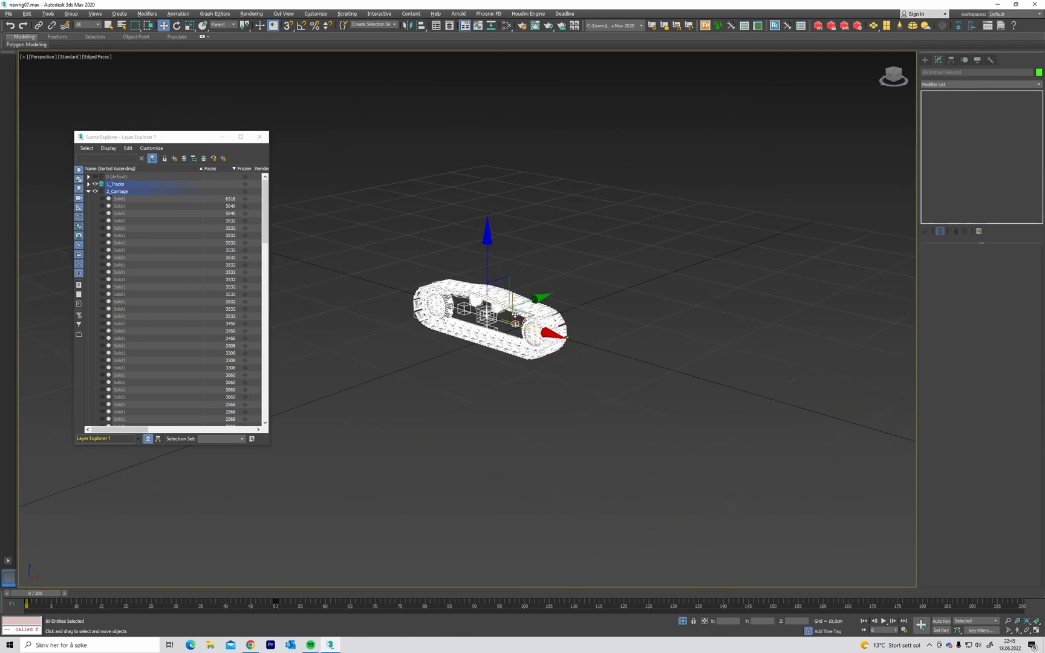
key("ctrl+d")
scroll(491, 310, "up", 6)
left_click(501, 268)
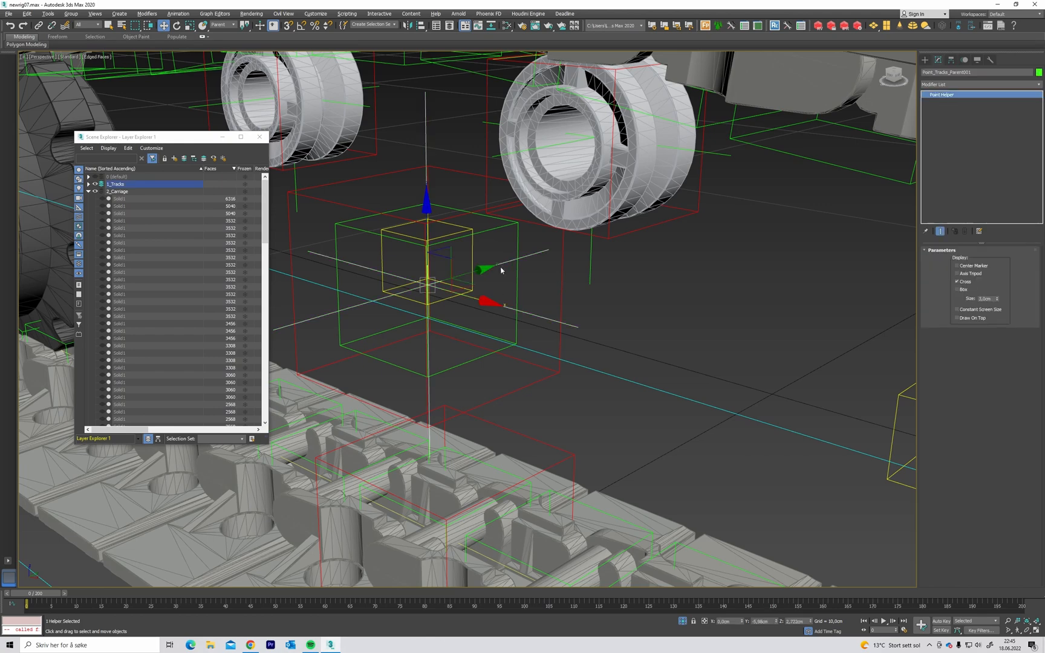
scroll(719, 514, "down", 6)
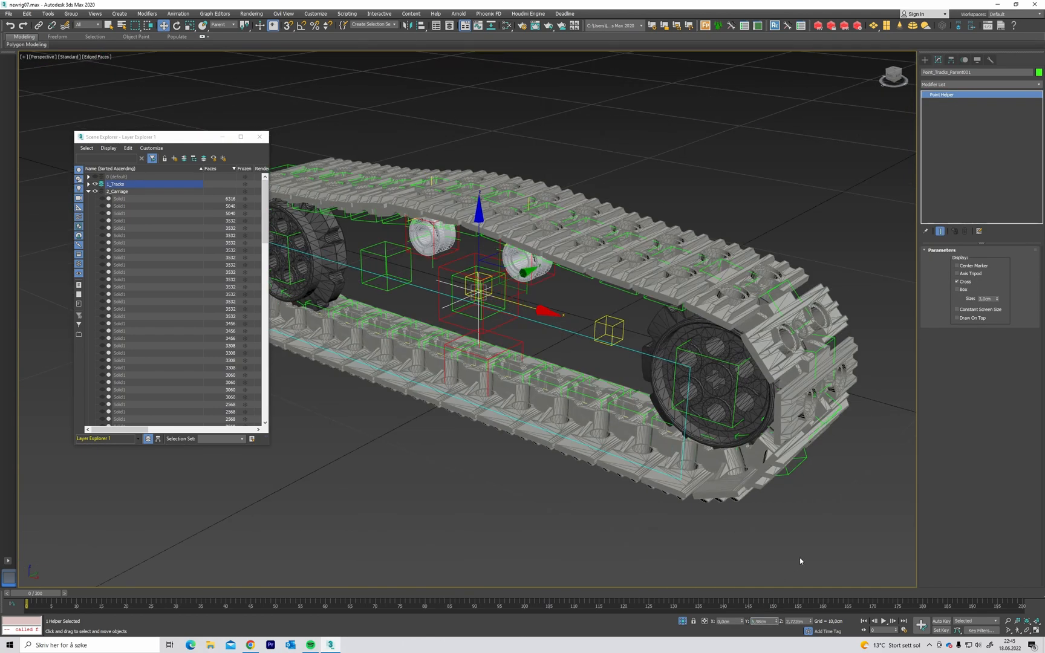
middle_click_drag(800, 558, 544, 396, "alt")
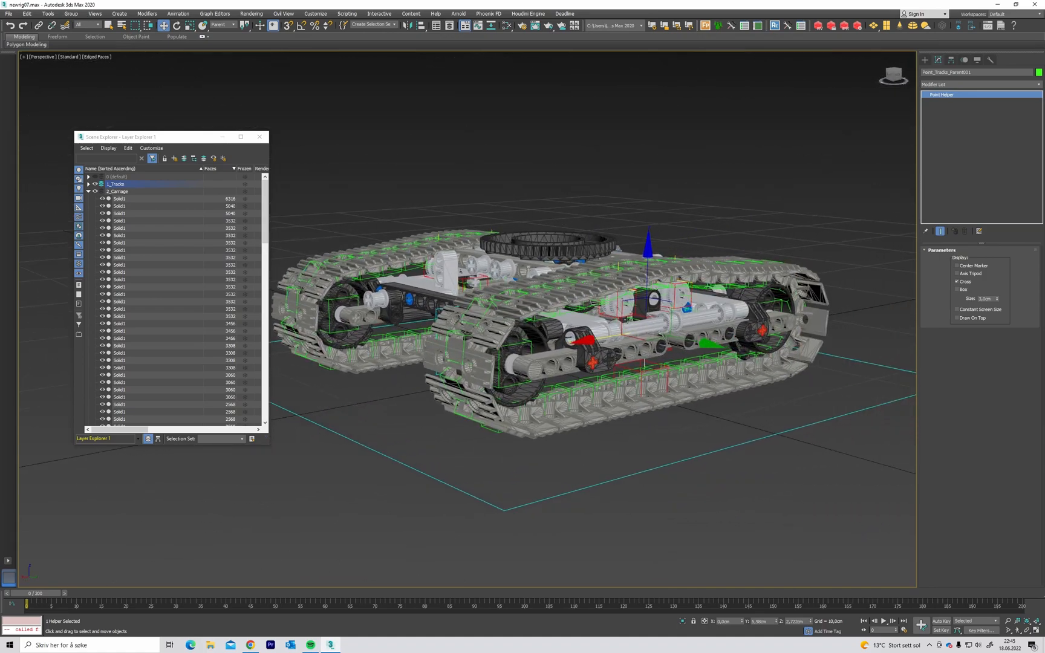
Rotate the cloned track's parent helper -180 degrees about Z.
scroll(627, 319, "up", 5)
middle_click_drag(696, 342, 743, 328, "alt")
middle_click_drag(743, 328, 708, 307)
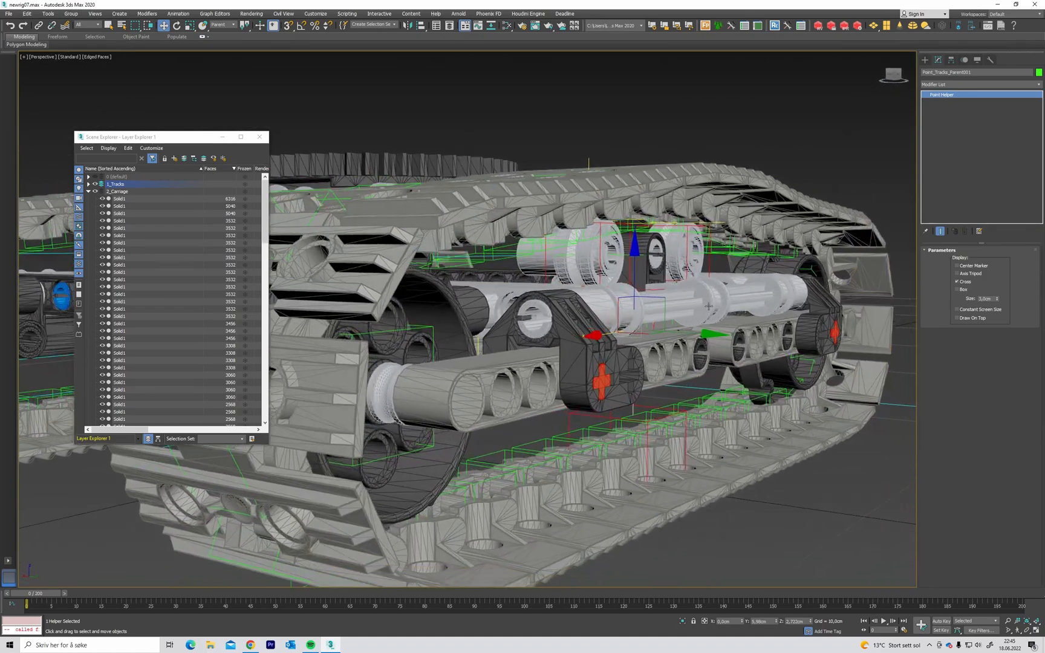
key("e")
left_click_drag(645, 337, 518, 325)
right_click(520, 325)
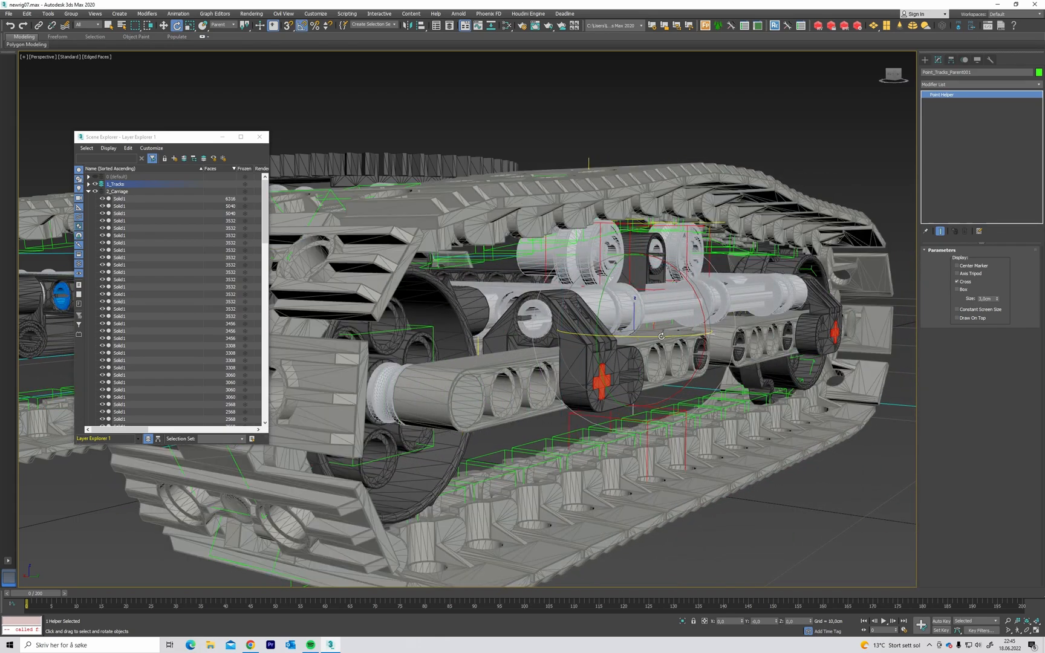
left_click_drag(661, 336, 587, 338)
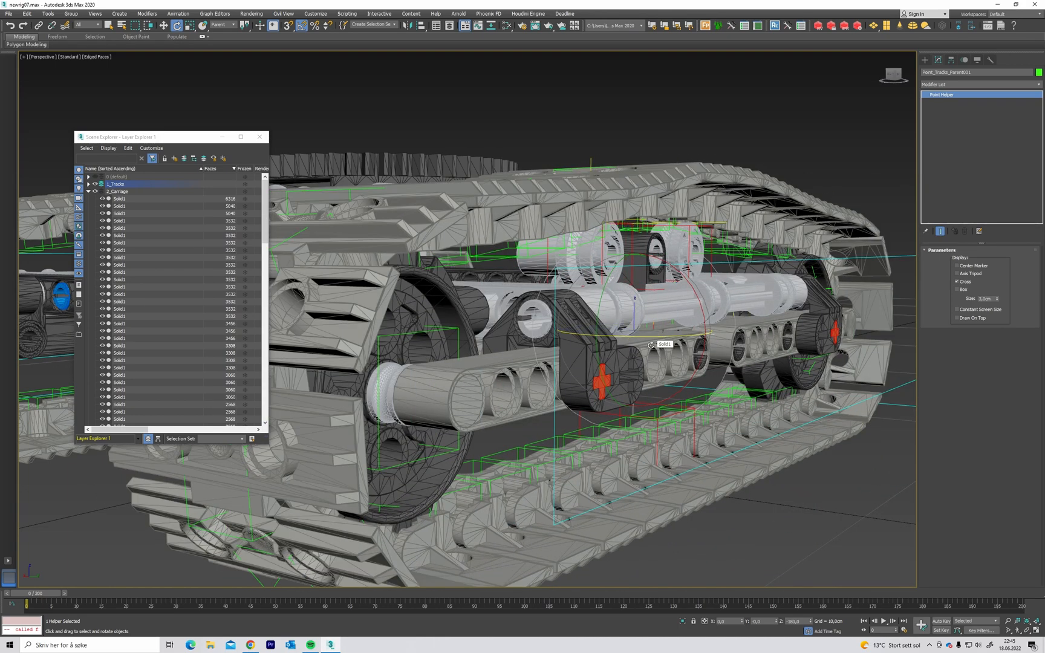
Hide the rotated track's hierarchy and delete the two original small wheels underneath it on the carriage.
double_click(651, 345)
right_click(808, 275)
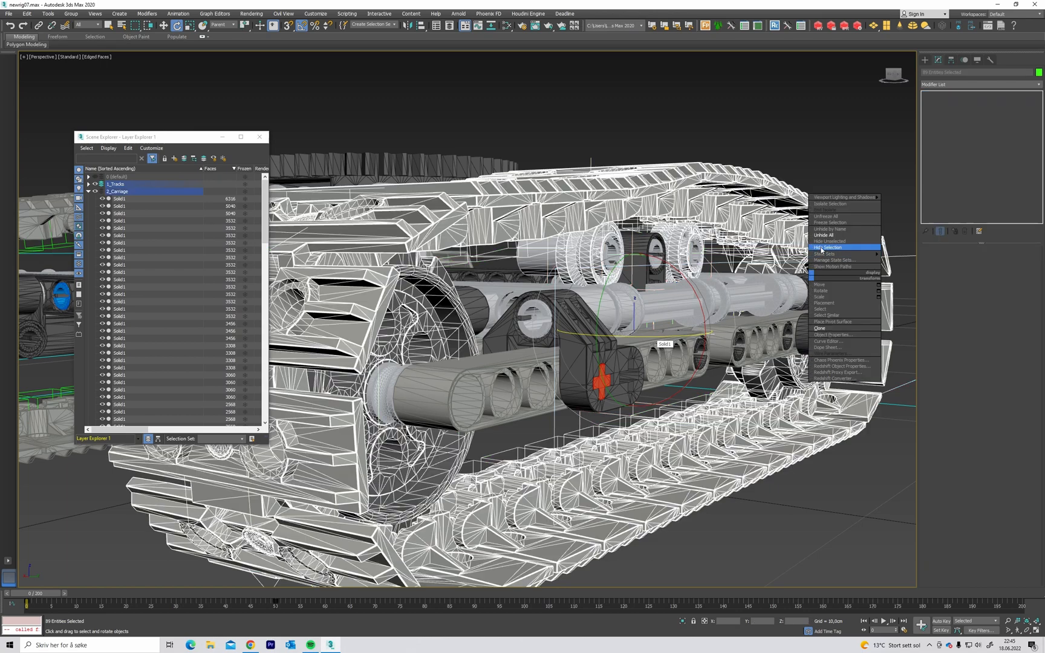
left_click(821, 249)
left_click(578, 247)
key("Delete")
left_click(683, 234)
key("Delete")
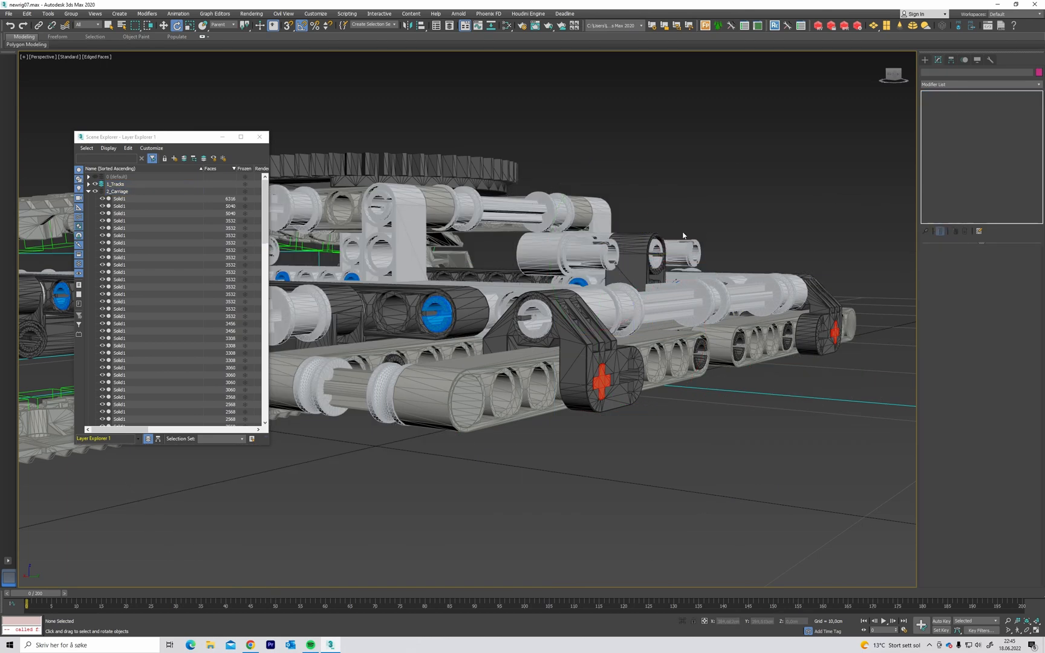
Unhide all objects to bring the hidden track back beside the carriage.
scroll(683, 235, "down", 3)
middle_click_drag(683, 236, 738, 252, "alt")
right_click(820, 157)
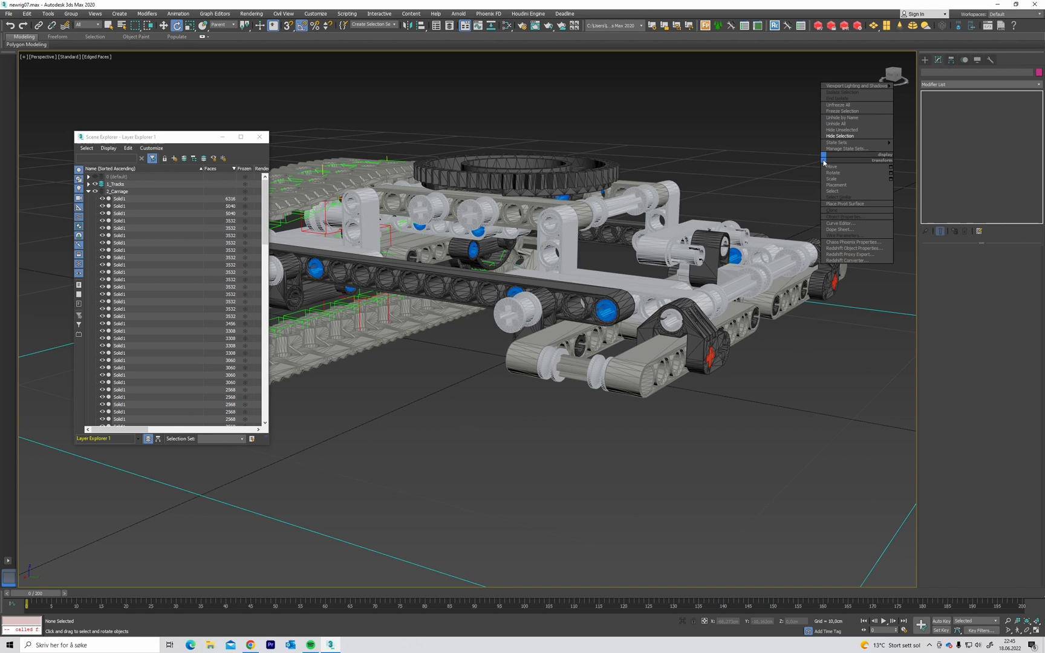
left_click(837, 124)
left_click(560, 347)
scroll(564, 320, "down", 3)
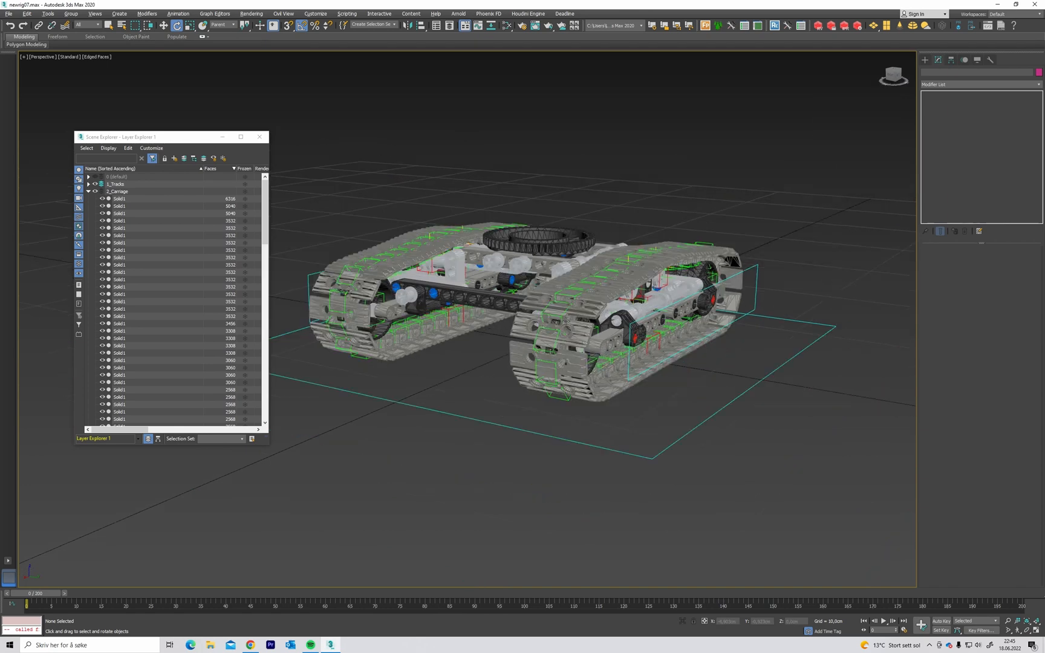
Play the animation and stop at frame 20 to examine both tracks moving with the carriage.
middle_click_drag(564, 320, 592, 322)
key("slash")
key("slash")
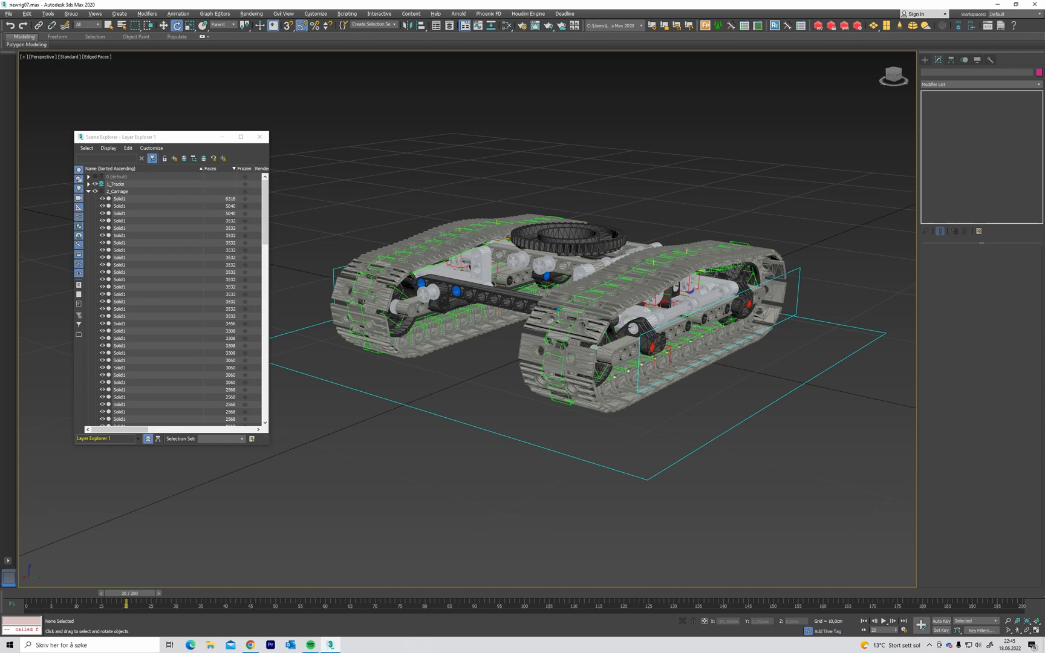
left_click(784, 276)
middle_click_drag(726, 276, 709, 241, "alt")
key("w")
left_click(732, 223)
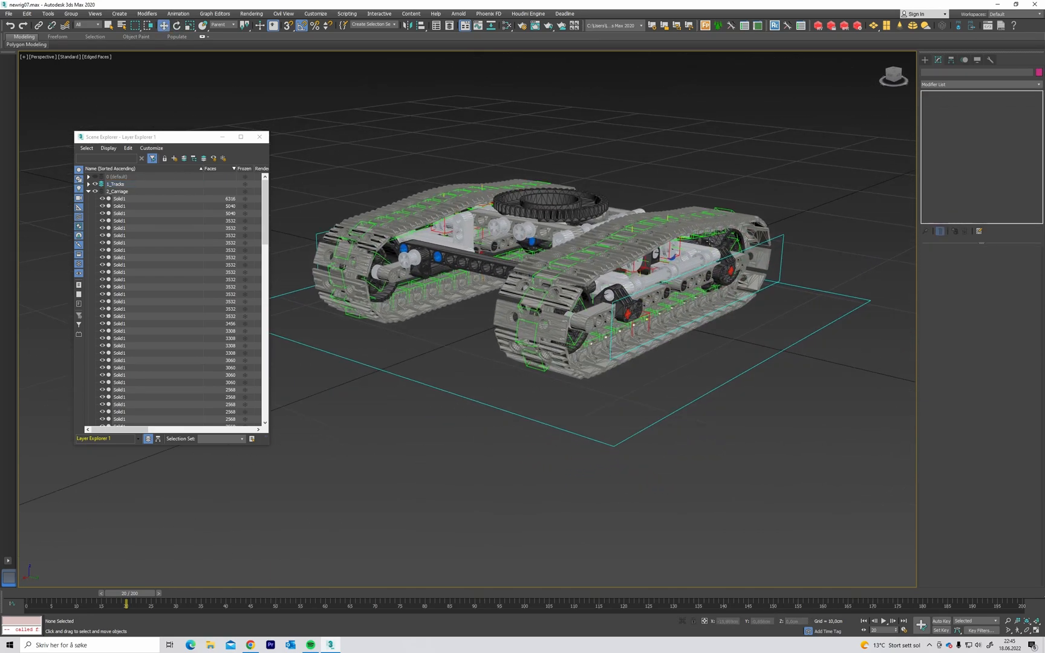
Rotate the Position CTRL rectangle about 20.74 degrees around Z at frame 20 to test the rig.
left_click(648, 427)
key("e")
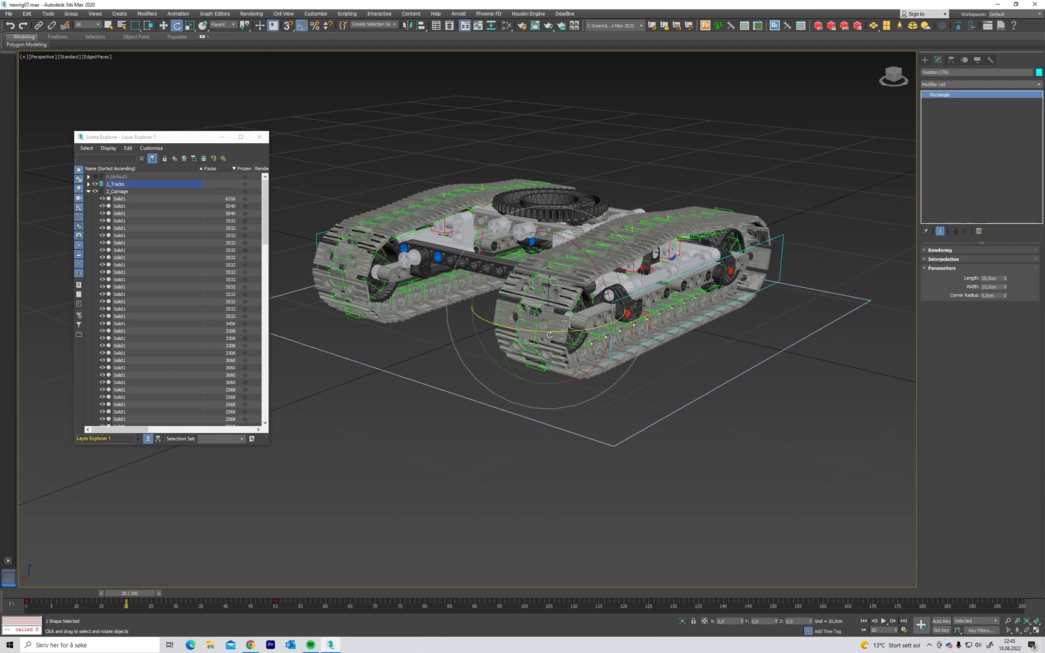
left_click_drag(550, 332, 584, 337)
key("ctrl+z")
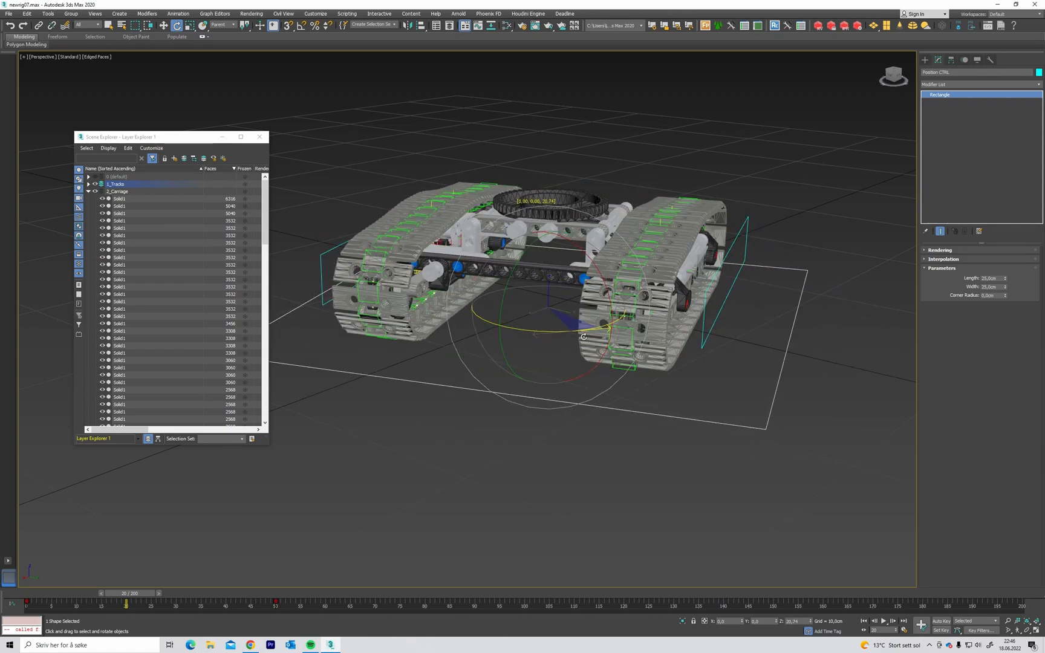
middle_click_drag(551, 326, 735, 283, "alt")
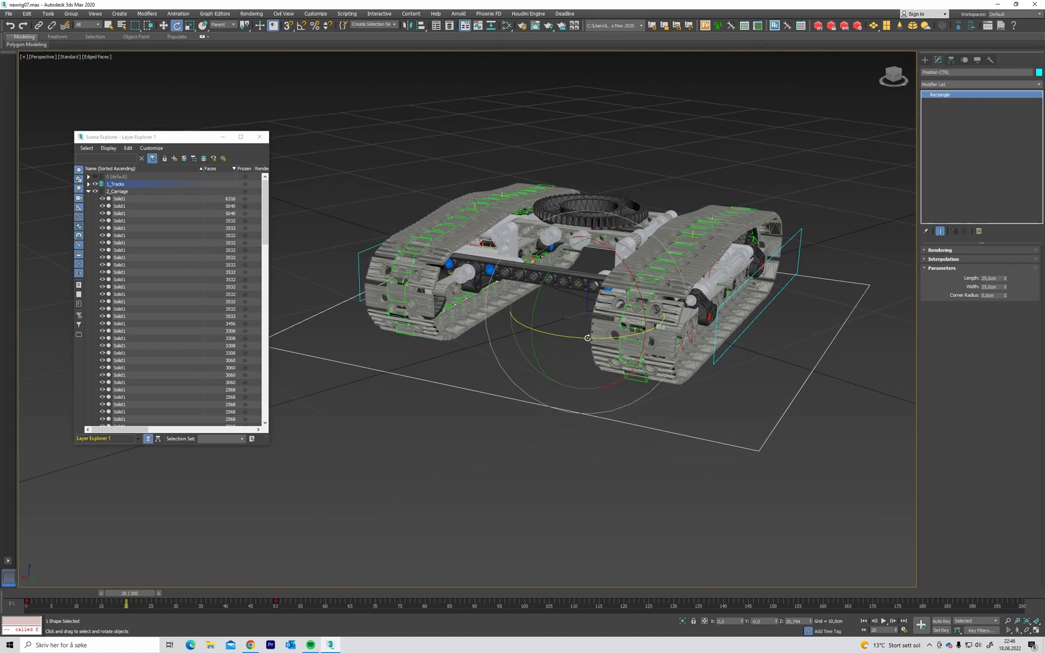
mouse_move(587, 338)
left_mouse_down()
mouse_move(614, 336)
mouse_move(573, 337)
mouse_move(596, 336)
left_mouse_up()
key("ctrl+z")
Set the Distance attribute of the cloned track's control, Track CTRL001, to 1.76 cm.
left_click(800, 246)
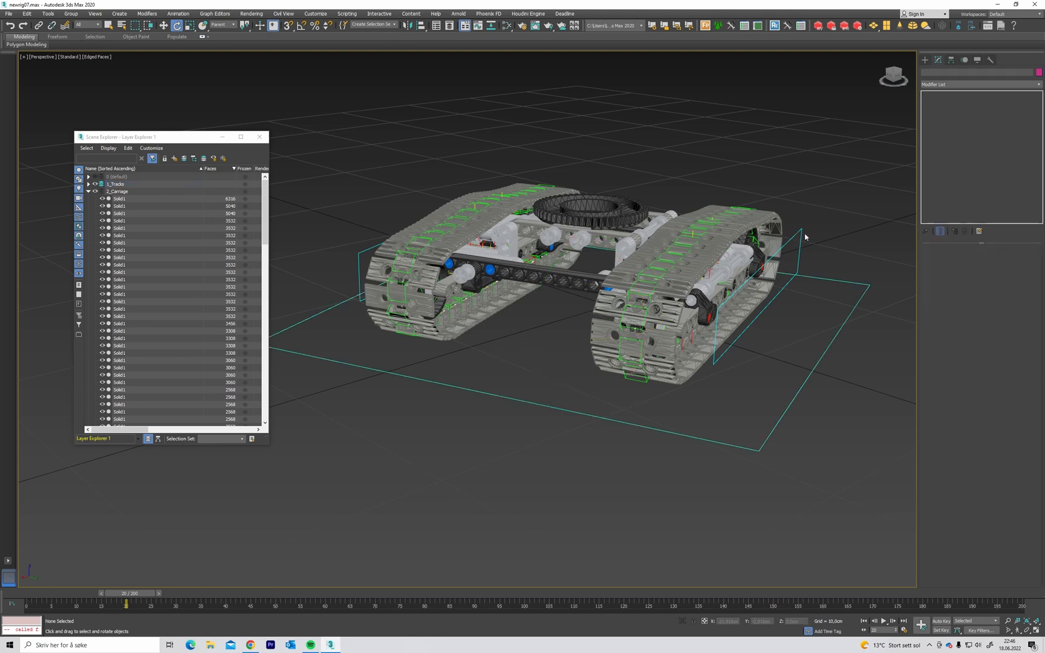
left_click(804, 237)
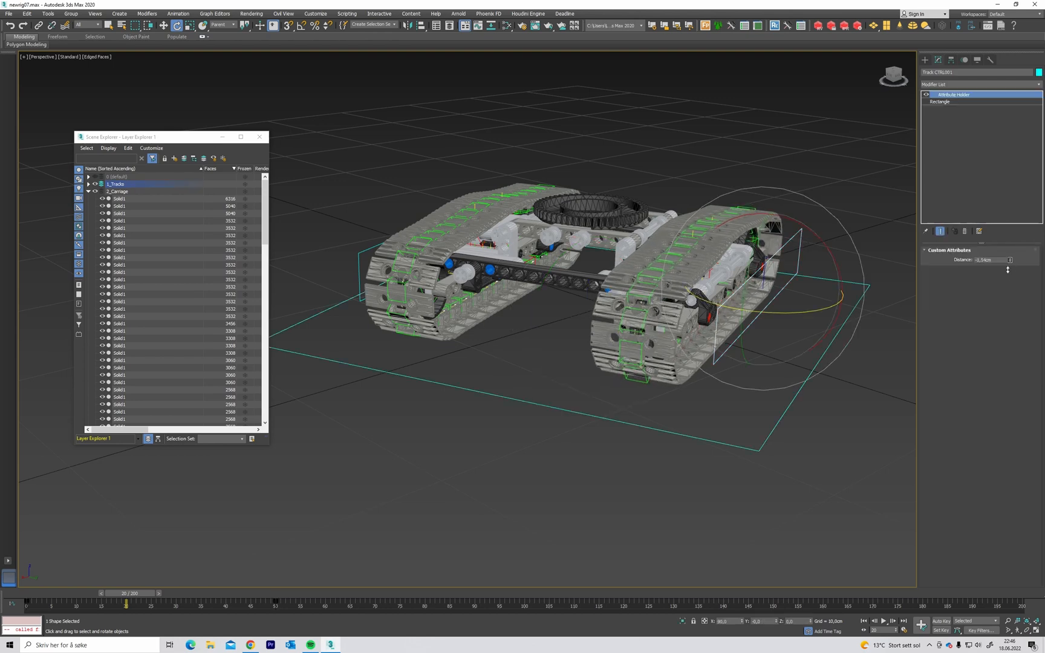
middle_click_drag(882, 266, 814, 217, "alt")
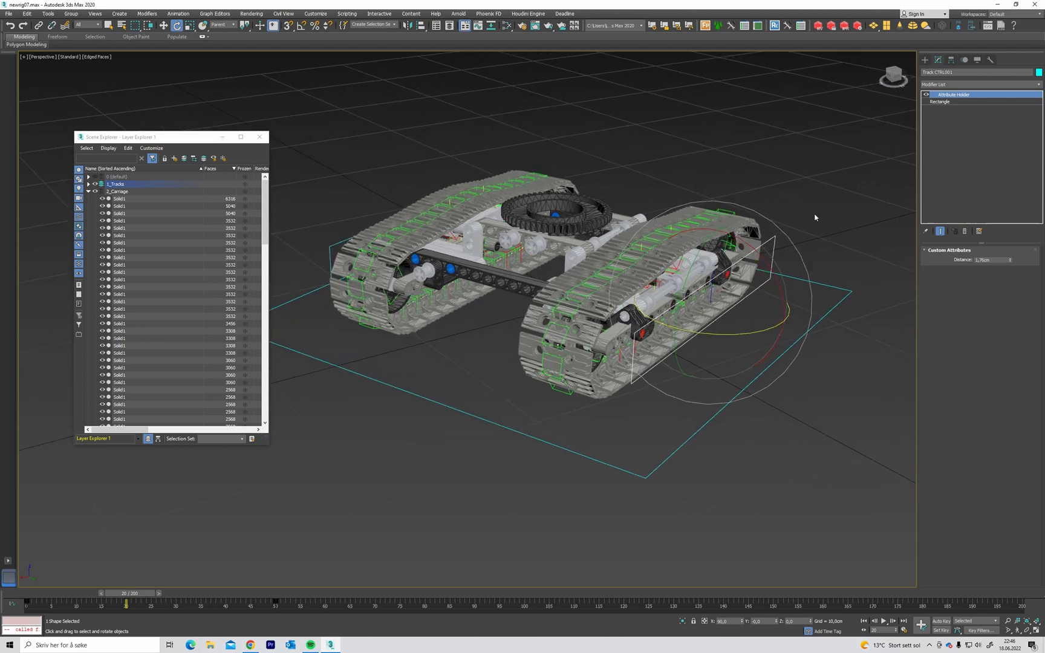
Set the final line of the Distance script on the cloned track's master helper to -D/L and evaluate it.
left_click(619, 353)
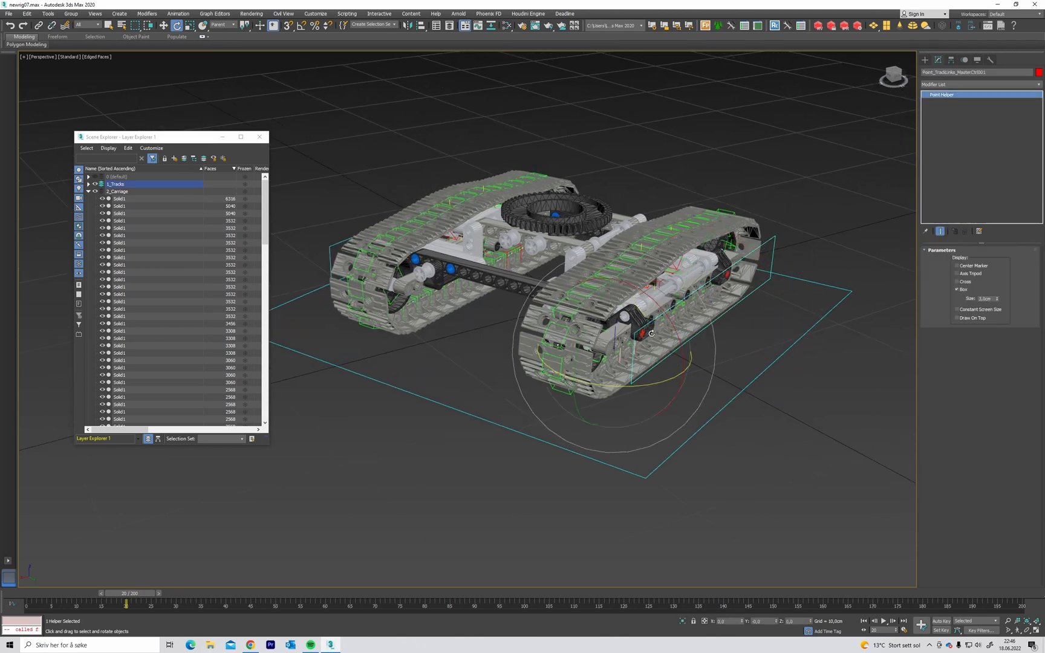
key("w")
left_click(964, 59)
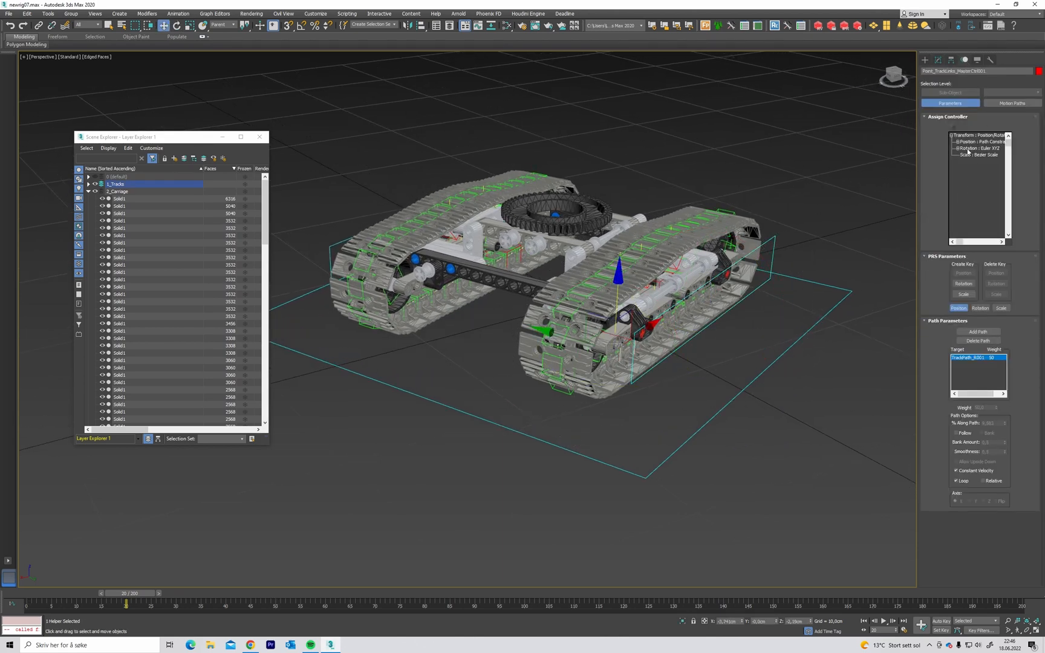
left_click(958, 141)
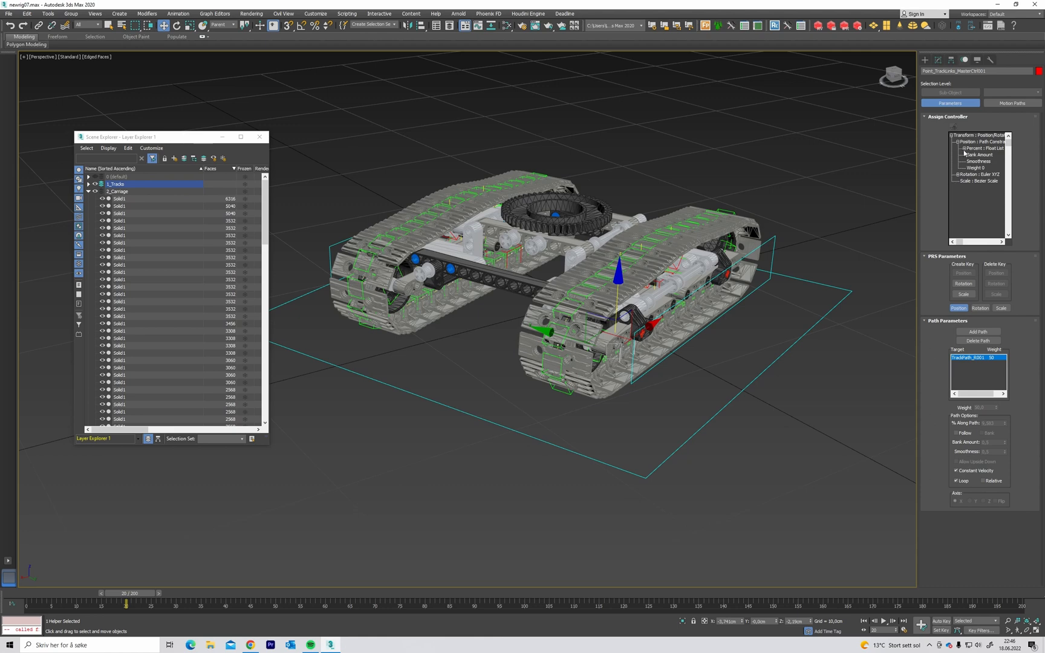
left_click(964, 148)
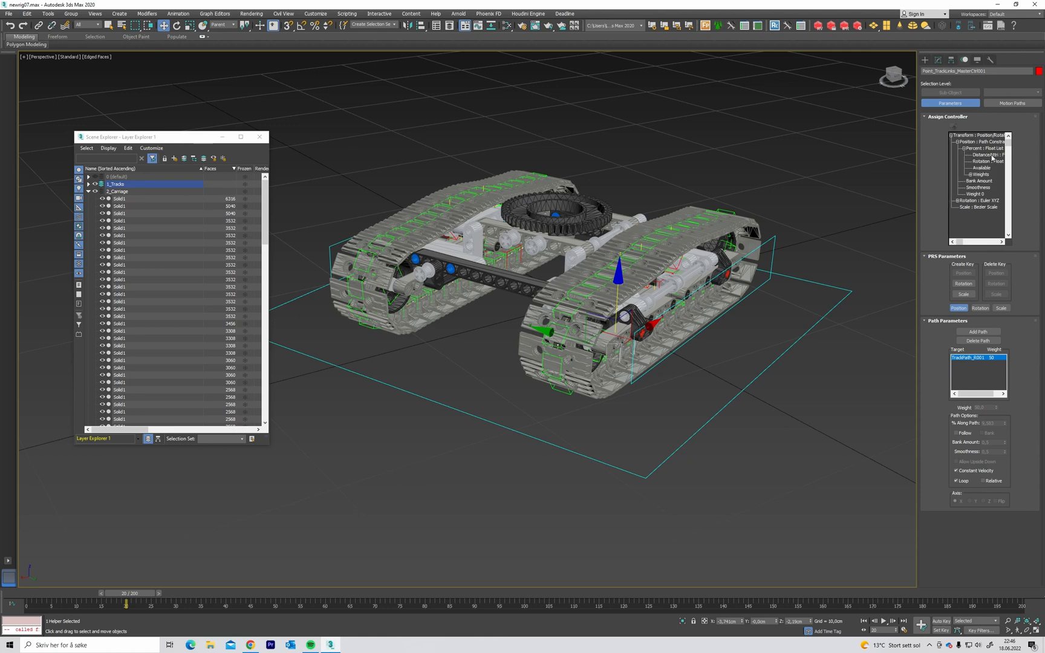
double_click(990, 156)
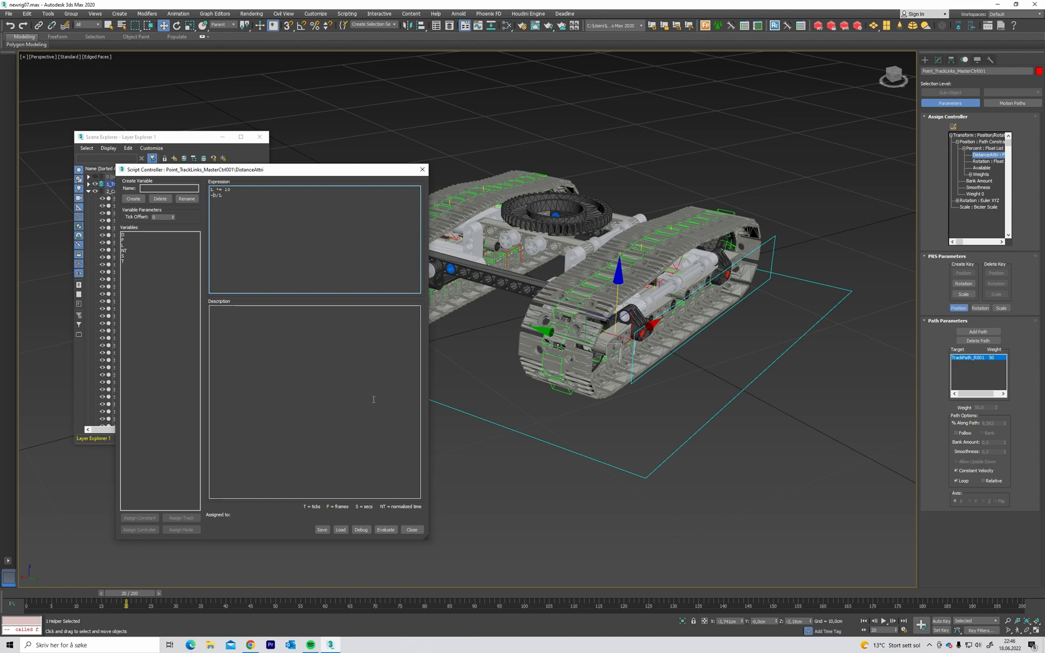
left_click(385, 529)
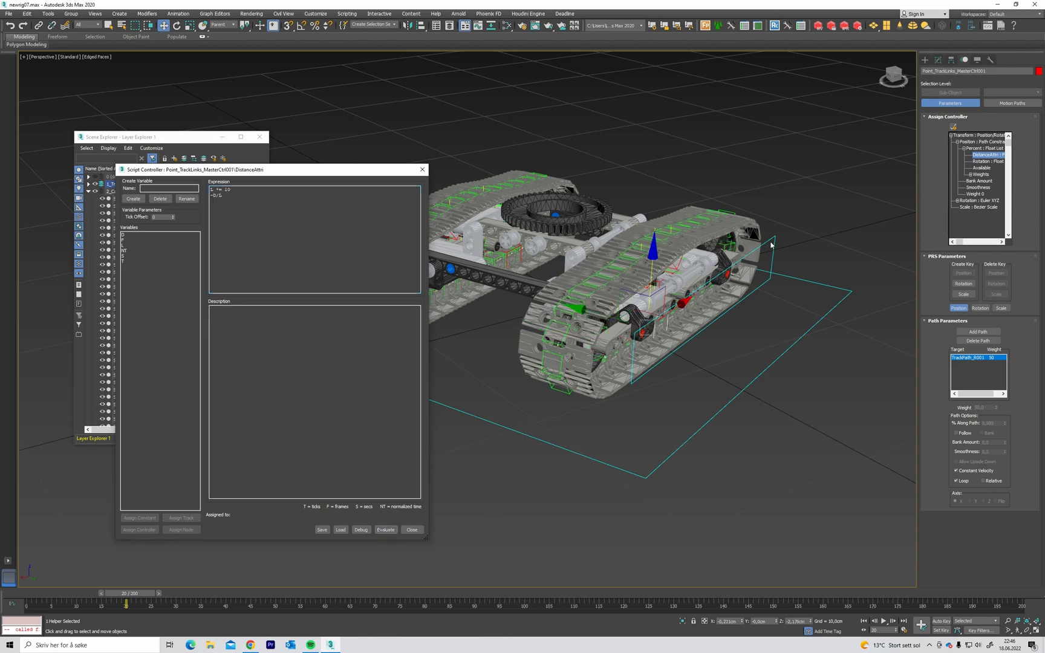
Play the animation from frame 0 and examine the travel direction of both tracks from several angles.
middle_click_drag(770, 245, 906, 75, "alt")
left_click(924, 60)
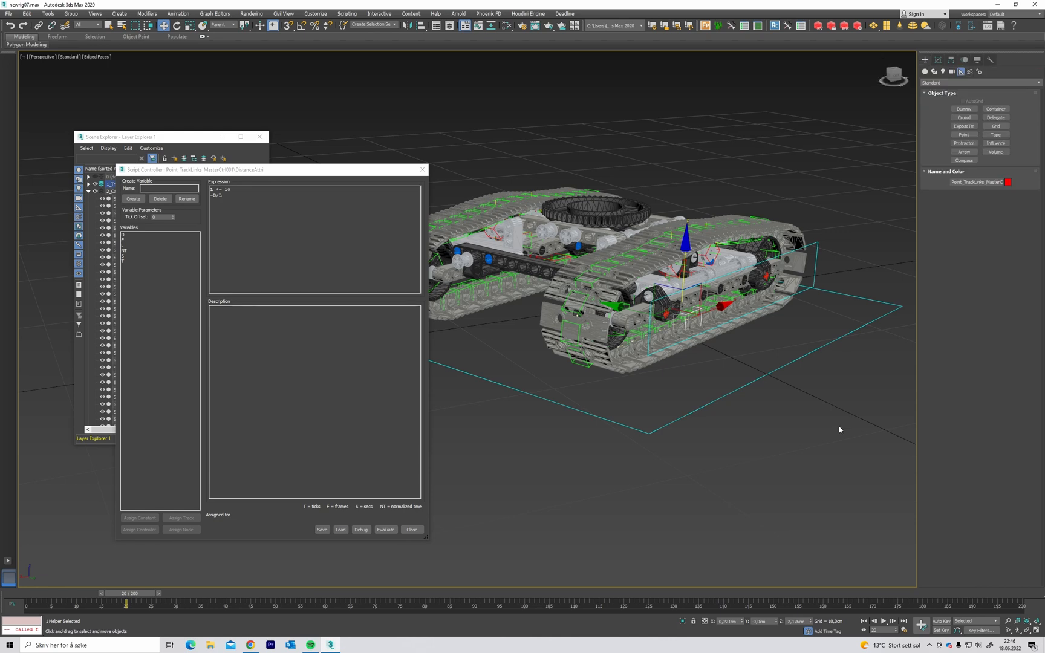
left_click(838, 426)
left_click(812, 350)
key("e")
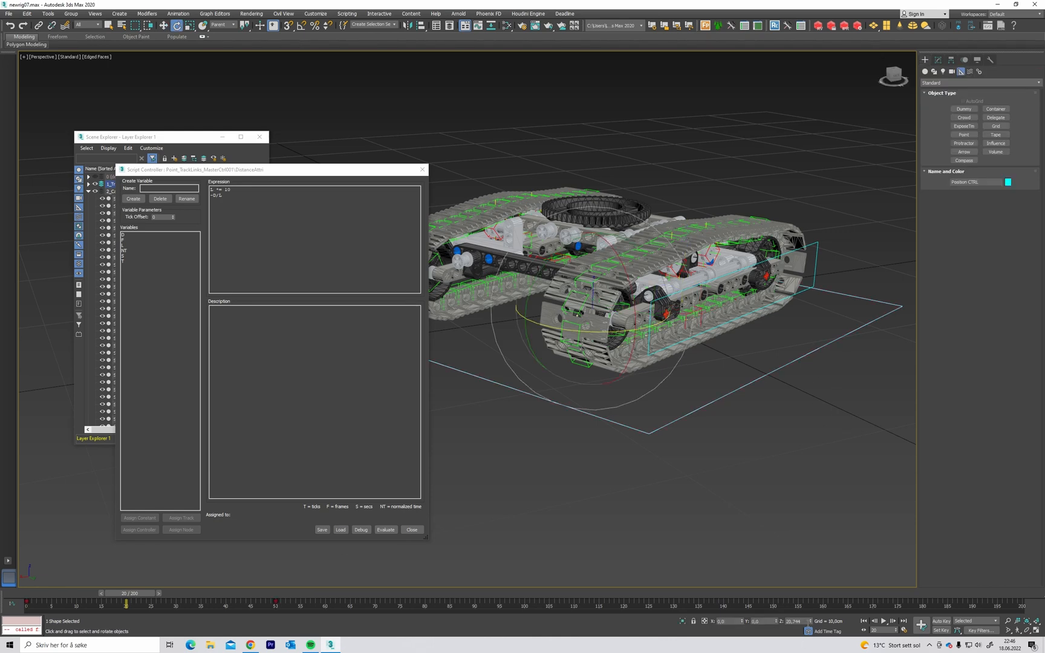
middle_click_drag(581, 492, 665, 489, "alt")
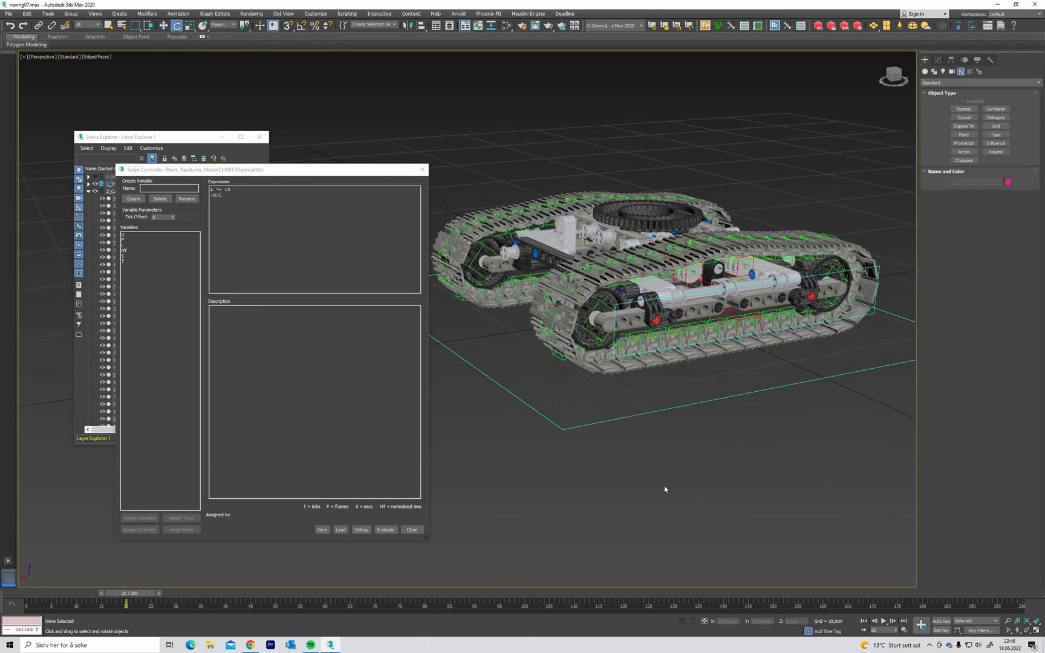
left_click(623, 469)
key("/")
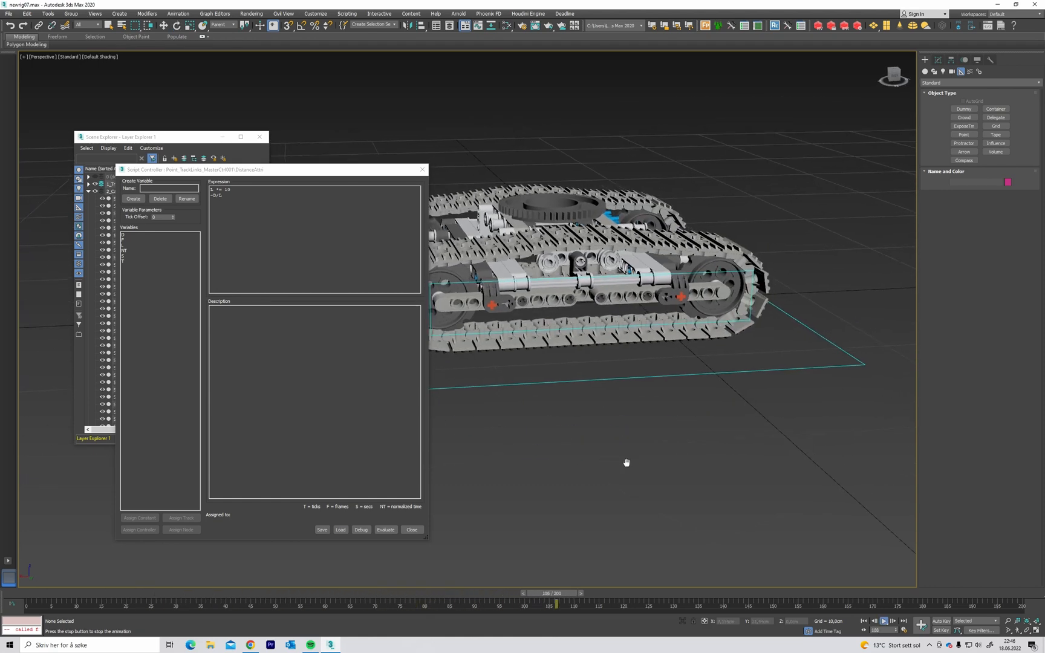
mouse_move(545, 594)
left_mouse_down()
mouse_move(175, 586)
mouse_move(46, 554)
left_mouse_up()
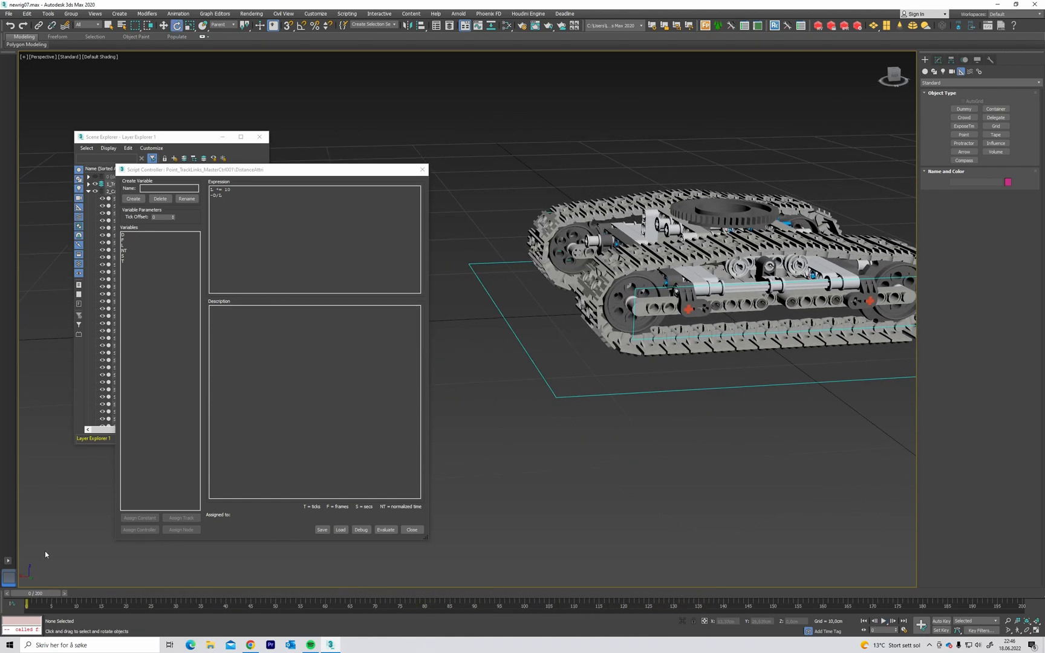
middle_click_drag(540, 450, 551, 457, "alt")
key("/")
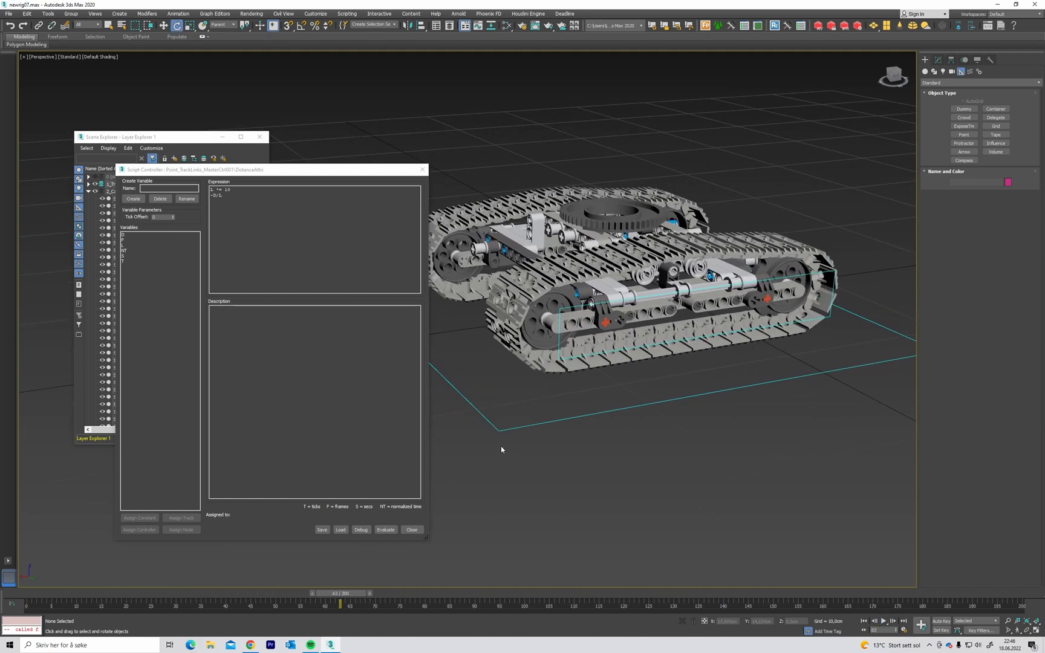
mouse_move(501, 448)
middle_mouse_down("alt")
mouse_move(590, 448)
mouse_move(563, 396)
mouse_move(560, 422)
middle_mouse_up("alt")
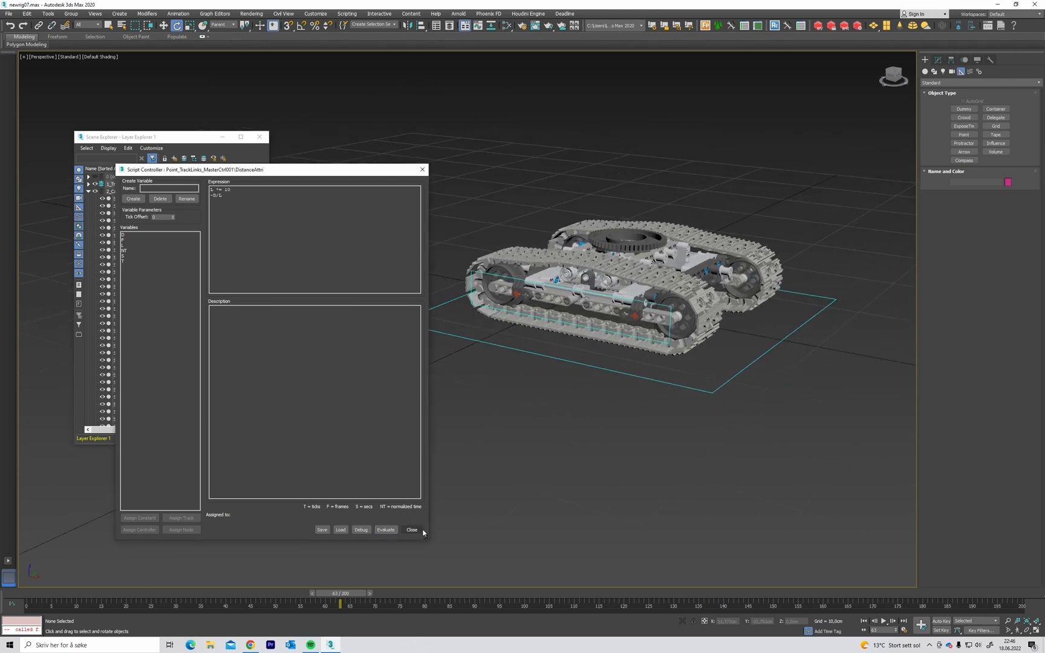
Close the script controller and return the animation to frame 0.
left_click(413, 530)
left_click_drag(340, 594, 26, 555)
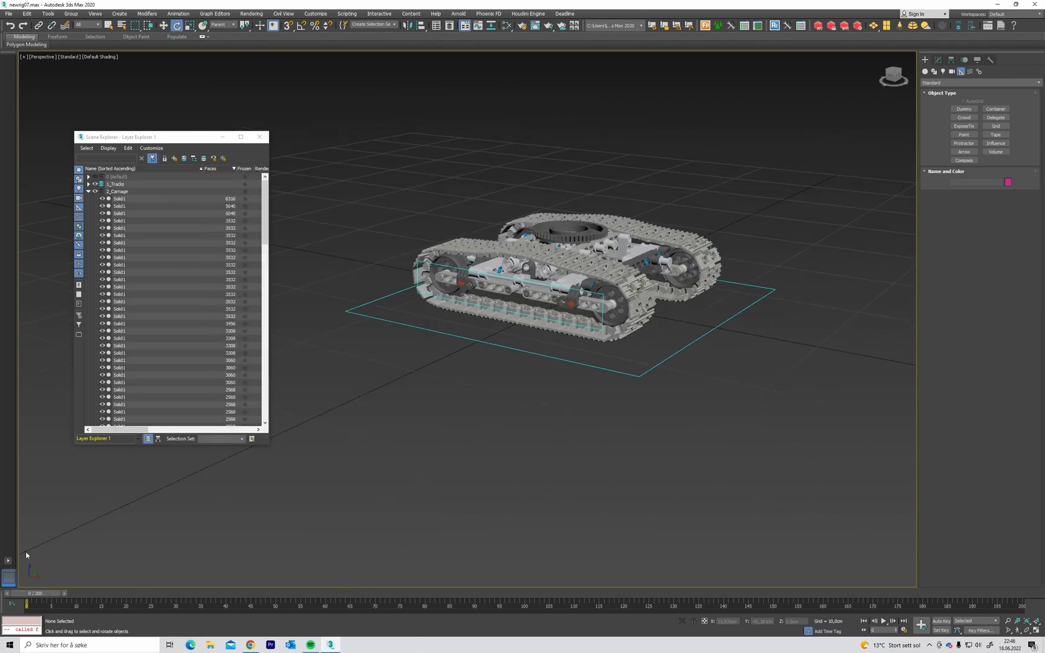
middle_click_drag(439, 370, 423, 407)
scroll(428, 408, "up", 5)
mouse_move(521, 404)
middle_mouse_down()
mouse_move(554, 412)
mouse_move(478, 420)
mouse_move(527, 436)
mouse_move(513, 416)
mouse_move(525, 391)
middle_mouse_up()
scroll(511, 346, "up", 3)
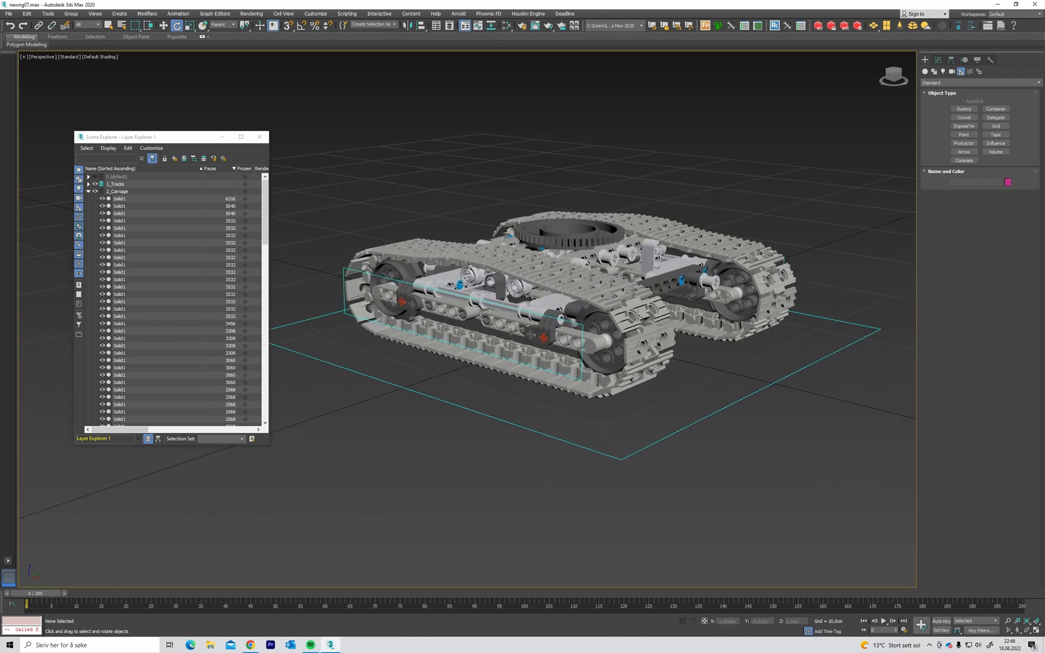
Select the original track's Track CTRL and test its Distance attribute at frame 0.
left_click(524, 311)
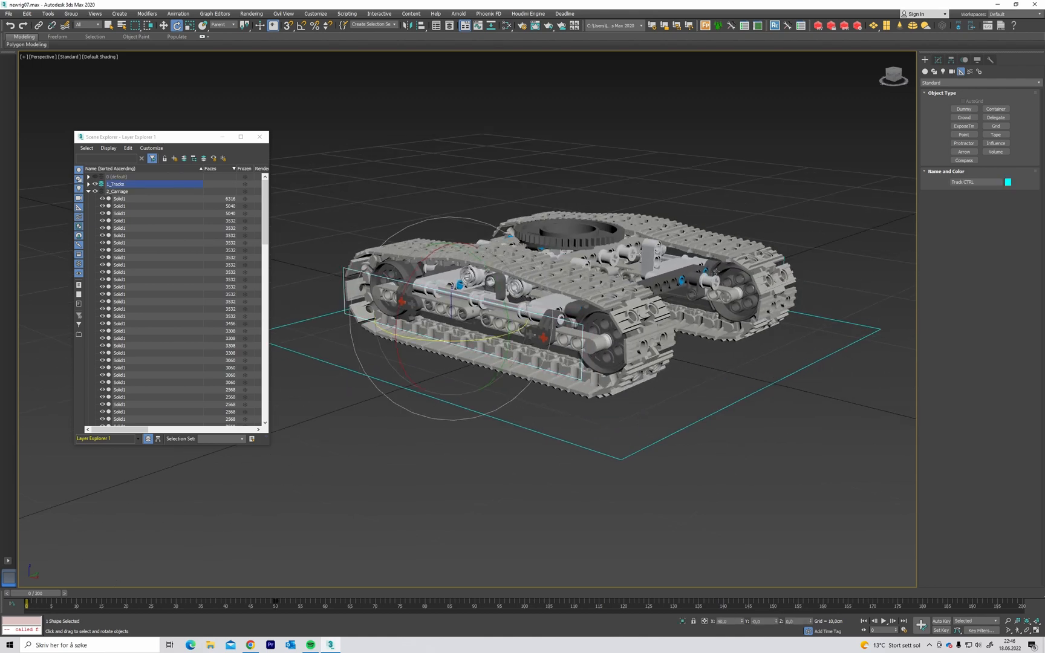
left_click(938, 60)
middle_click_drag(758, 168, 983, 240, "alt")
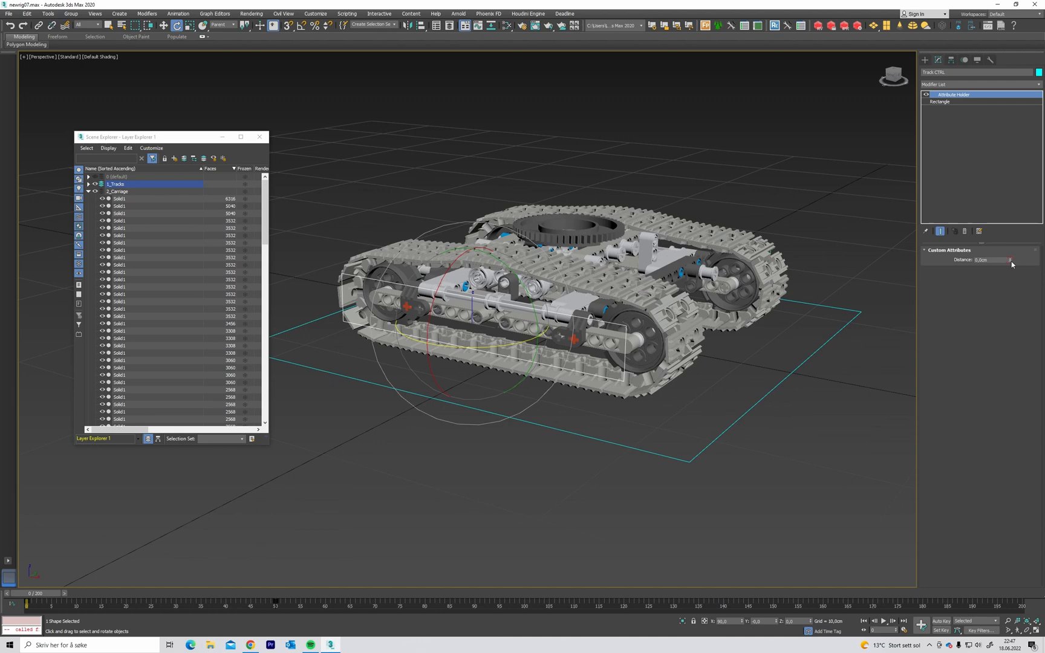
mouse_move(1011, 262)
left_mouse_down()
mouse_move(1012, 245)
mouse_move(1011, 261)
left_mouse_up()
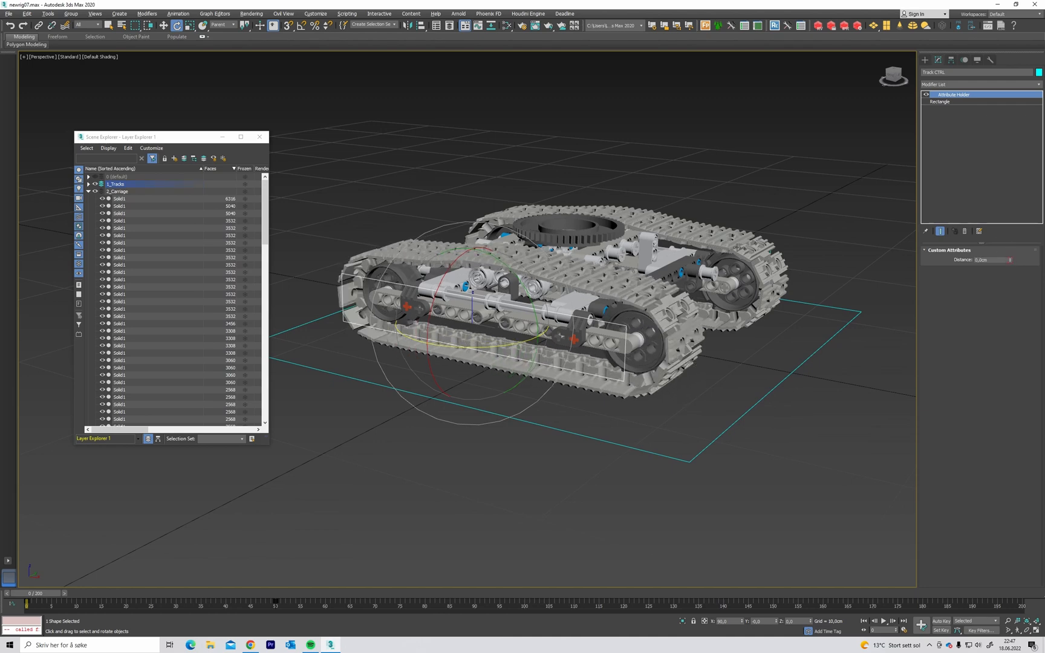
middle_click_drag(736, 247, 669, 290)
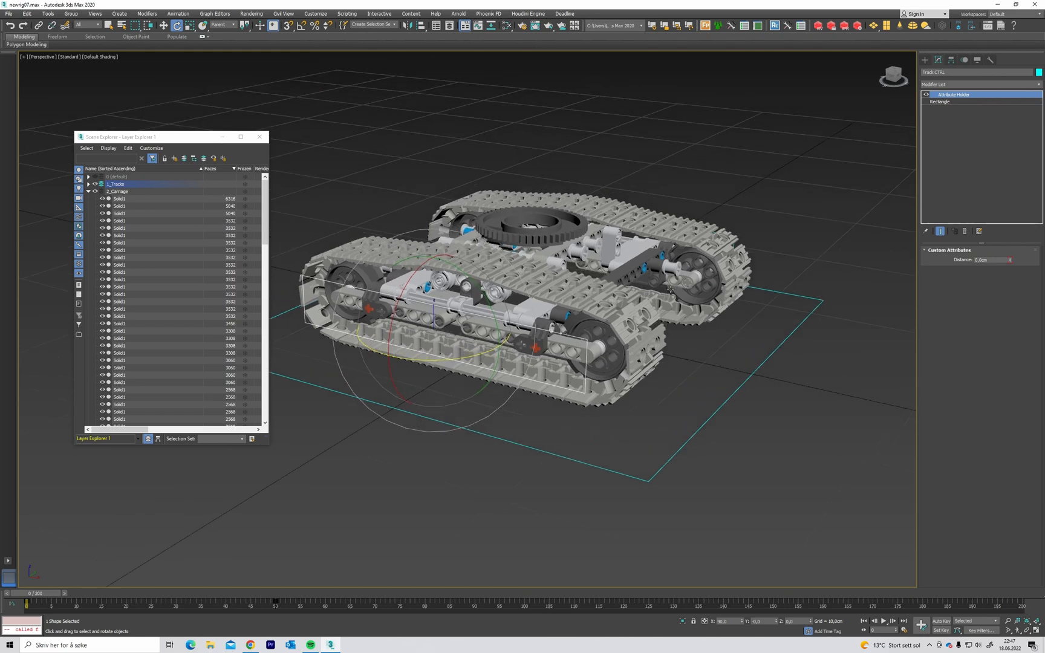
middle_click_drag(669, 290, 599, 232, "alt")
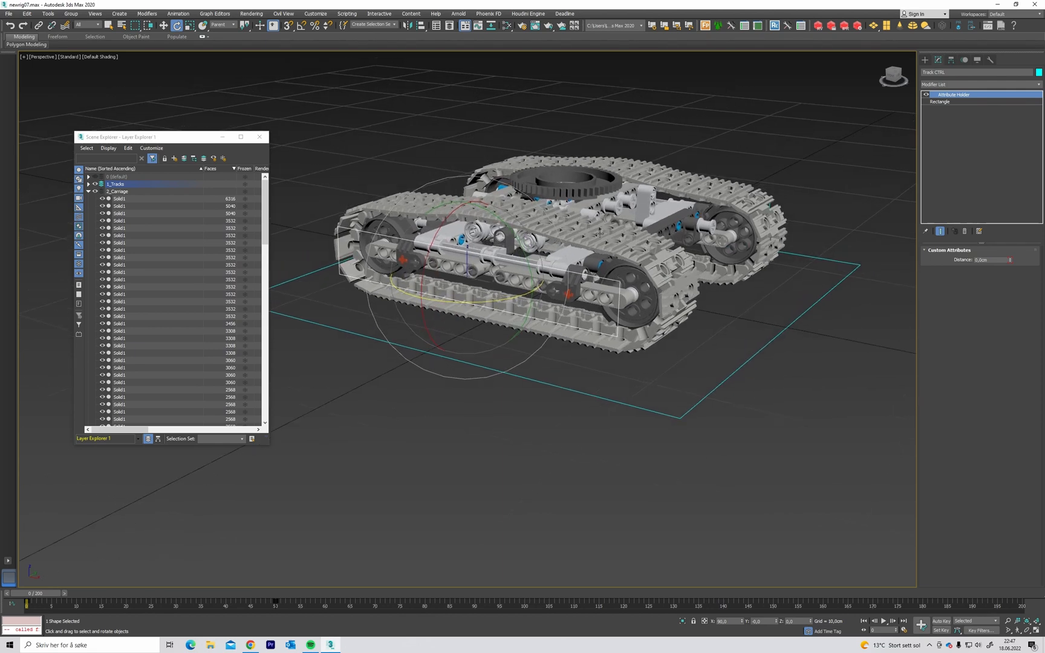